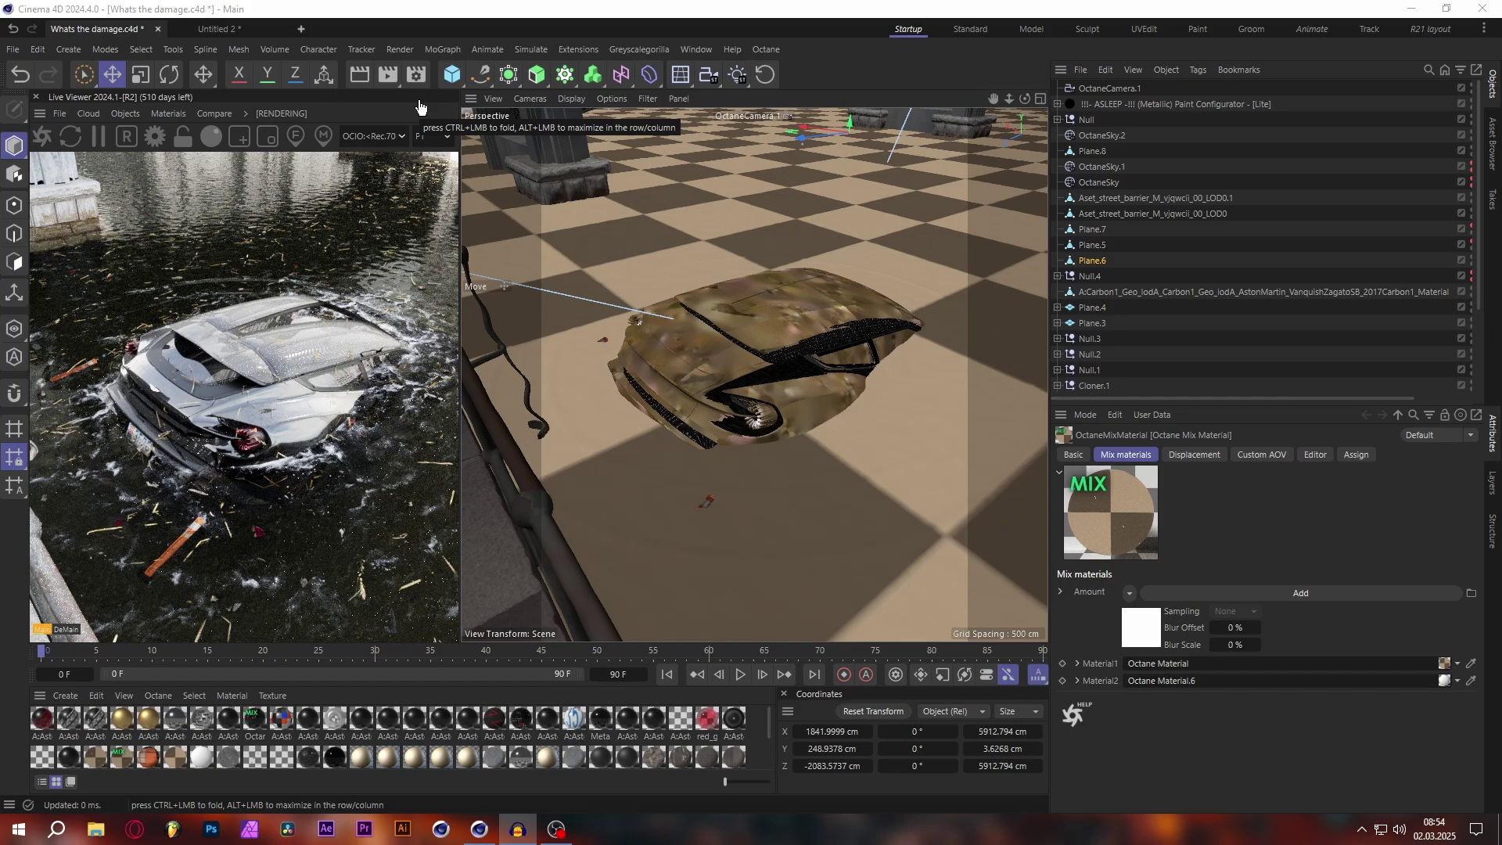
# Switch from Whats the damage.c4d to the empty Untitled 2 document
pyautogui.click(216, 29)
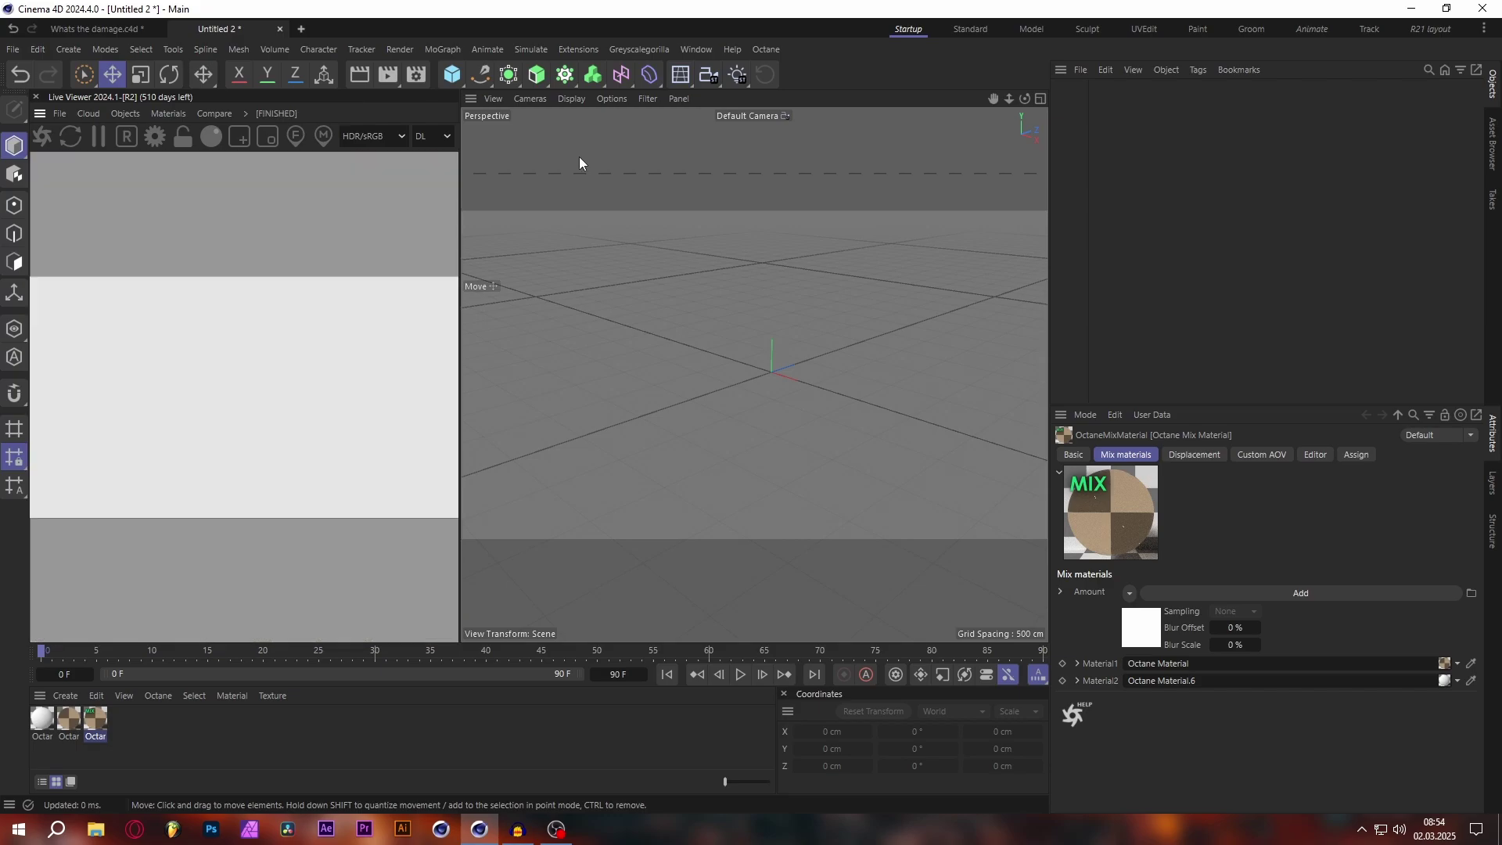
# Add a Plane and scale it to about 5914 cm square as a ground floor
pyautogui.click(452, 74)
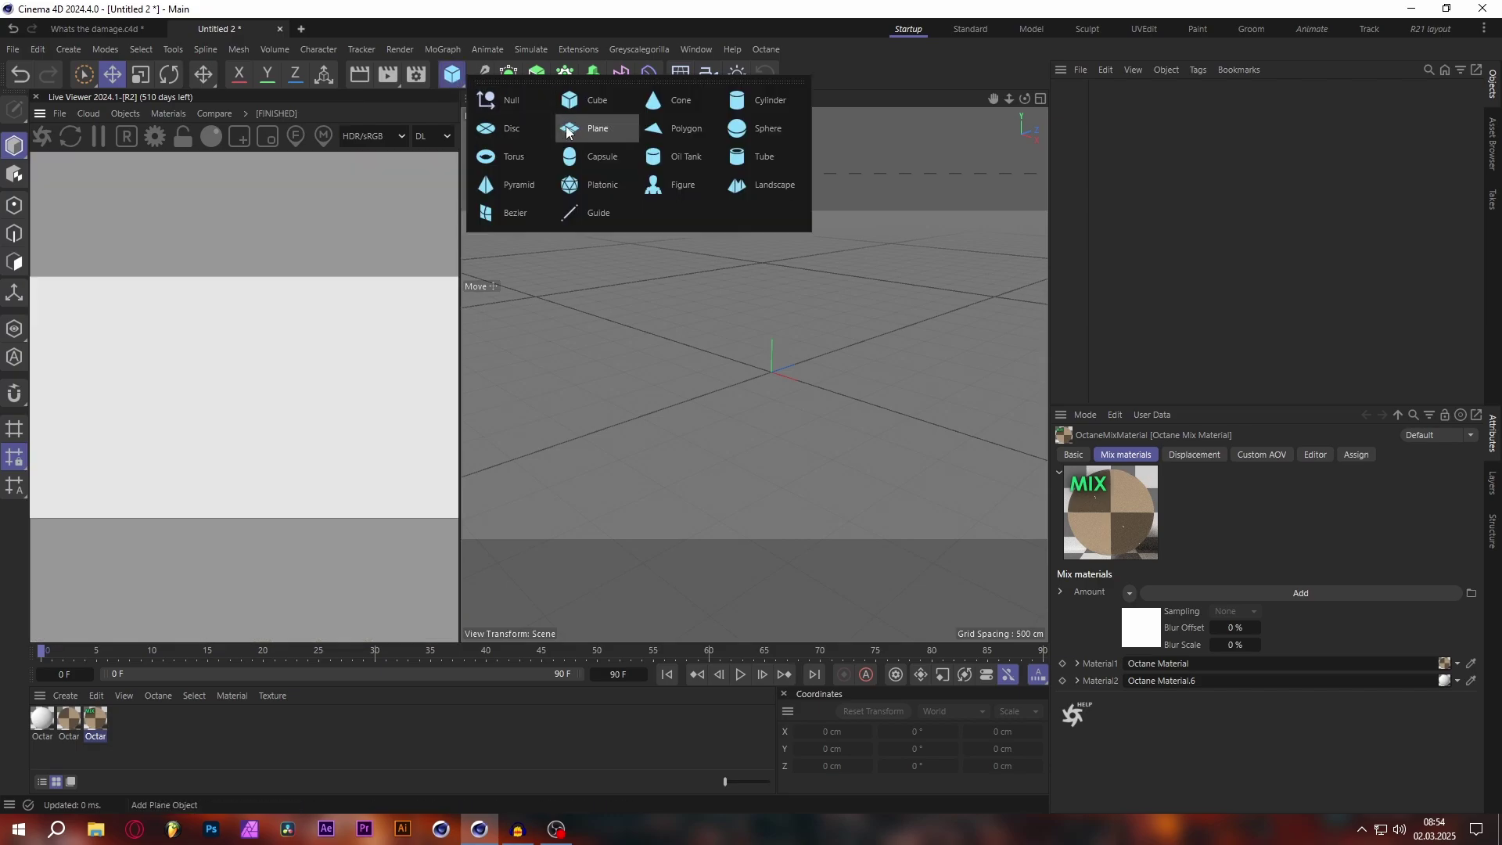
pyautogui.click(587, 128)
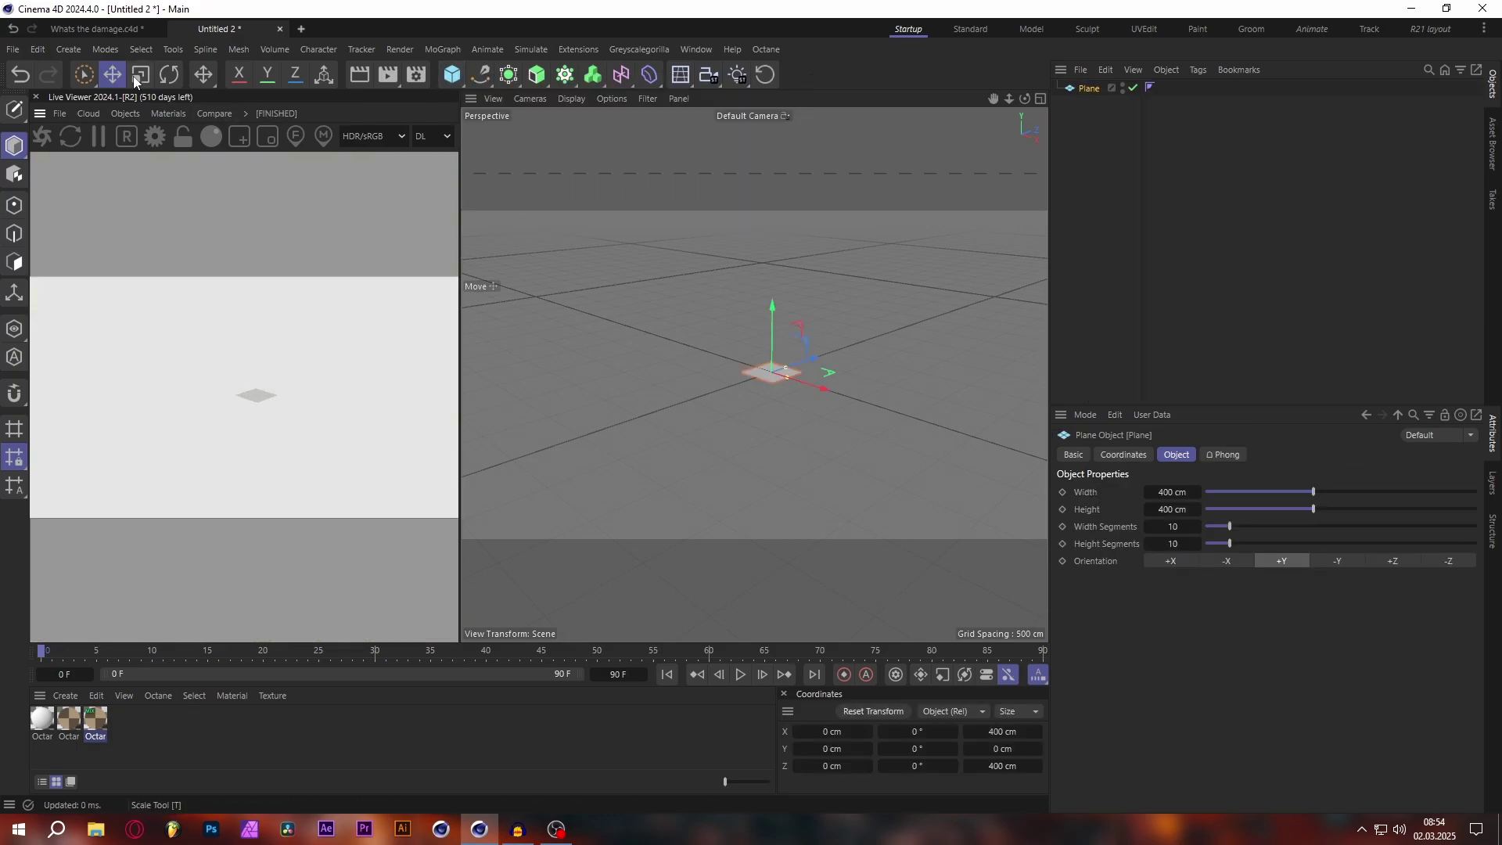
pyautogui.press('t')
pyautogui.moveTo(617, 261); pyautogui.dragTo(601, 297)
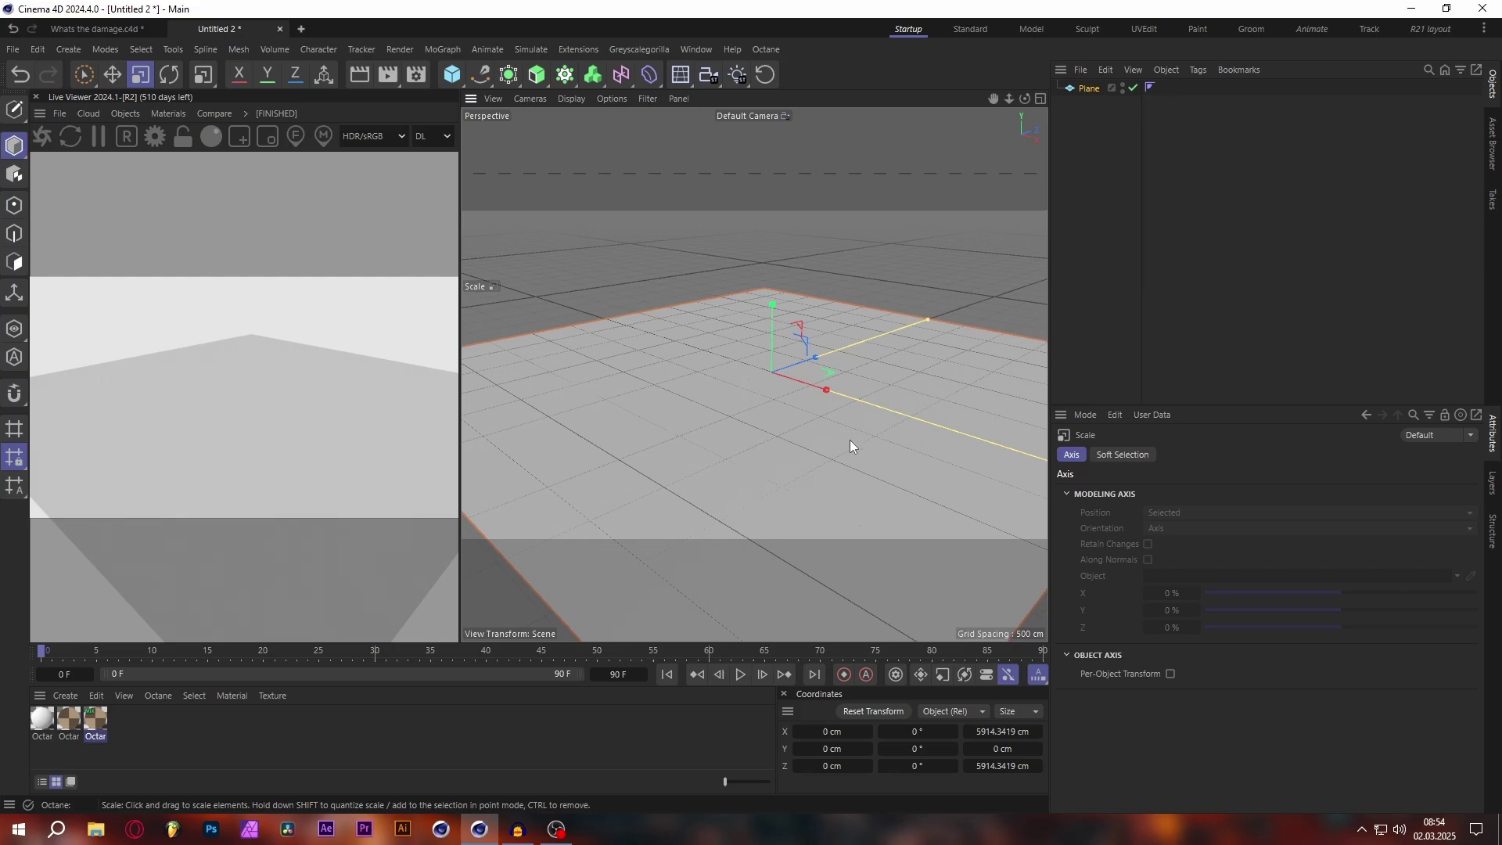
pyautogui.moveTo(713, 418)
pyautogui.keyDown('alt'); pyautogui.mouseDown()
pyautogui.moveTo(800, 409)
pyautogui.moveTo(733, 407)
pyautogui.mouseUp(); pyautogui.keyUp('alt')
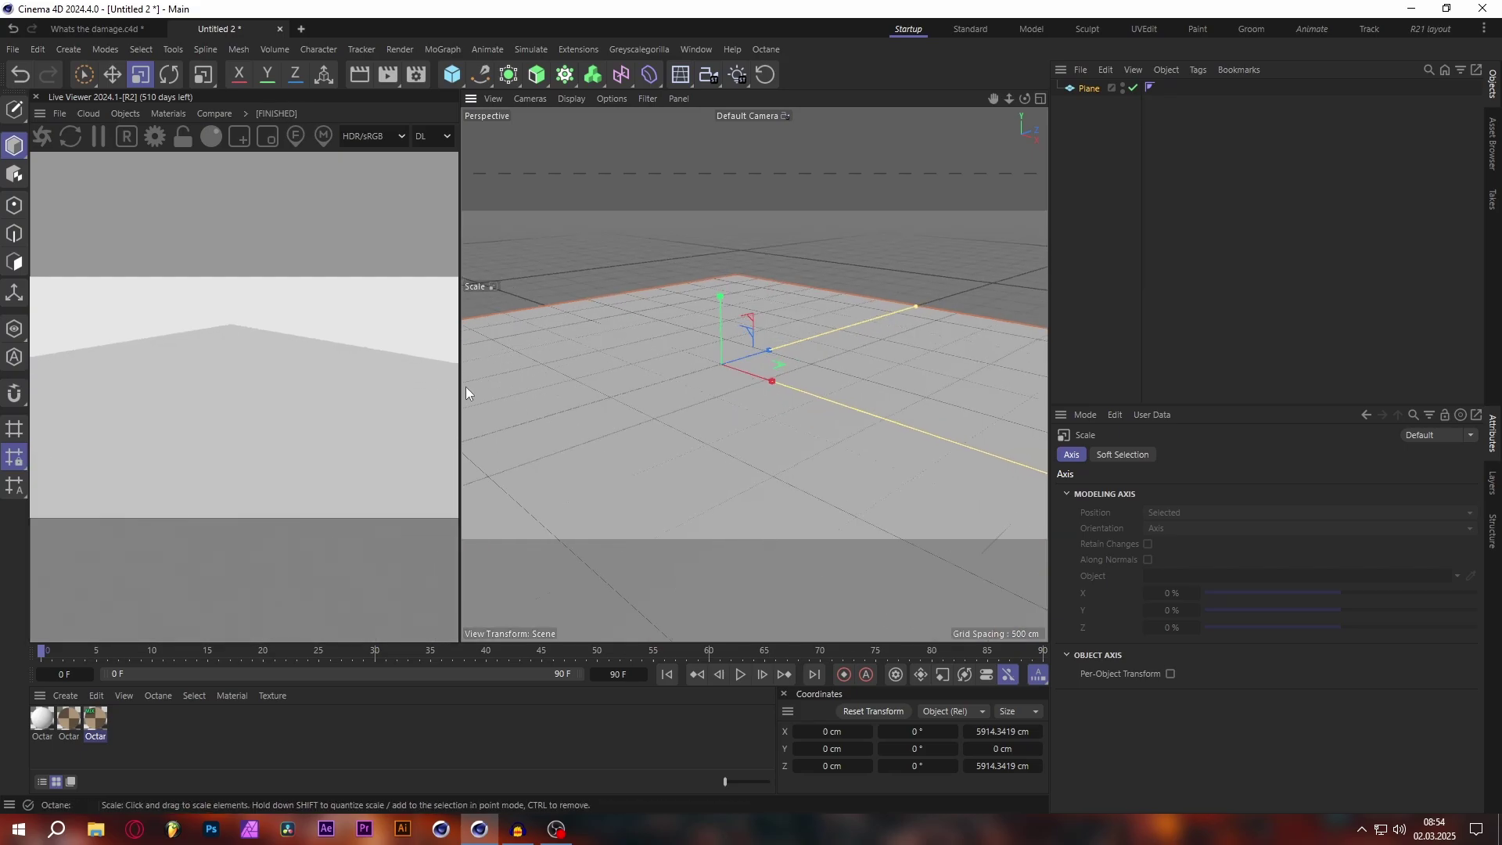
# Create Octane Material.1 and set its Bump Texture to a Noise shader
pyautogui.click(67, 695)
pyautogui.moveTo(102, 594)
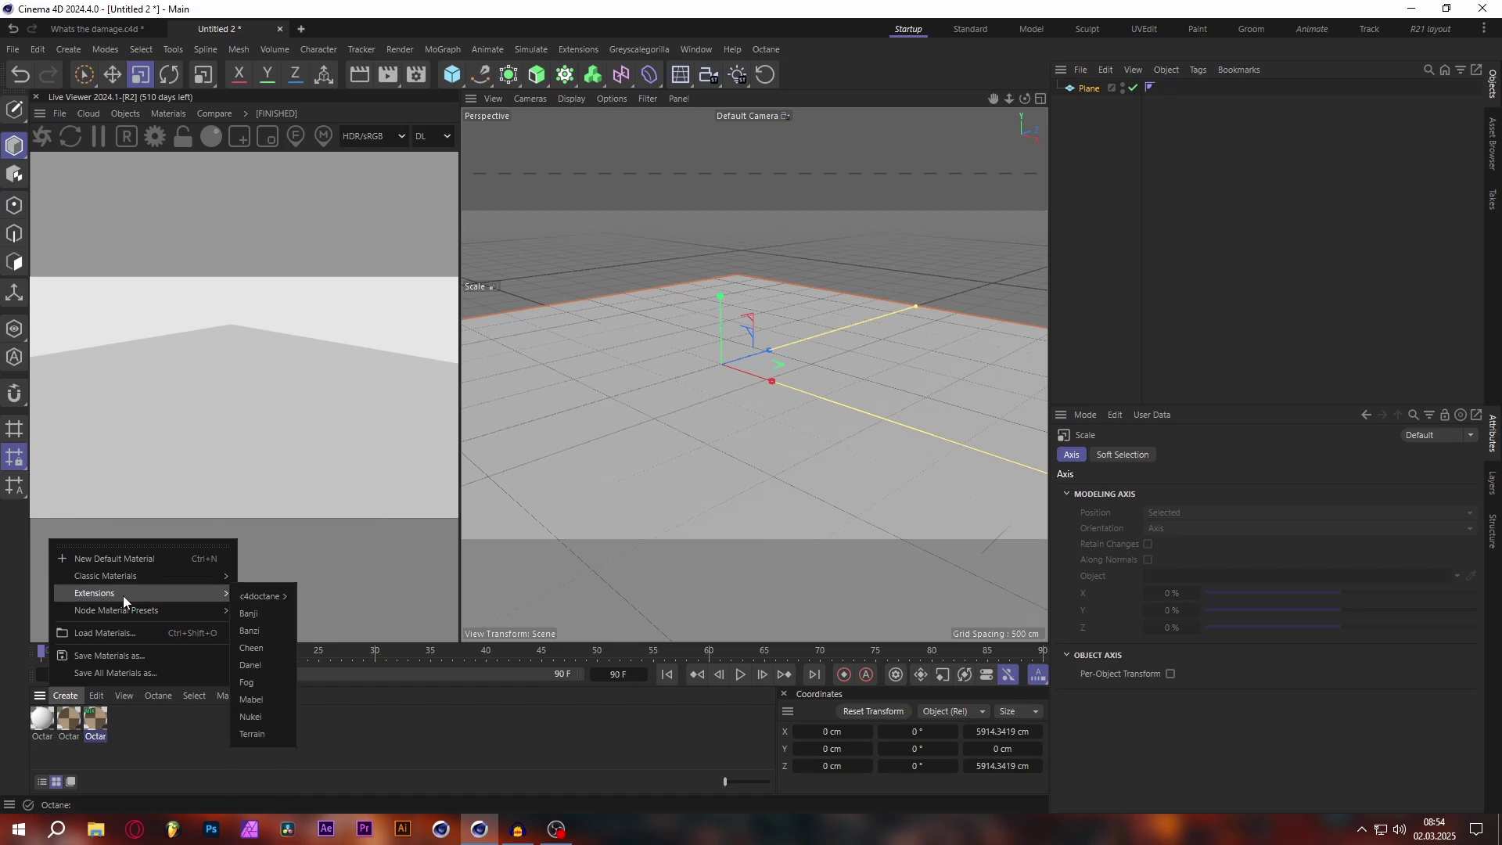
pyautogui.moveTo(262, 596)
pyautogui.click(341, 667)
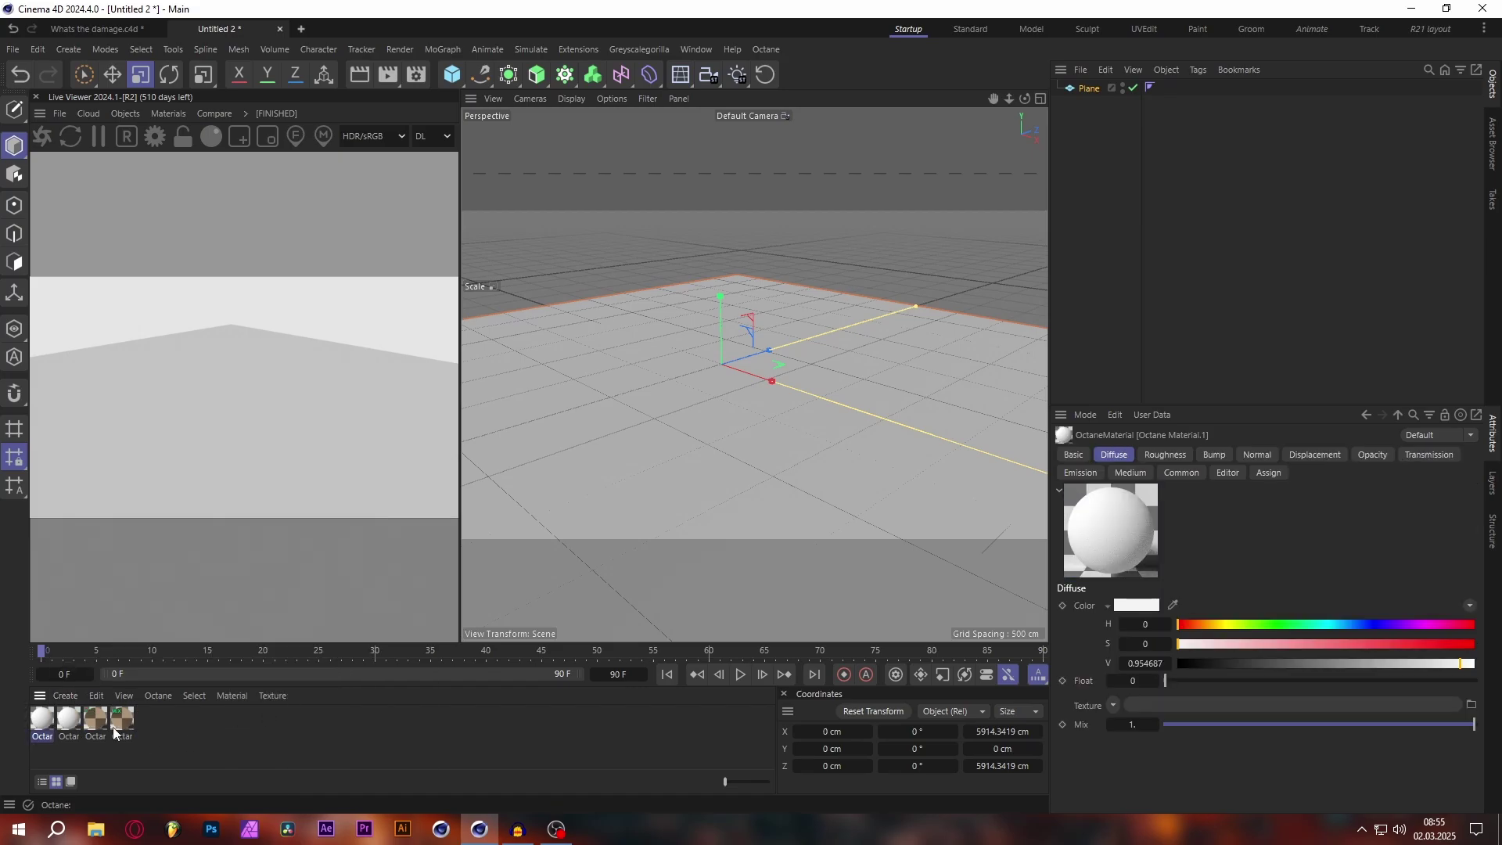
pyautogui.doubleClick(43, 718)
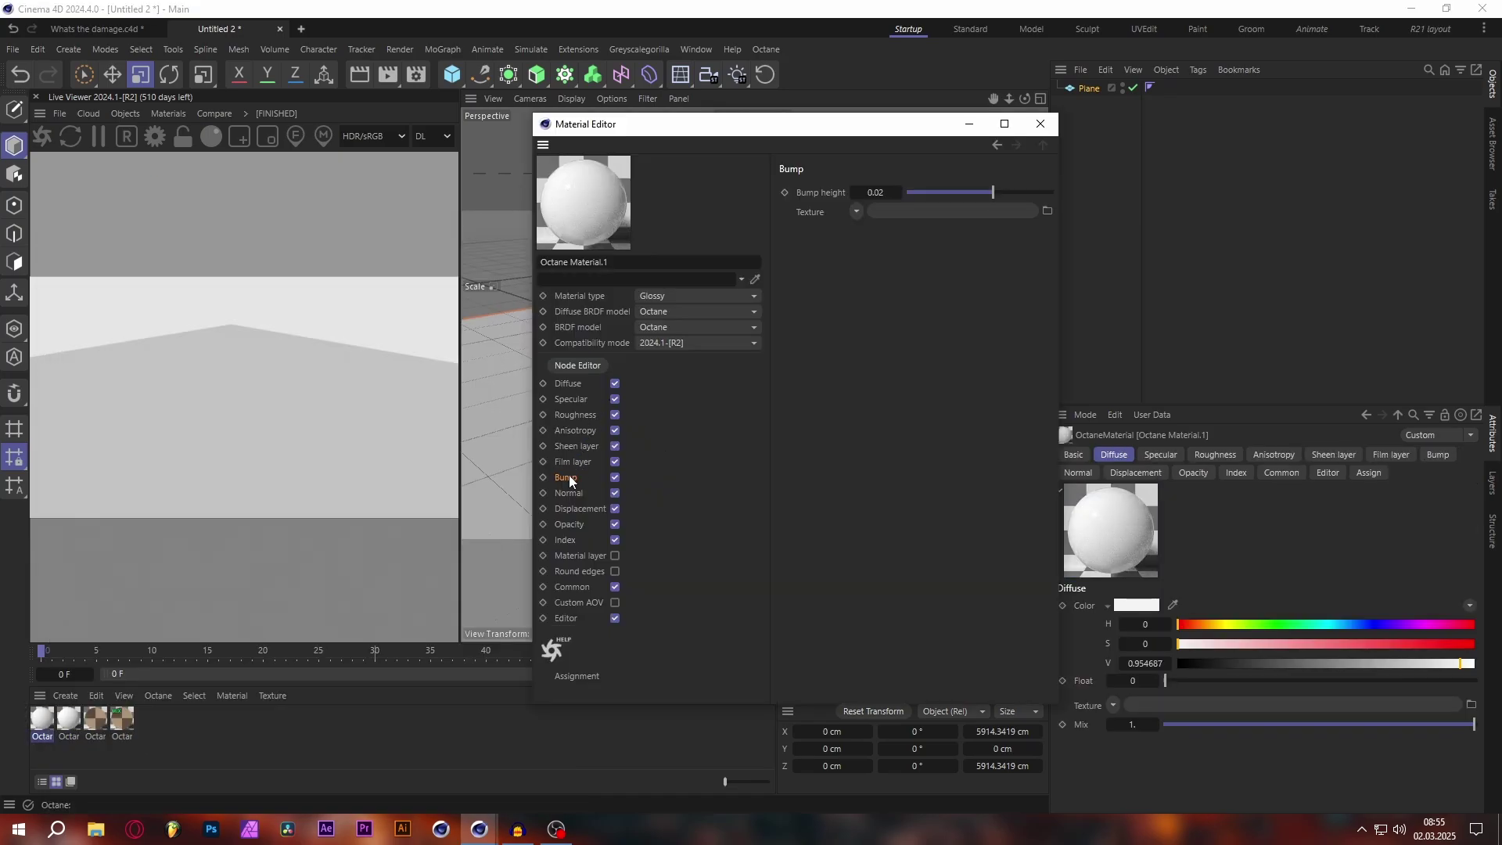
pyautogui.click(856, 212)
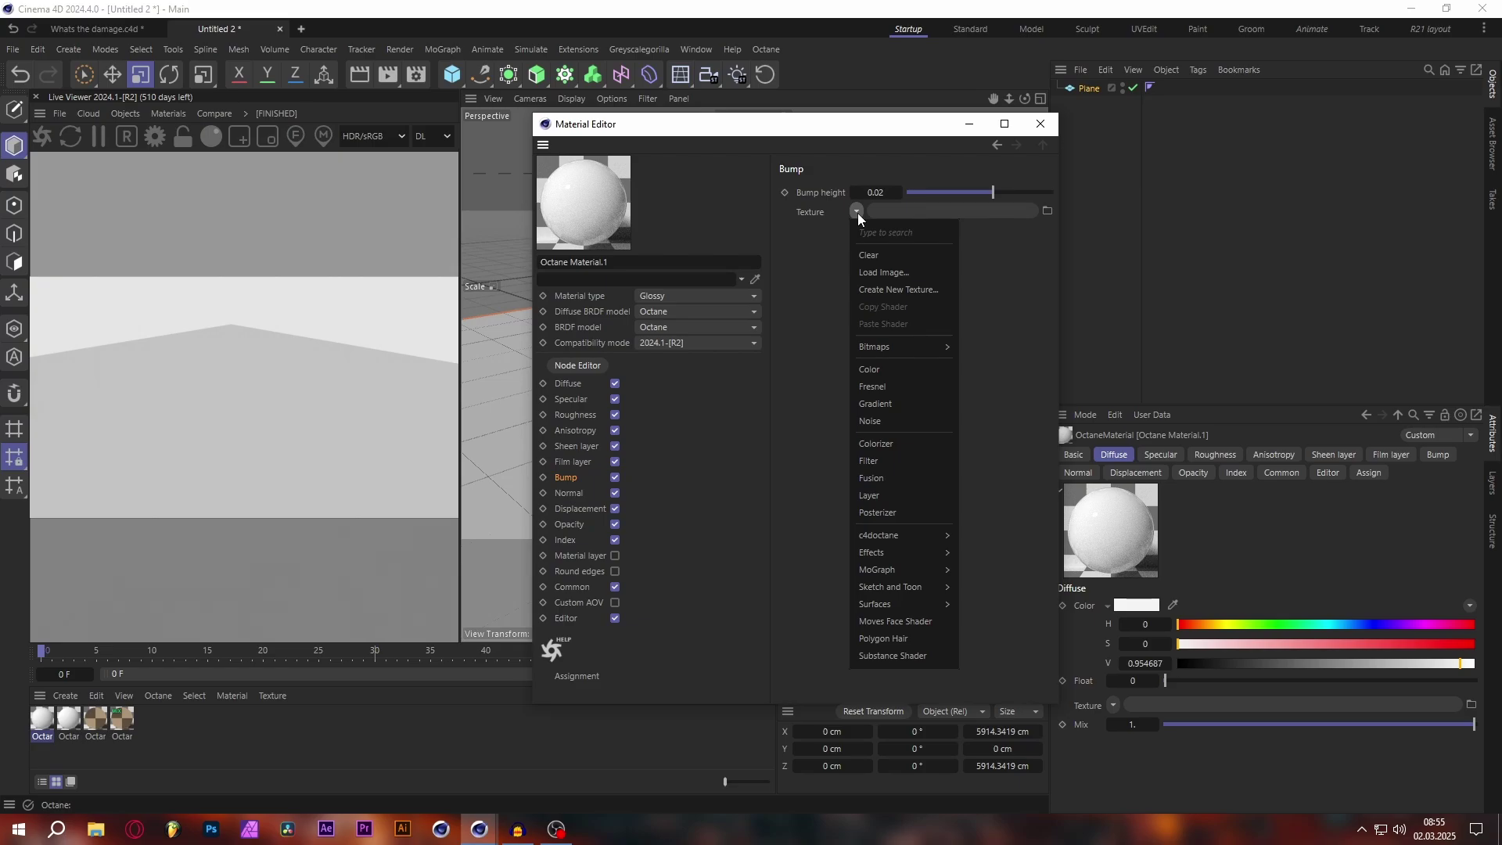
pyautogui.click(884, 421)
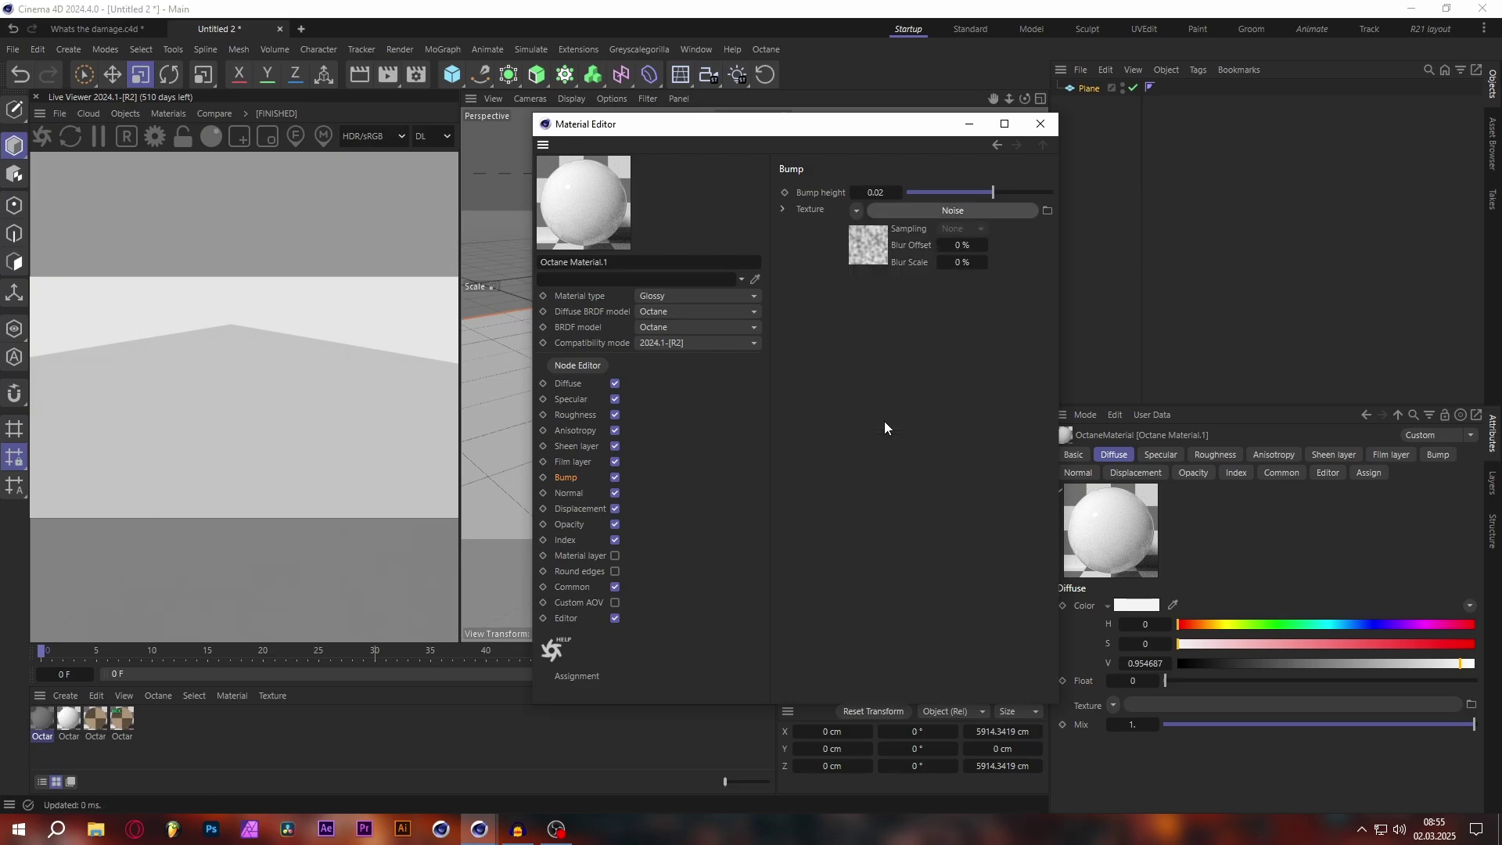
pyautogui.click(869, 250)
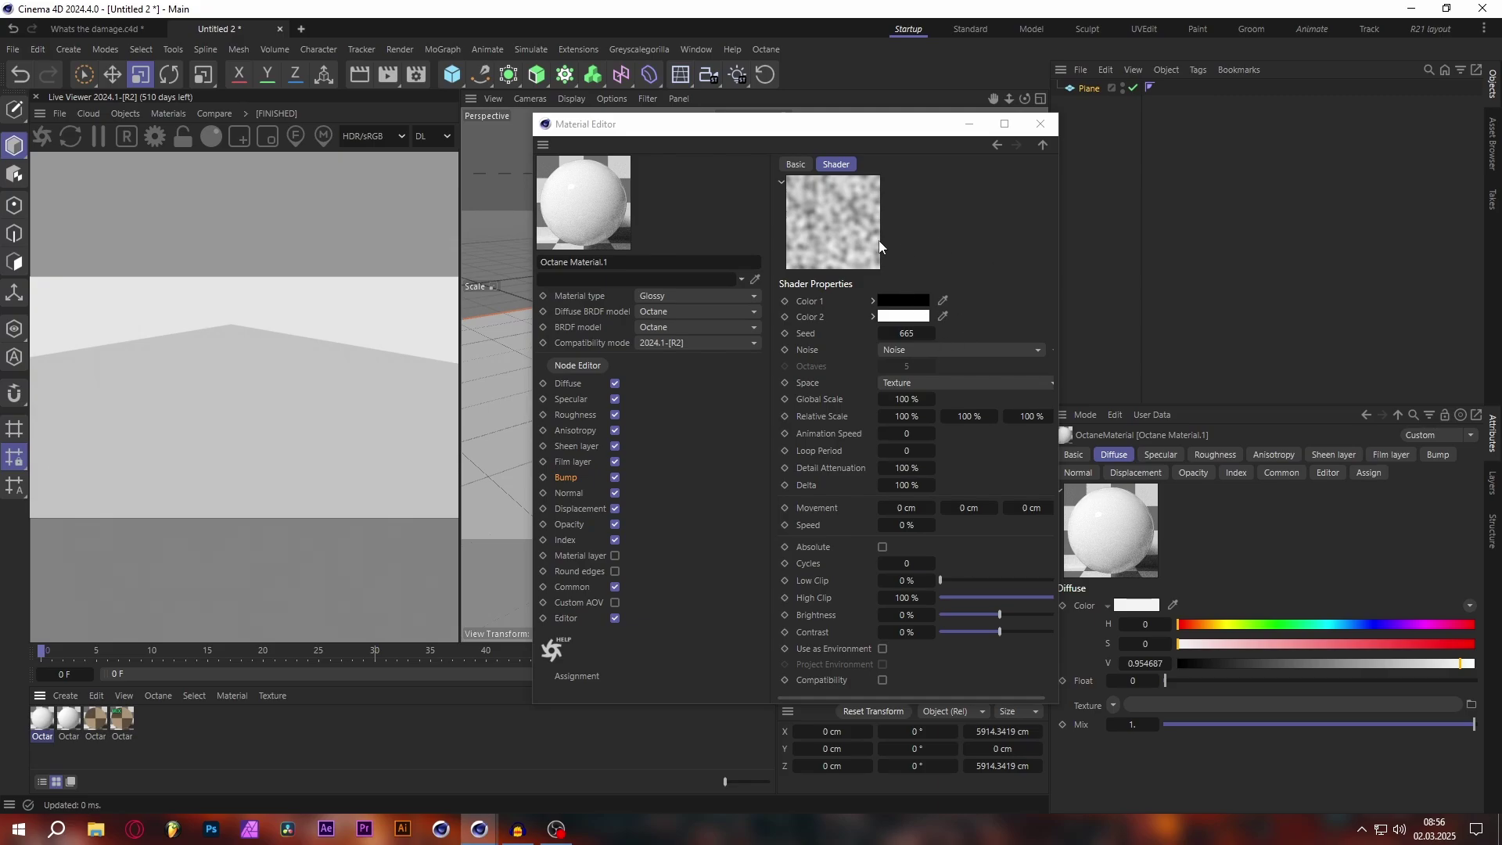
# Check the C4D shaders render size options in Octane Settings
pyautogui.click(773, 48)
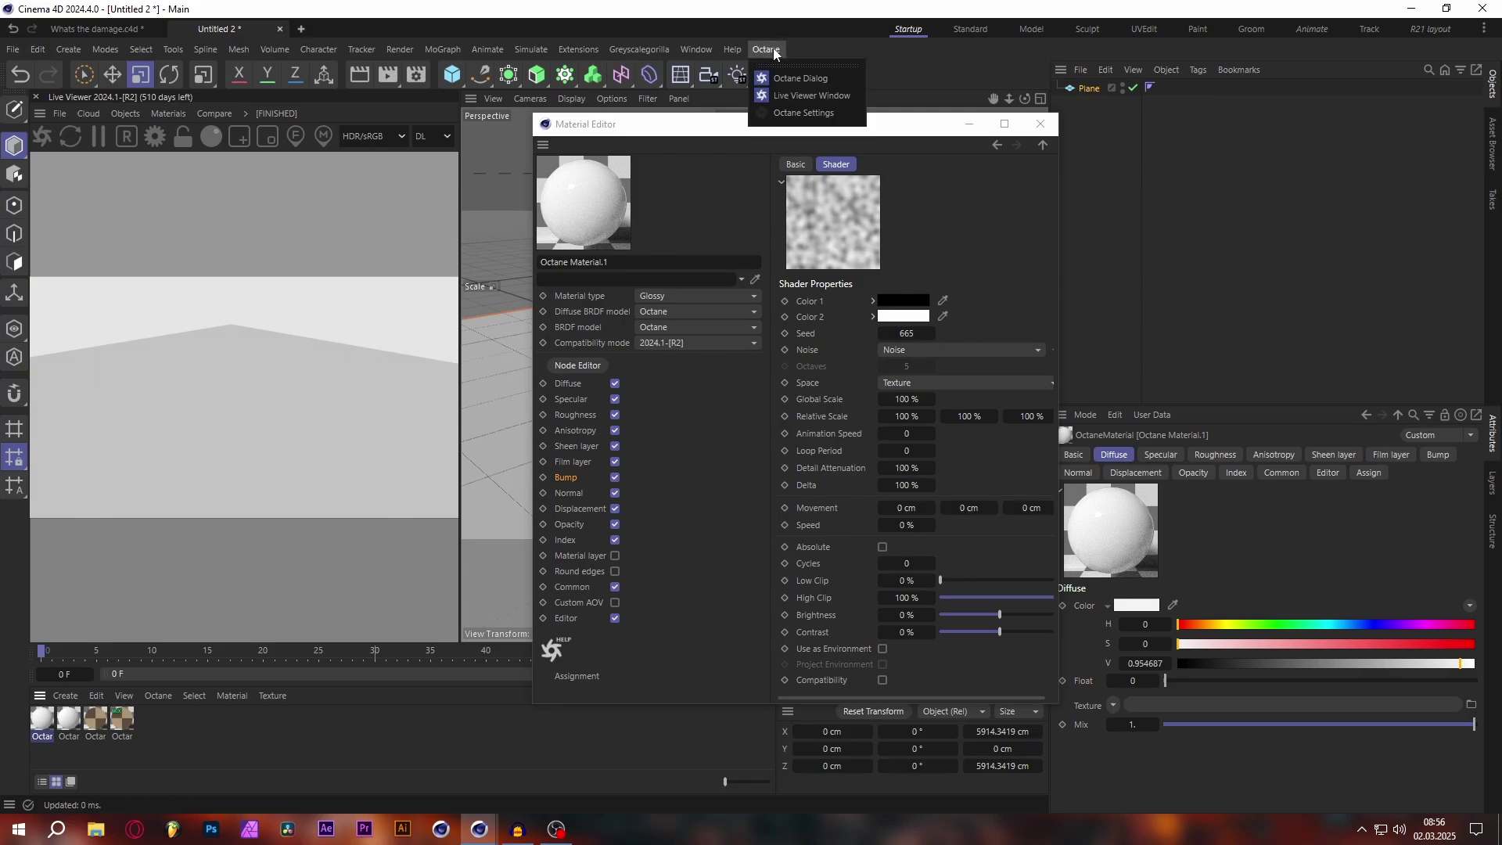
pyautogui.click(799, 119)
pyautogui.click(147, 52)
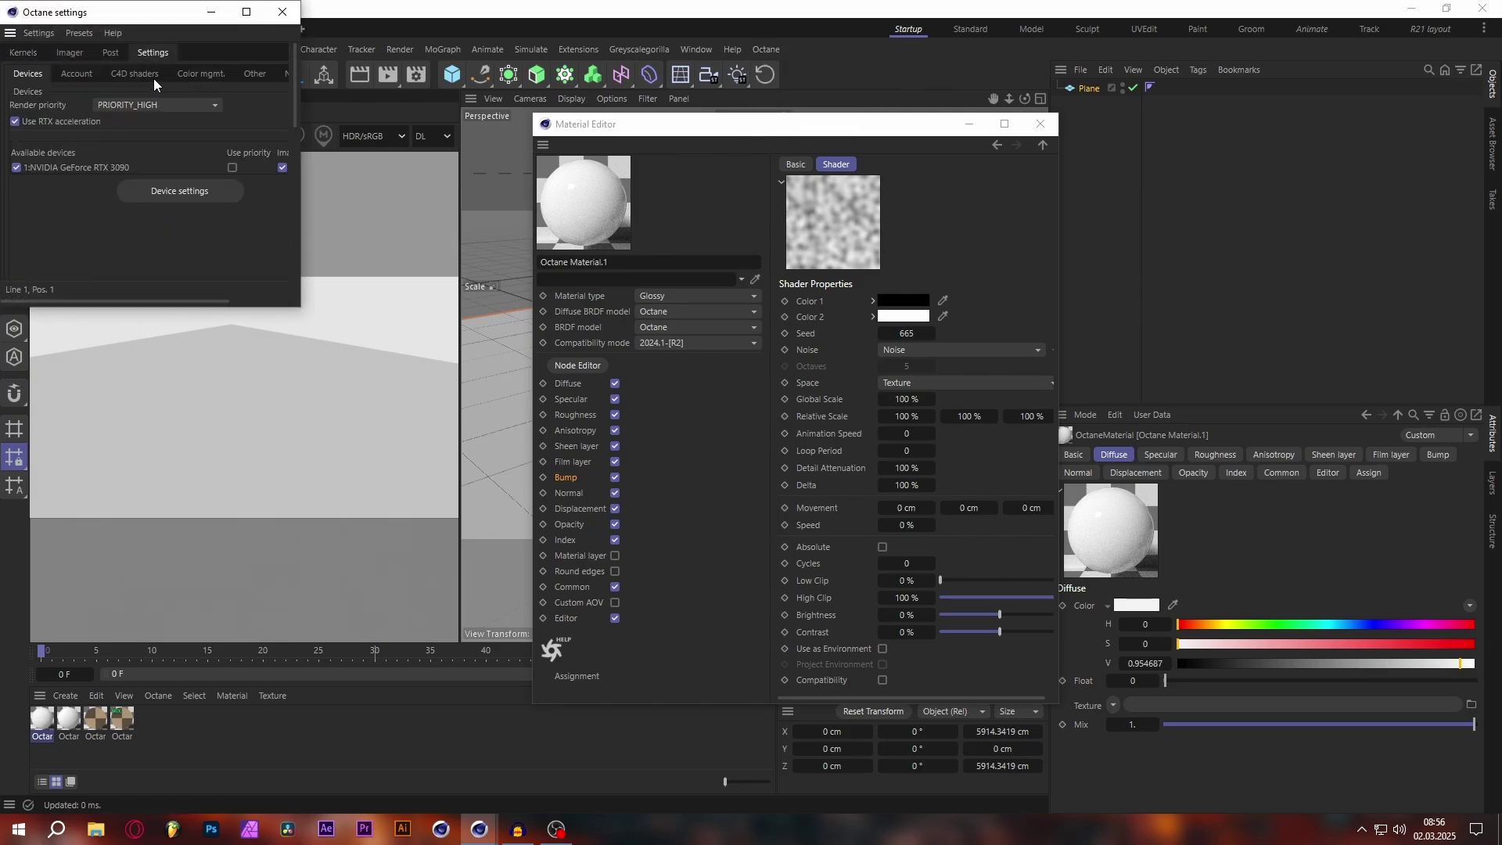
pyautogui.click(142, 75)
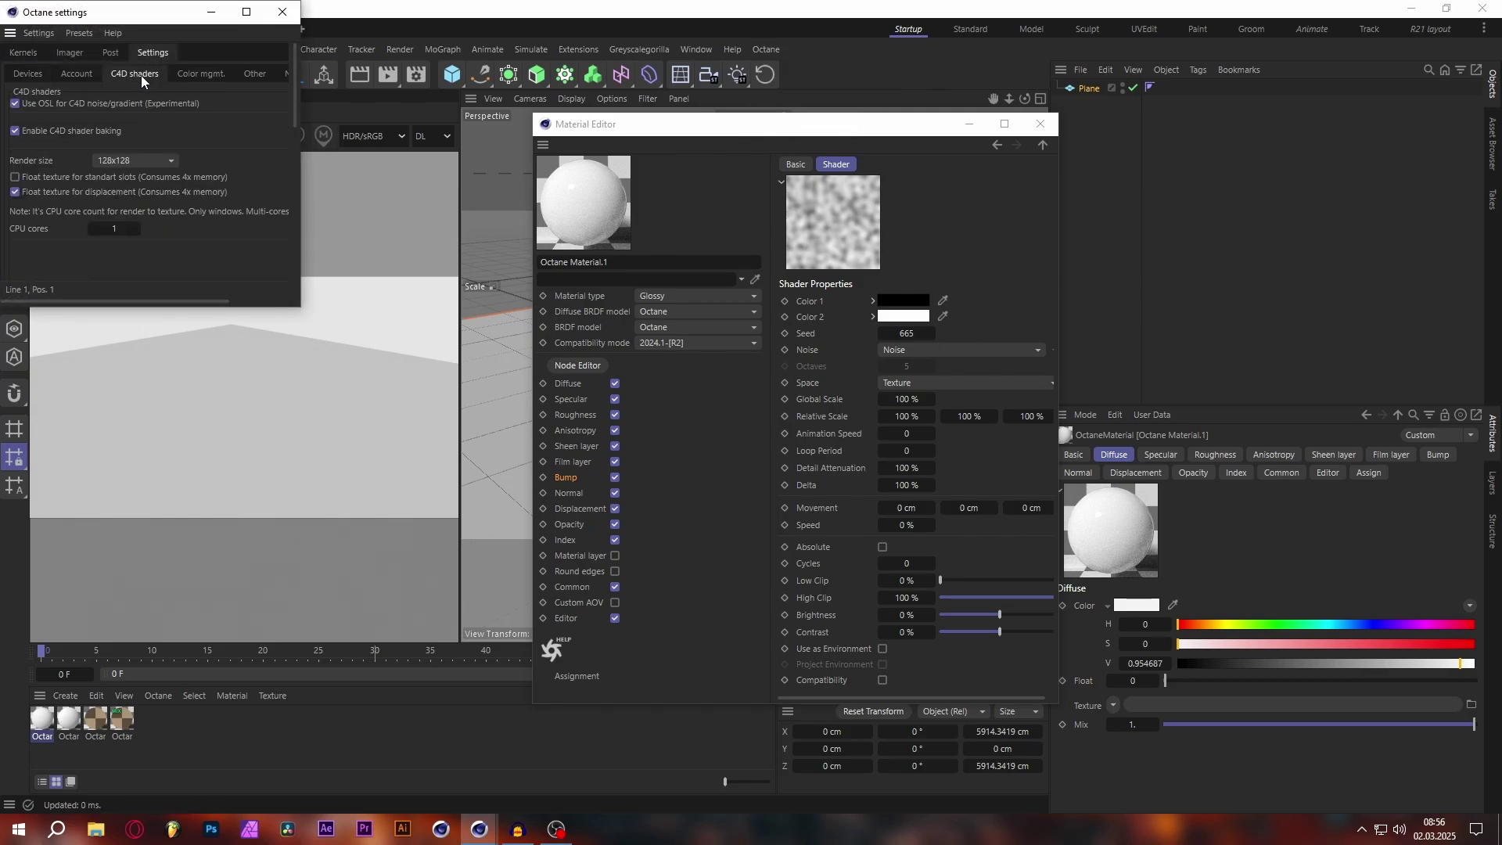
pyautogui.click(136, 161)
pyautogui.click(496, 438)
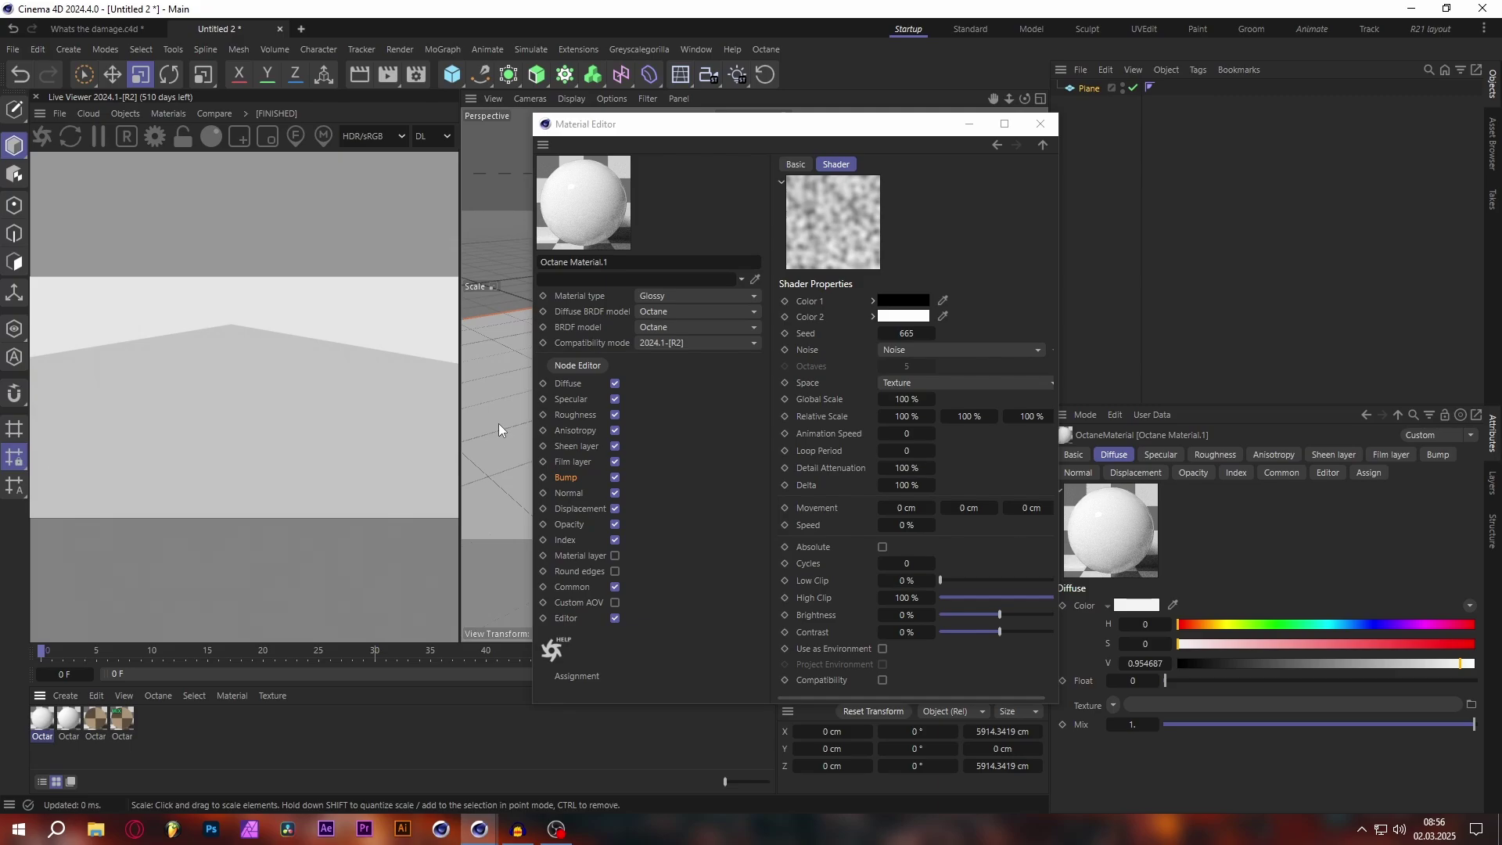
# Set the bump Noise type to Turbulence
pyautogui.moveTo(783, 124); pyautogui.dragTo(951, 113)
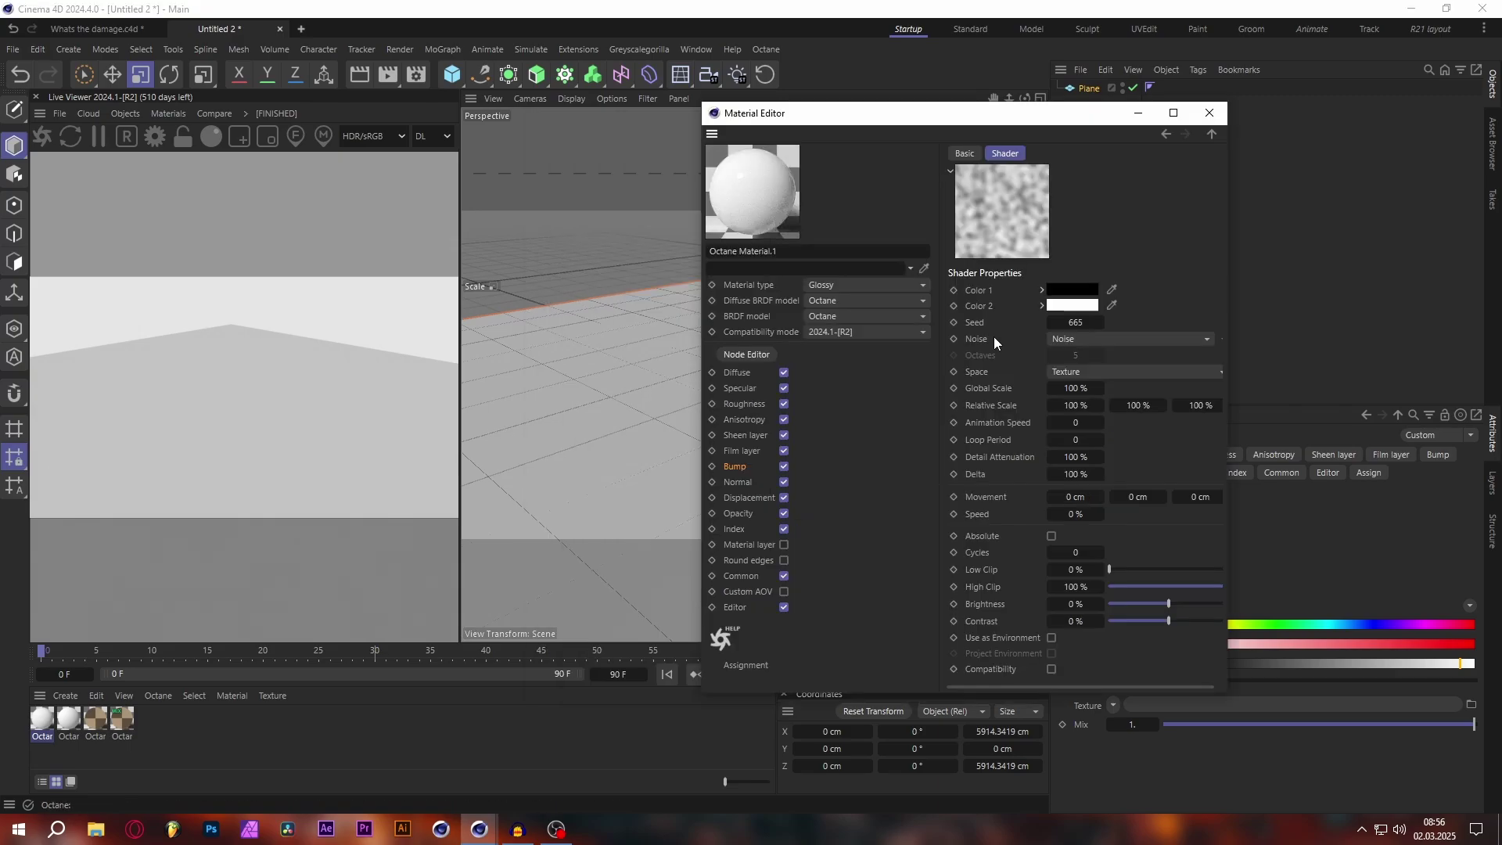
pyautogui.click(1144, 339)
pyautogui.click(1106, 639)
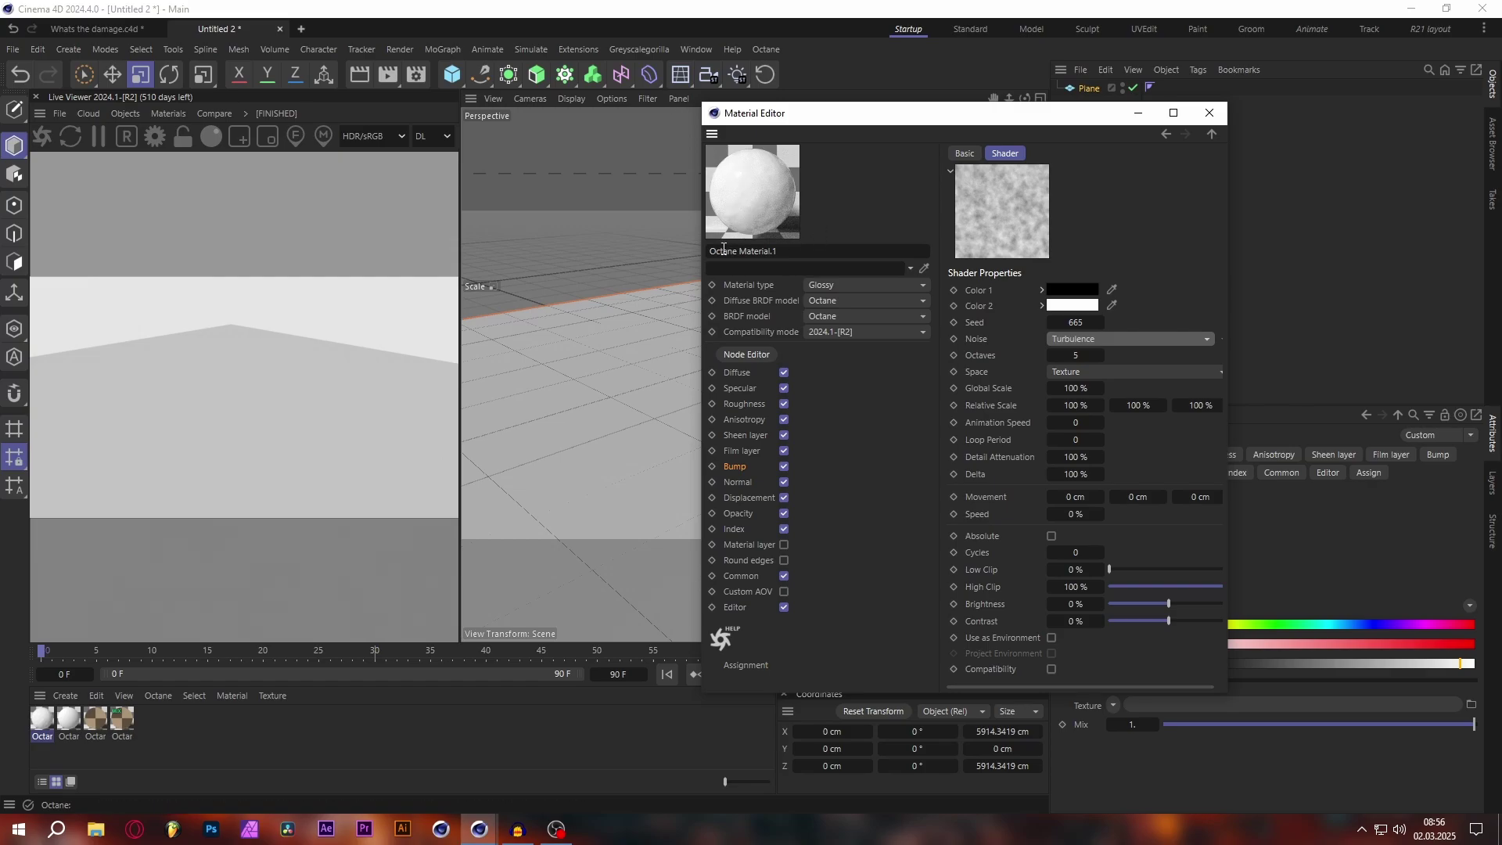
# Tint the Diffuse a dark olive brown and apply the material to the Plane
pyautogui.click(739, 373)
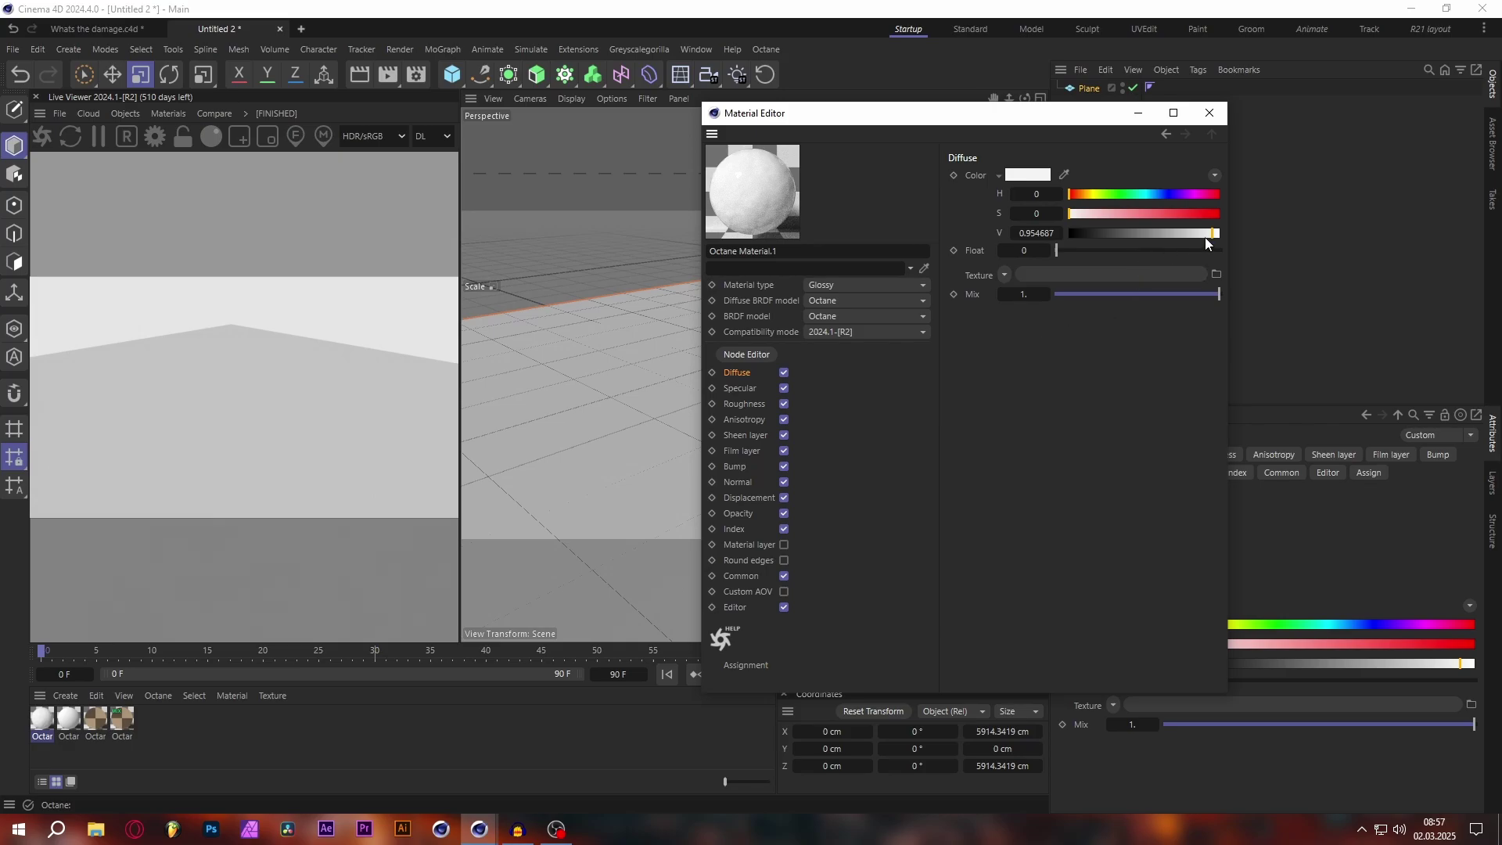
pyautogui.moveTo(1076, 199)
pyautogui.mouseDown()
pyautogui.moveTo(1176, 235)
pyautogui.moveTo(1112, 236)
pyautogui.moveTo(1123, 233)
pyautogui.moveTo(1086, 196)
pyautogui.mouseUp()
pyautogui.click(1078, 194)
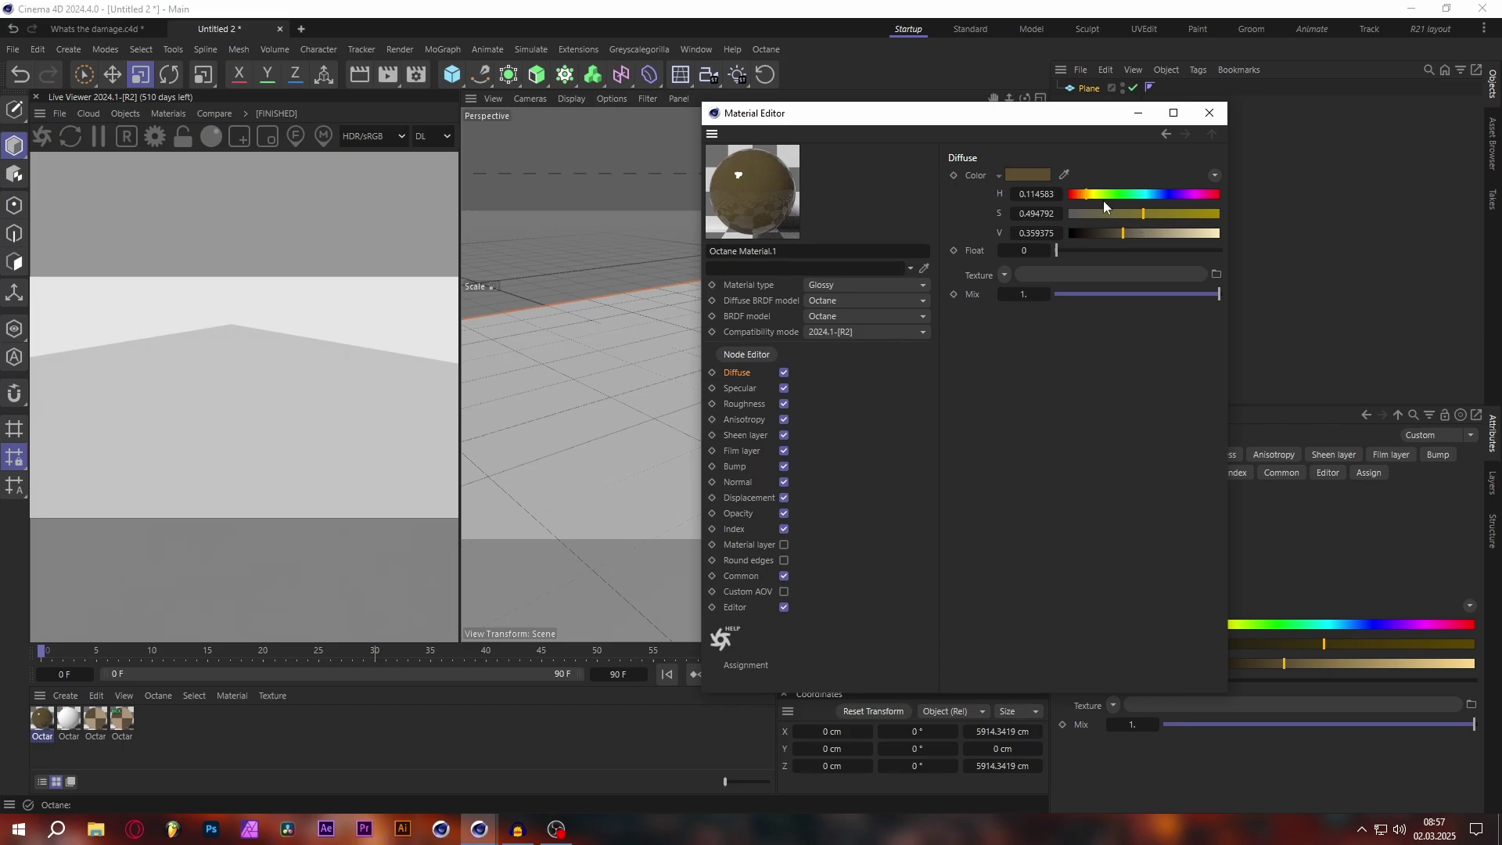
pyautogui.click(1086, 195)
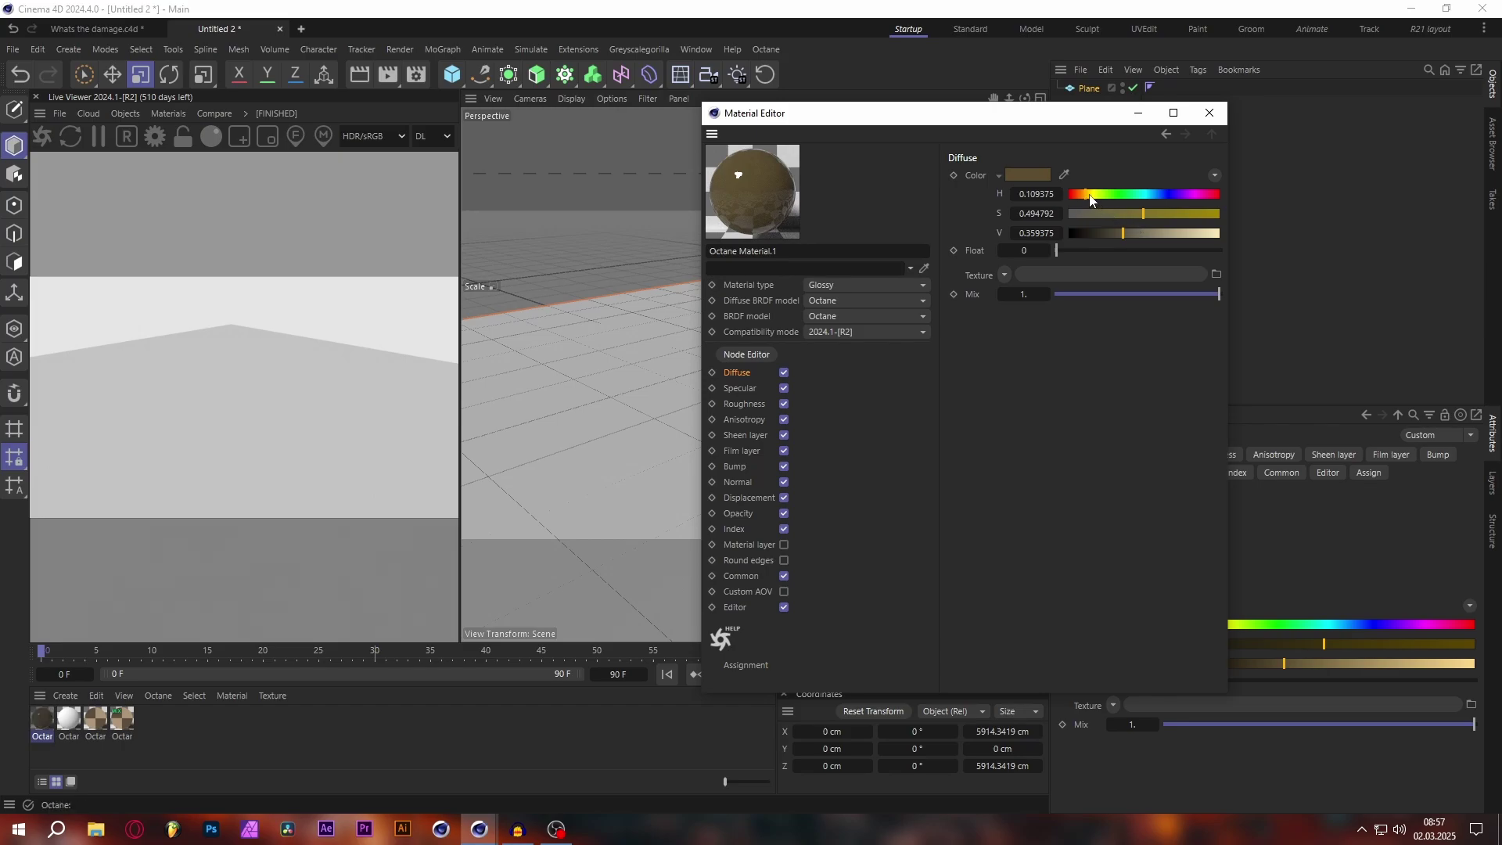
pyautogui.click(1203, 116)
pyautogui.moveTo(33, 740); pyautogui.dragTo(680, 483)
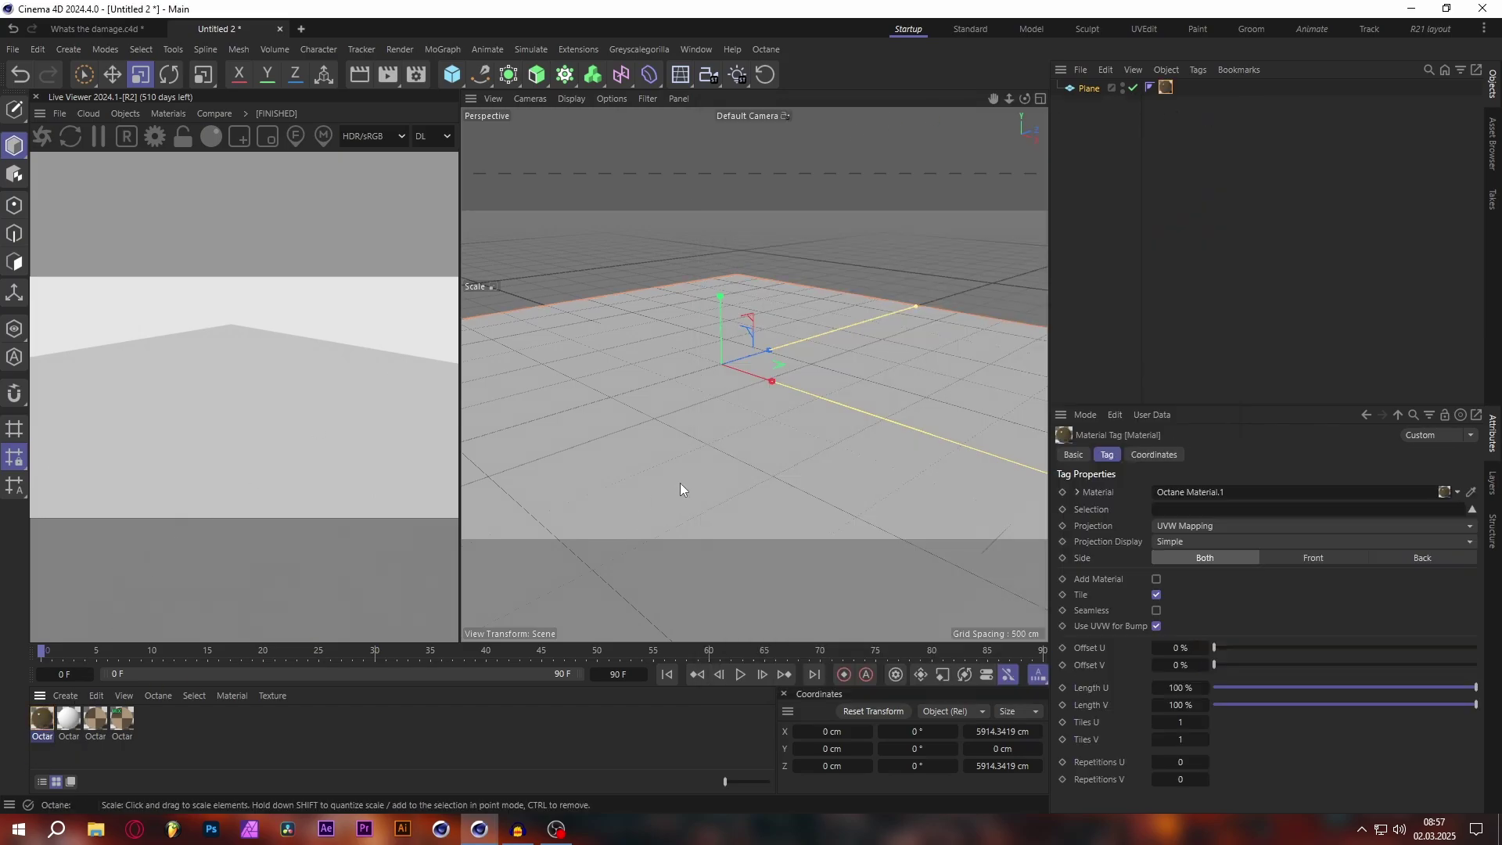
# Merge the sports car model into the scene from another scene file
pyautogui.scroll(-3, 768, 280)
pyautogui.scroll(3, 744, 410)
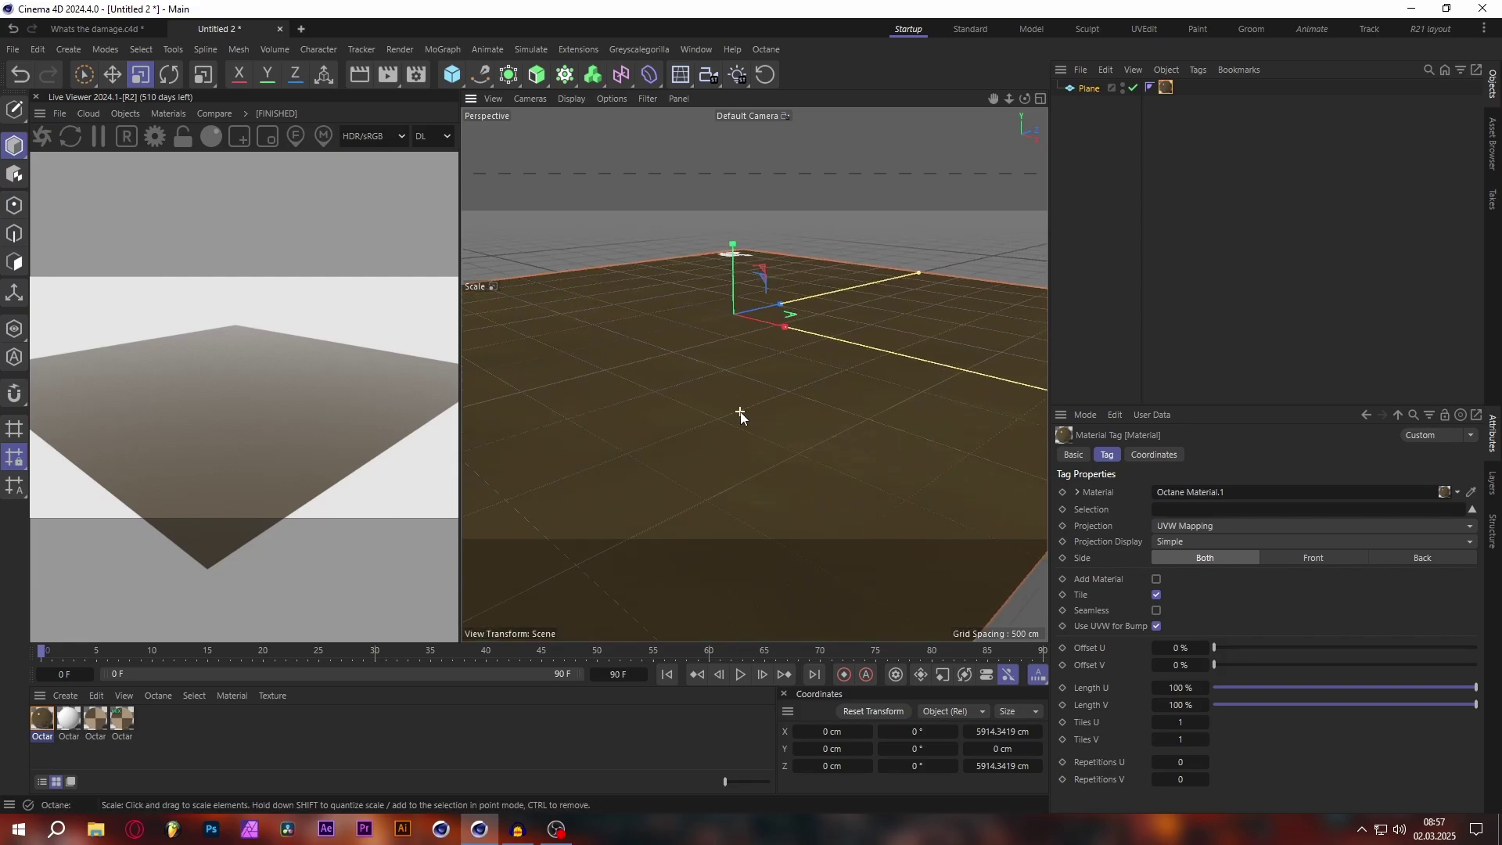
pyautogui.scroll(4, 744, 427)
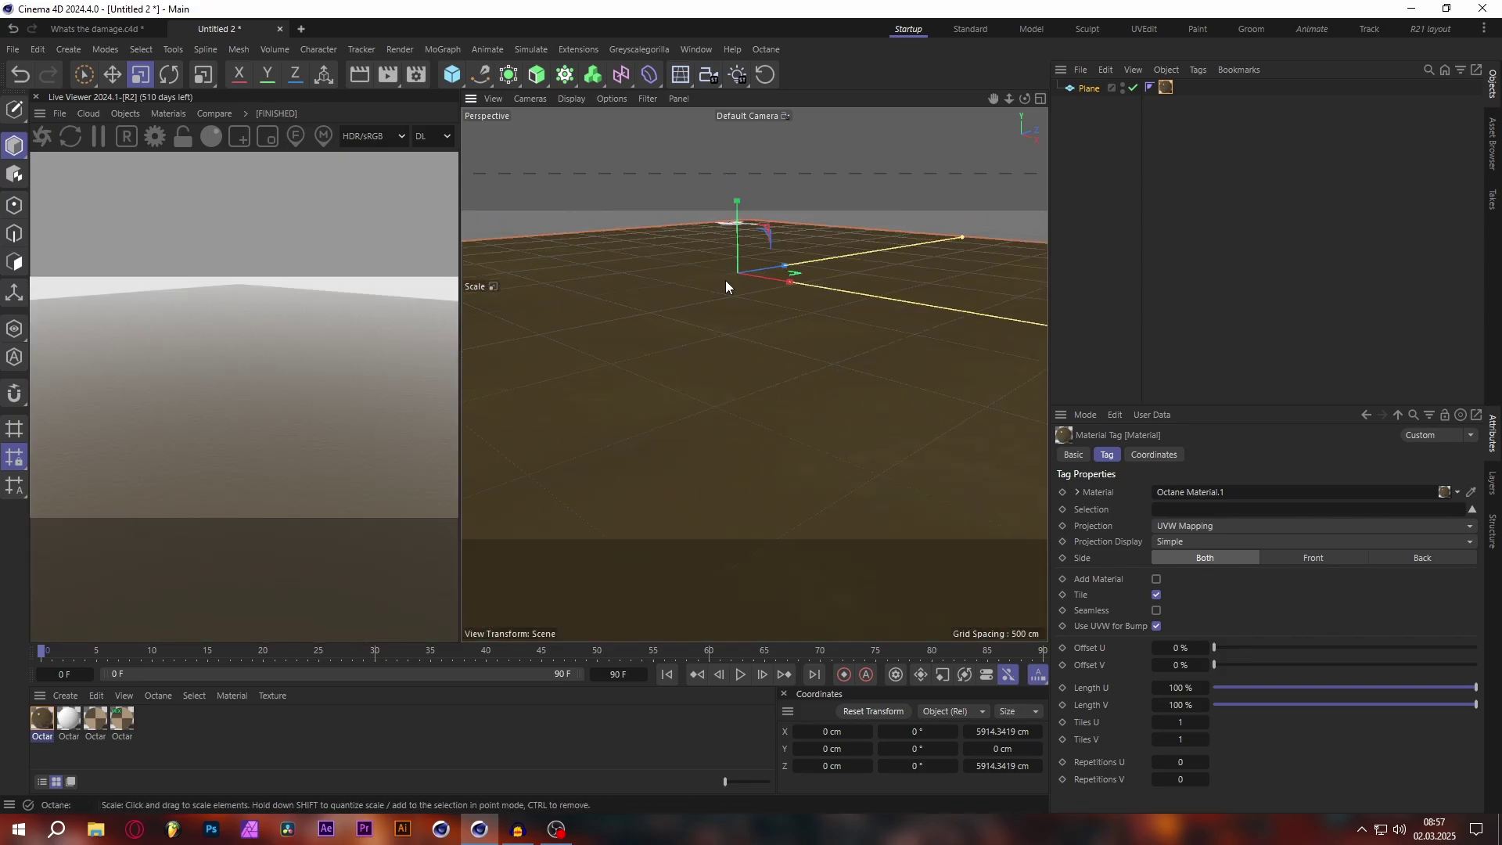
pyautogui.click(1100, 245)
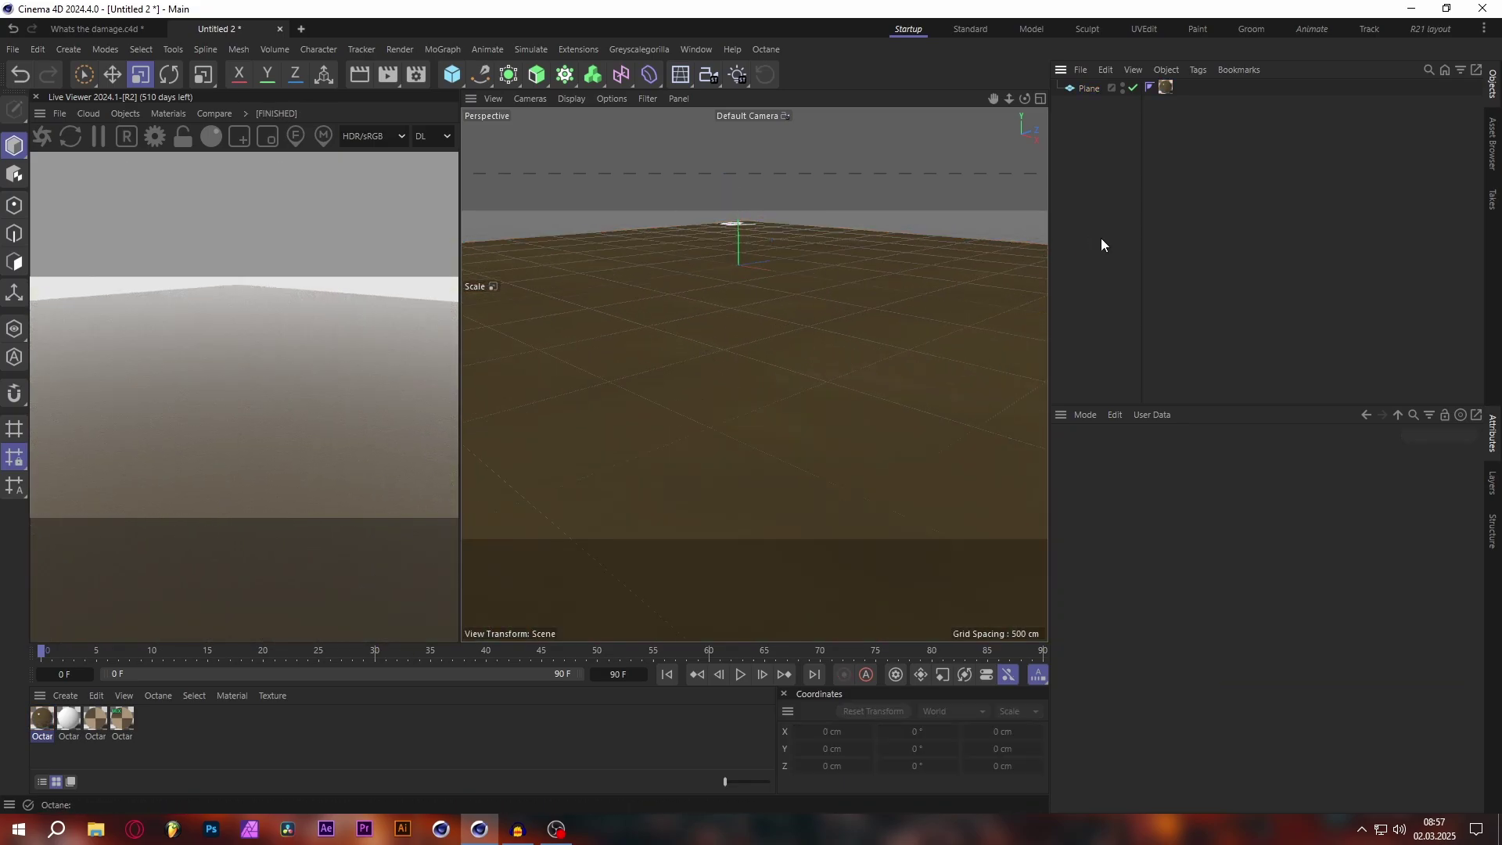
pyautogui.click(1080, 70)
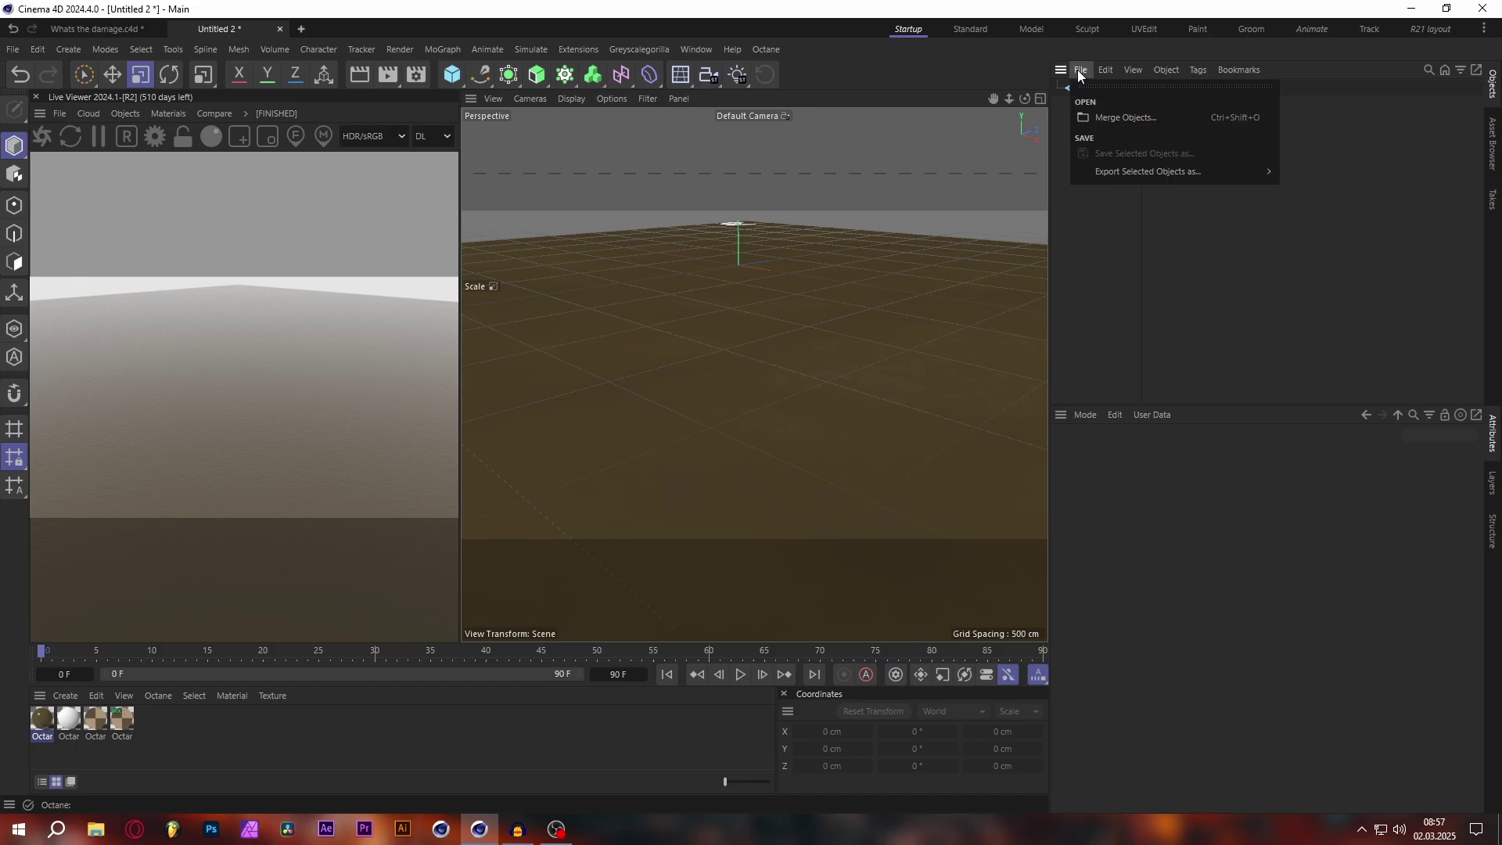
pyautogui.click(1111, 115)
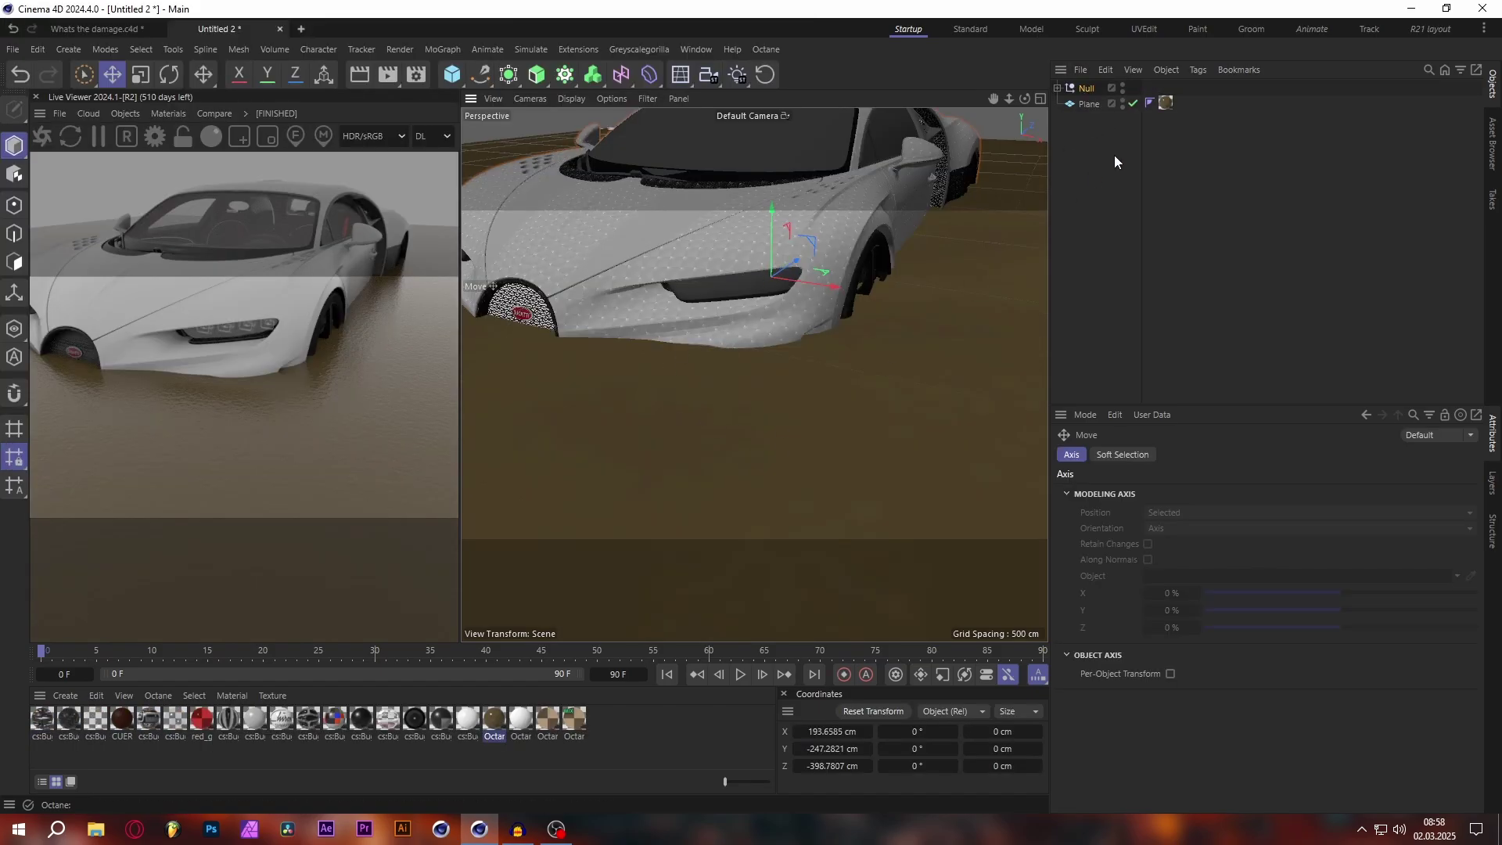
# Set the bump noise Global Scale to 500, then orbit the view around the car
pyautogui.doubleClick(495, 717)
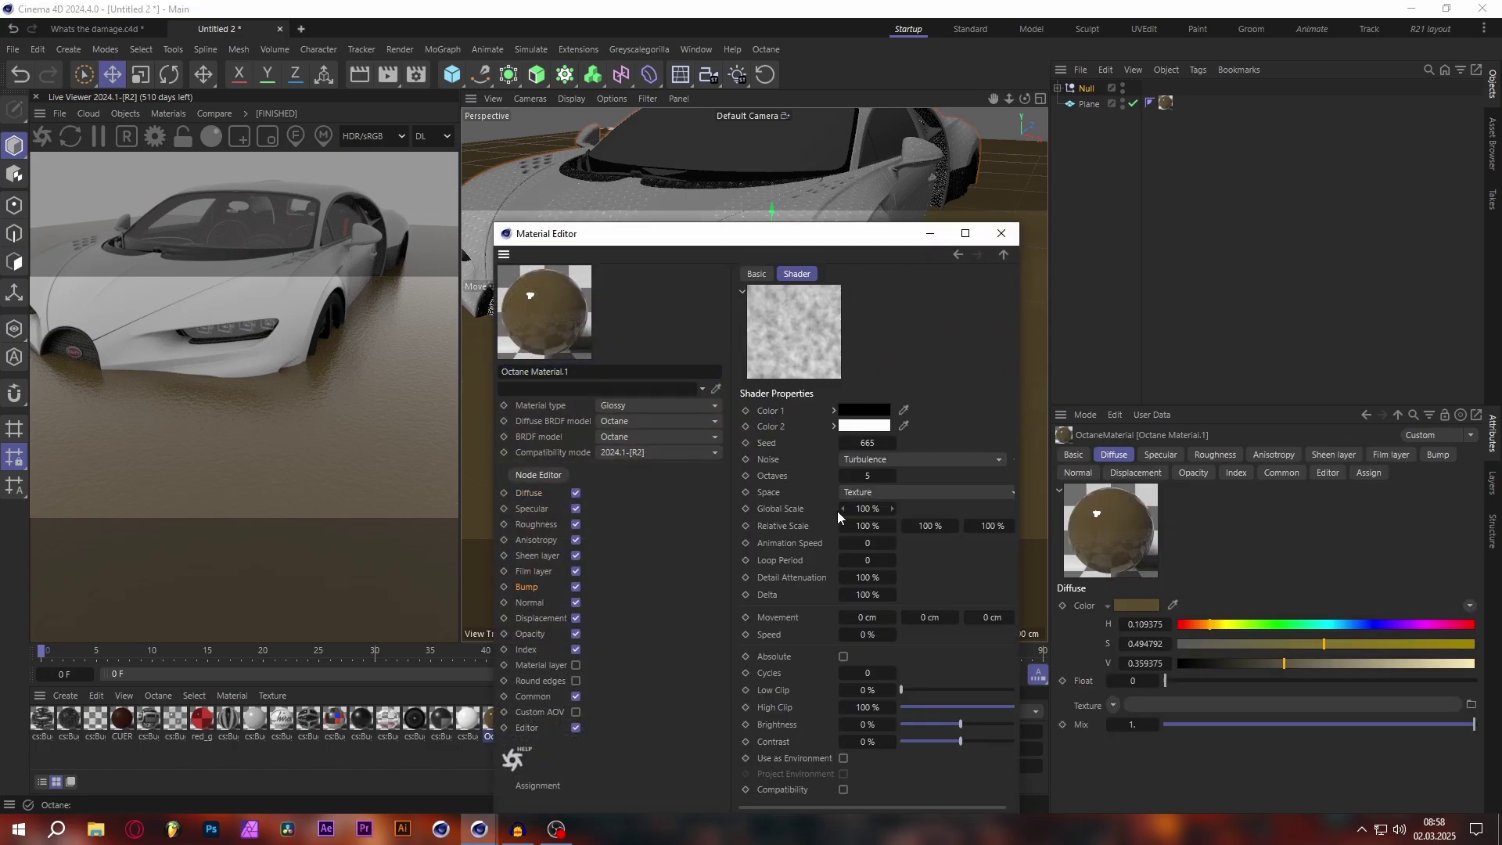
pyautogui.click(859, 508)
pyautogui.click(1002, 233)
pyautogui.scroll(-3, 926, 311)
pyautogui.scroll(2, 651, 298)
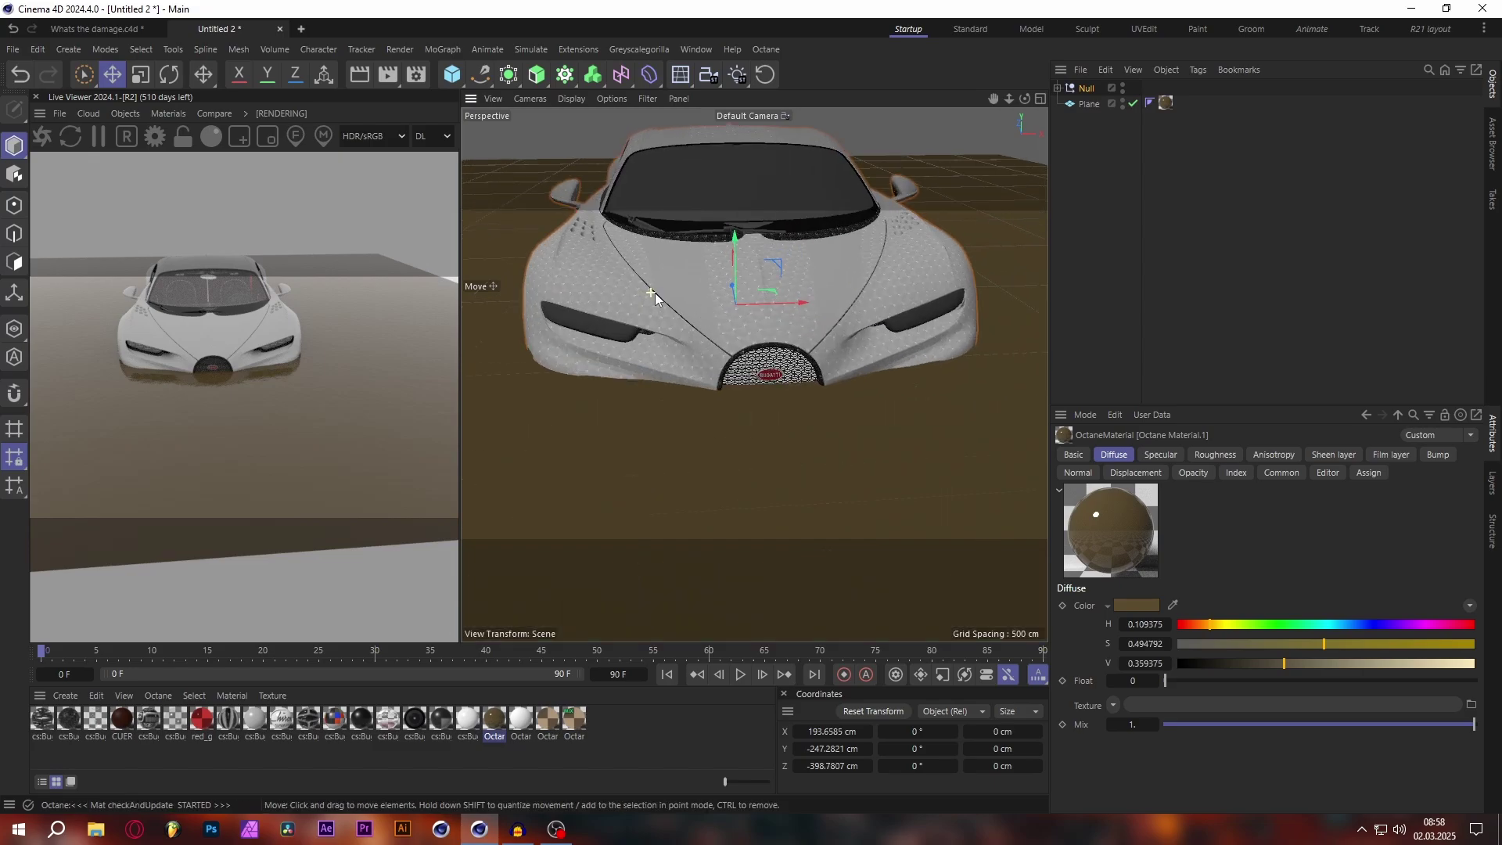
pyautogui.moveTo(1025, 98); pyautogui.dragTo(1029, 109)
pyautogui.scroll(-3, 888, 321)
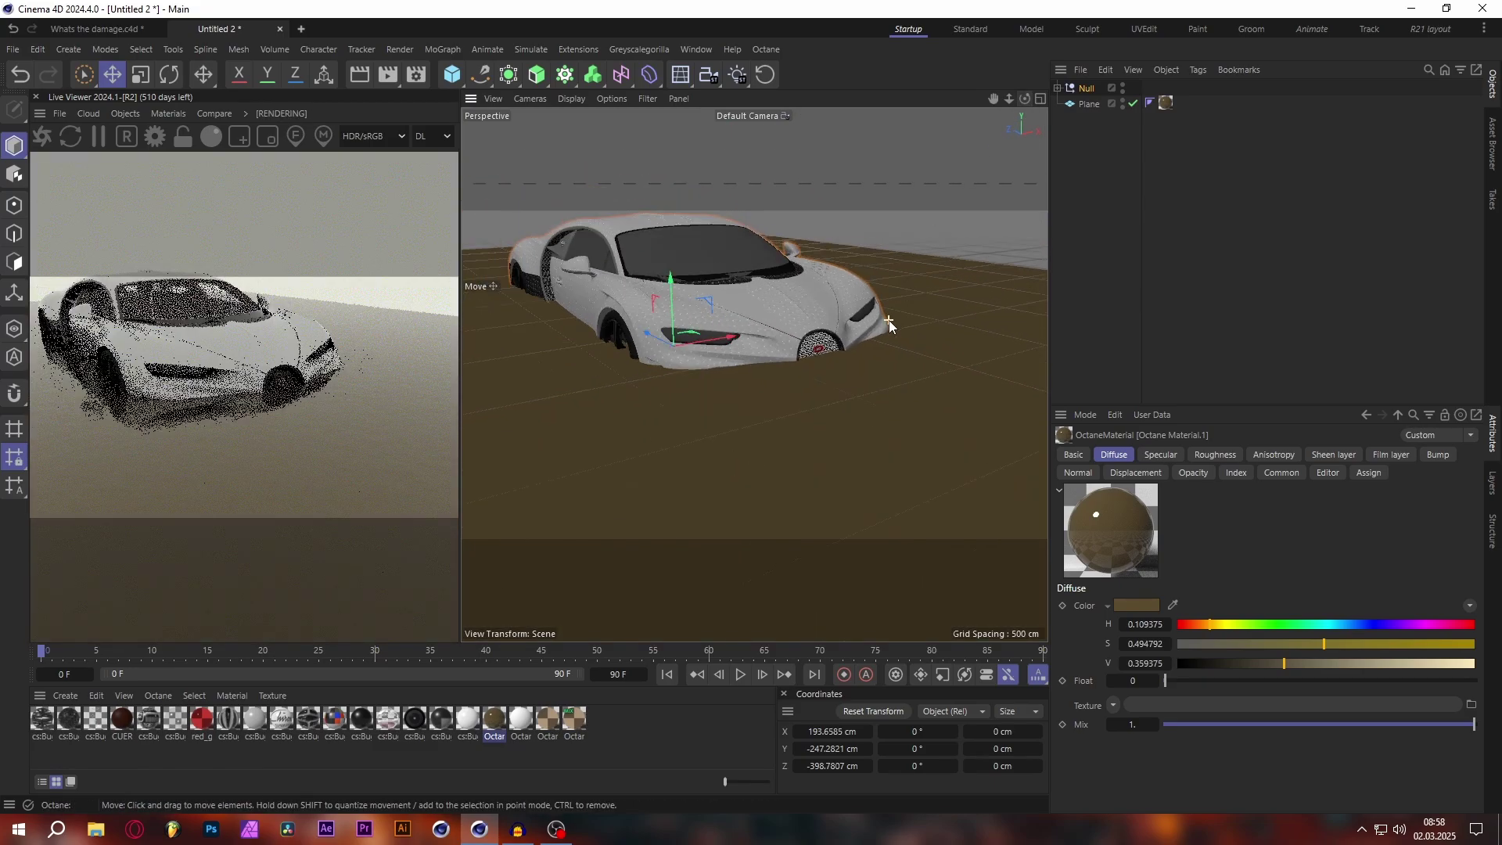
# Set the water material's Opacity float to 0.98
pyautogui.doubleClick(697, 352)
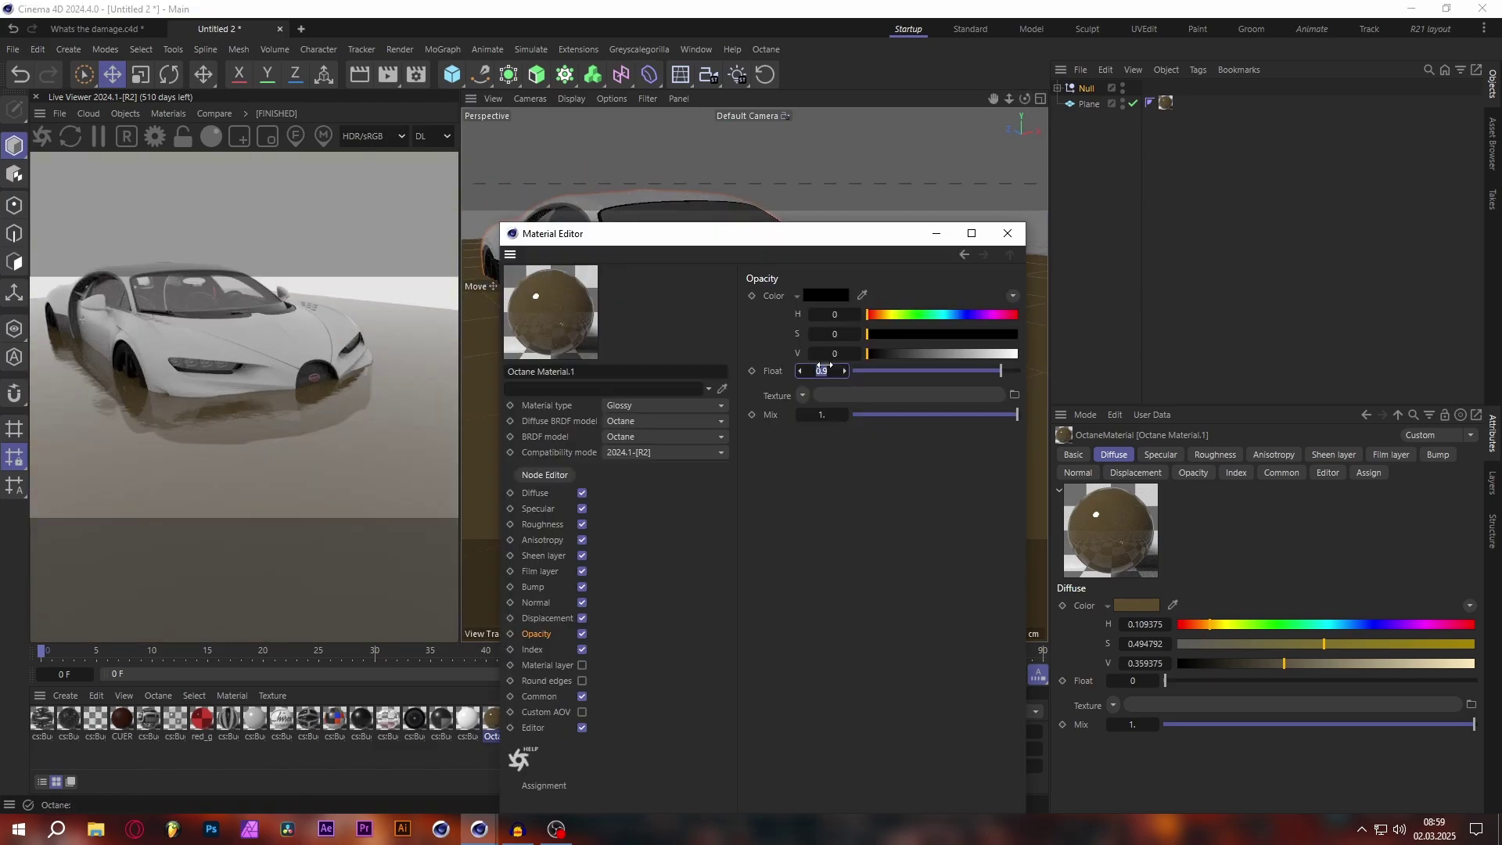
pyautogui.write('0.98')
pyautogui.press('Return')
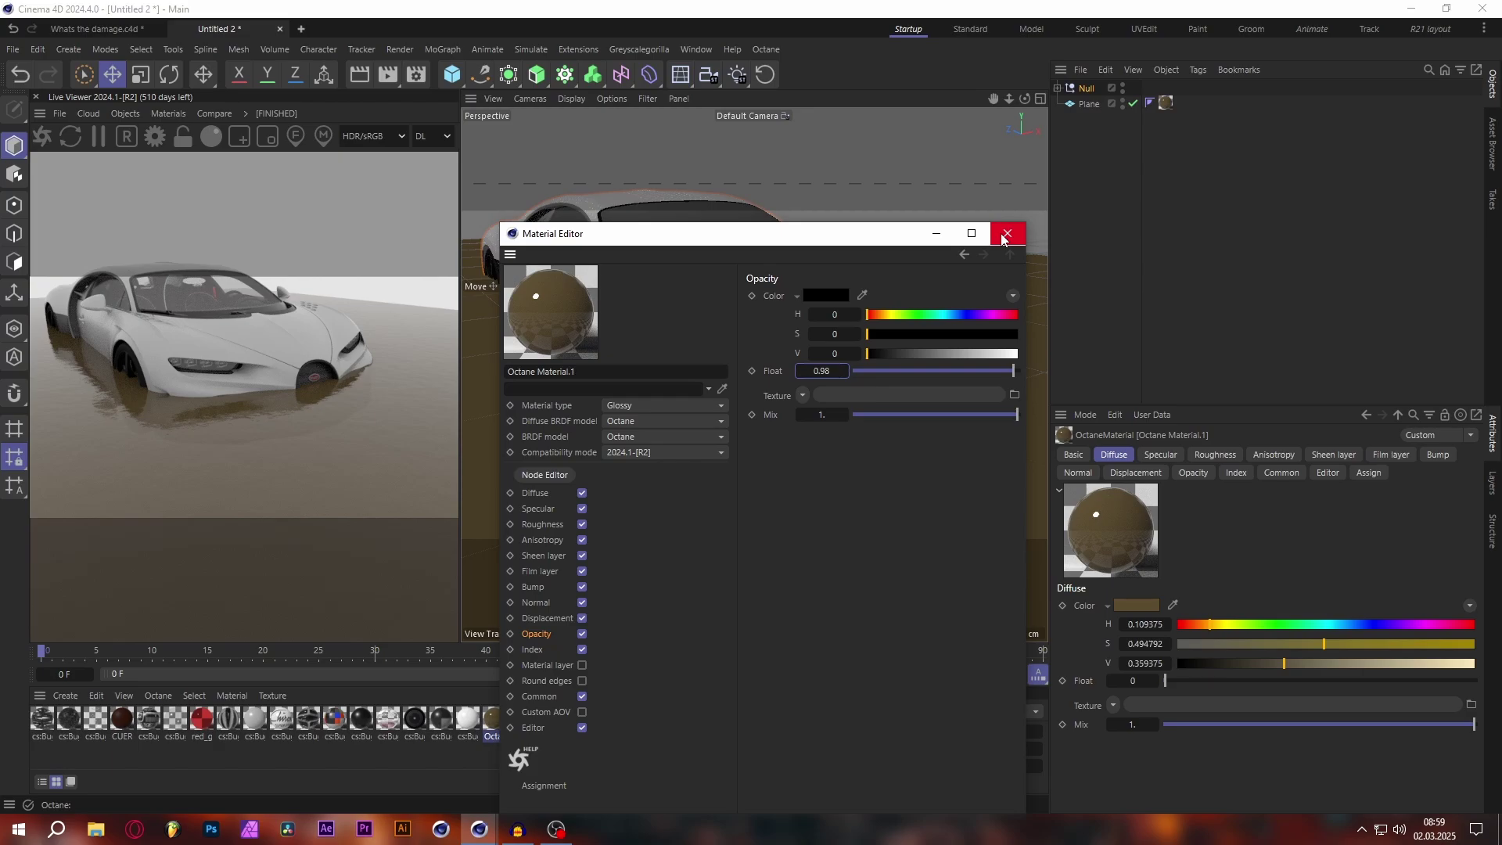
pyautogui.click(1005, 235)
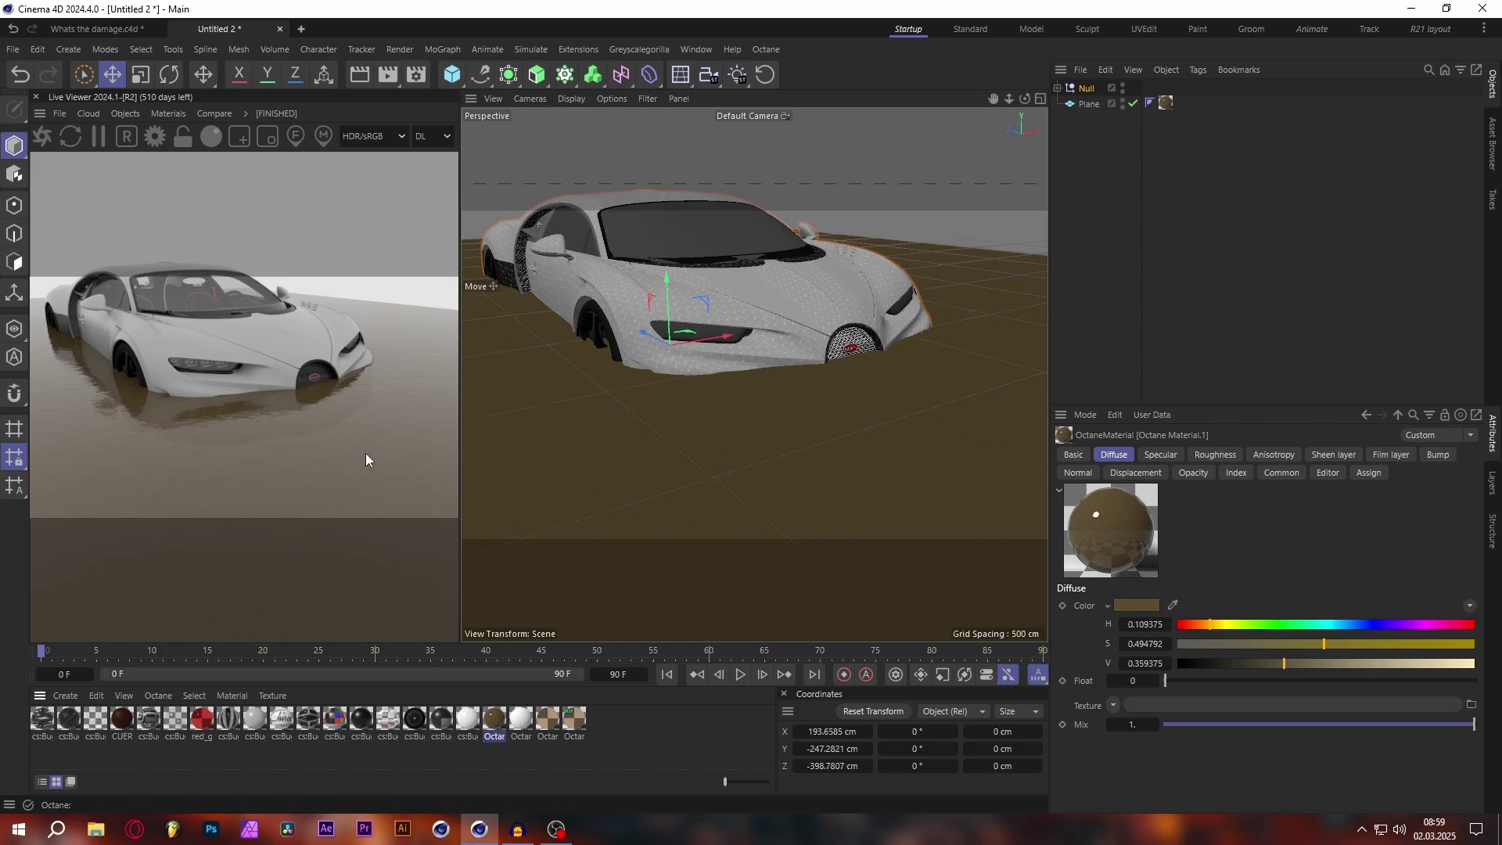
# Duplicate the plane 194 cm lower with CUER material and set Live Viewer kernel to PT
pyautogui.click(1095, 107)
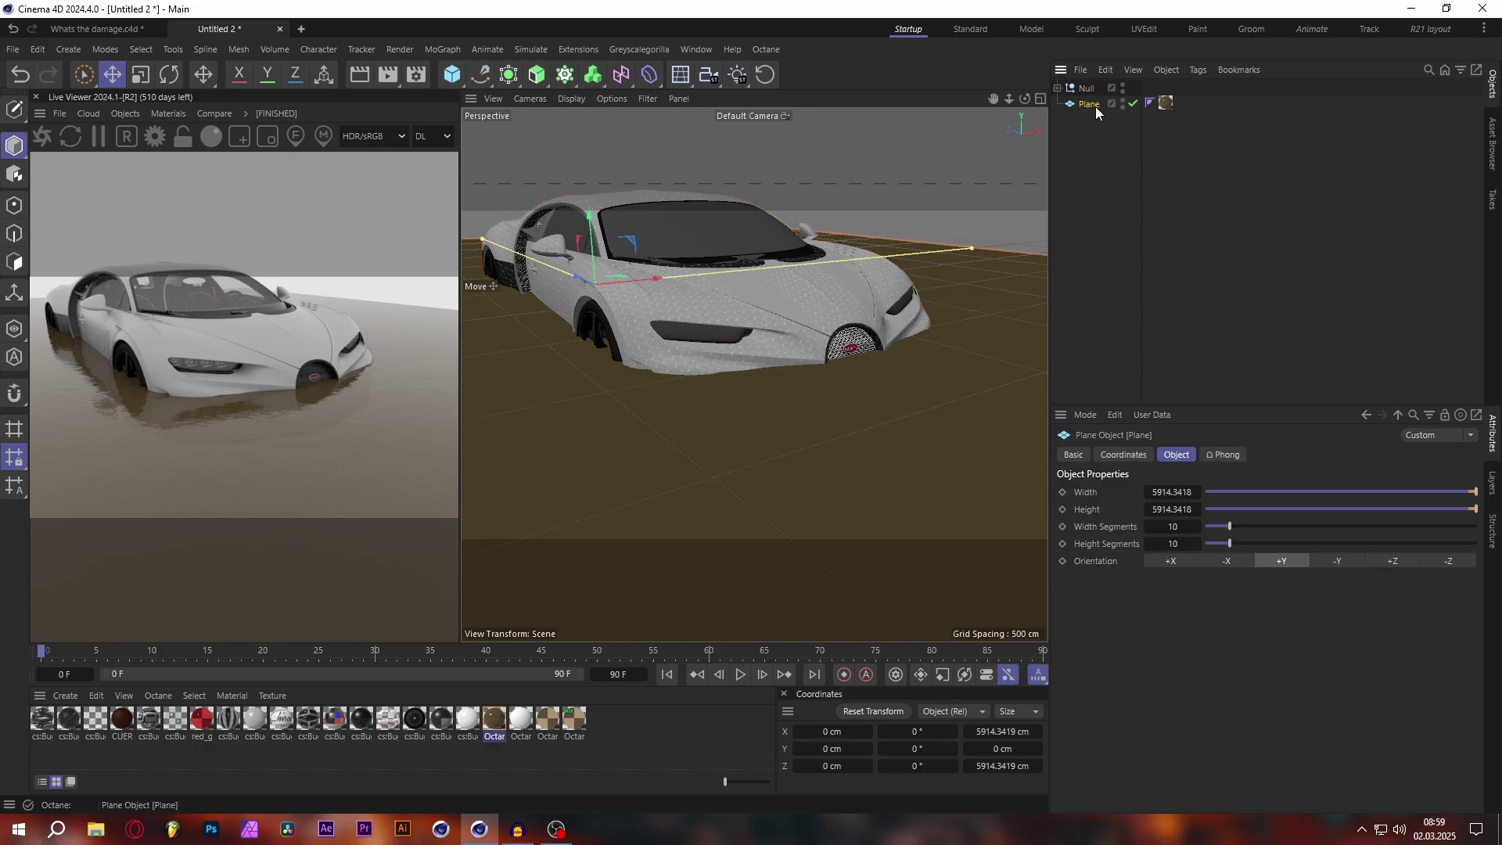
pyautogui.hotkey('ctrl', 'c')
pyautogui.hotkey('ctrl', 'v')
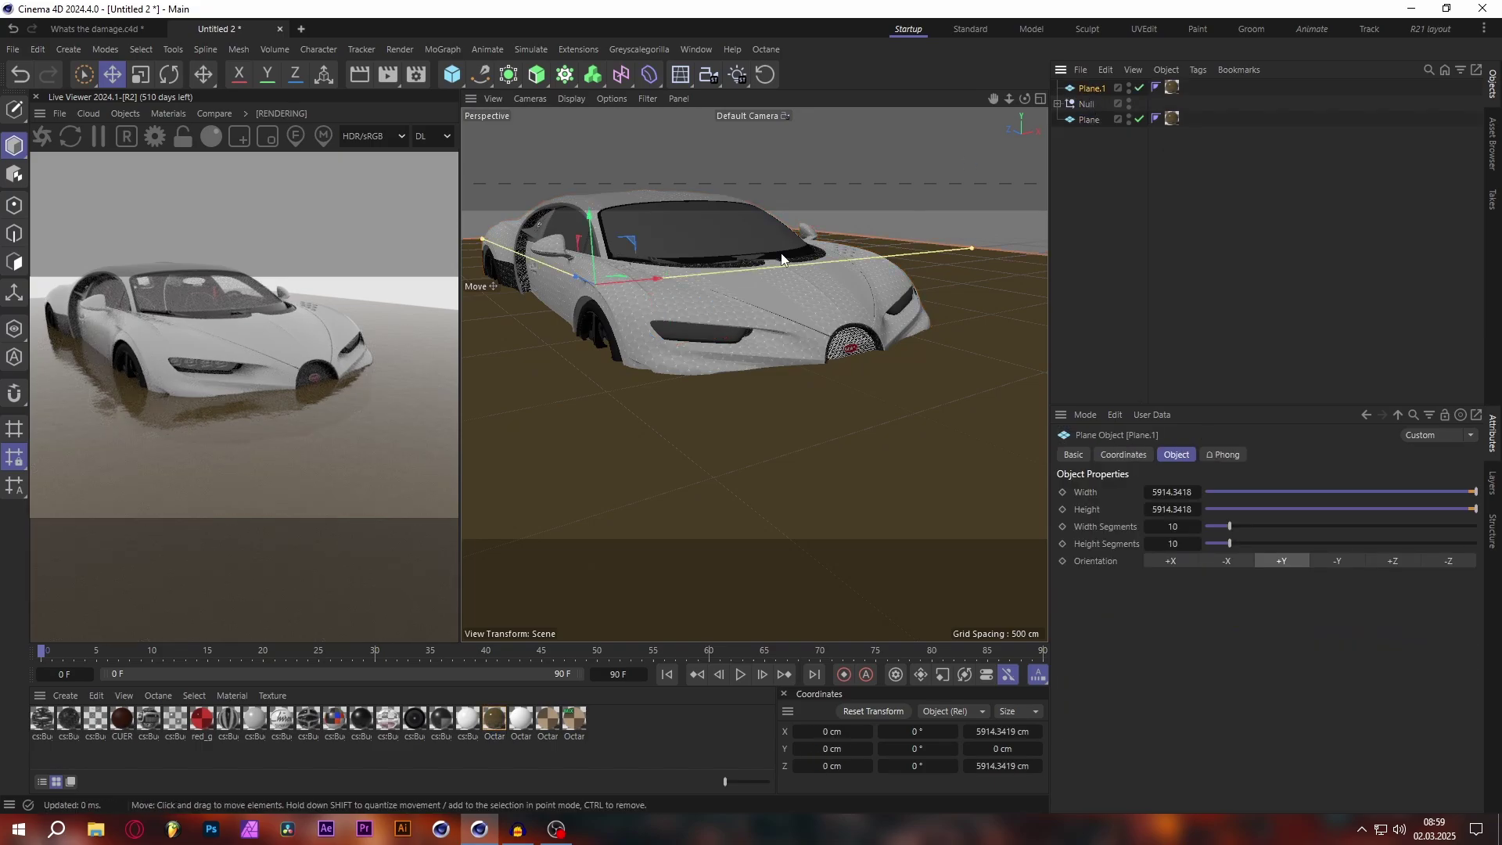
pyautogui.moveTo(590, 244); pyautogui.dragTo(585, 286)
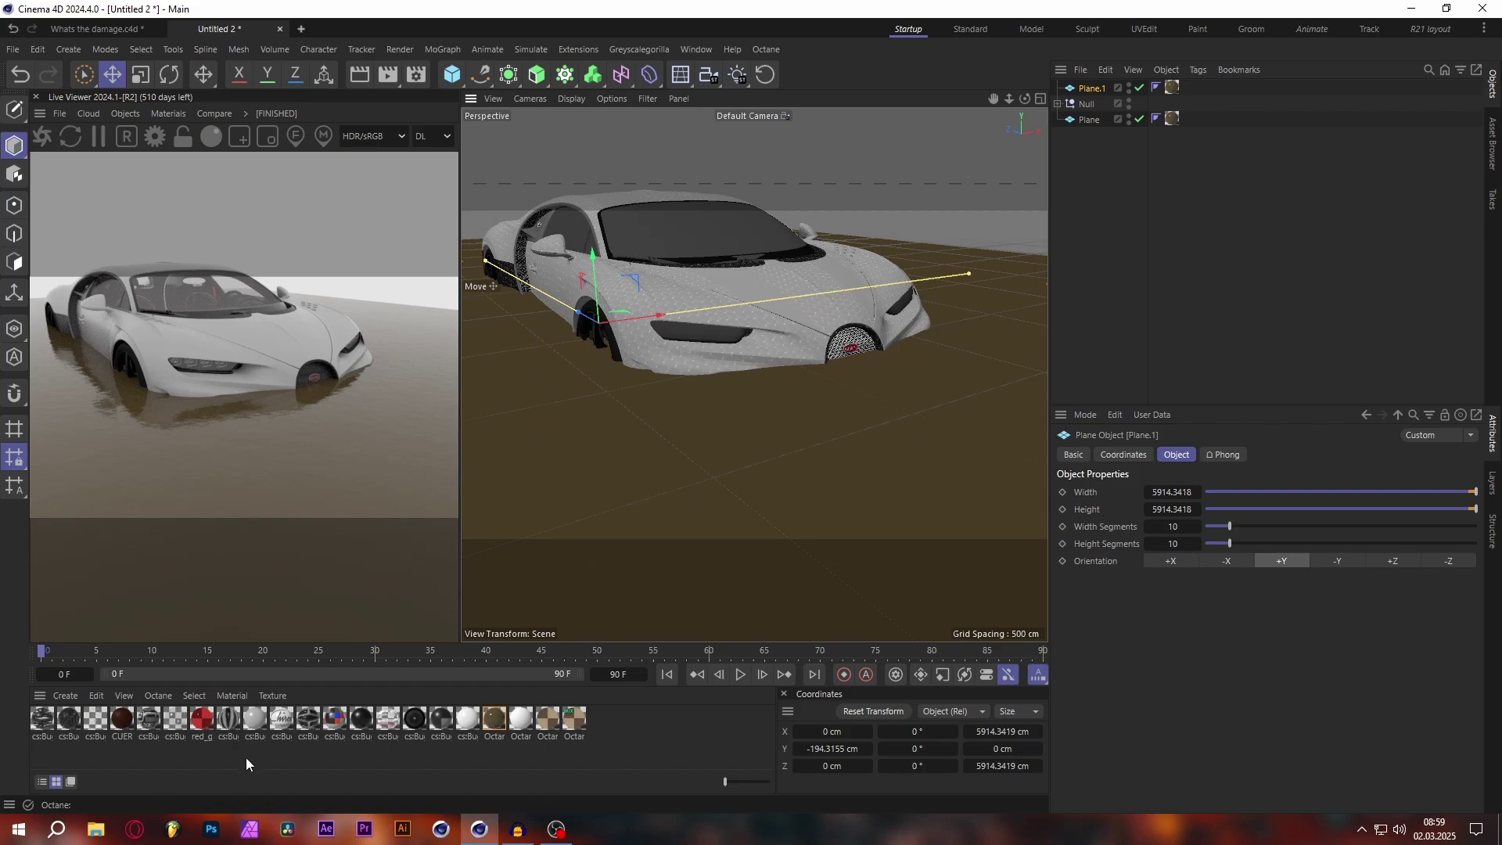
pyautogui.moveTo(119, 724); pyautogui.dragTo(1174, 90)
pyautogui.click(435, 138)
pyautogui.click(435, 168)
# Export the Small Garbage Scatter decal from Quixel Bridge's local Megascans Decals to Cinema 4D
pyautogui.click(1114, 287)
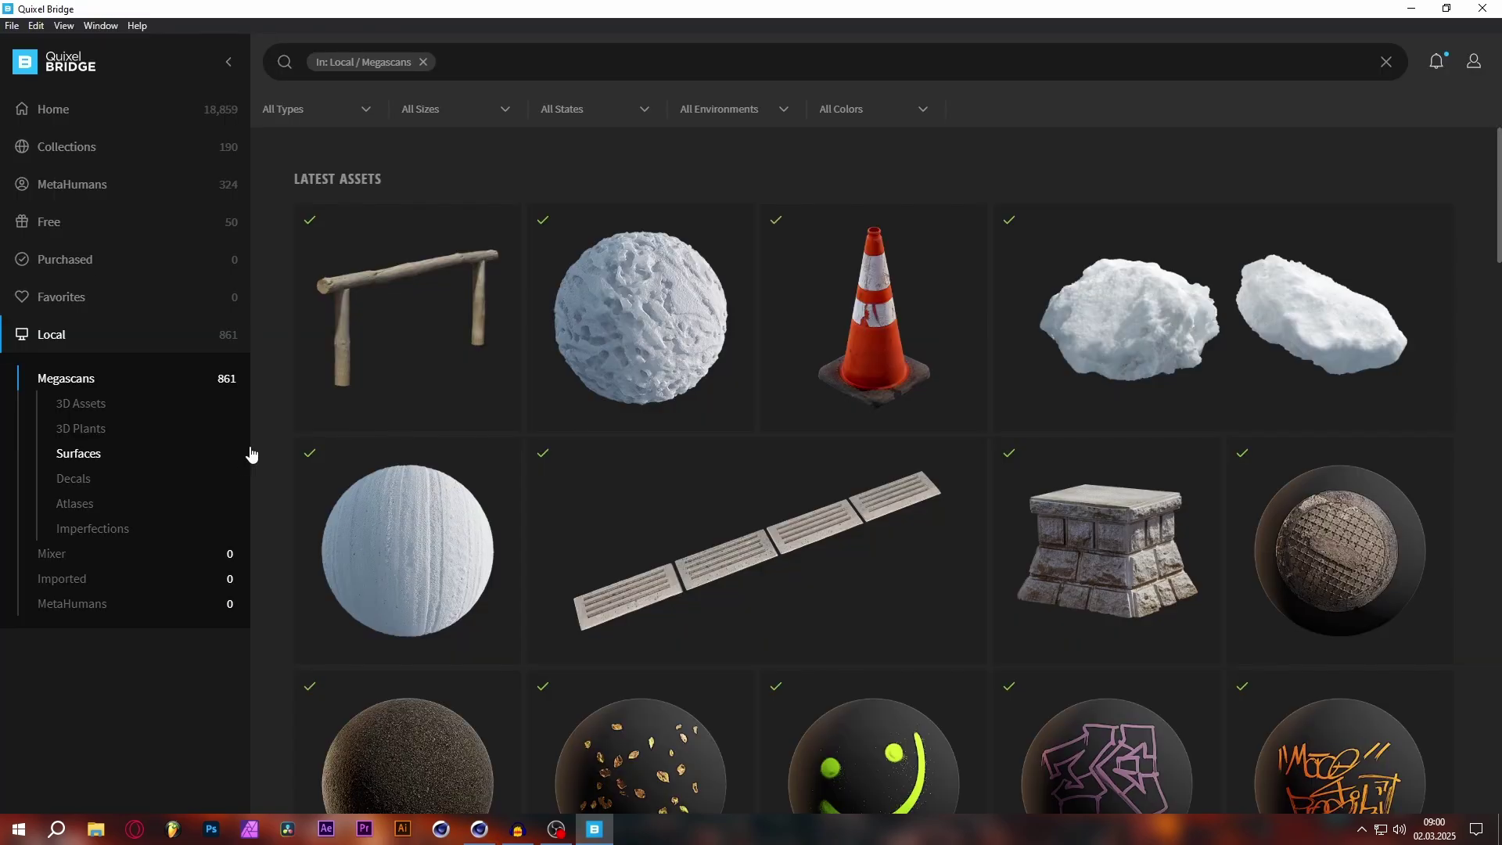
pyautogui.click(72, 482)
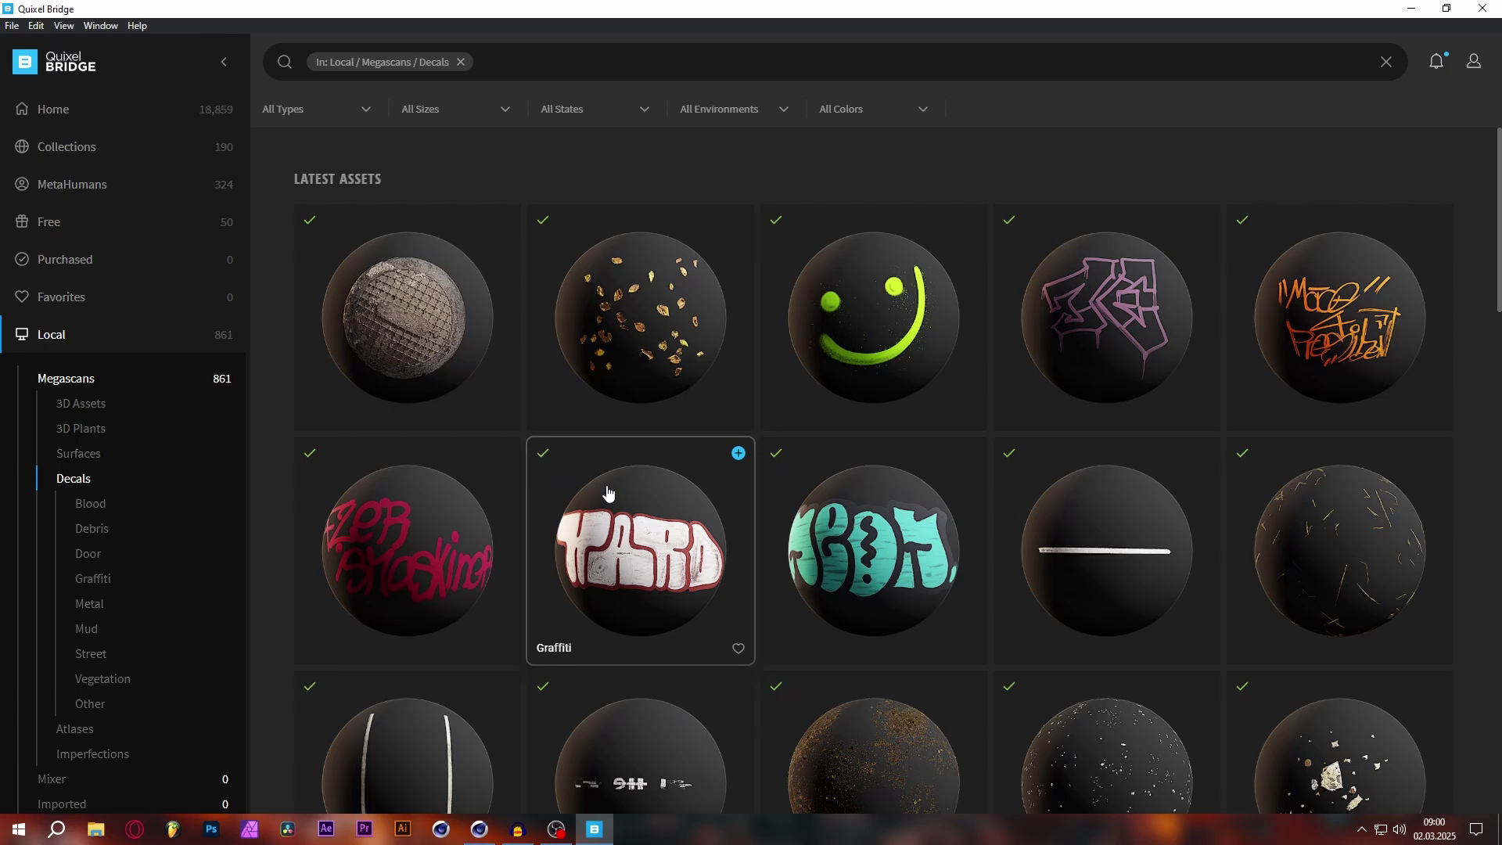
pyautogui.scroll(-5, 860, 380)
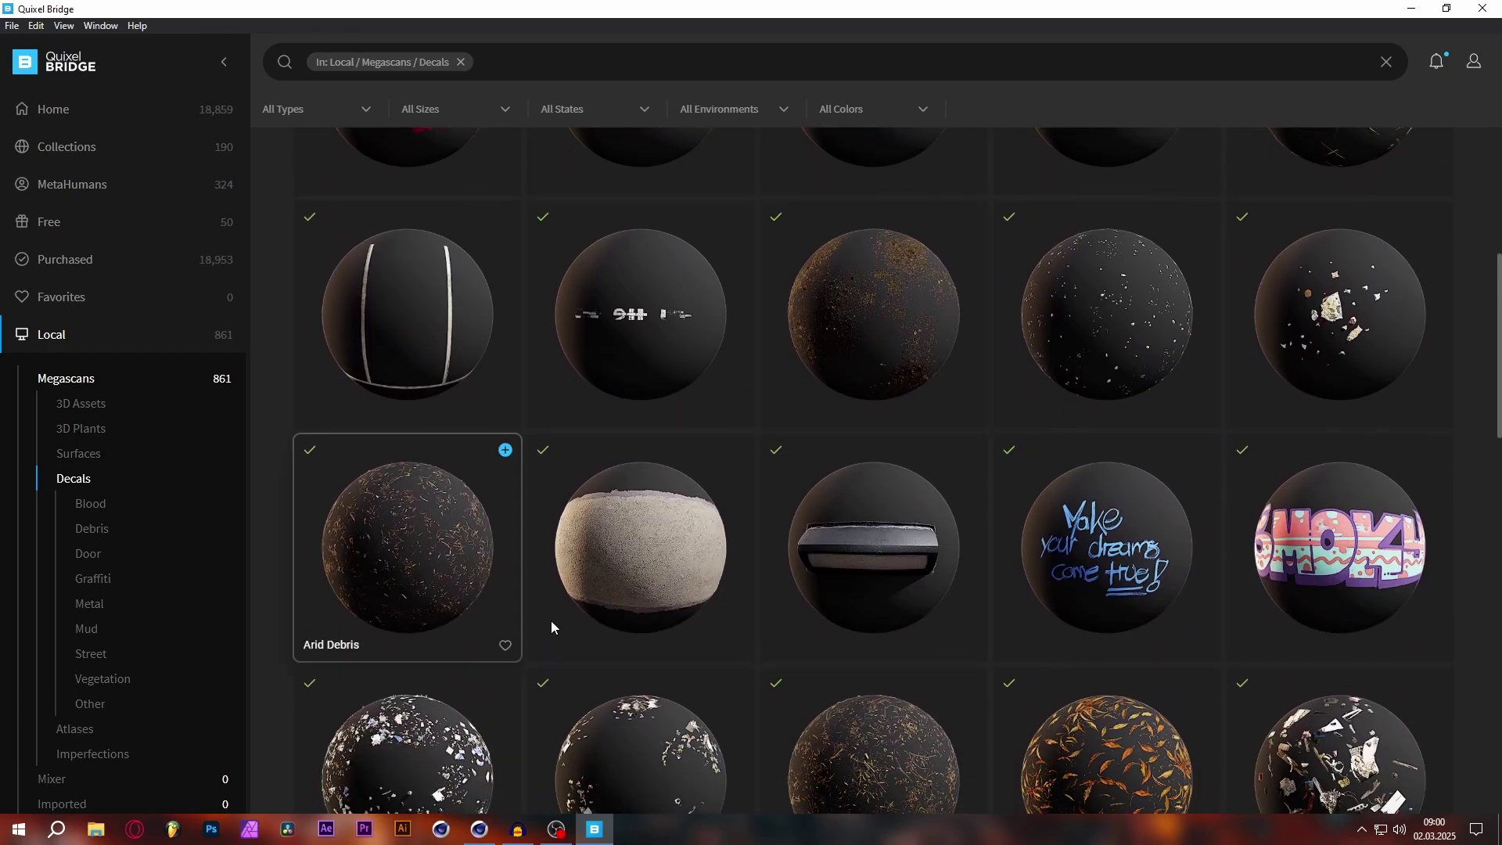
pyautogui.scroll(-2, 552, 619)
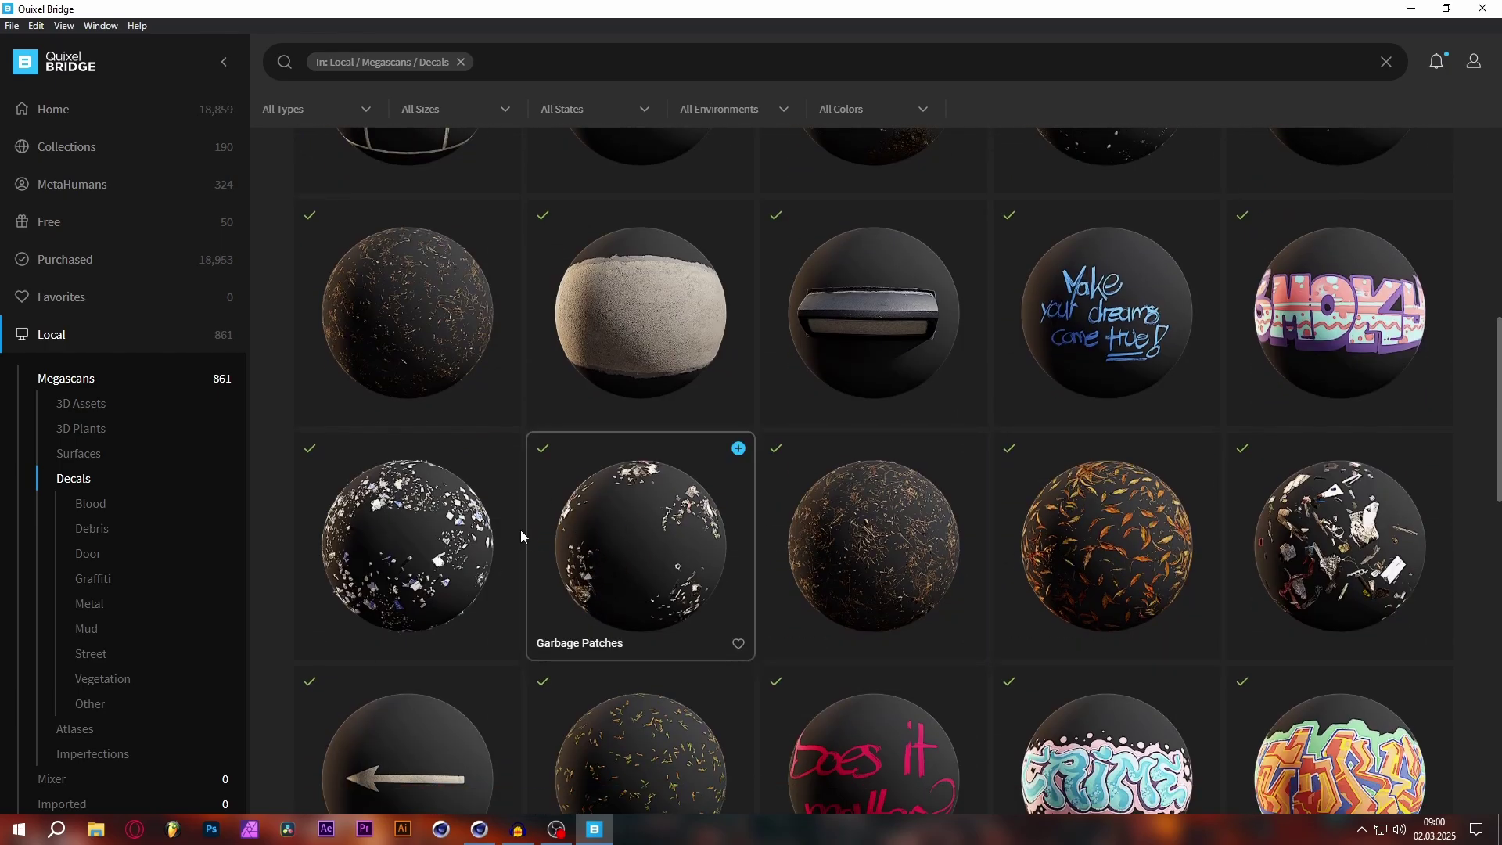
pyautogui.scroll(-10, 519, 532)
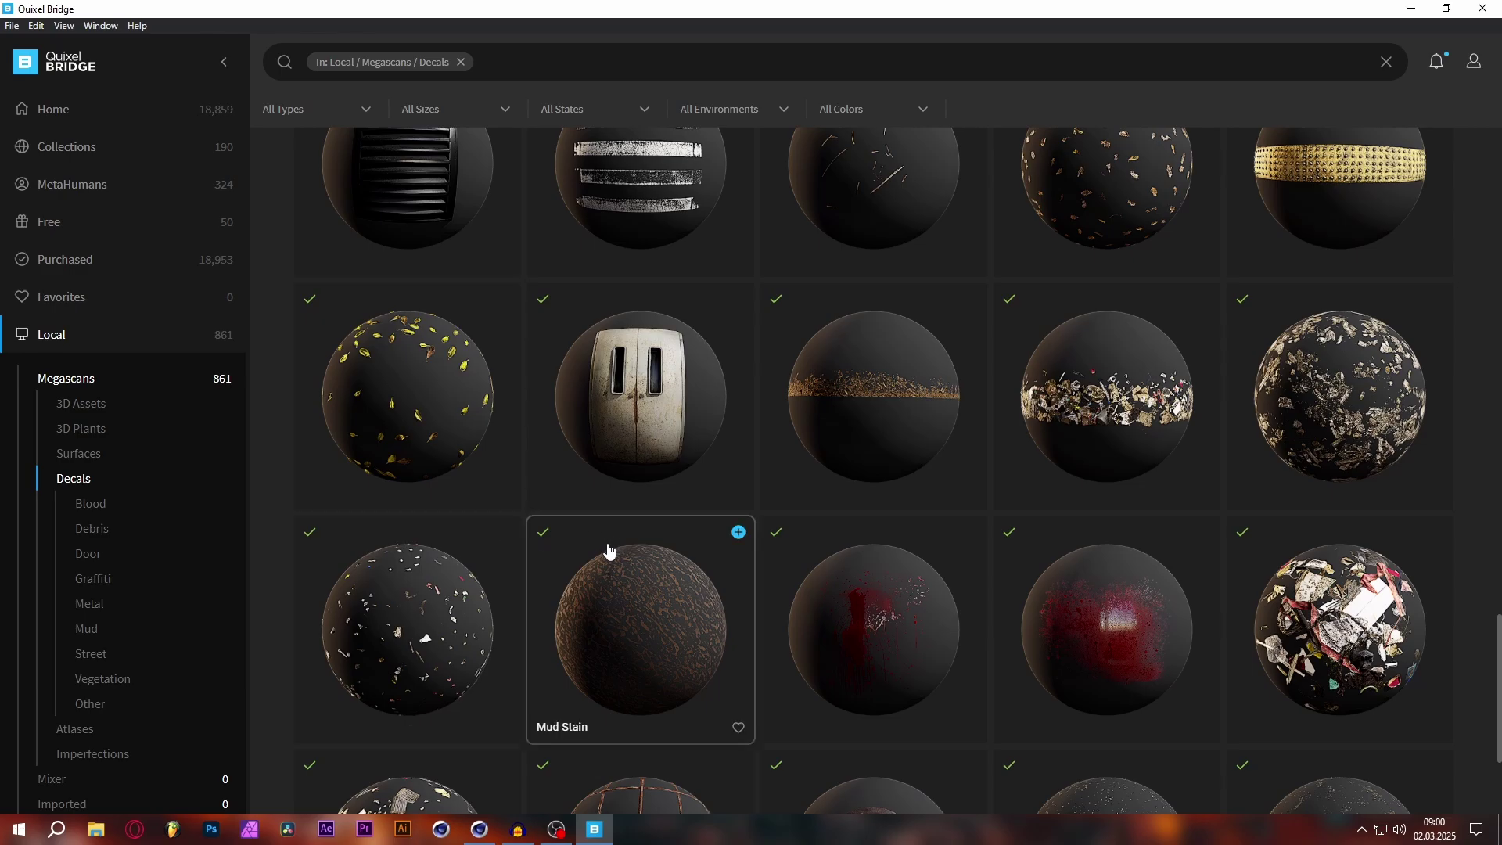
pyautogui.click(435, 643)
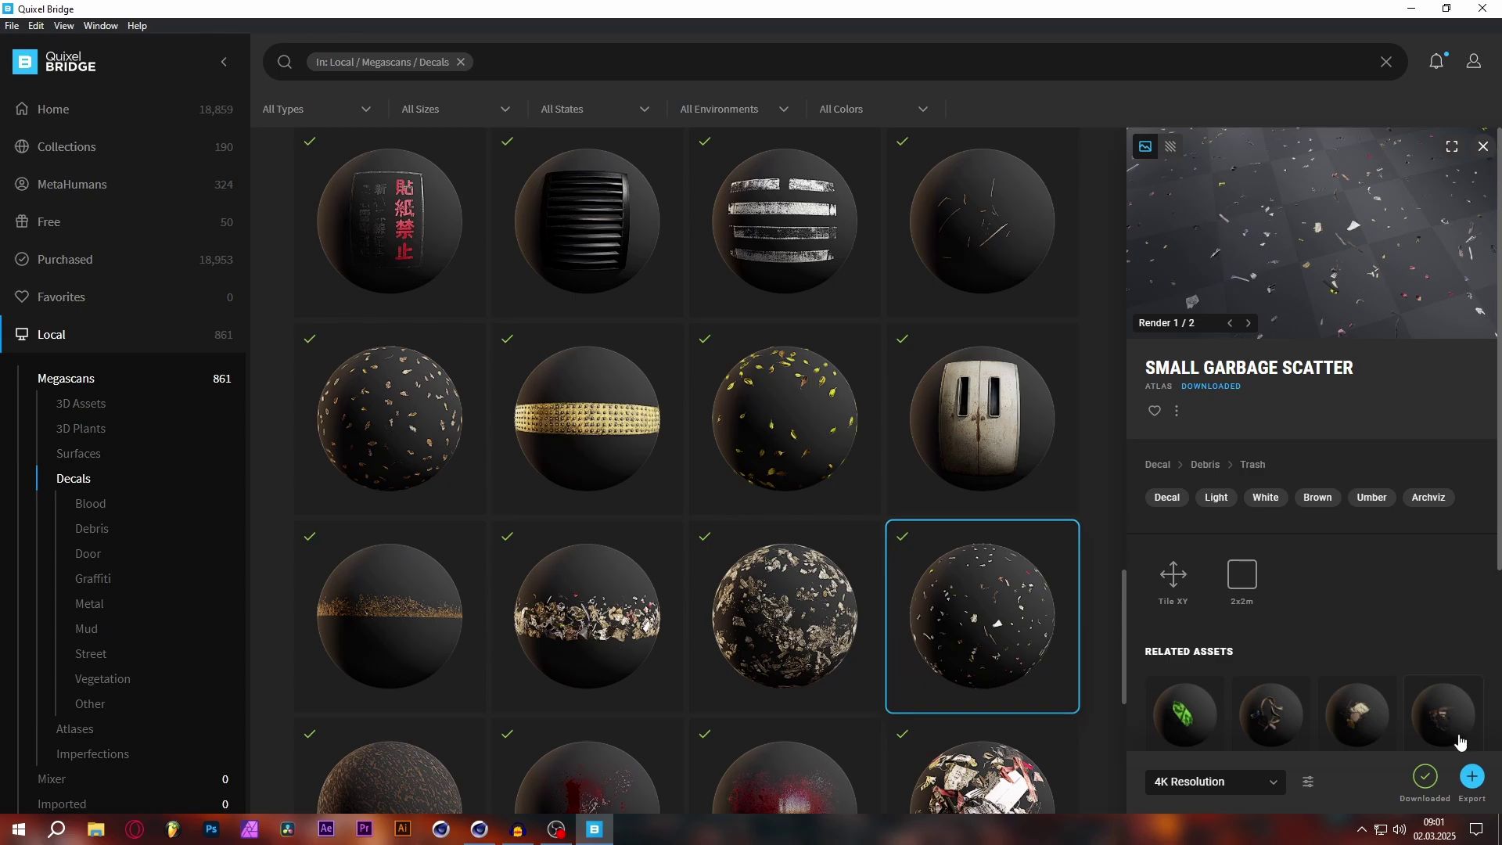
pyautogui.click(1472, 776)
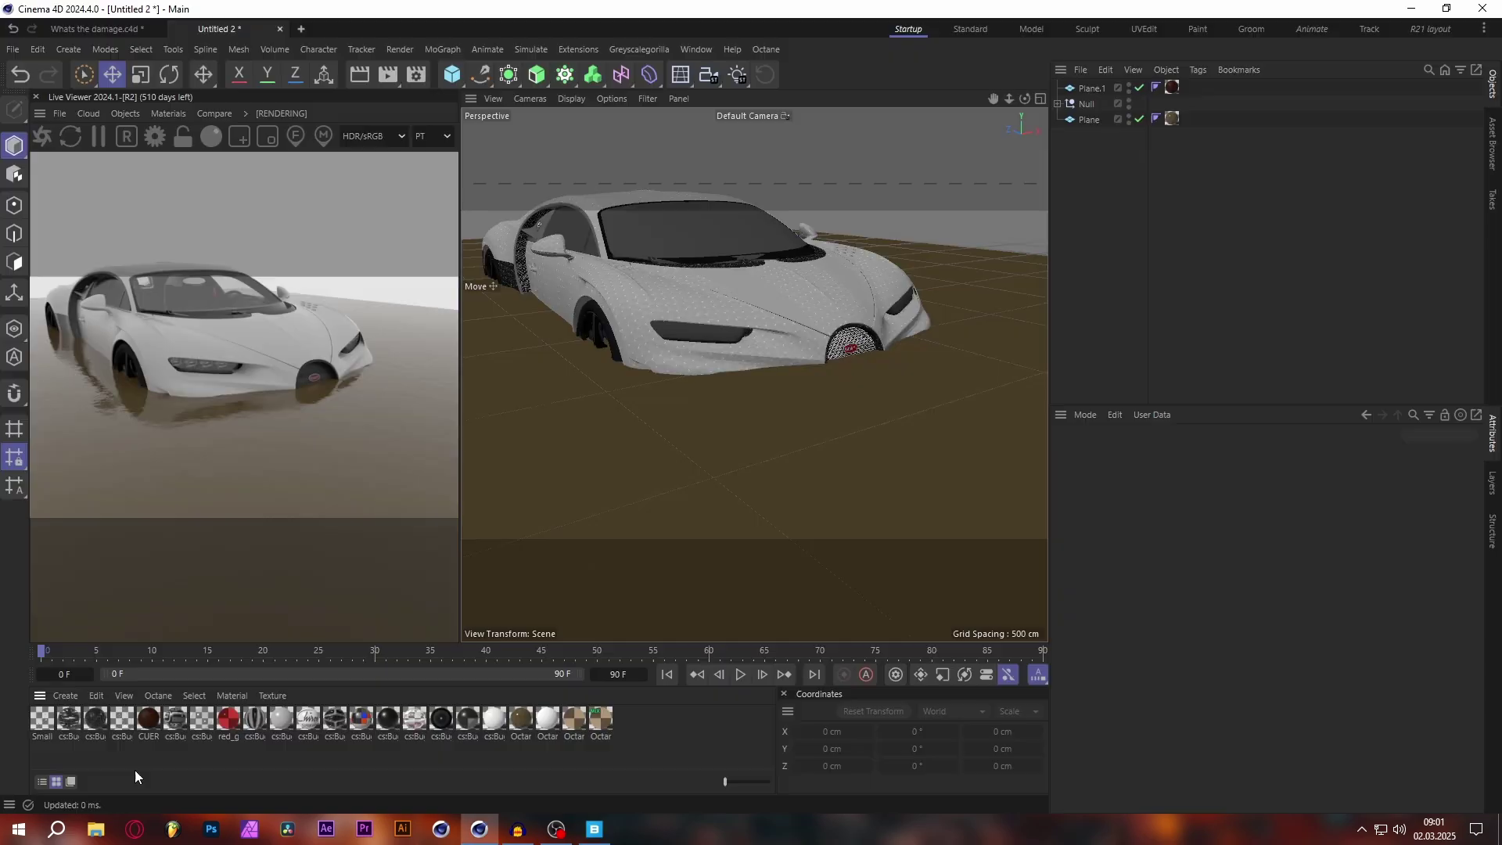
# Copy Plane into Plane.2 for the Small_Garbage_shmpulh material, reordering Plane between Plane.2 and Plane.1
pyautogui.click(43, 719)
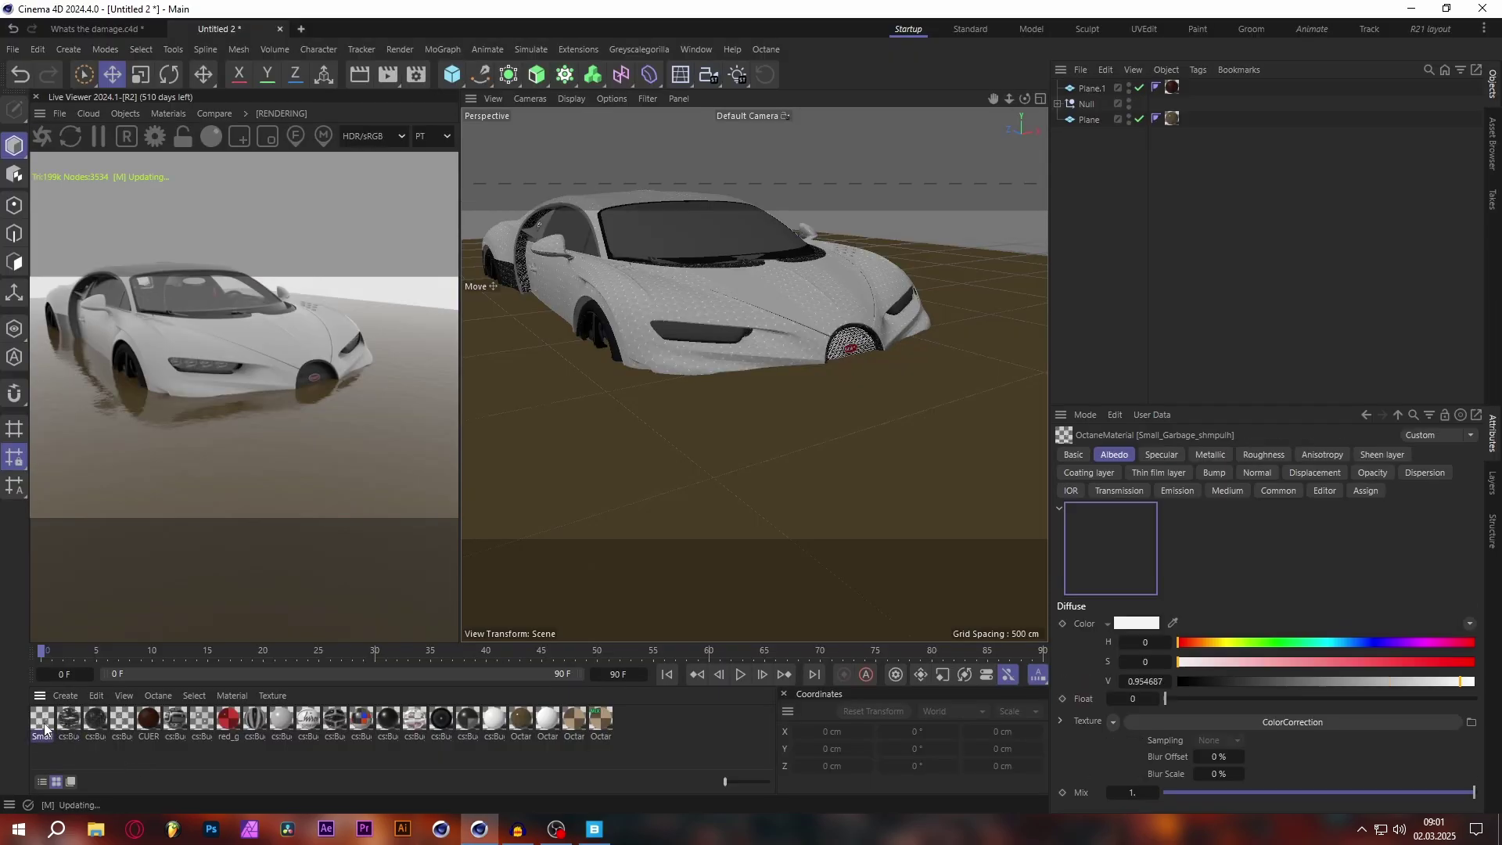
pyautogui.click(1081, 120)
pyautogui.keyDown('ctrl'); pyautogui.moveTo(1080, 119); pyautogui.dragTo(1088, 83); pyautogui.keyUp('ctrl')
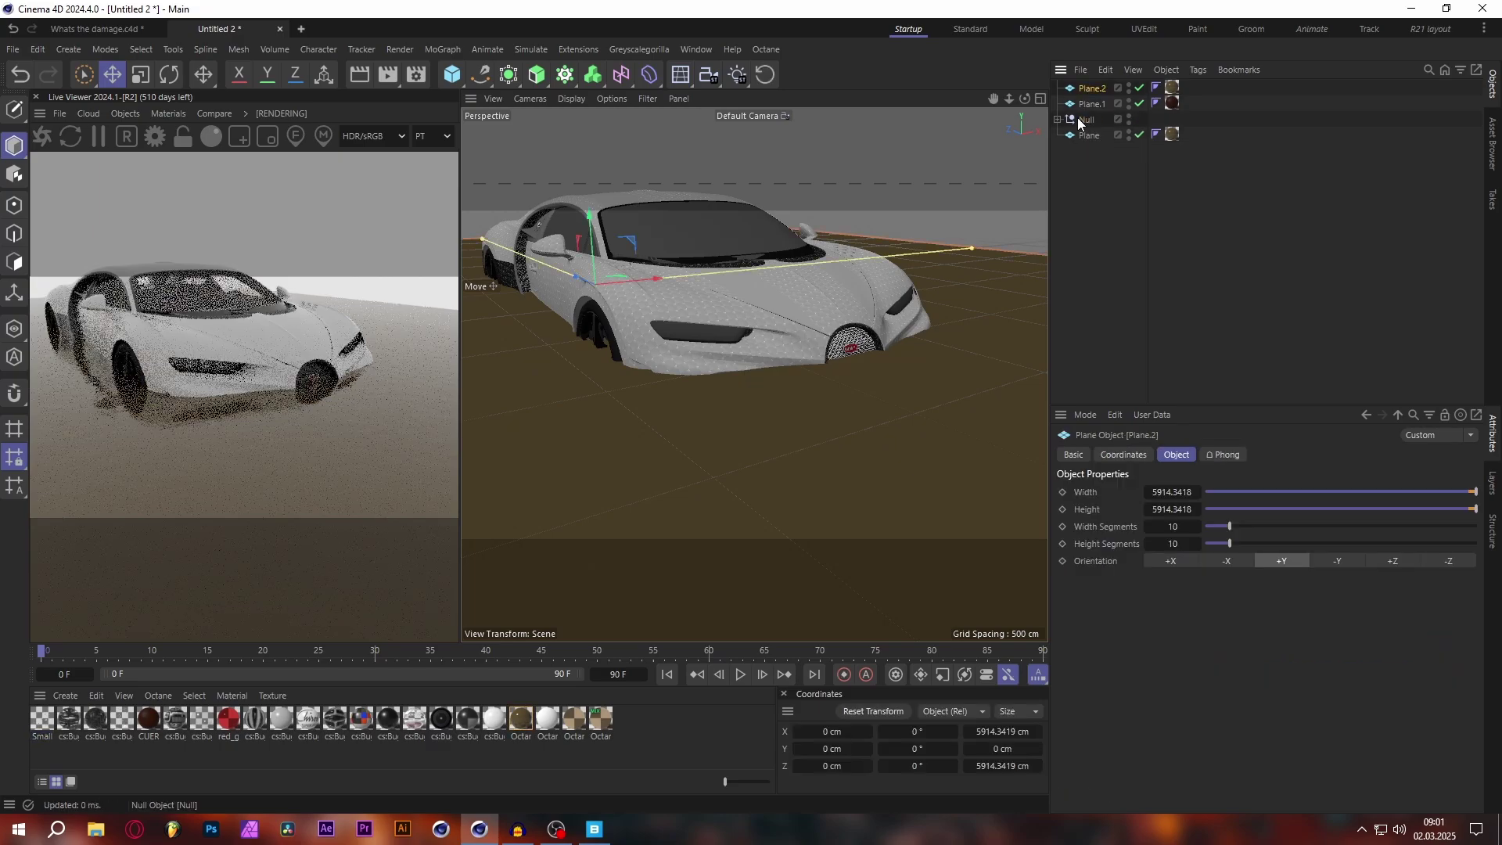
pyautogui.moveTo(1091, 172); pyautogui.dragTo(1172, 88)
pyautogui.click(1084, 137)
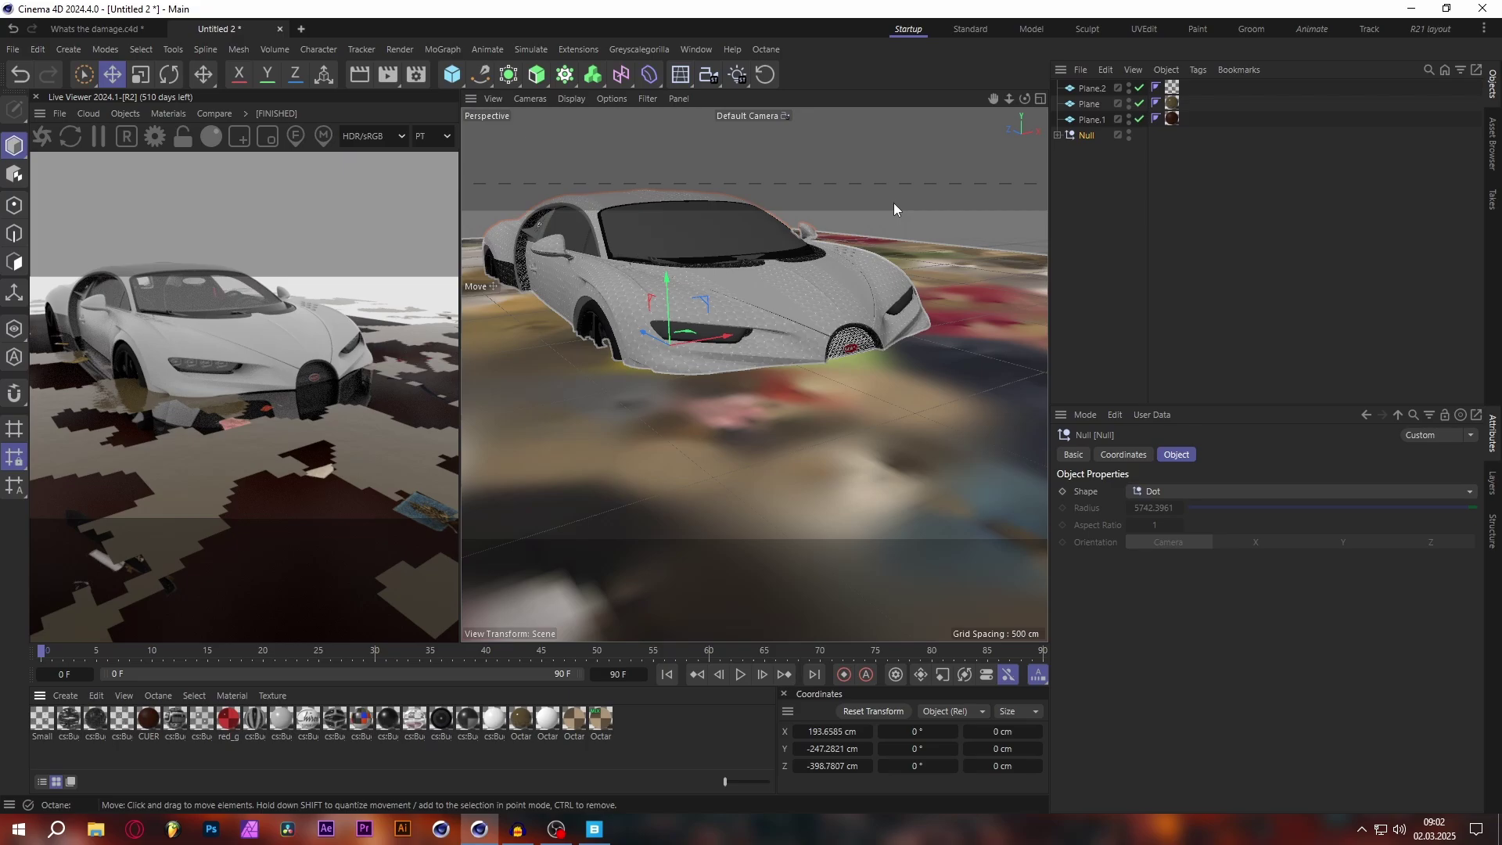
# Set Plane.2's garbage material tag projection to Cubic
pyautogui.click(1172, 88)
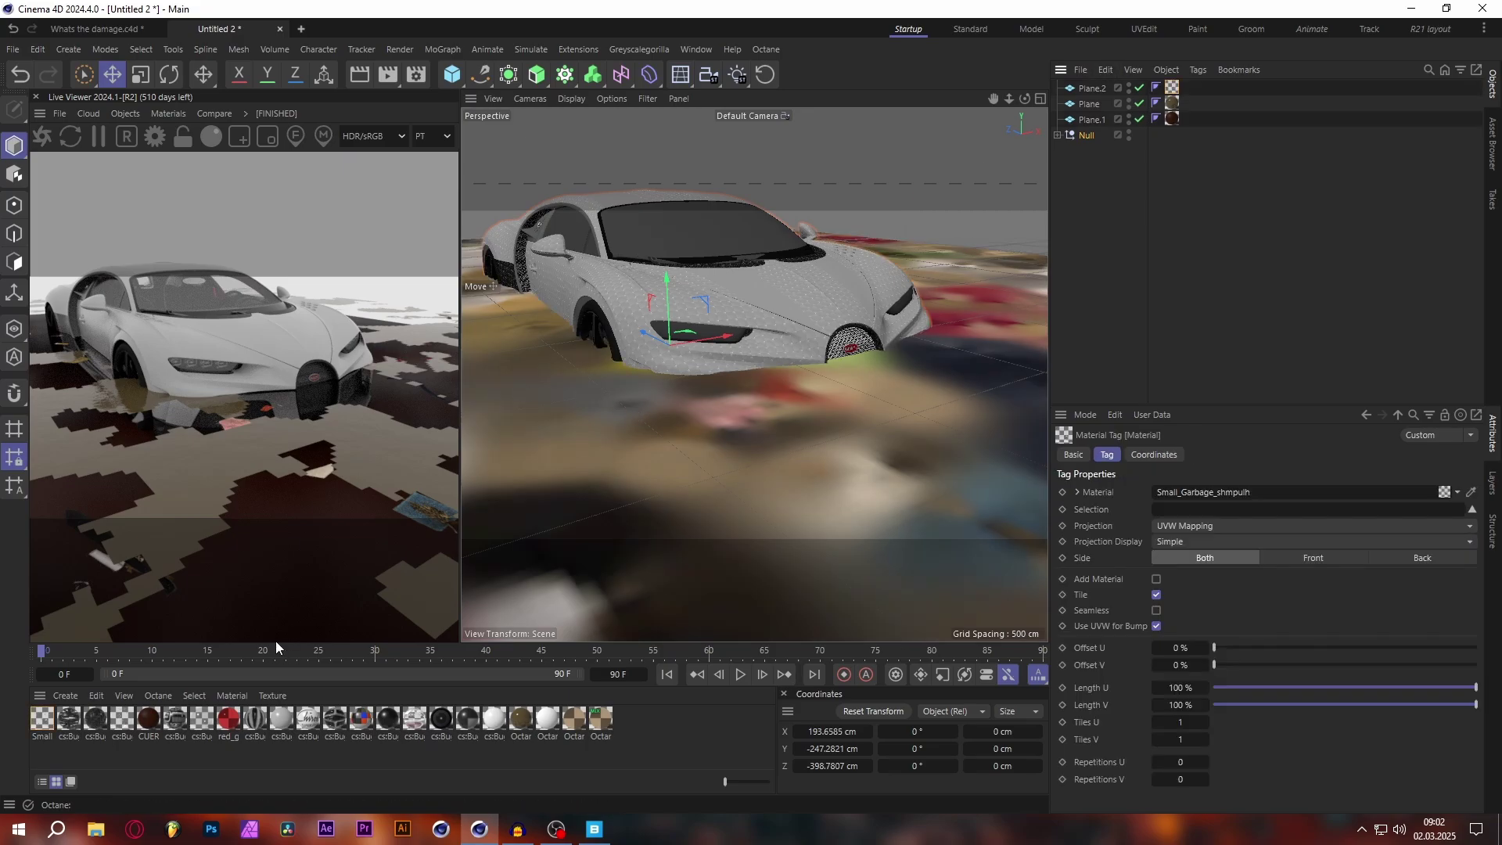
pyautogui.click(1195, 526)
pyautogui.click(1186, 599)
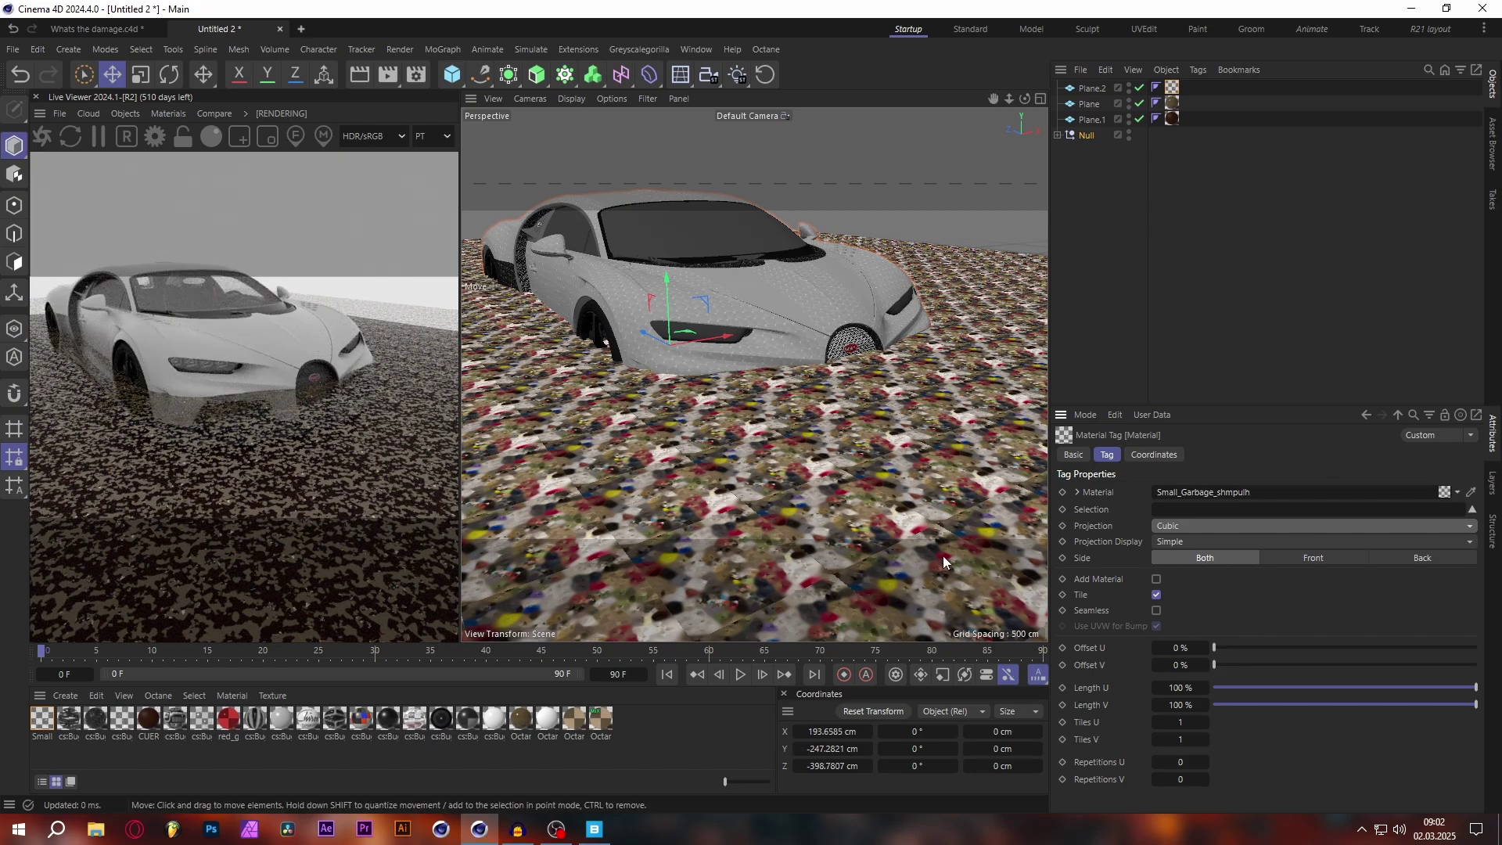
# Set the tag's Length U and Length V to 500 %, after first trying 1000 %
pyautogui.click(1181, 687)
pyautogui.write('1000')
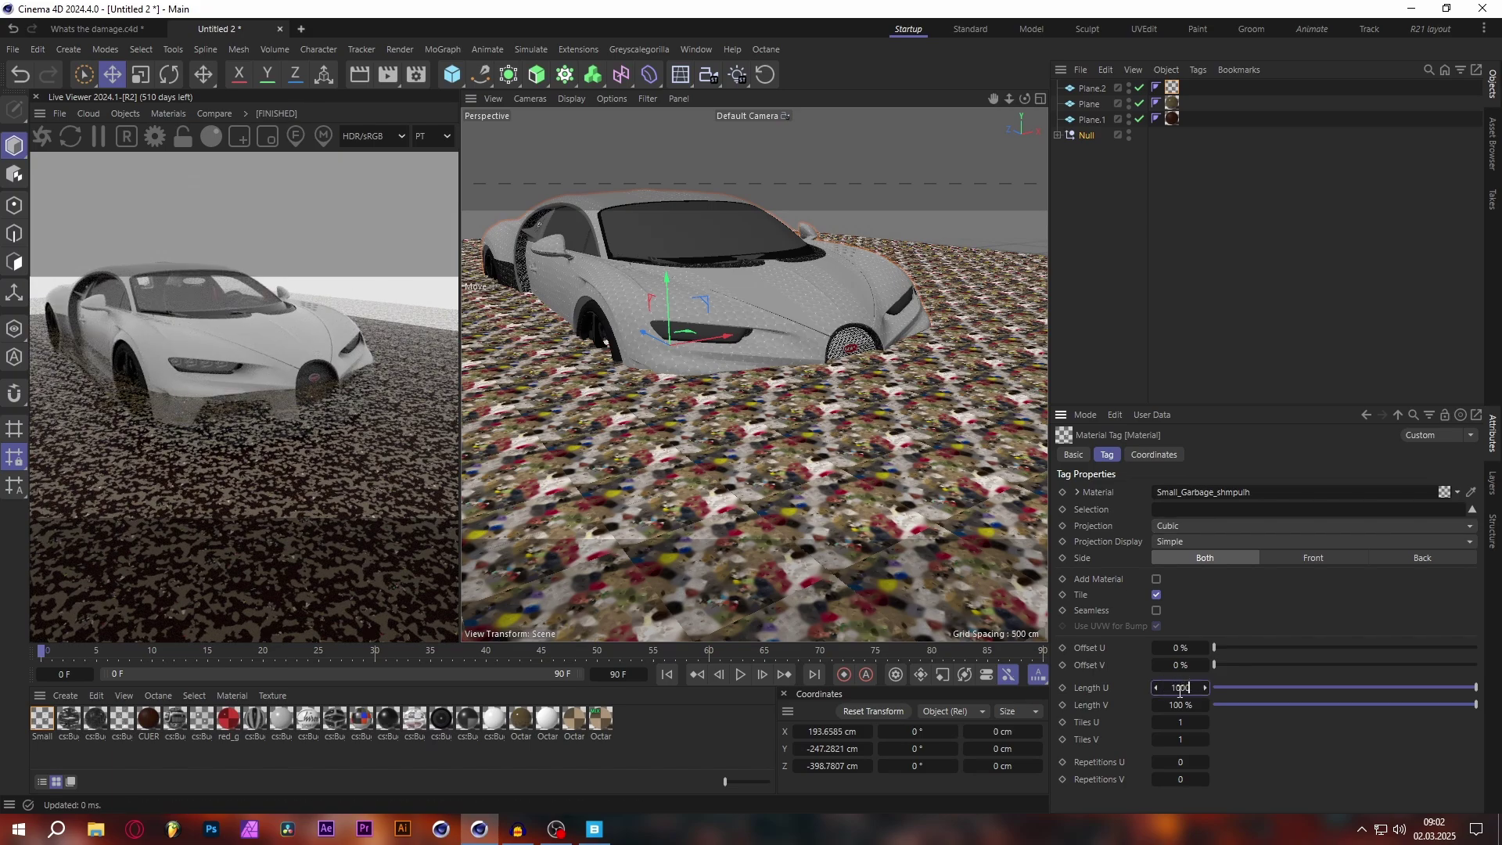
pyautogui.press('Return')
pyautogui.click(1179, 704)
pyautogui.write('1000')
pyautogui.press('Return')
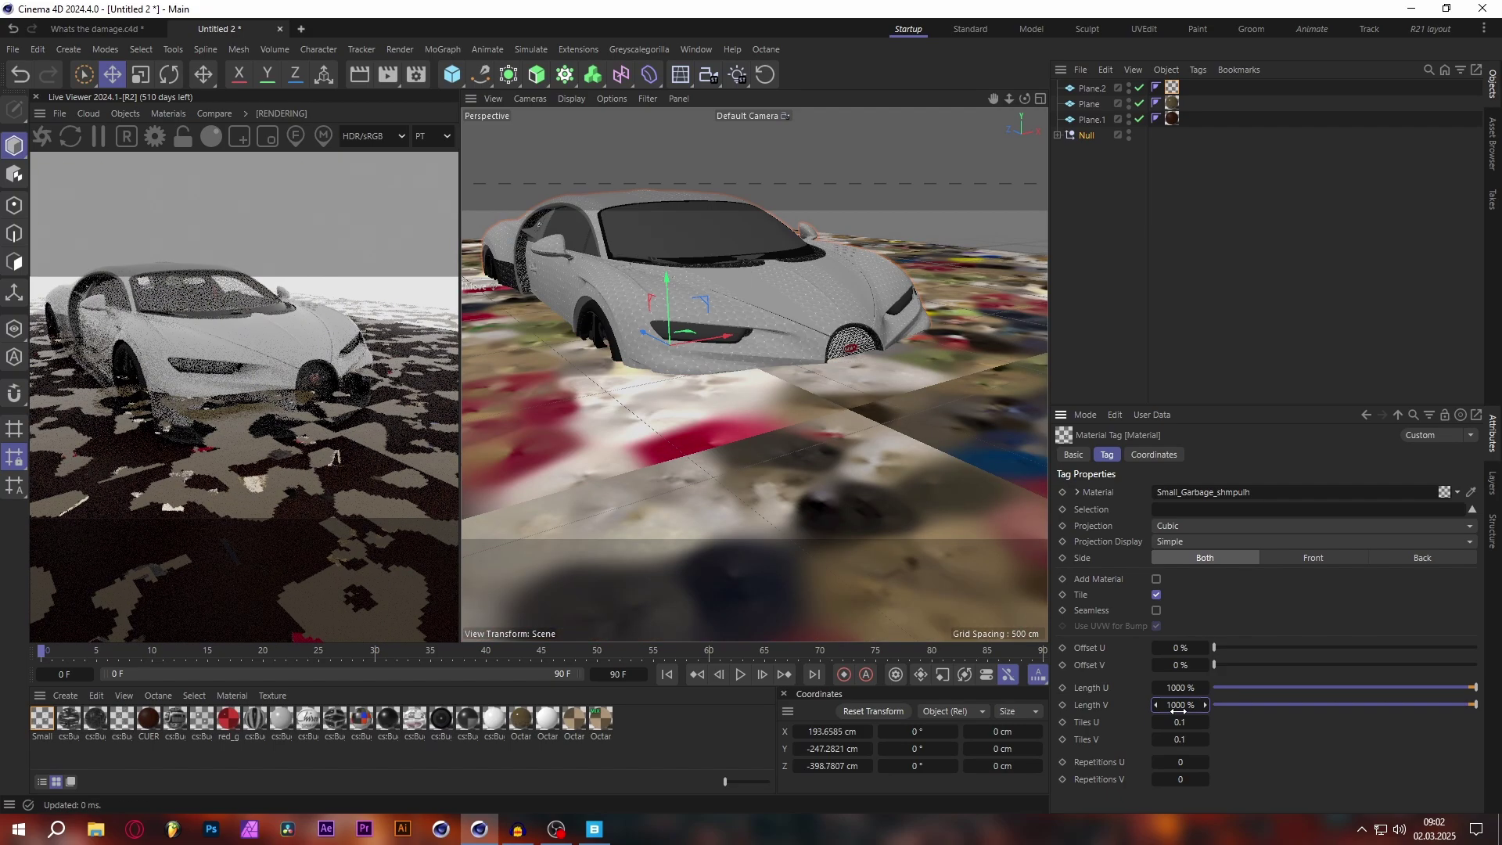
pyautogui.click(1188, 688)
pyautogui.write('500')
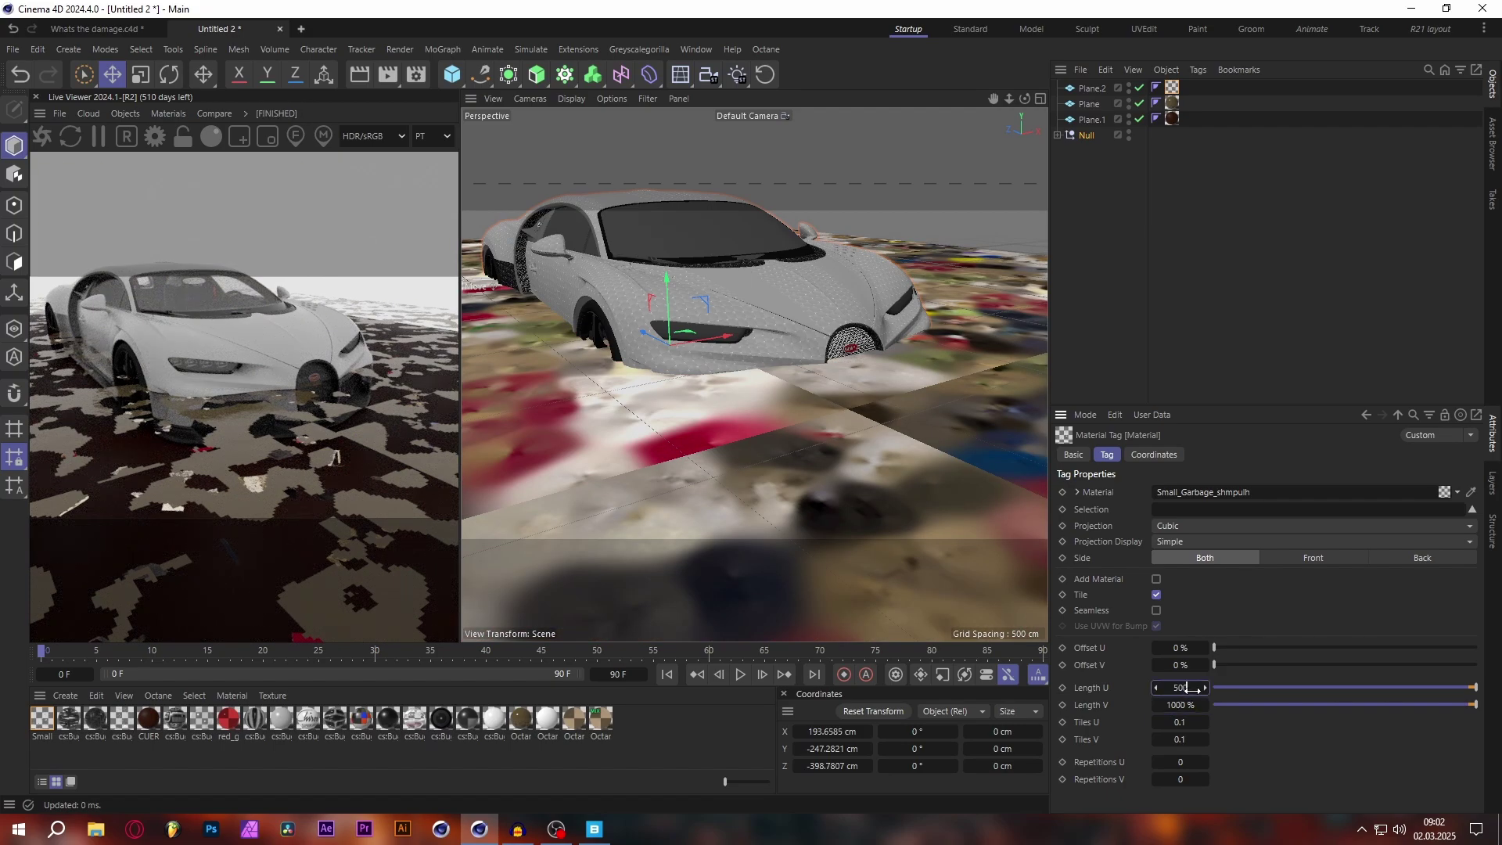
pyautogui.press('Return')
pyautogui.click(1181, 704)
pyautogui.write('500')
pyautogui.press('Return')
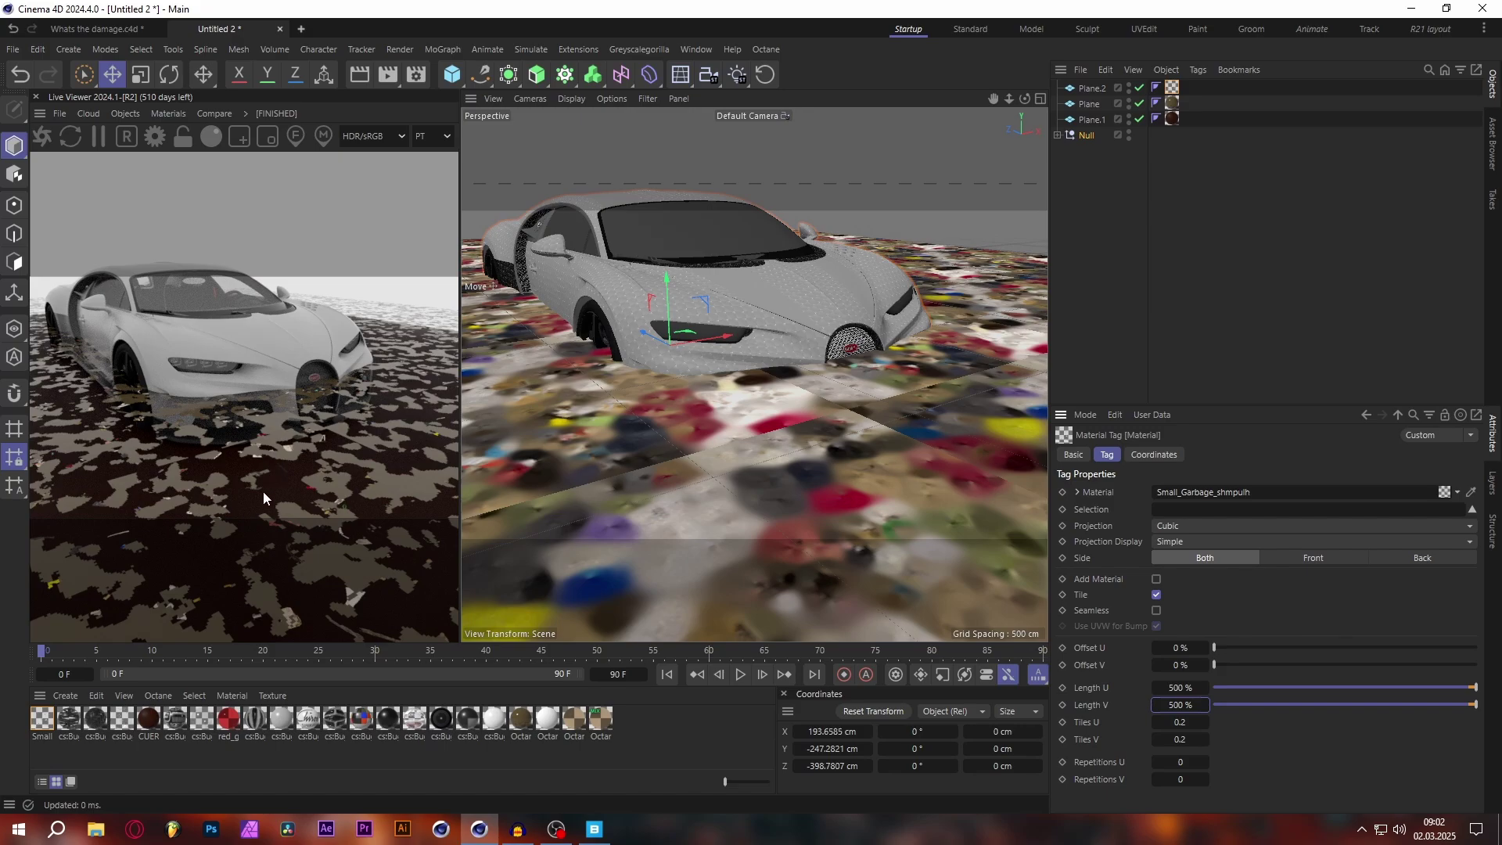
# Set the garbage material's displacement level of detail to 4096x4096
pyautogui.doubleClick(44, 718)
pyautogui.click(91, 649)
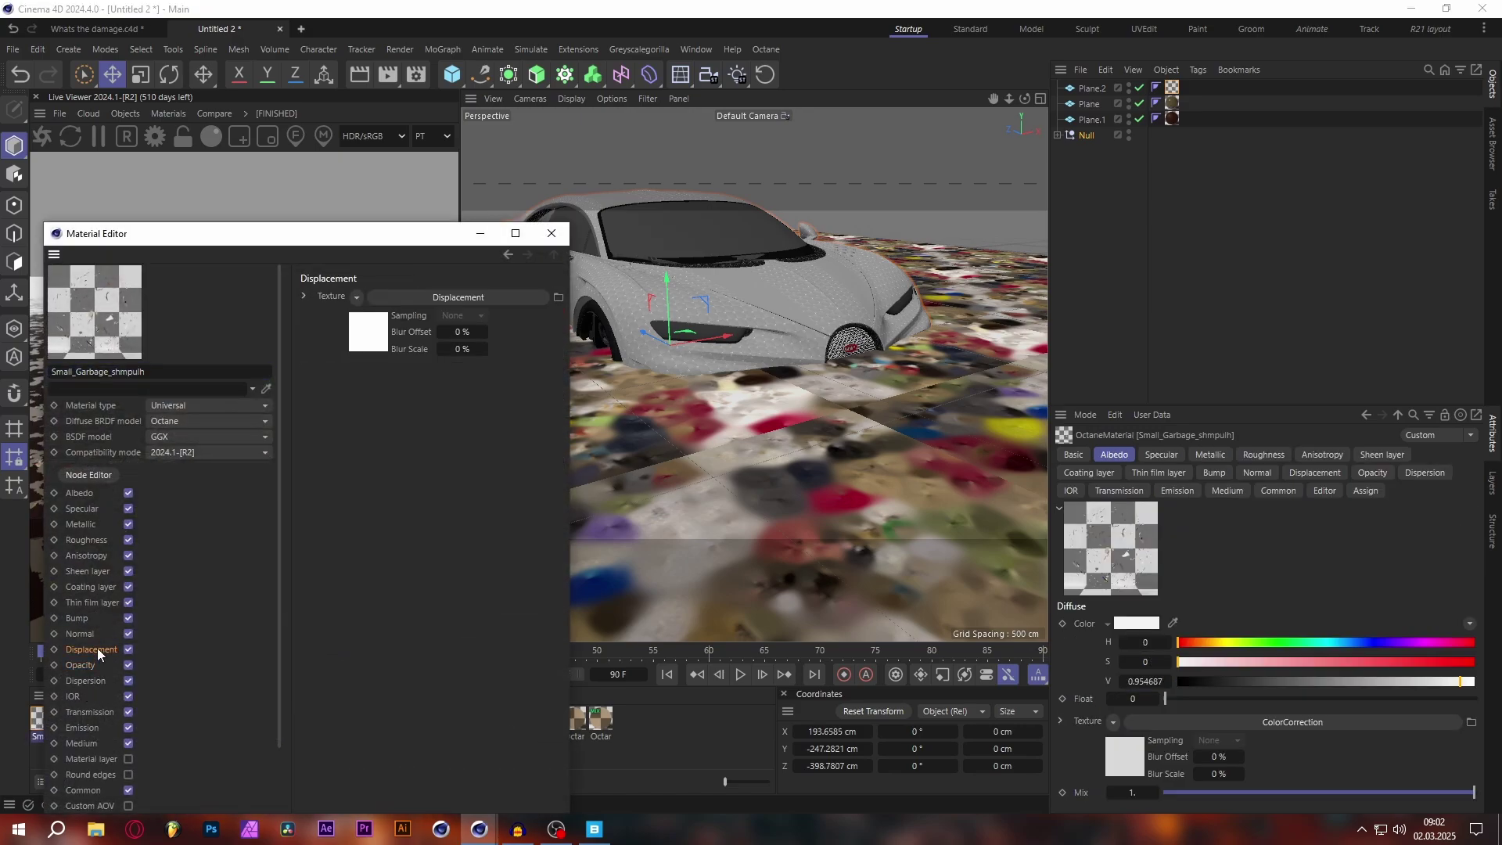
pyautogui.moveTo(340, 235); pyautogui.dragTo(841, 160)
pyautogui.click(873, 265)
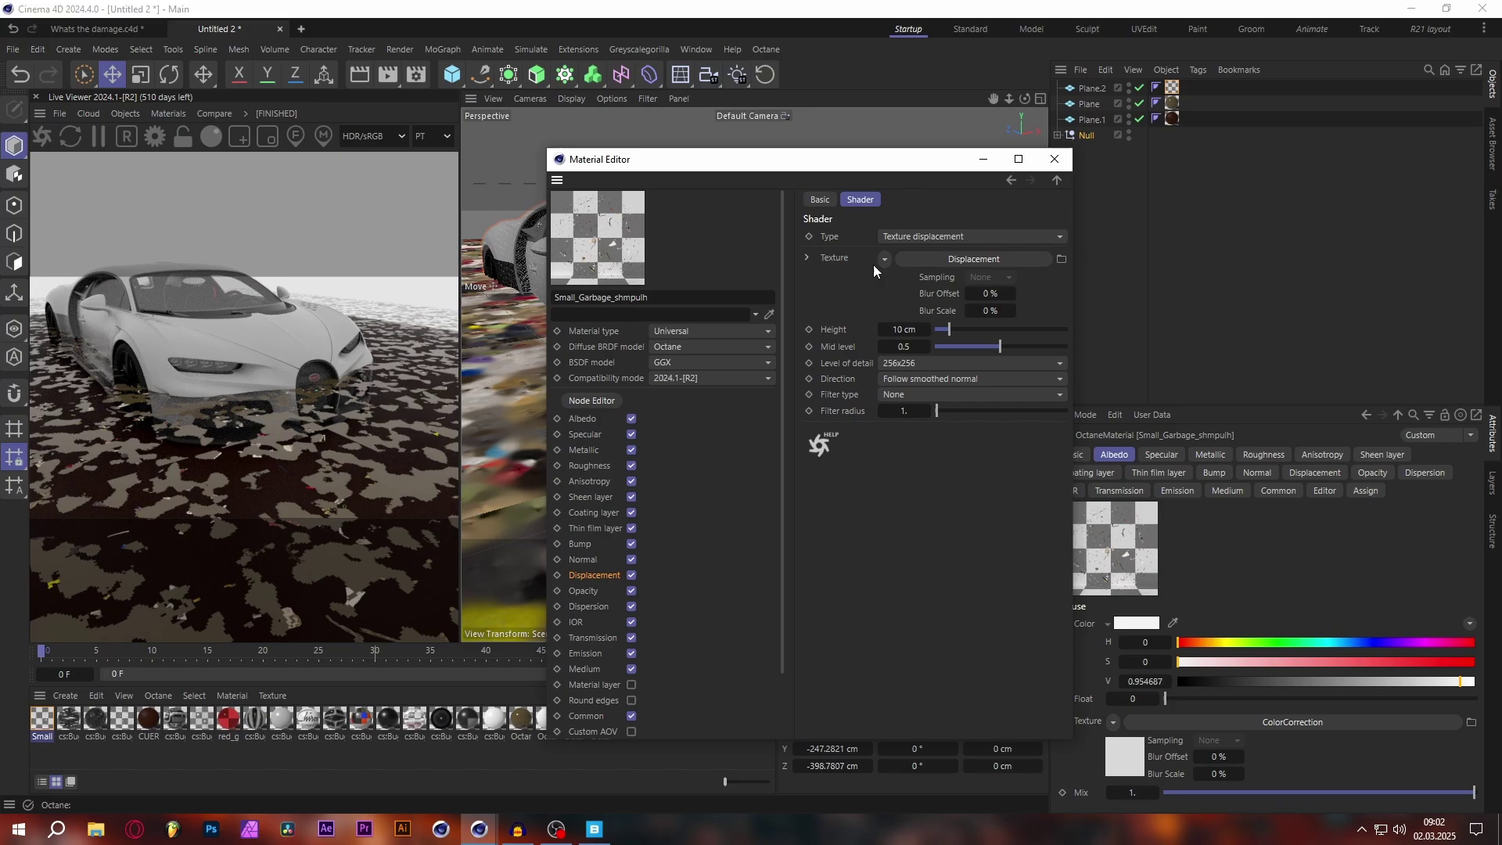
pyautogui.click(928, 358)
pyautogui.click(920, 451)
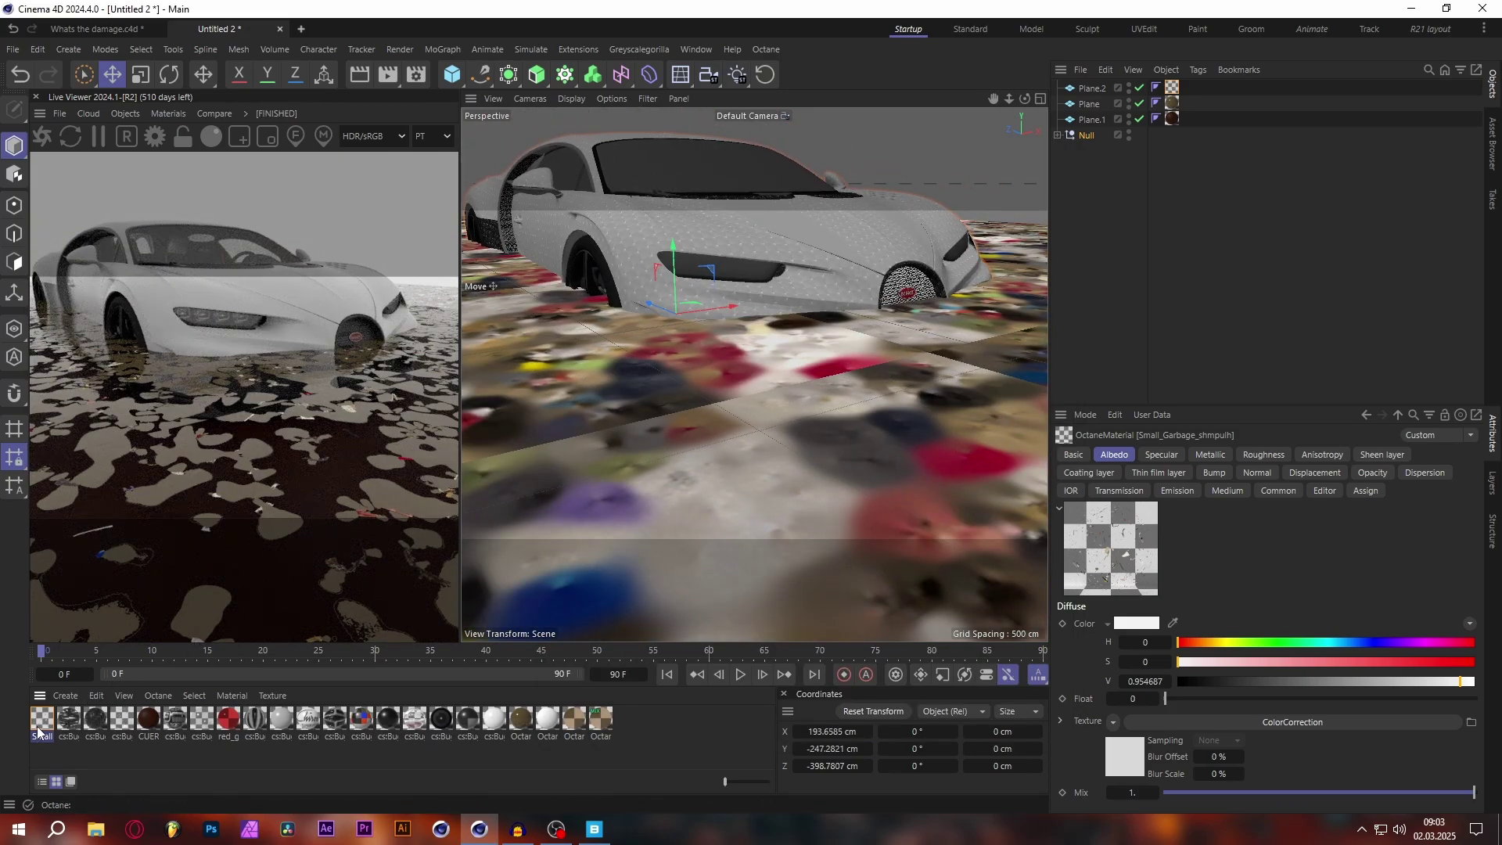
# Lower the displacement Mid level to about 0.436 until the dark puddles disappear
pyautogui.doubleClick(39, 726)
pyautogui.click(364, 352)
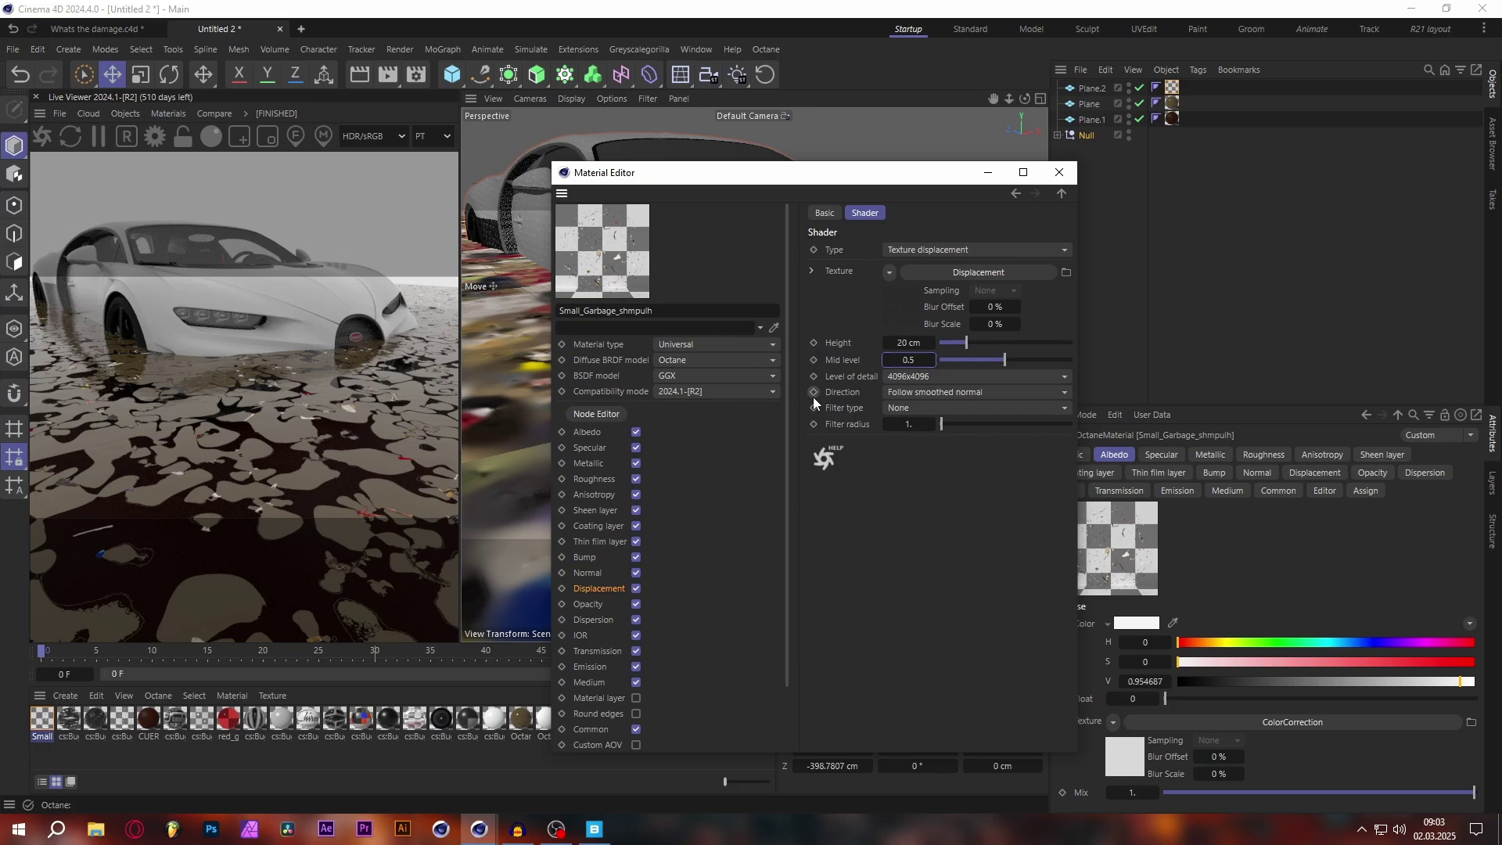
pyautogui.moveTo(783, 172); pyautogui.dragTo(708, 131)
pyautogui.click(1095, 87)
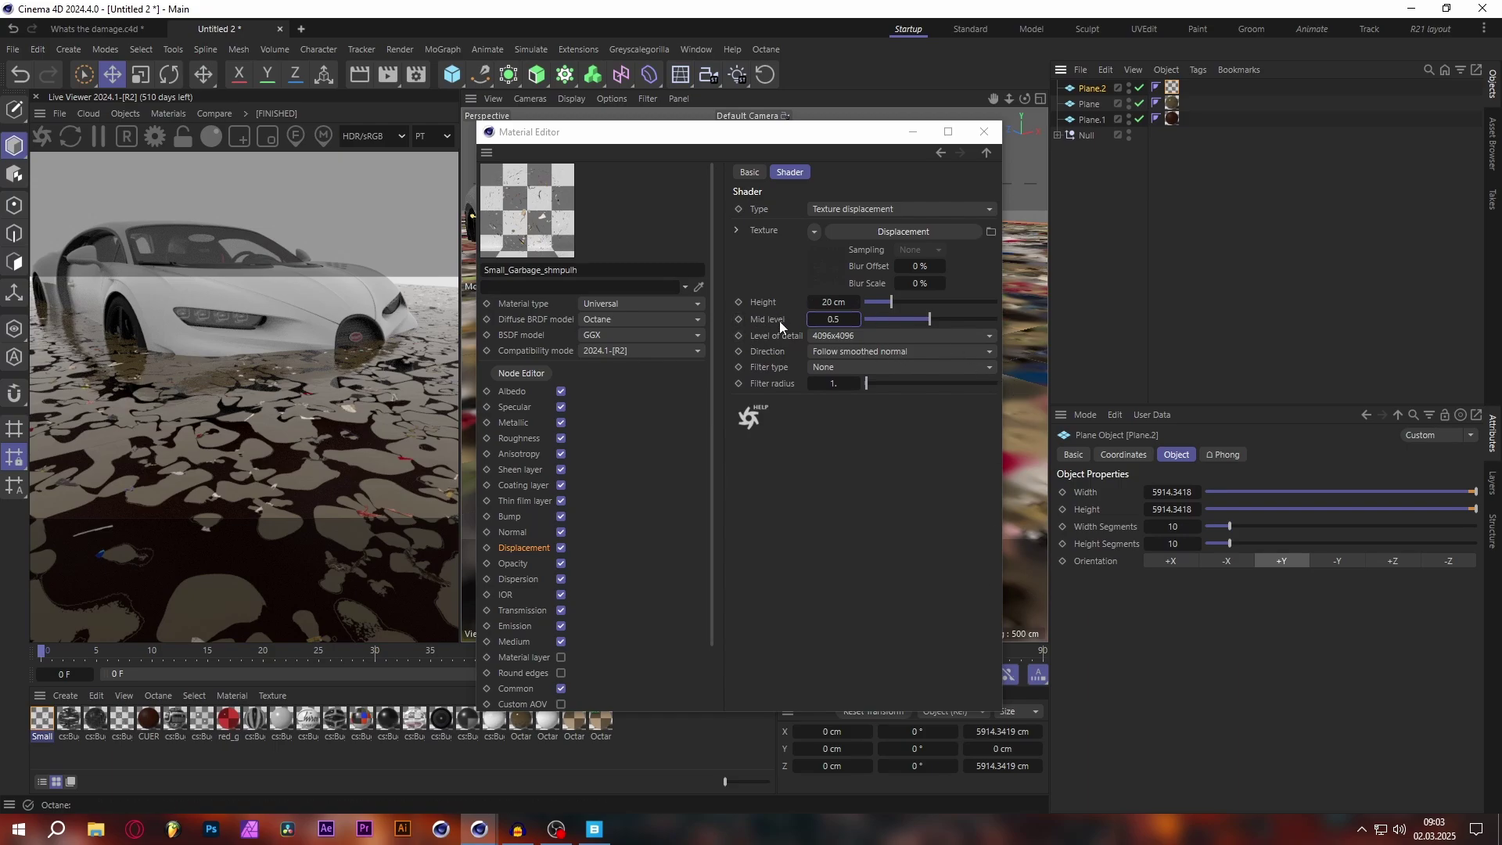
pyautogui.click(929, 320)
pyautogui.moveTo(930, 320); pyautogui.dragTo(922, 320)
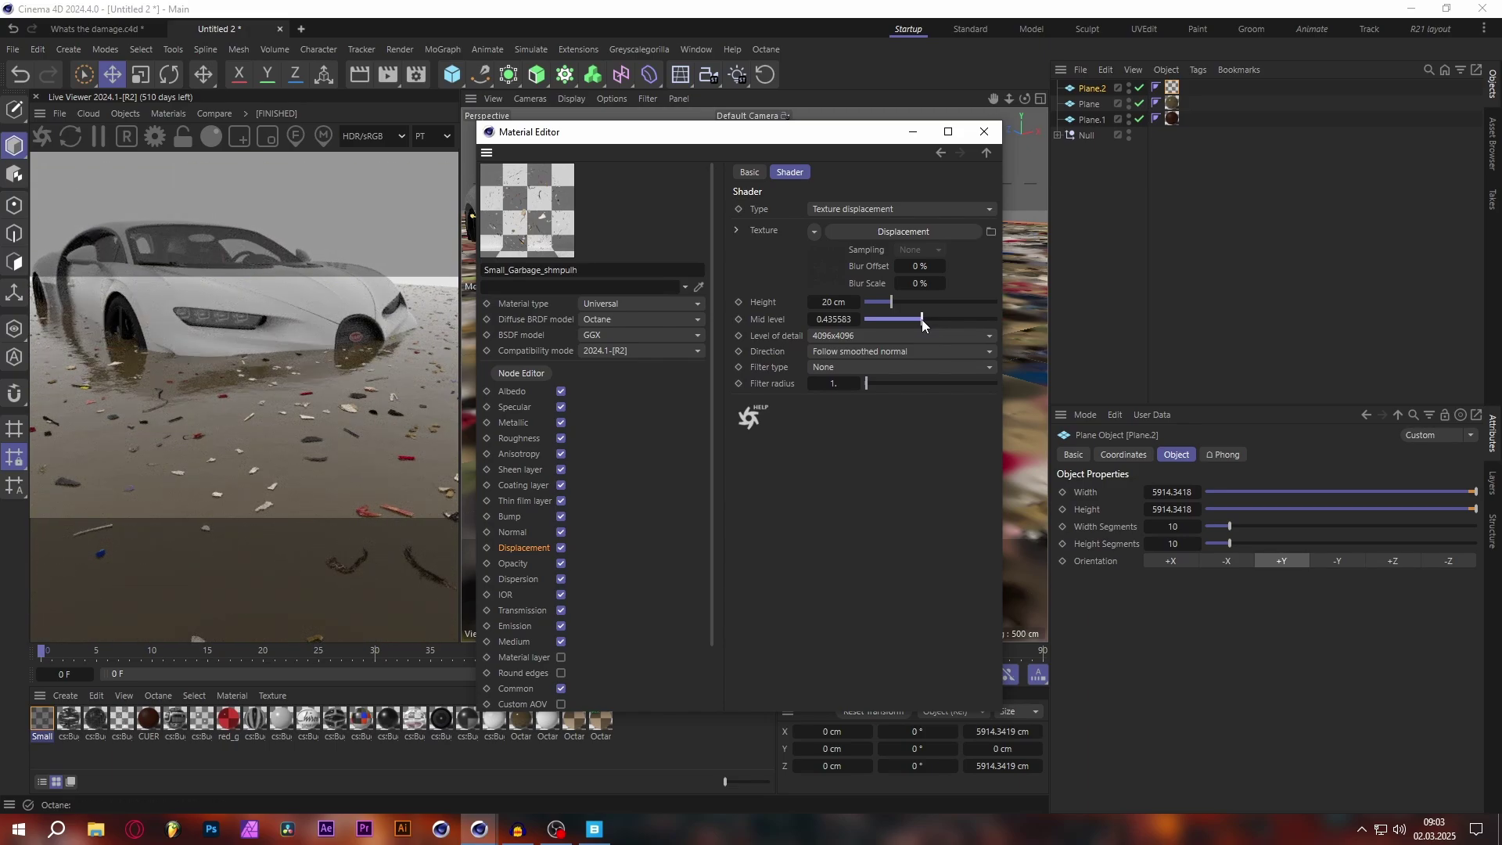
# Close the material editor, add a Displacer deformer, parent it under Plane, and select Plane
pyautogui.click(984, 131)
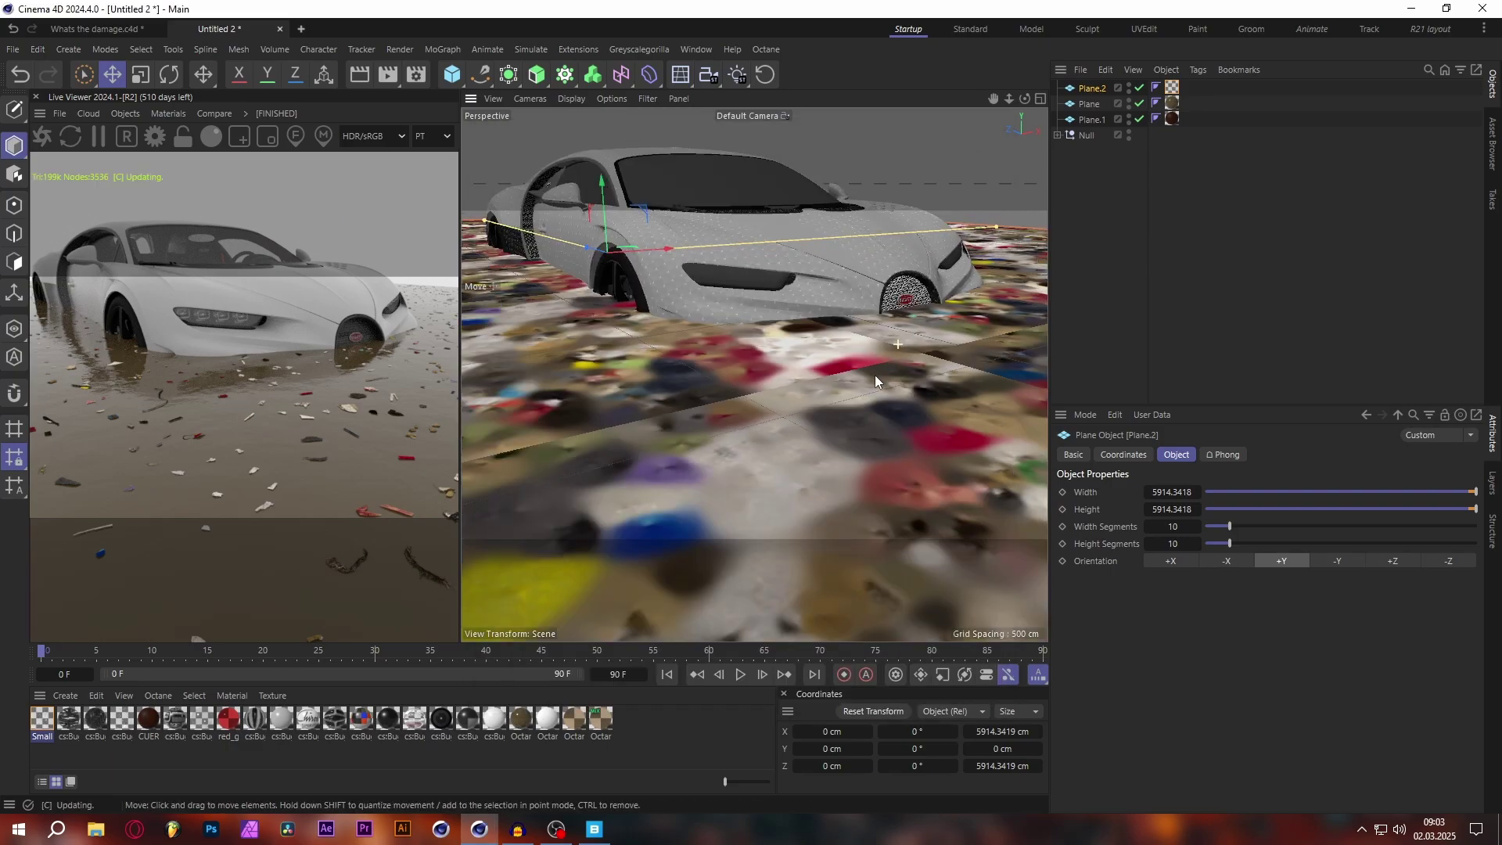
pyautogui.scroll(-2, 800, 456)
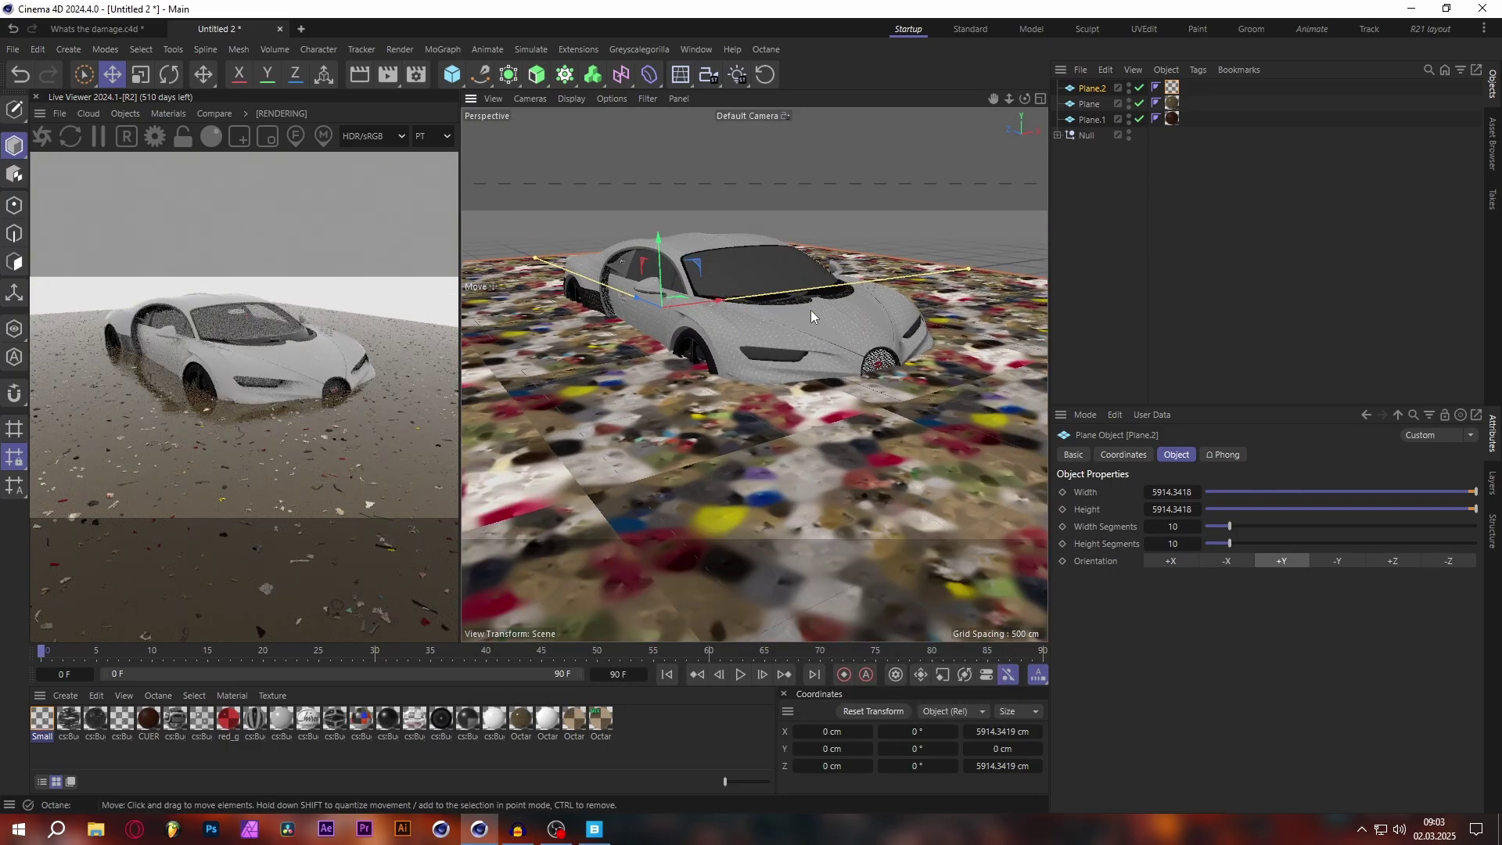
pyautogui.scroll(2, 801, 440)
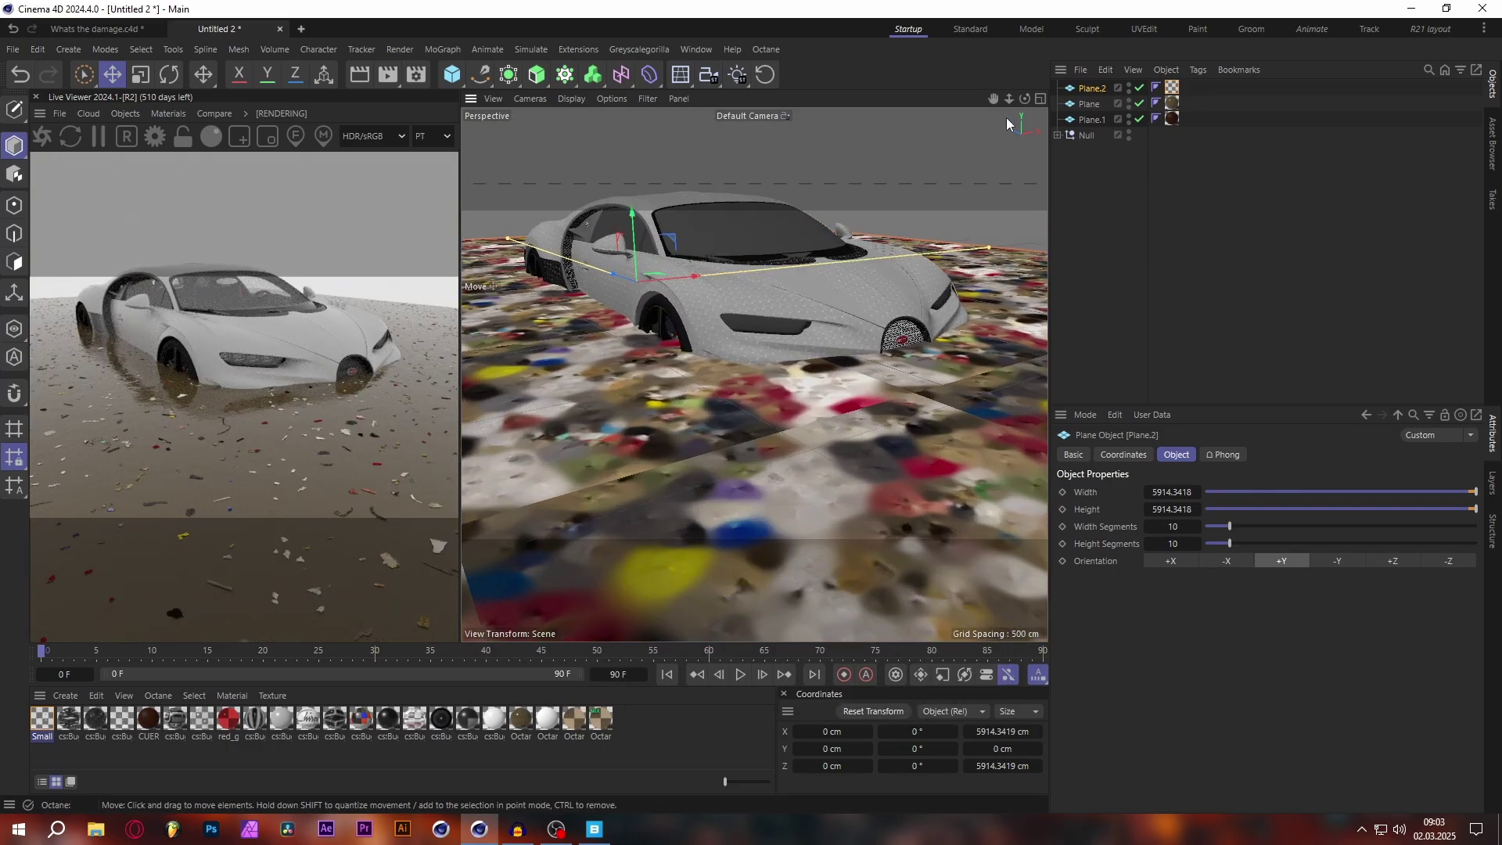
pyautogui.scroll(1, 732, 605)
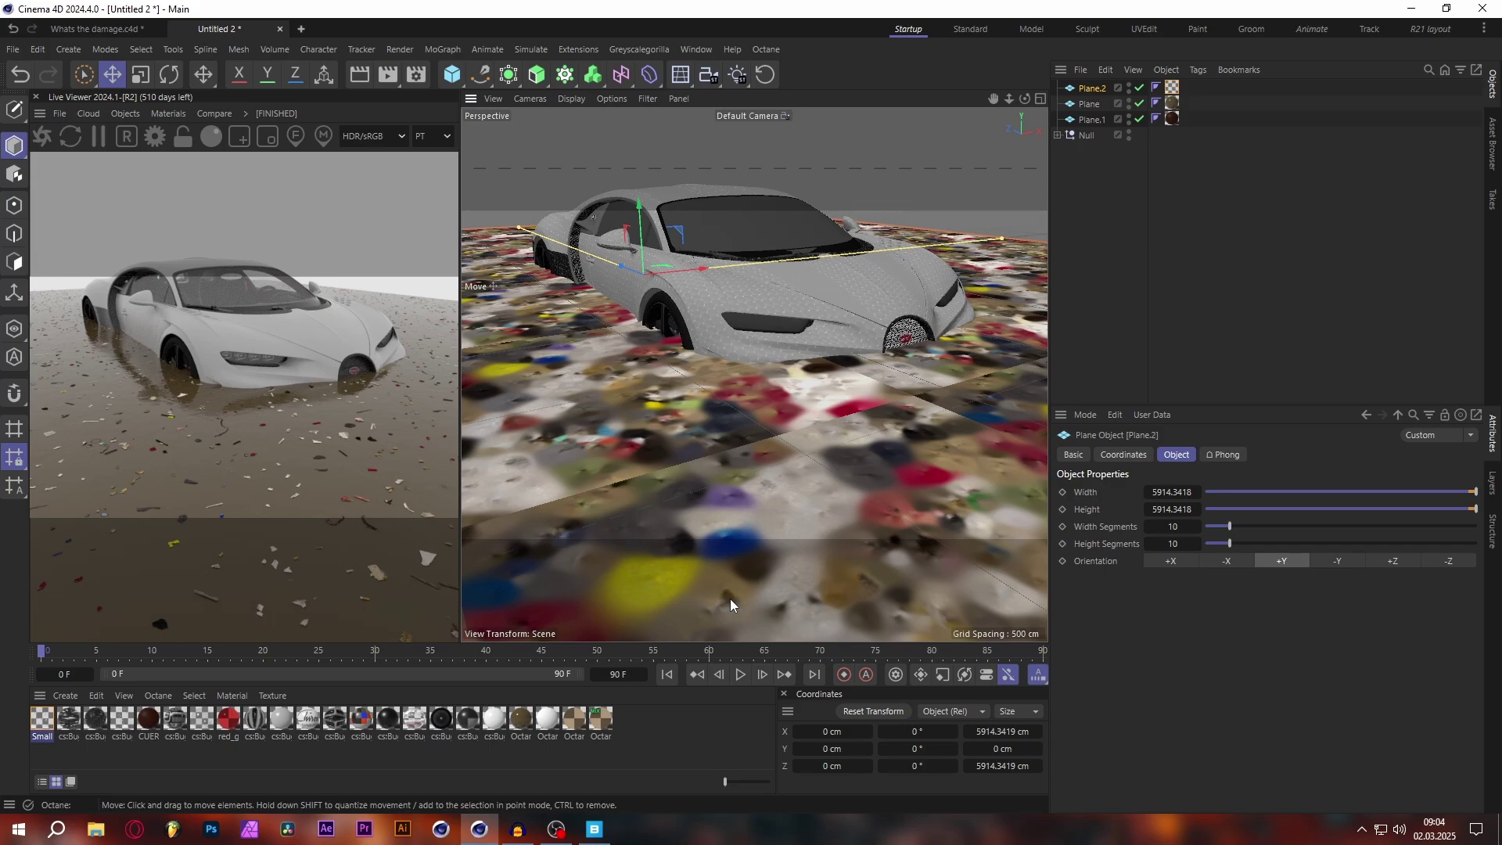
pyautogui.click(650, 74)
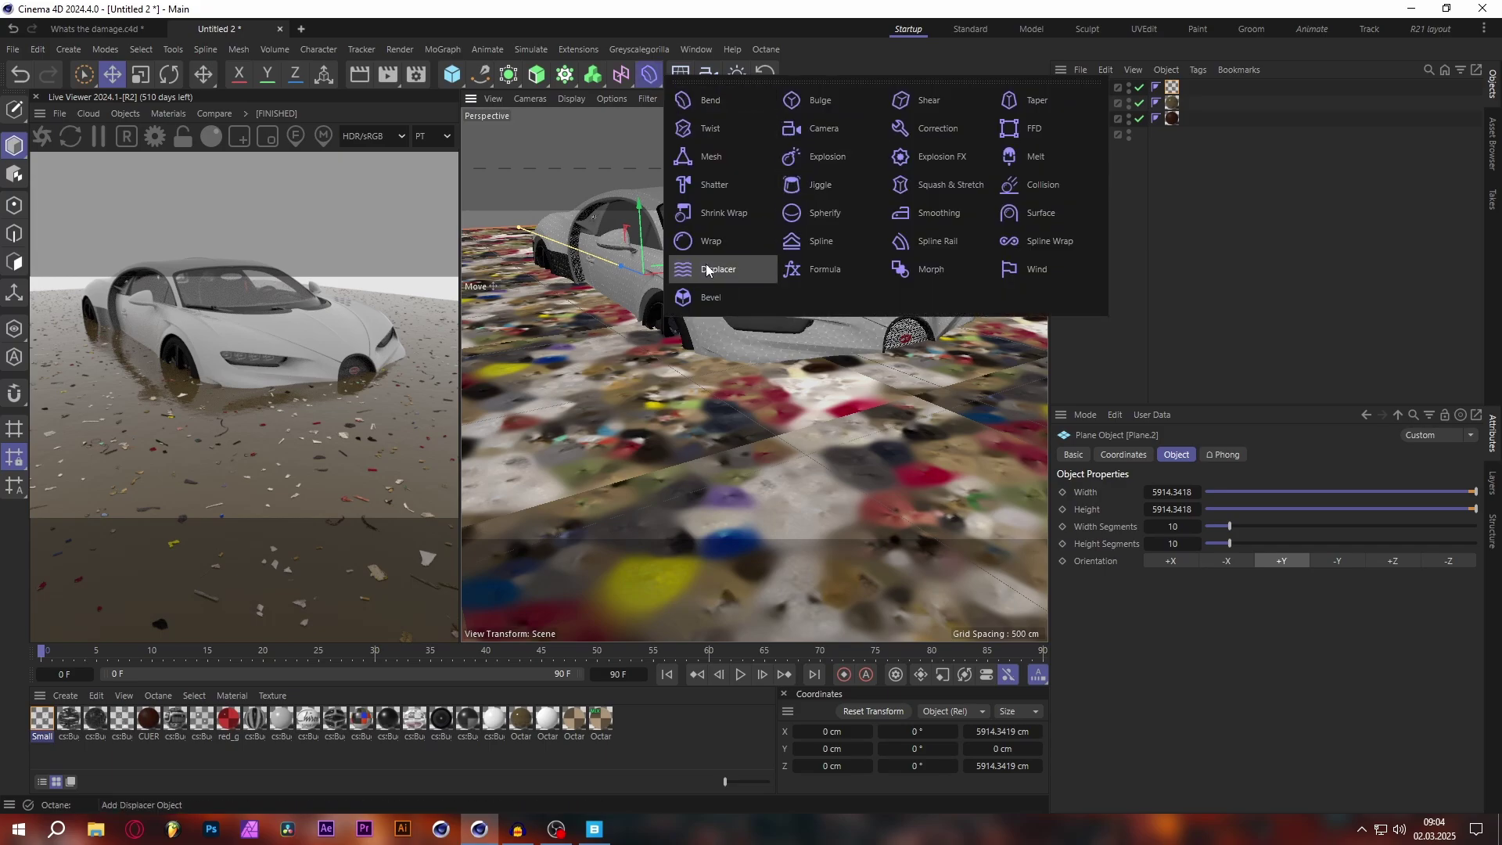
pyautogui.click(751, 270)
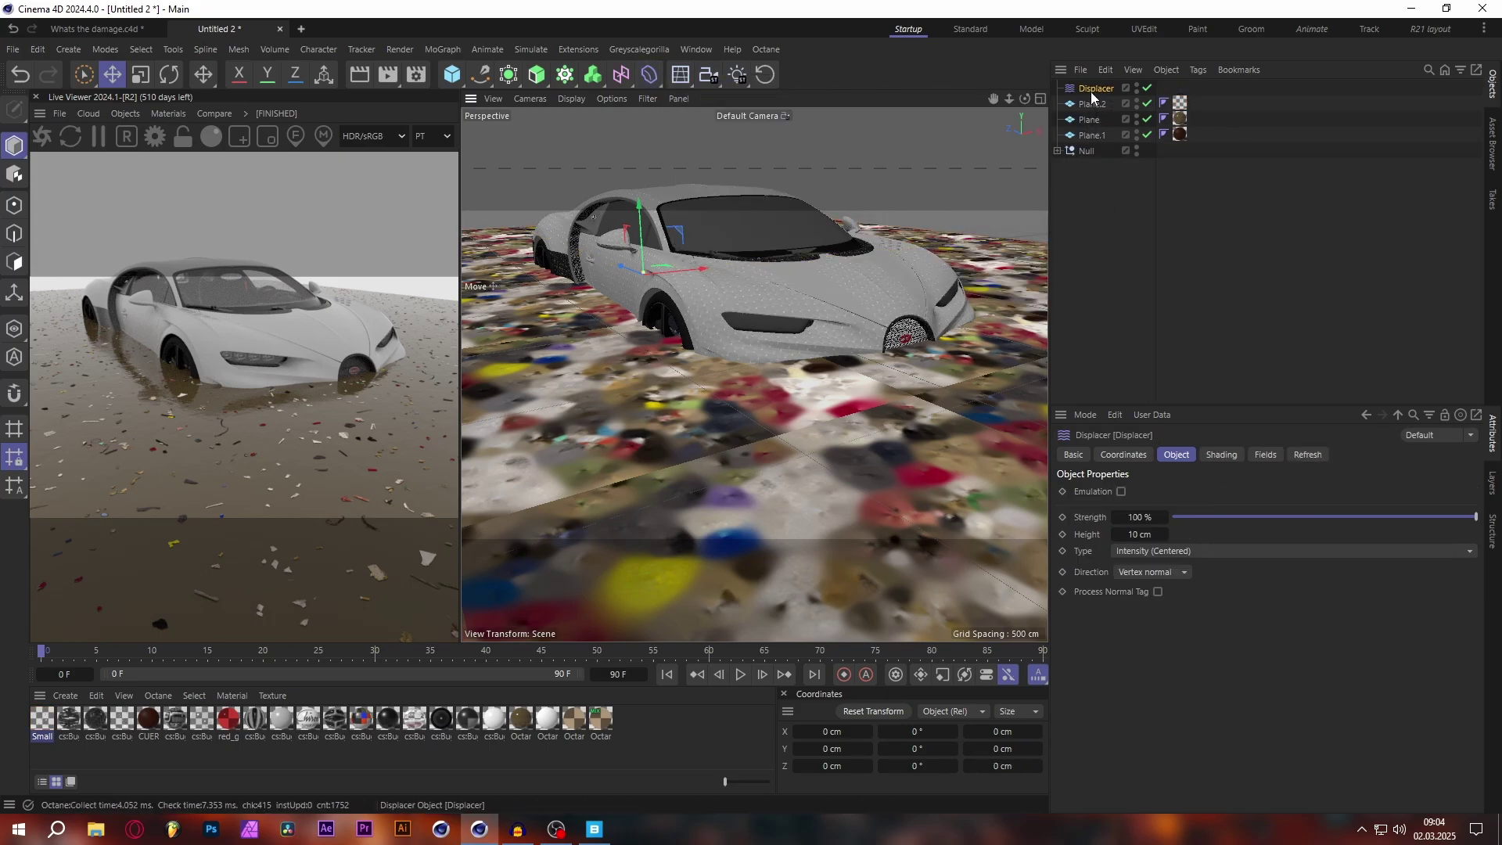
pyautogui.moveTo(1092, 92); pyautogui.dragTo(1092, 130)
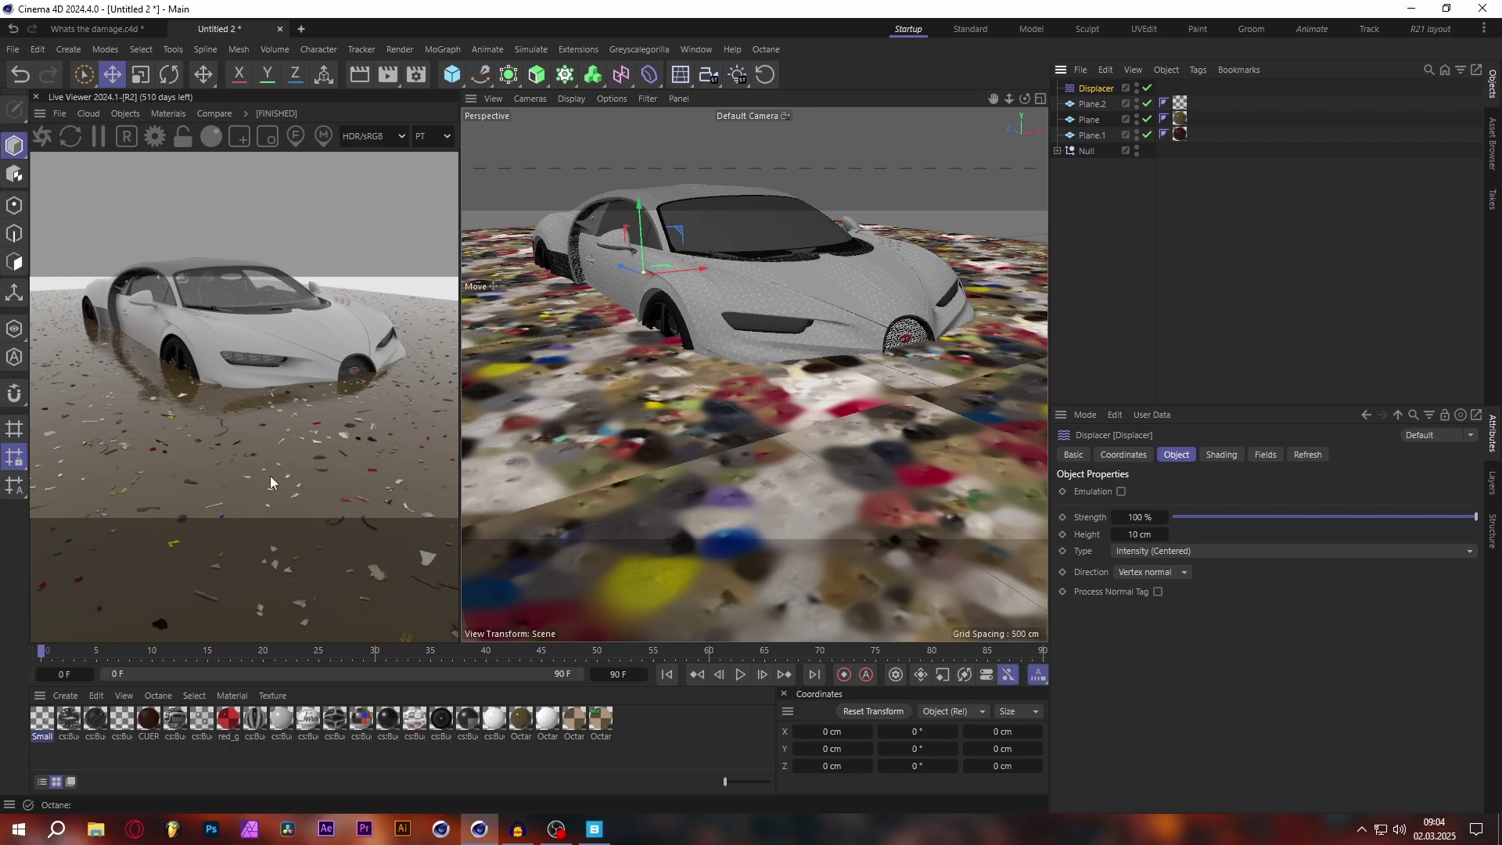
pyautogui.click(884, 439)
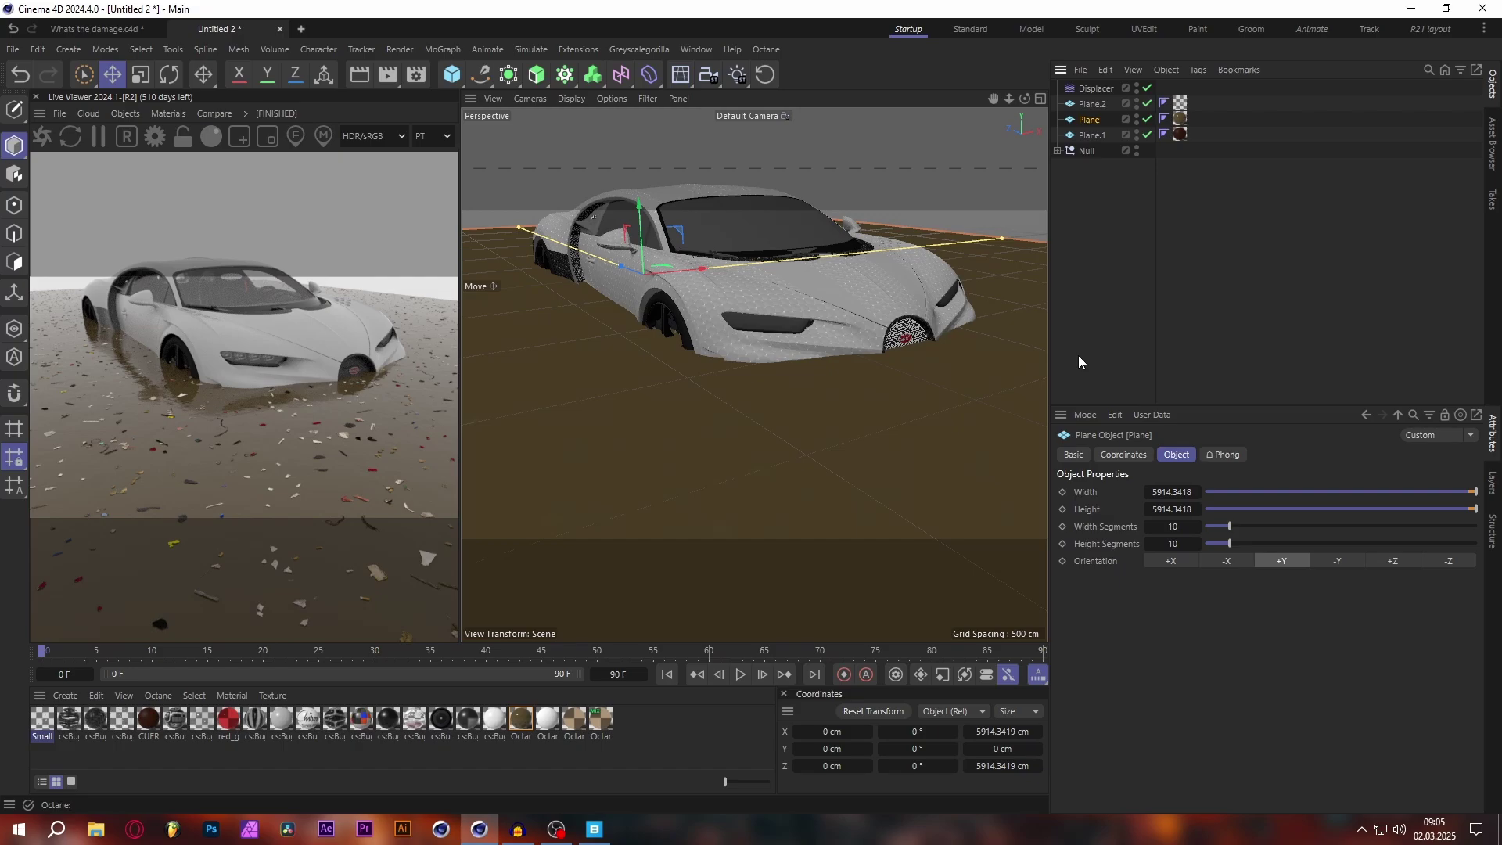
# Disable the debris plane Plane.2 and create a new Octane Composite material from the node presets
pyautogui.hotkey('ctrl', 'z')
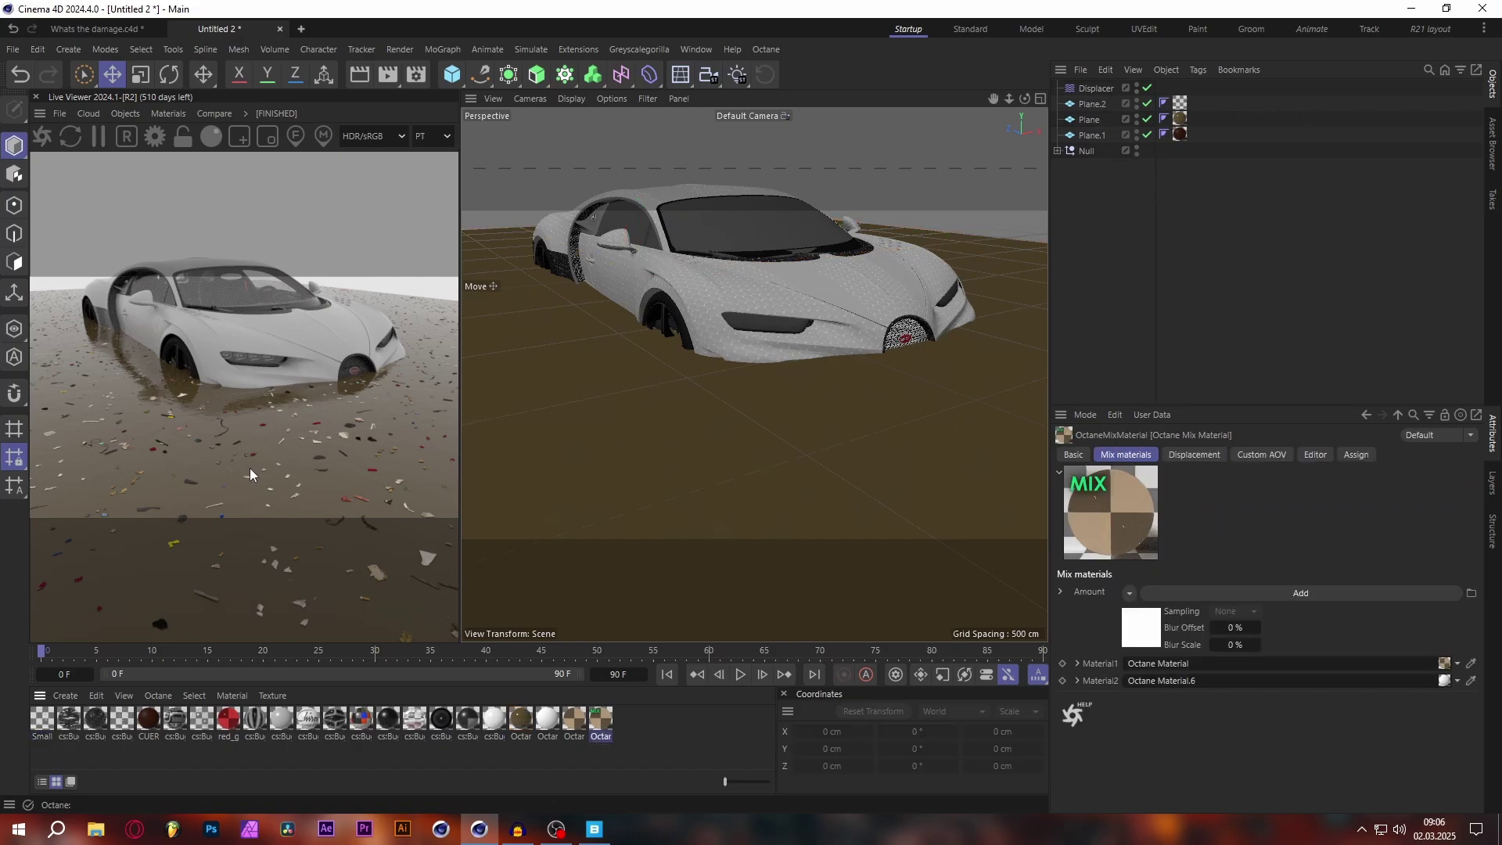
pyautogui.click(1147, 104)
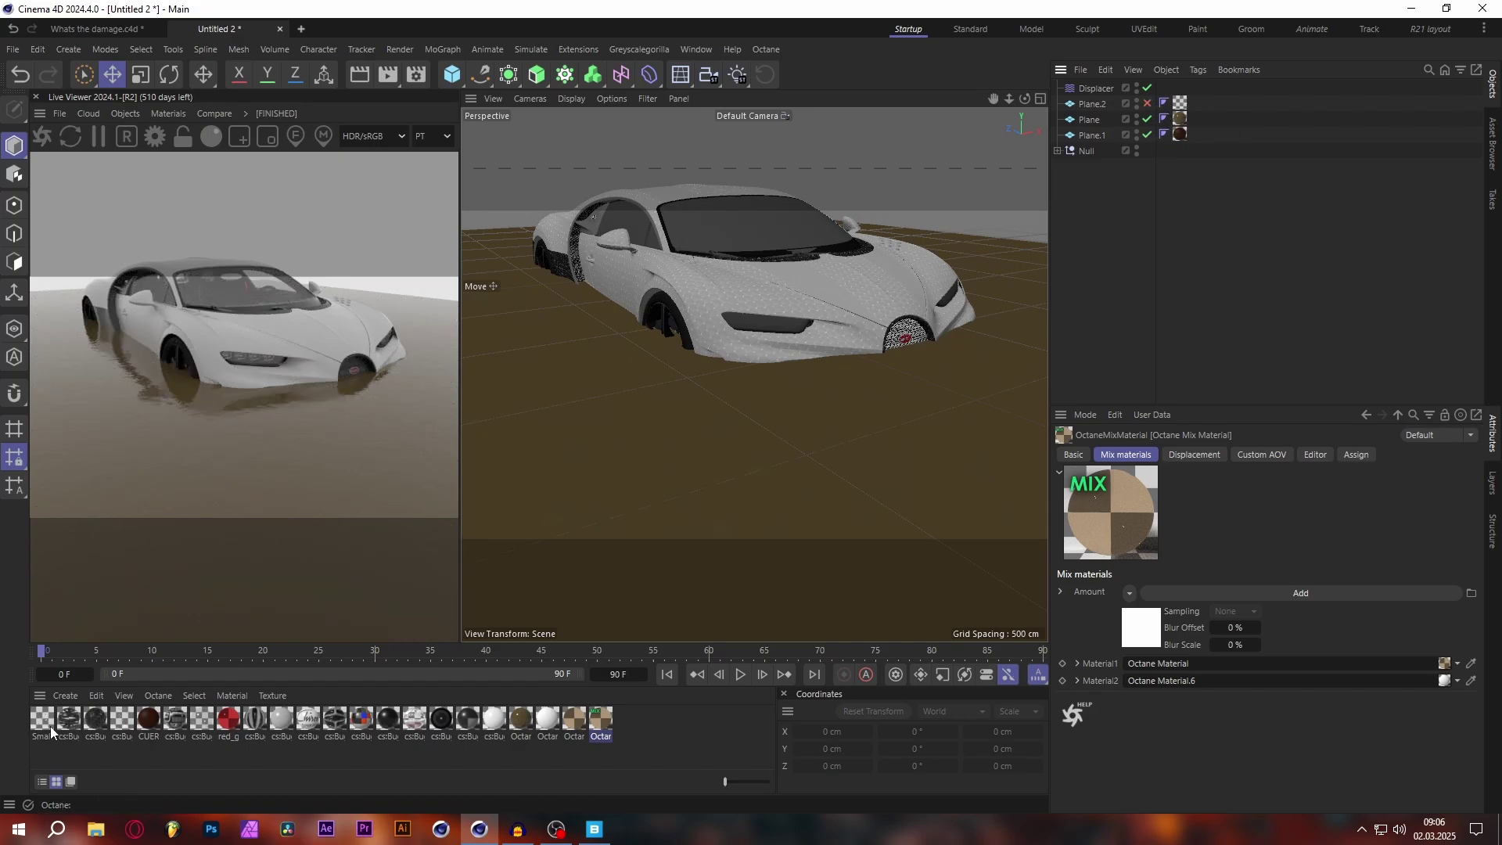
pyautogui.click(67, 696)
pyautogui.moveTo(108, 612)
pyautogui.moveTo(262, 597)
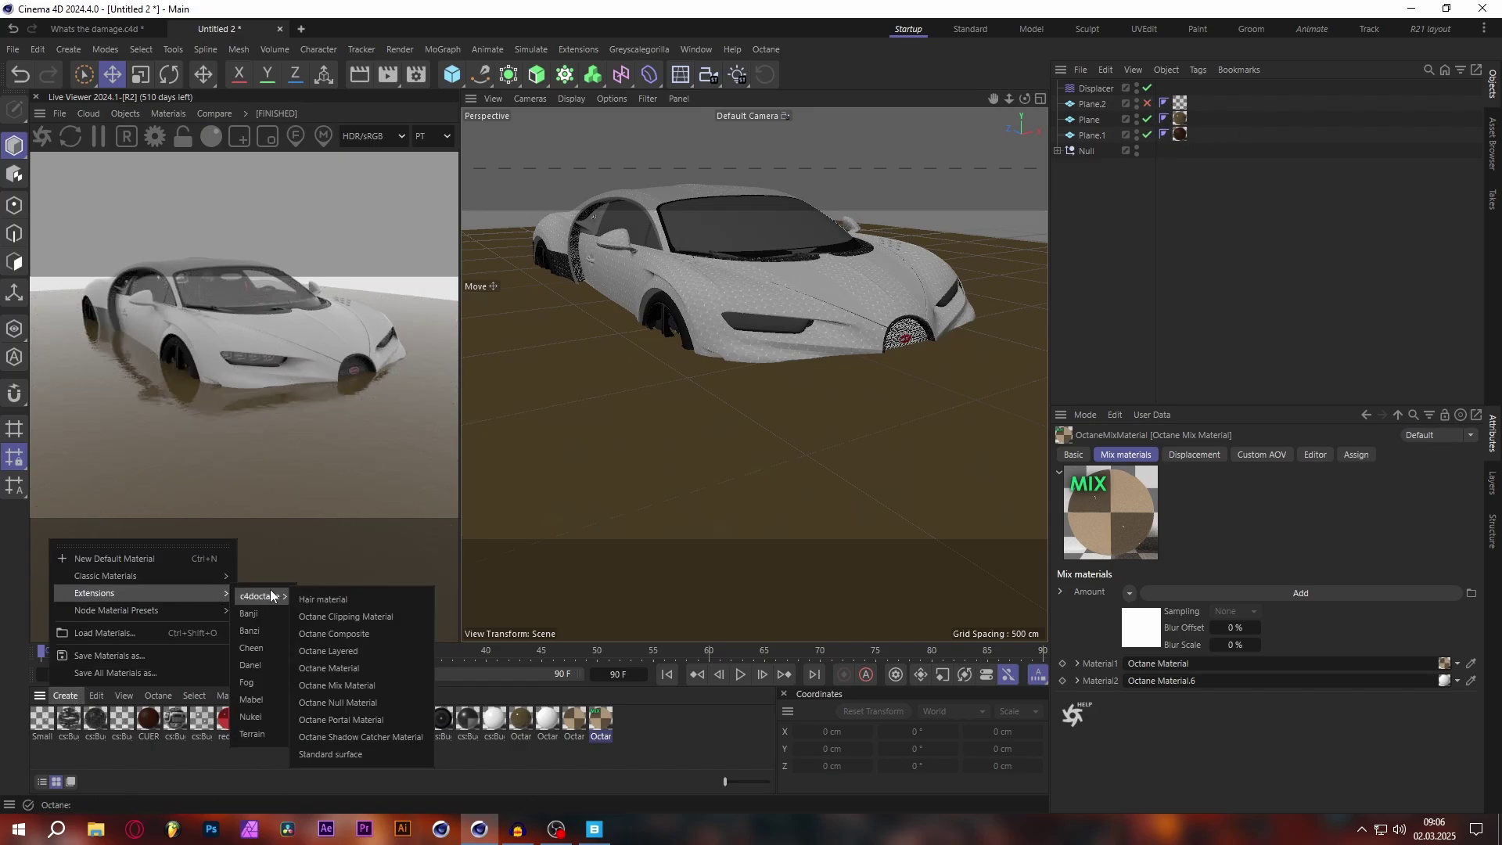
pyautogui.click(360, 691)
# Add sub-materials to the composite's Material1 and Material2 slots
pyautogui.click(1132, 70)
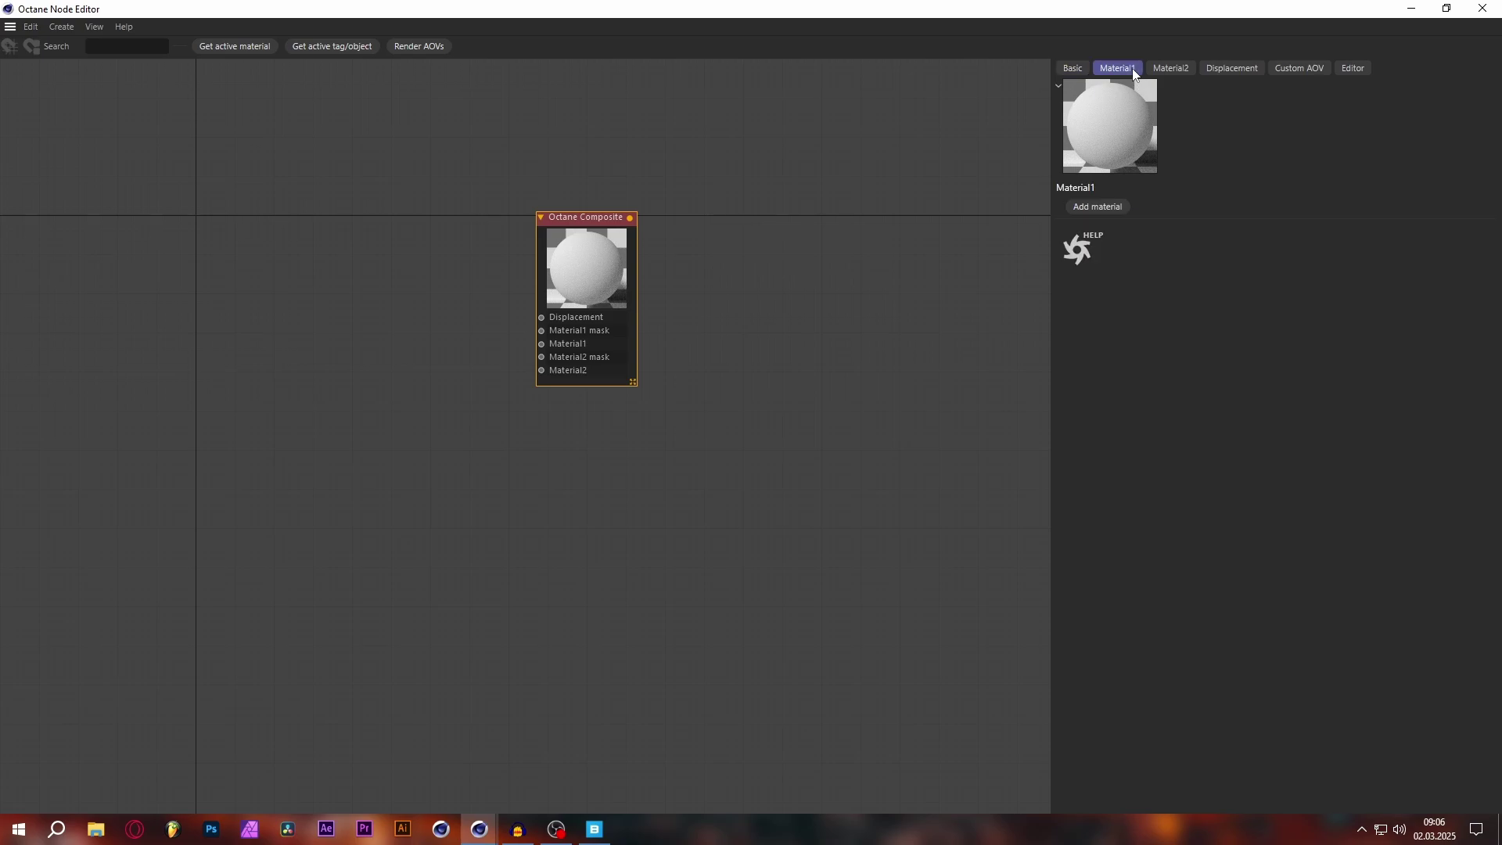
pyautogui.click(1080, 209)
pyautogui.click(1169, 72)
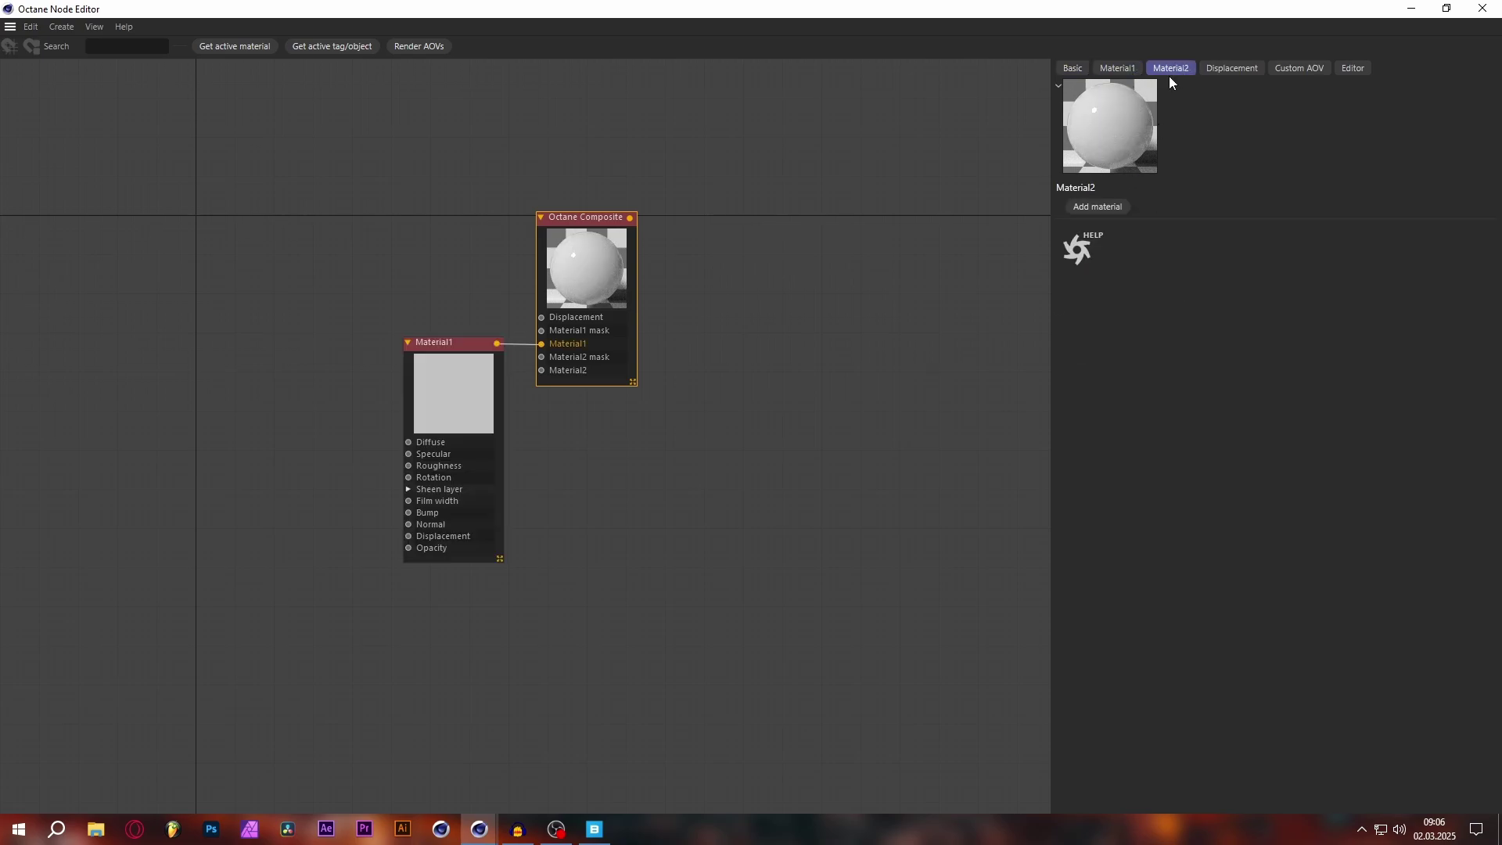
pyautogui.click(1104, 208)
# Set Material1's material type to Specular
pyautogui.moveTo(449, 373); pyautogui.dragTo(443, 368)
pyautogui.click(442, 368)
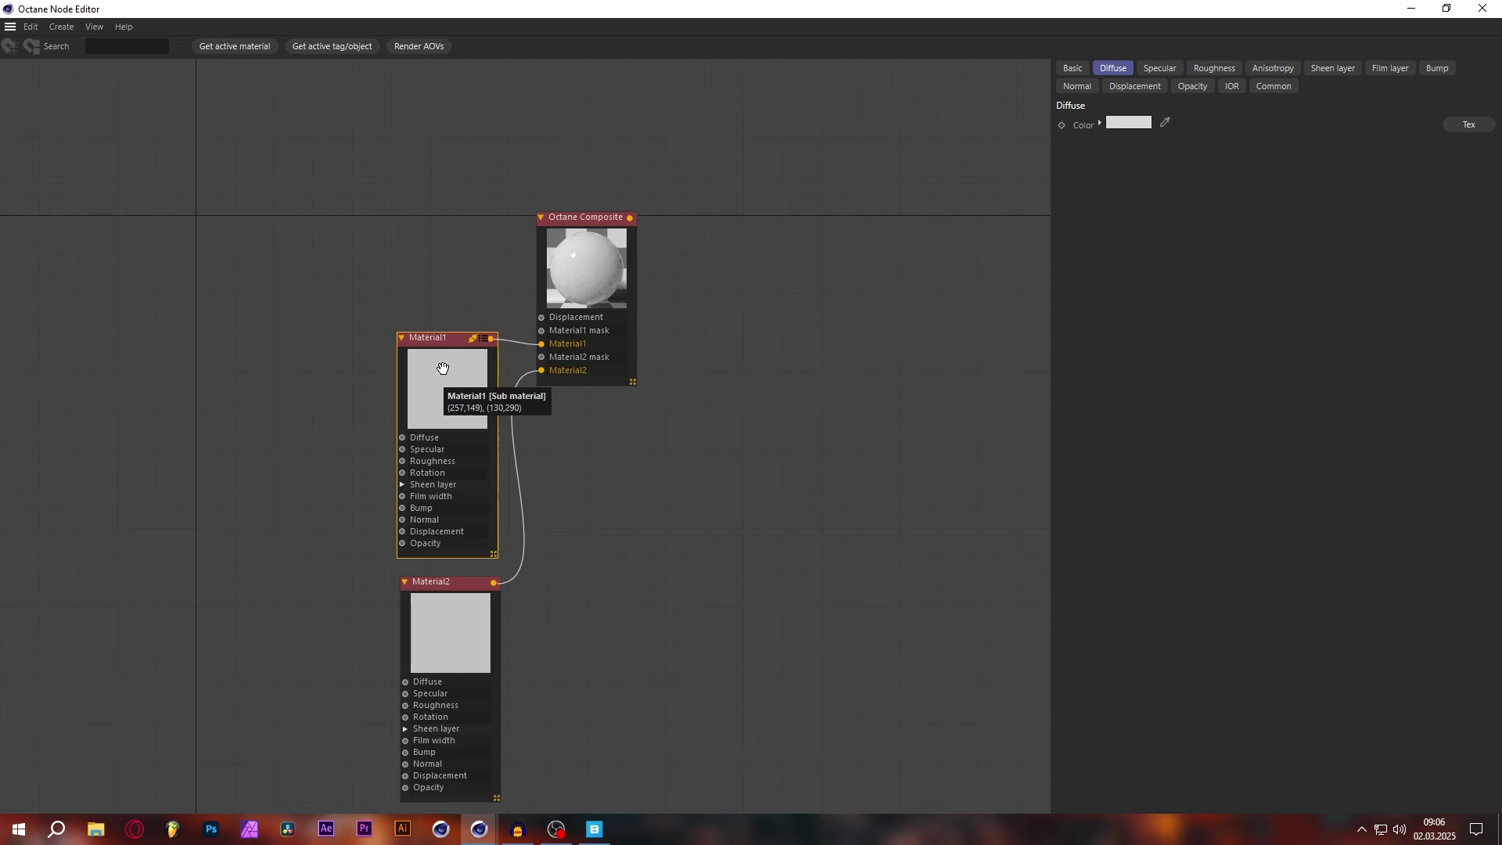
pyautogui.click(1073, 68)
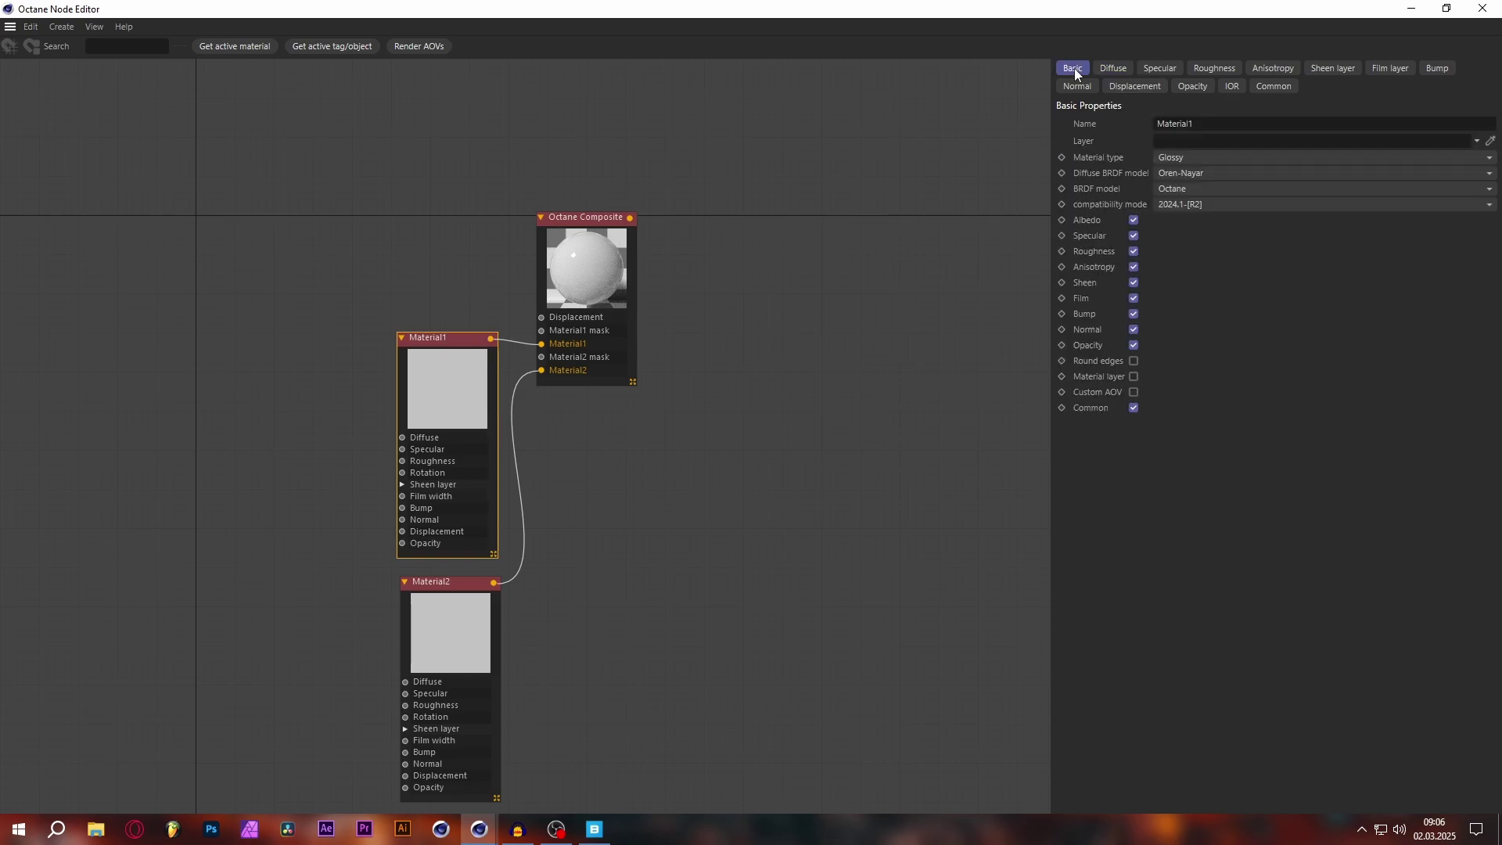
pyautogui.click(1197, 158)
pyautogui.click(1205, 208)
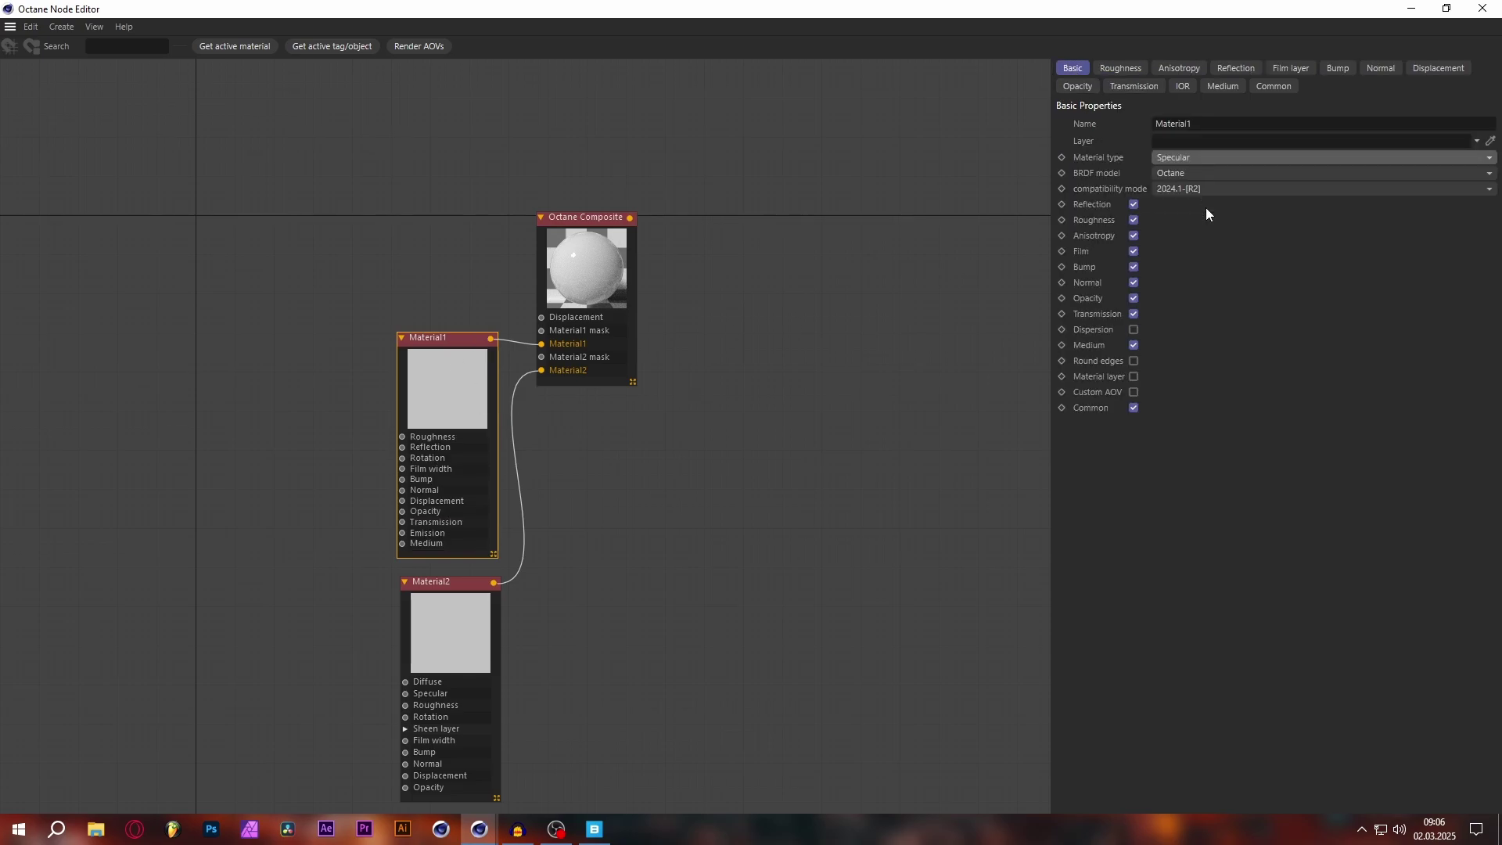
# Add a Turbulence Noise node at 500% global scale, plus an Absorption medium node
pyautogui.scroll(1, 828, 297)
pyautogui.scroll(-1, 841, 296)
pyautogui.moveTo(5, 461)
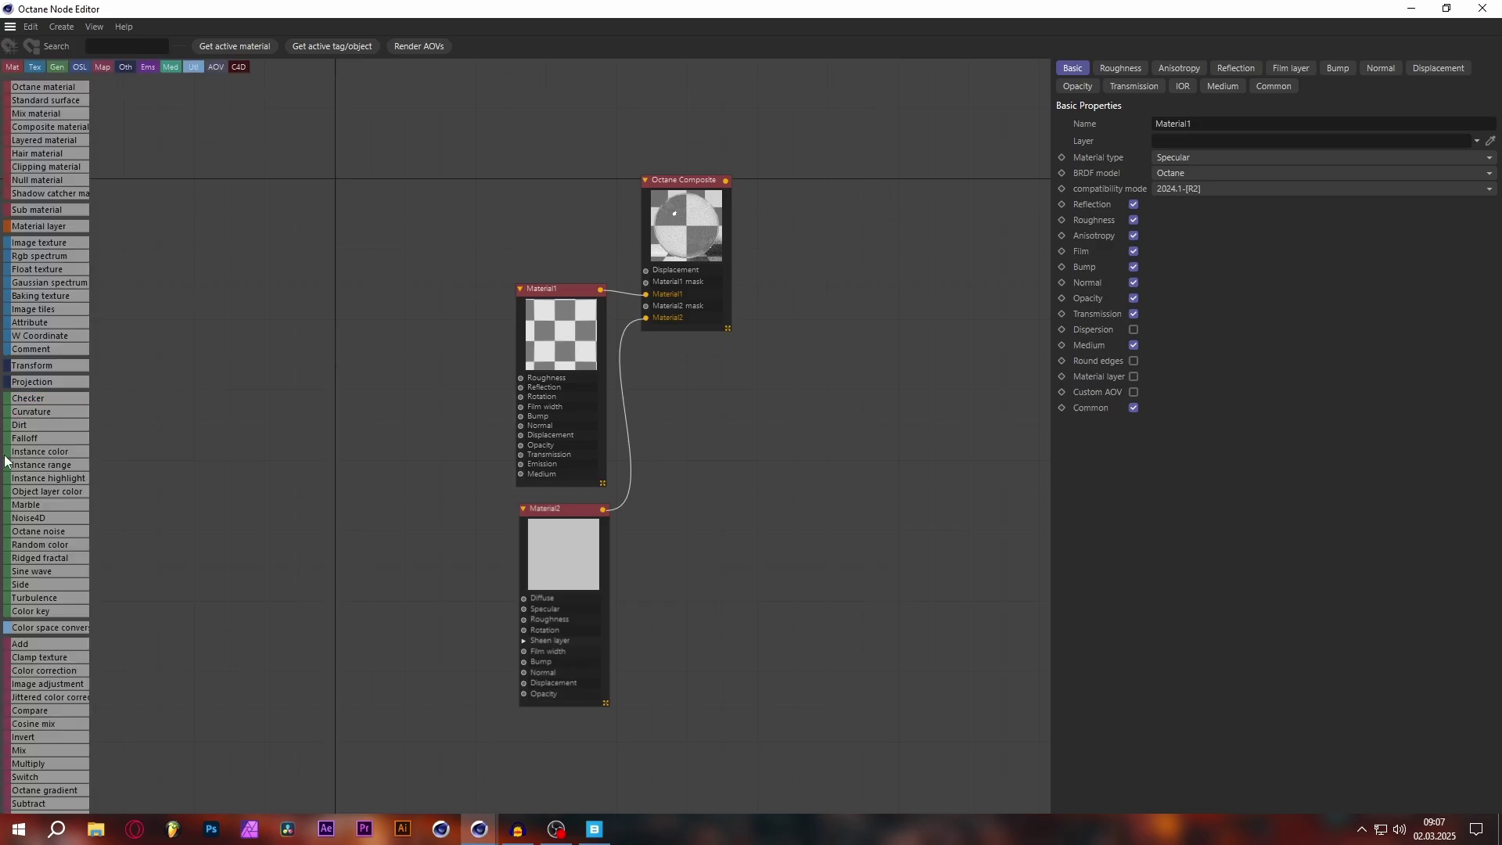
pyautogui.scroll(-10, 49, 520)
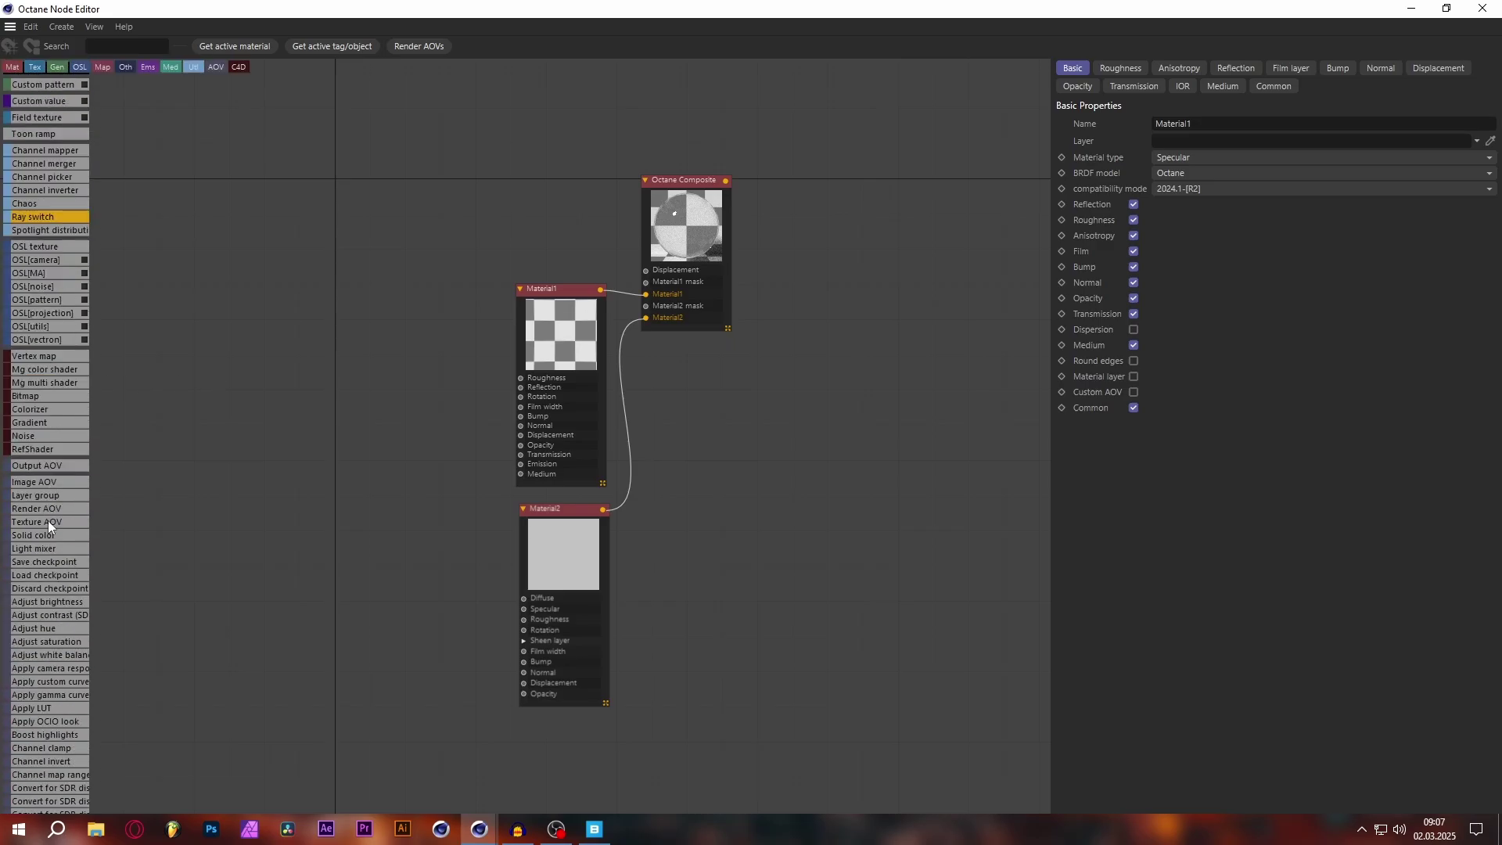
pyautogui.scroll(4, 35, 532)
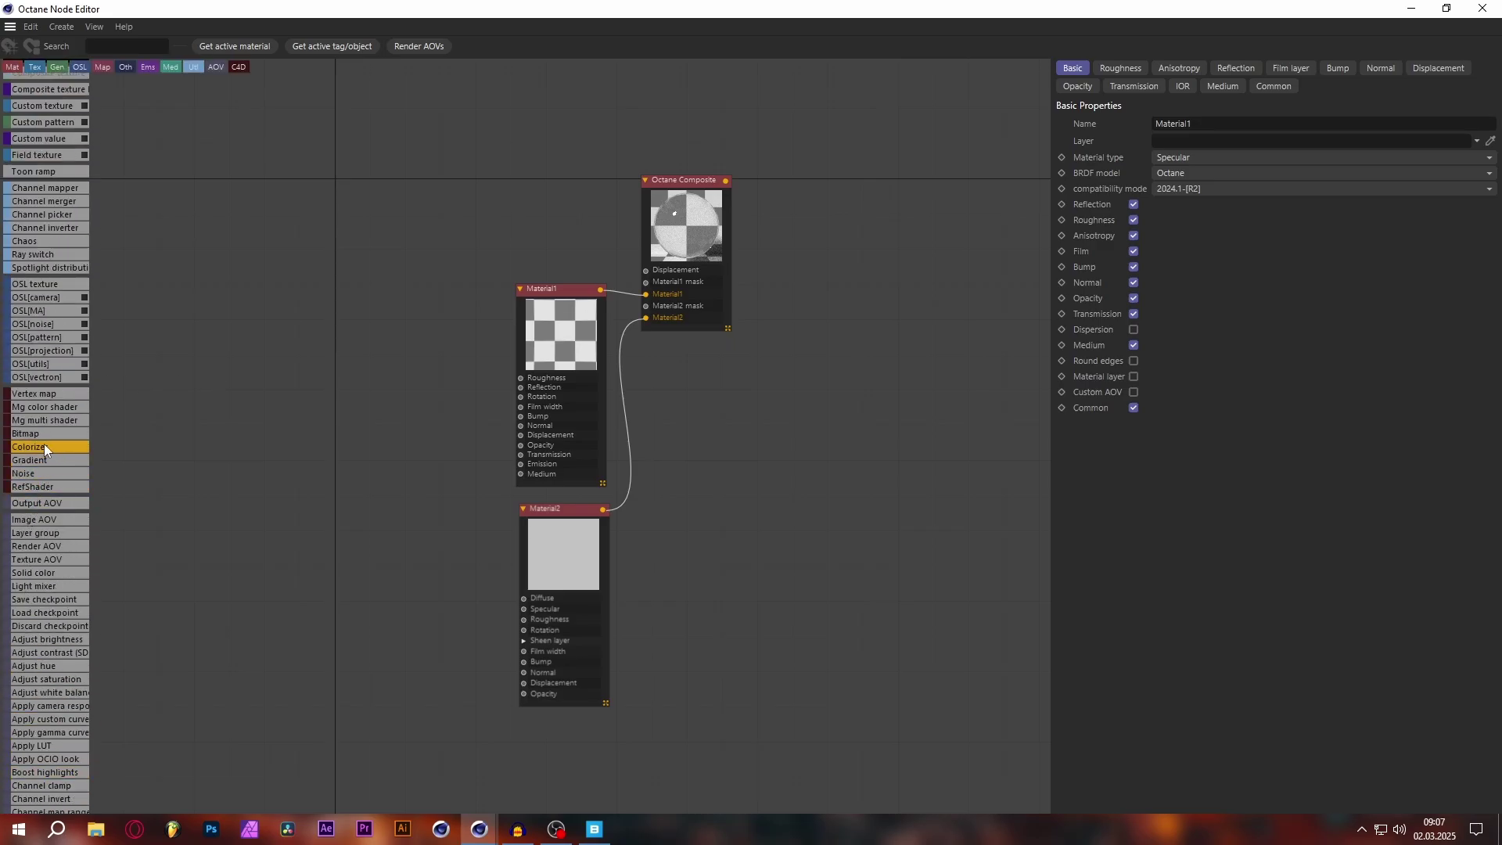
pyautogui.moveTo(391, 382); pyautogui.dragTo(288, 431)
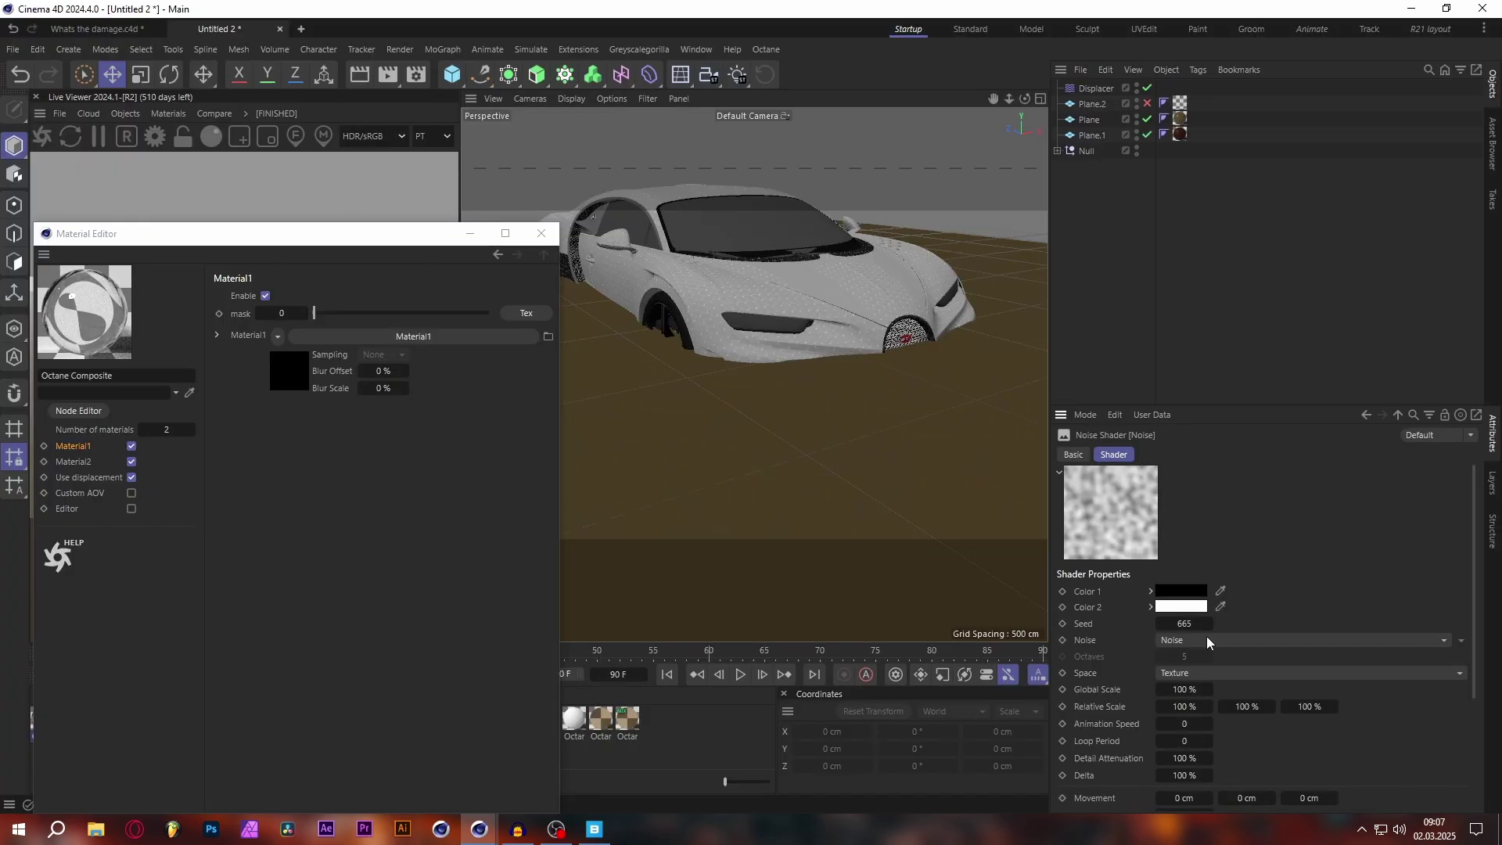
pyautogui.click(1213, 641)
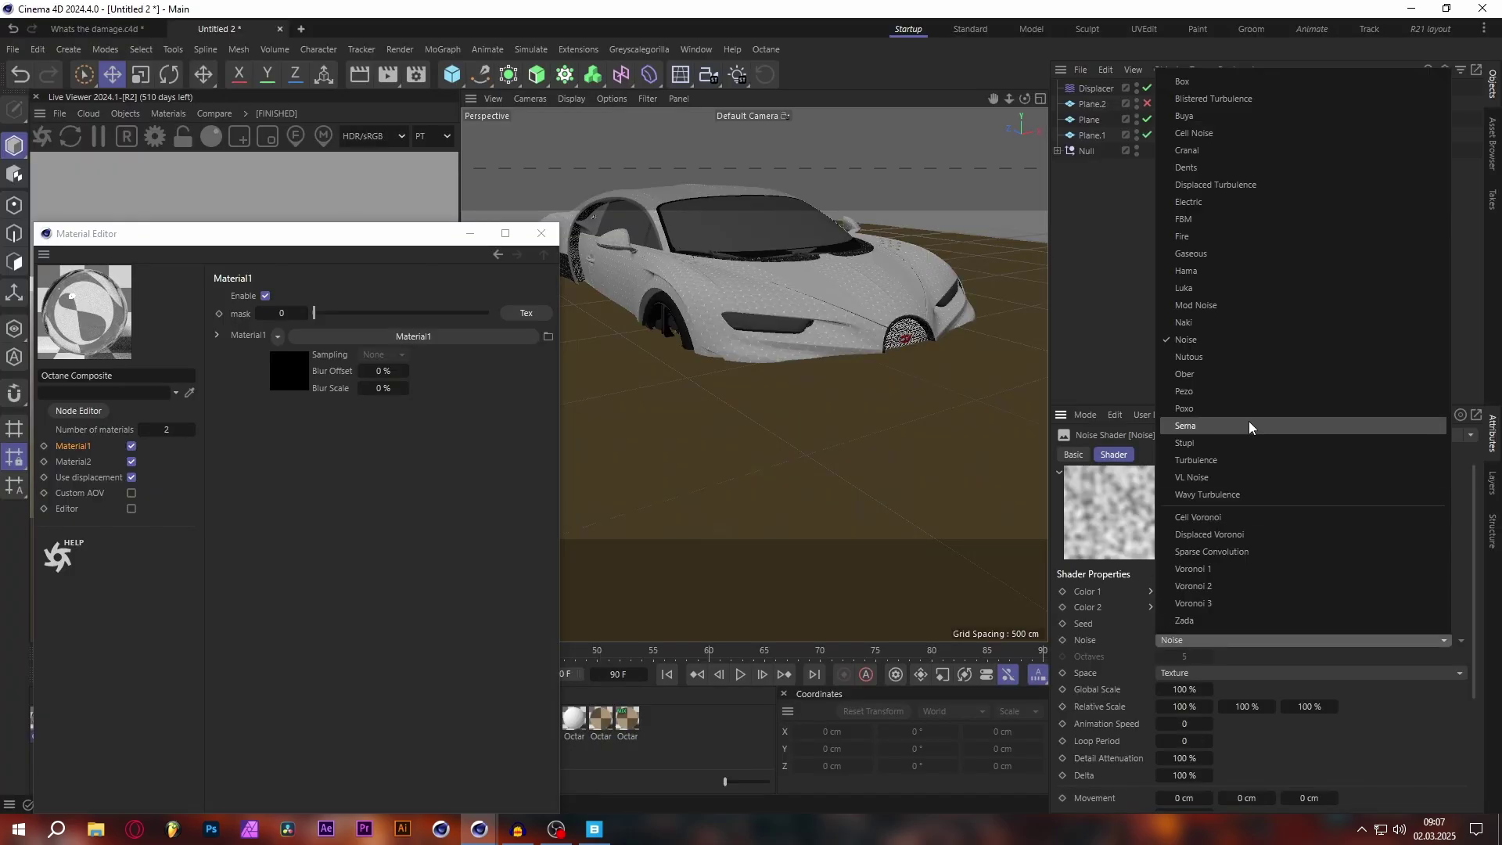
pyautogui.click(1214, 461)
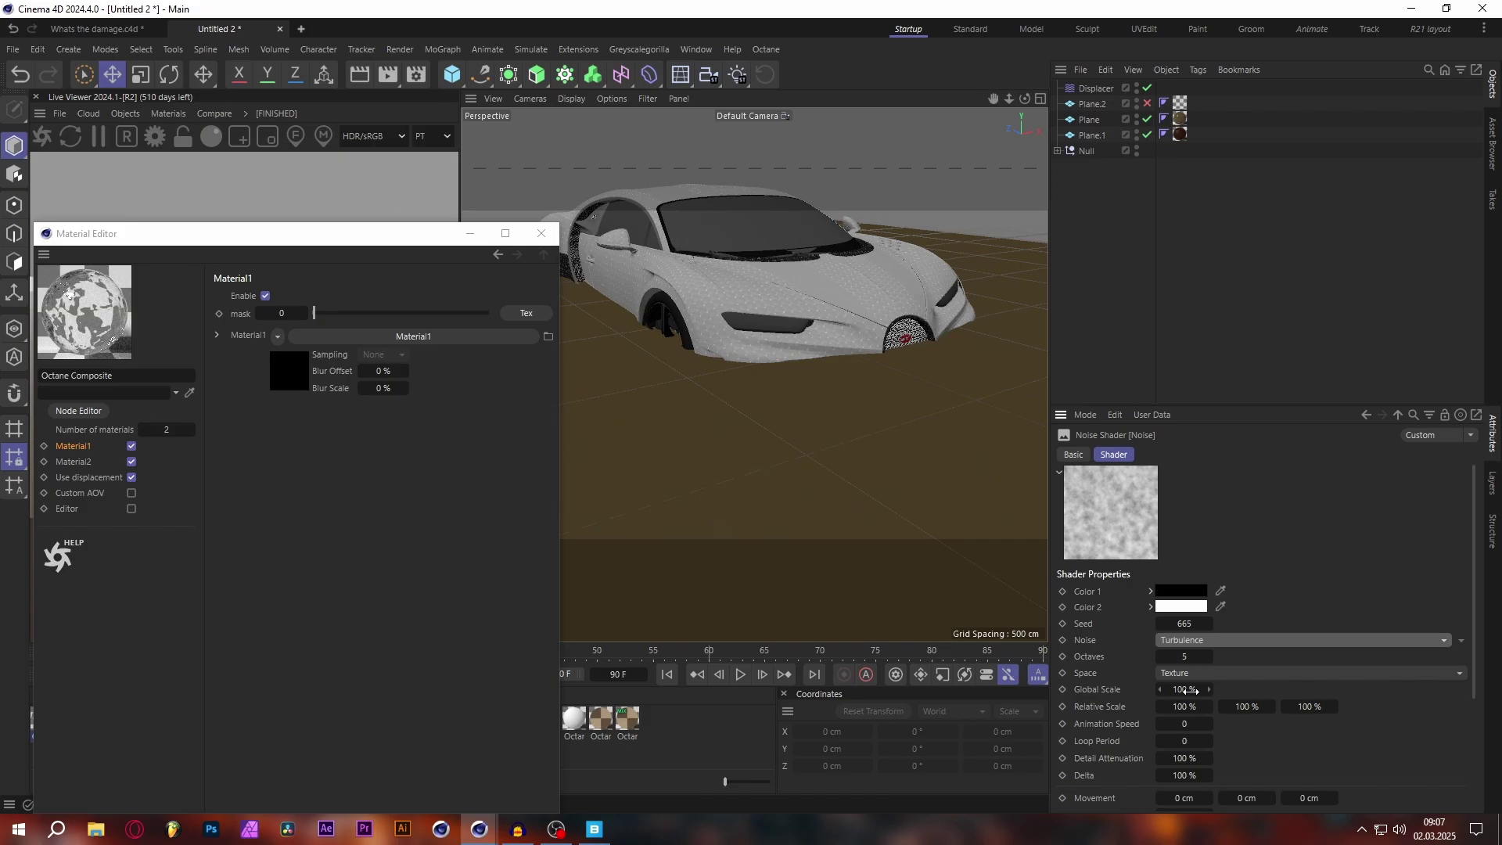
pyautogui.doubleClick(1183, 689)
pyautogui.write('500')
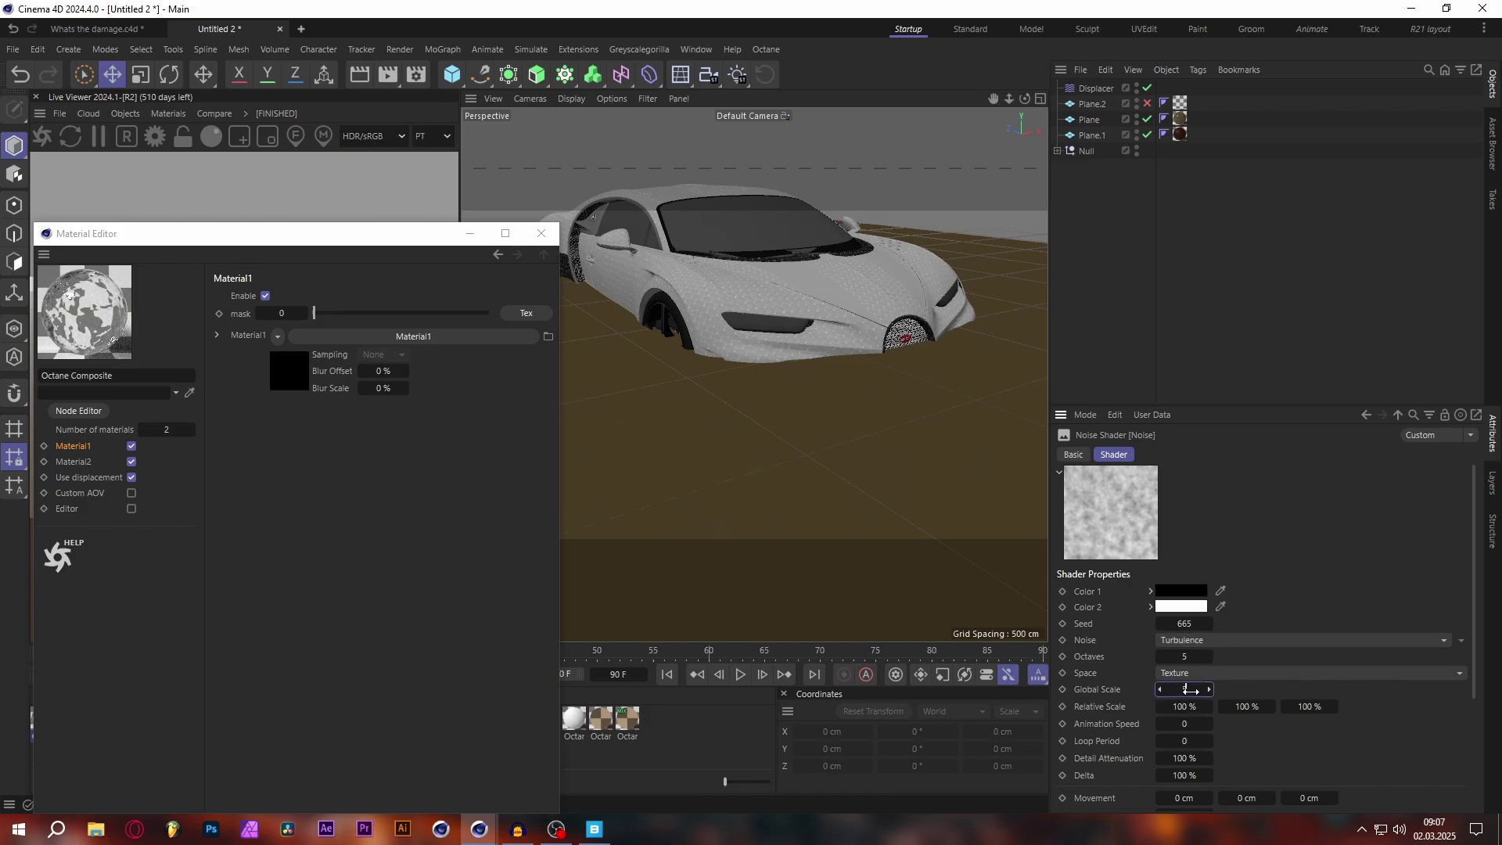
pyautogui.press('Return')
pyautogui.click(78, 411)
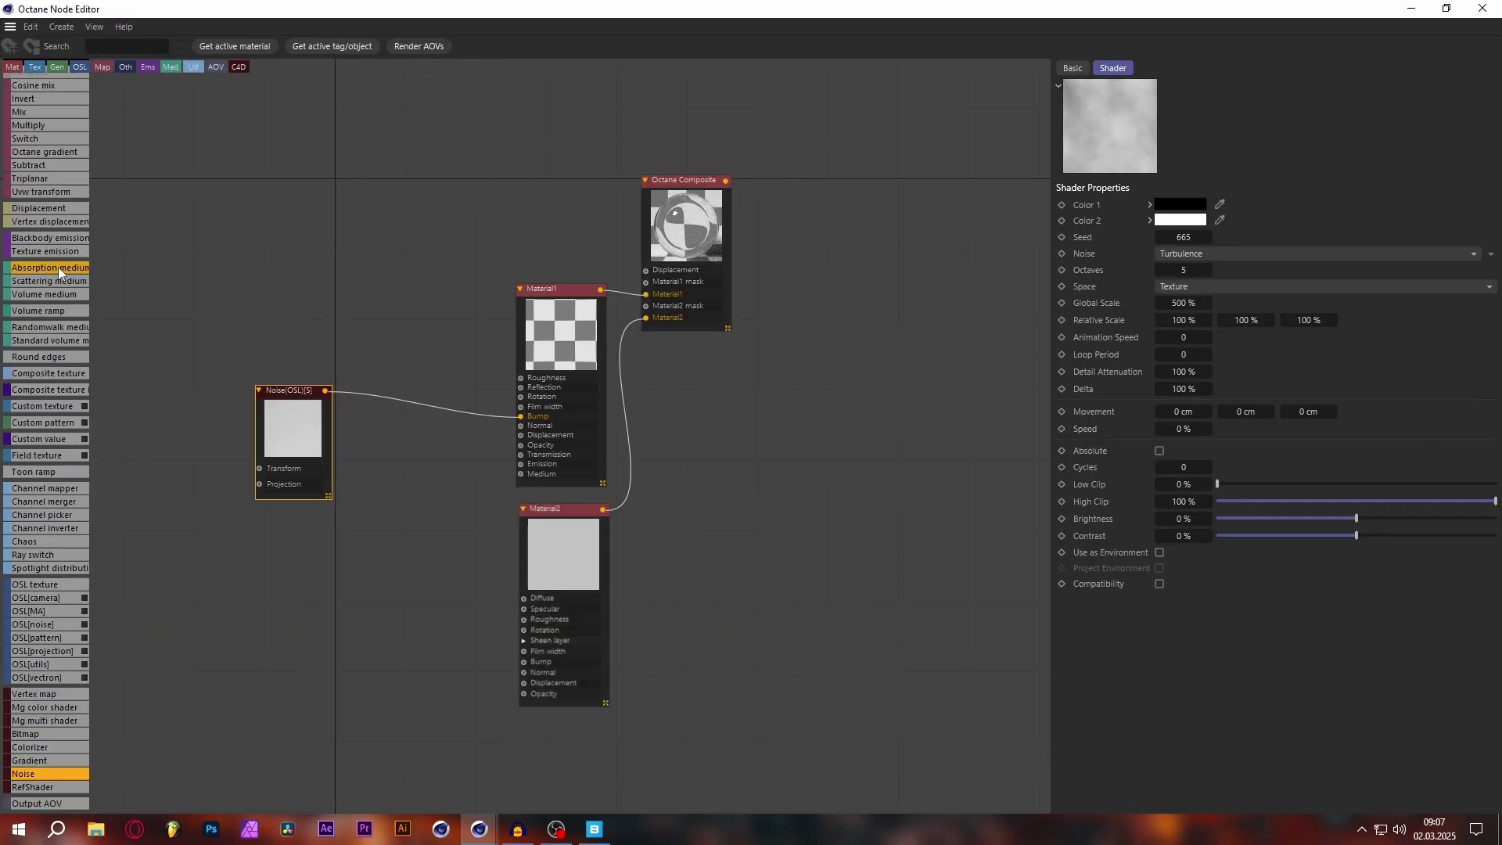
pyautogui.moveTo(58, 266); pyautogui.dragTo(520, 474)
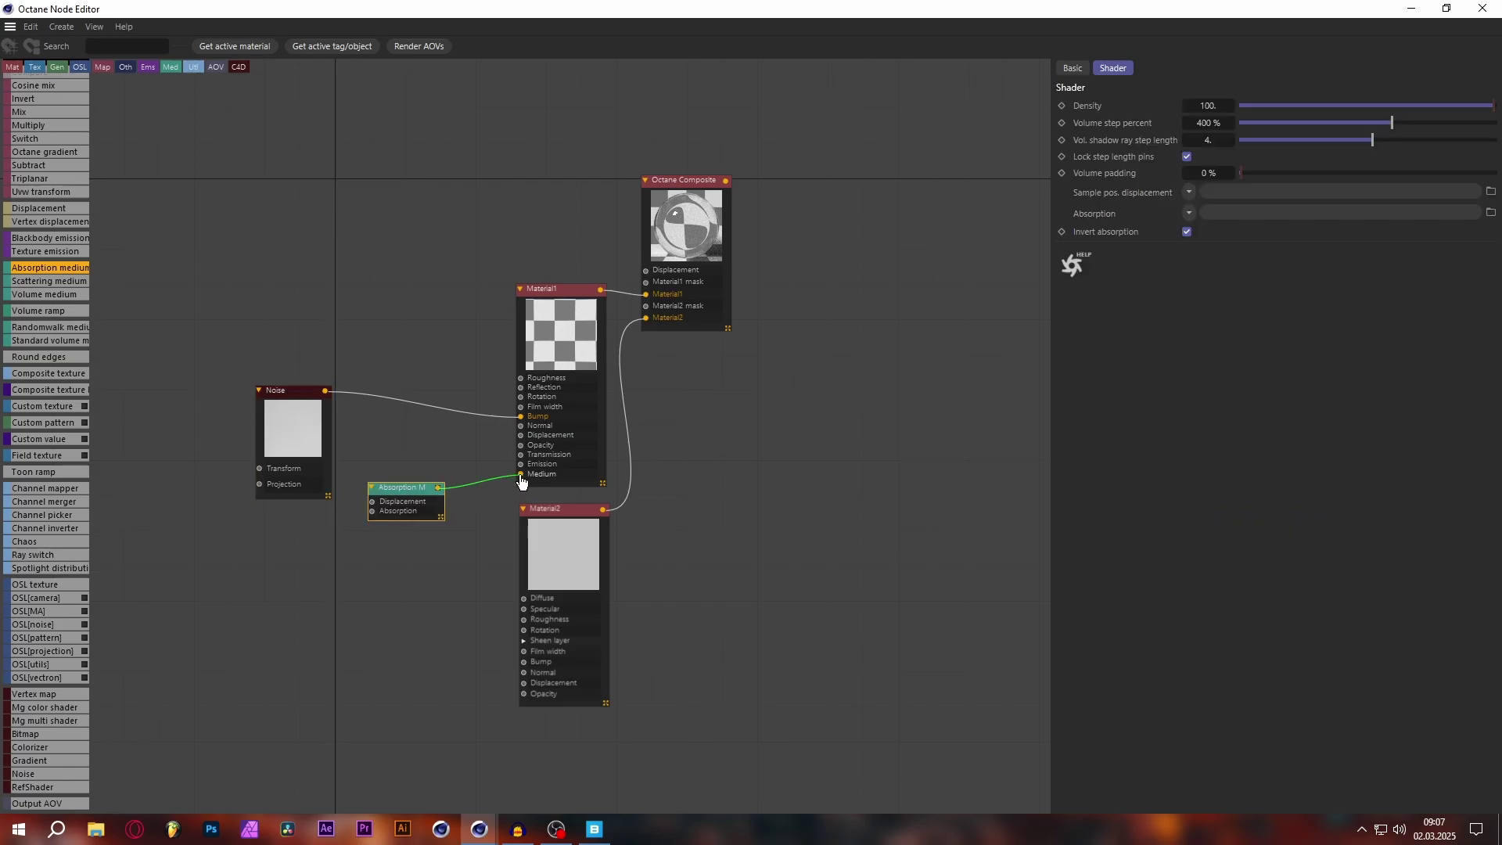
# Connect the Absorption medium to Material1's Medium input and tidy the Noise and Absorption nodes
pyautogui.moveTo(419, 505); pyautogui.dragTo(442, 497)
pyautogui.moveTo(306, 435); pyautogui.dragTo(292, 374)
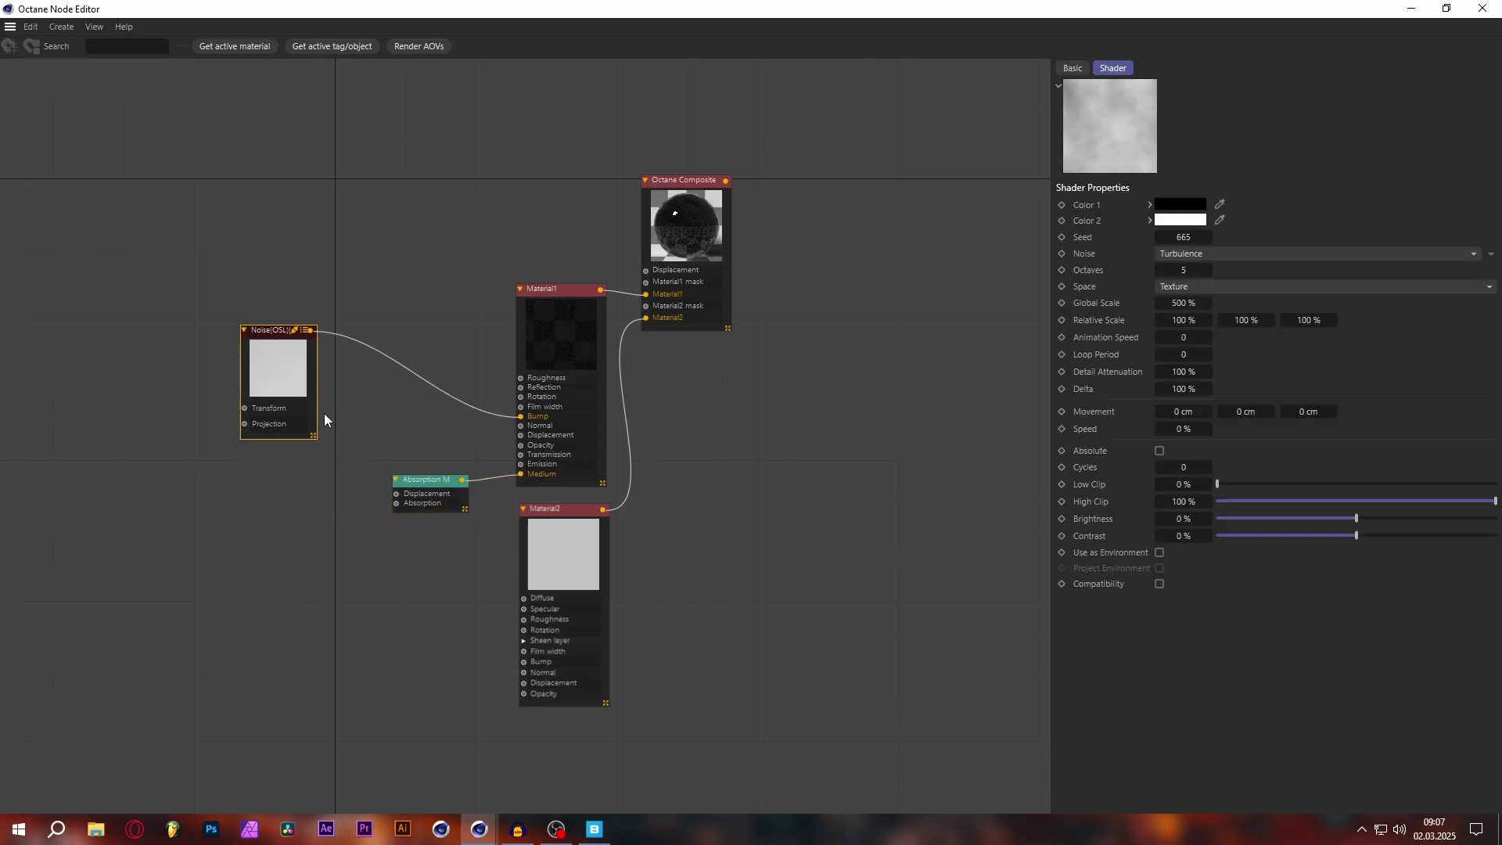
pyautogui.moveTo(437, 504); pyautogui.dragTo(435, 497)
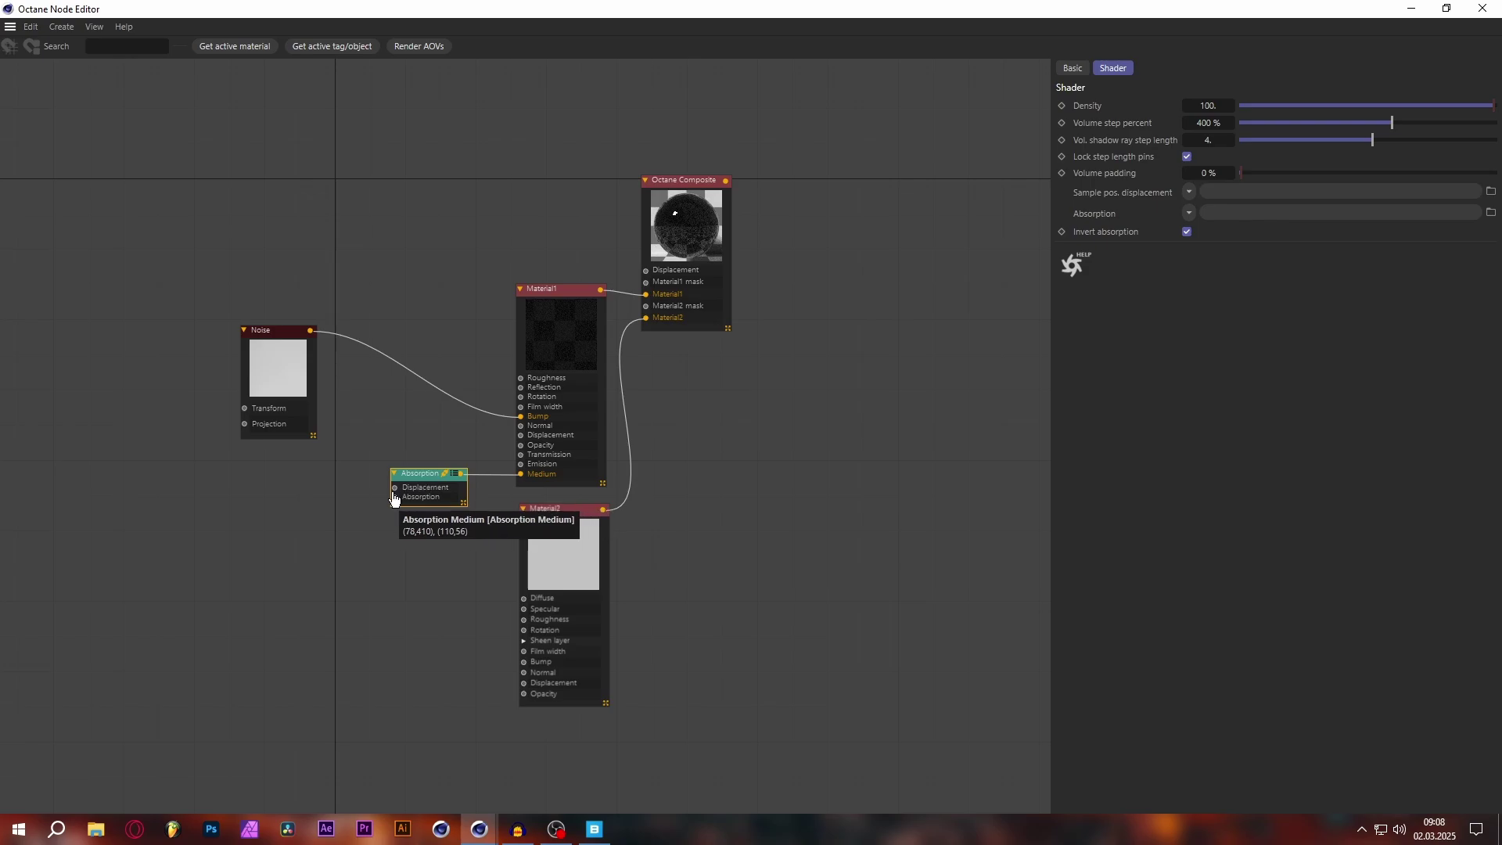
# Add an RGB Spectrum node and wire it into the Absorption medium's Absorption input
pyautogui.moveTo(67, 430)
pyautogui.scroll(5, 72, 432)
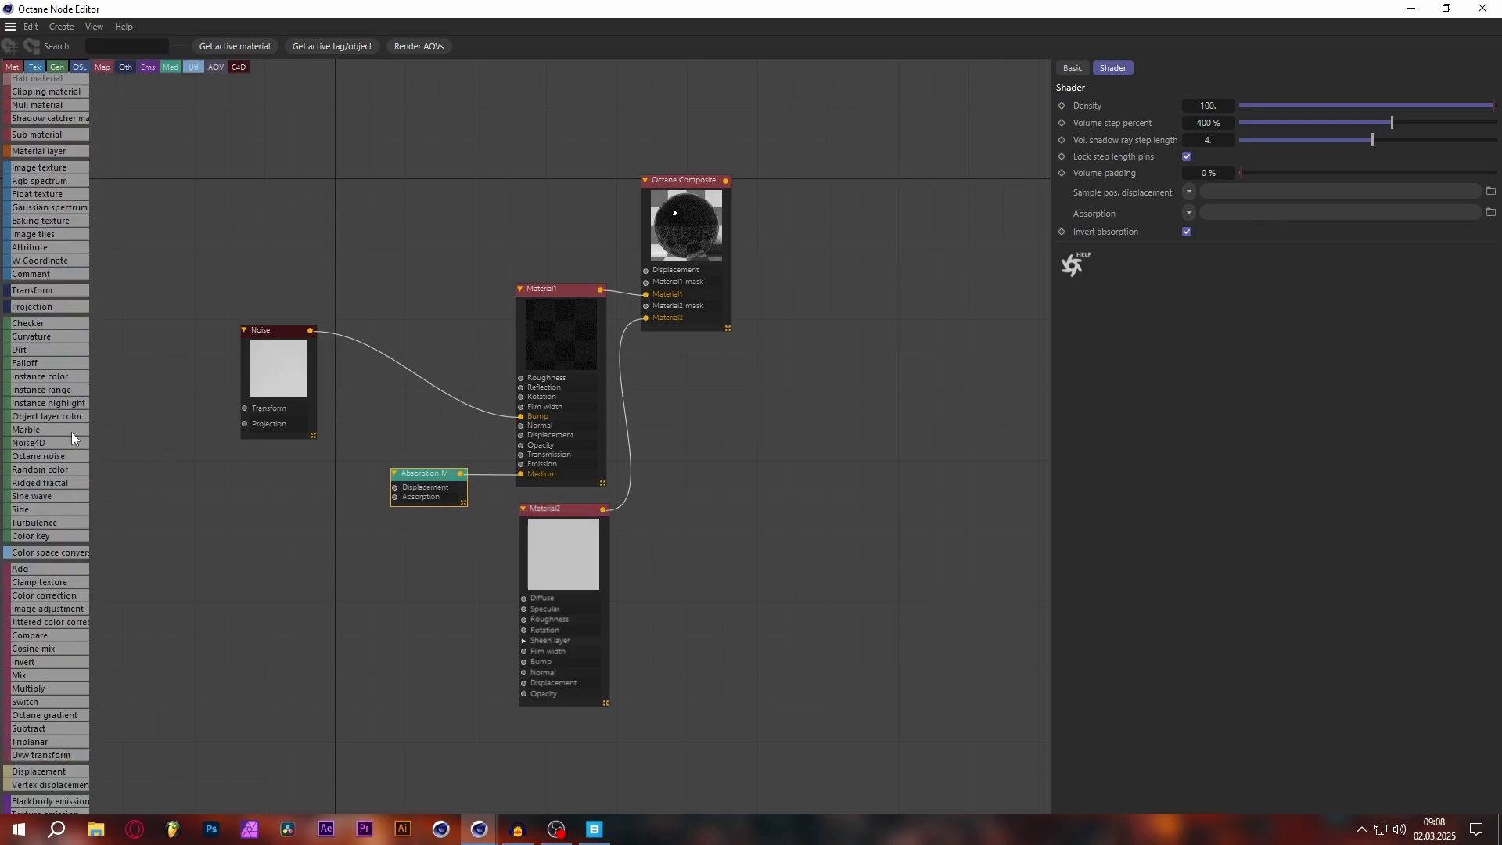
pyautogui.moveTo(39, 181); pyautogui.dragTo(130, 279)
pyautogui.moveTo(266, 476); pyautogui.dragTo(268, 480)
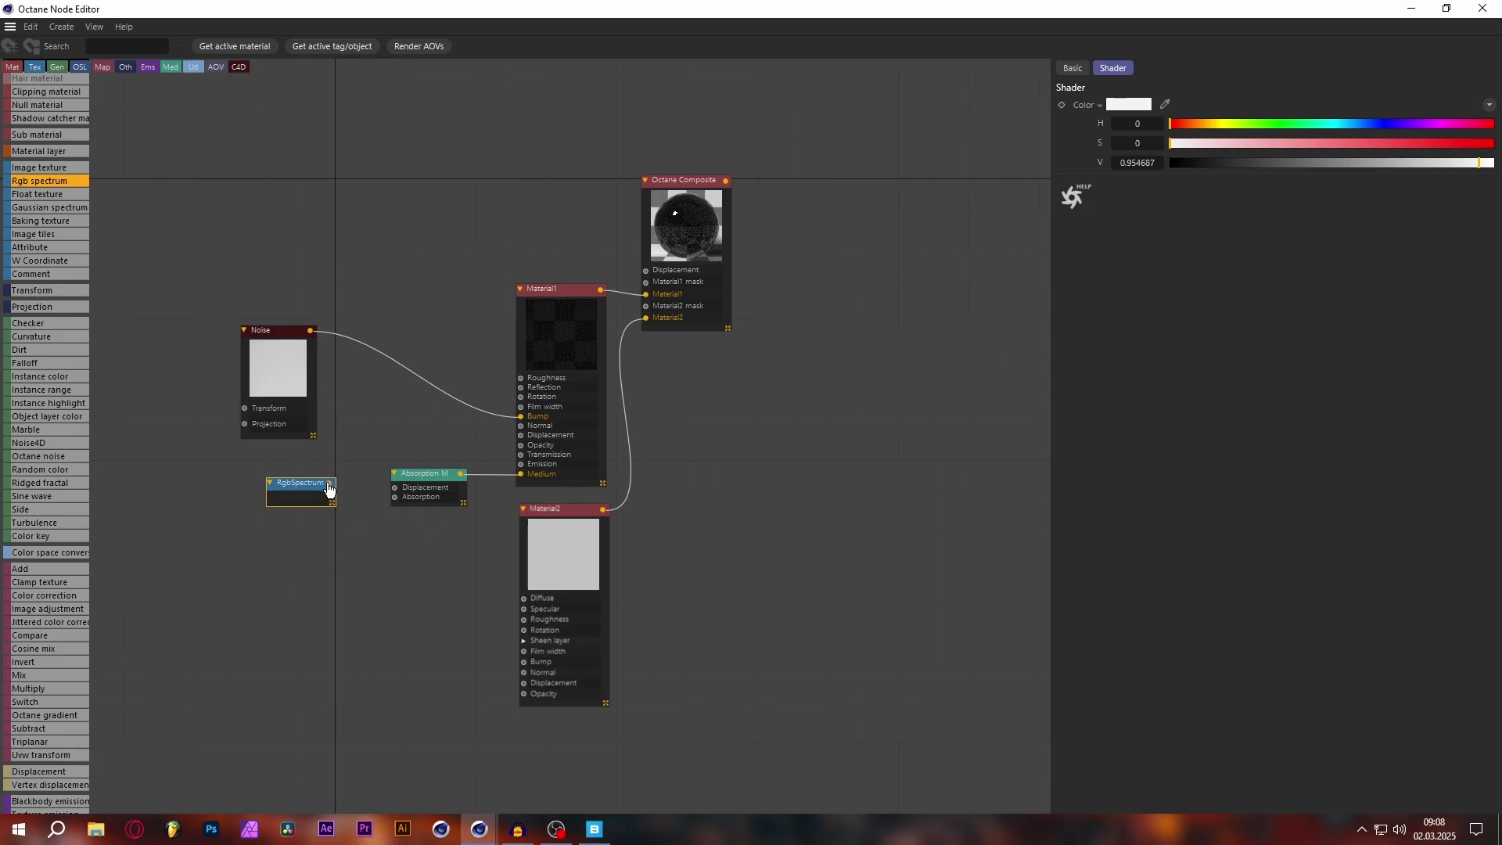
pyautogui.moveTo(329, 483); pyautogui.dragTo(395, 499)
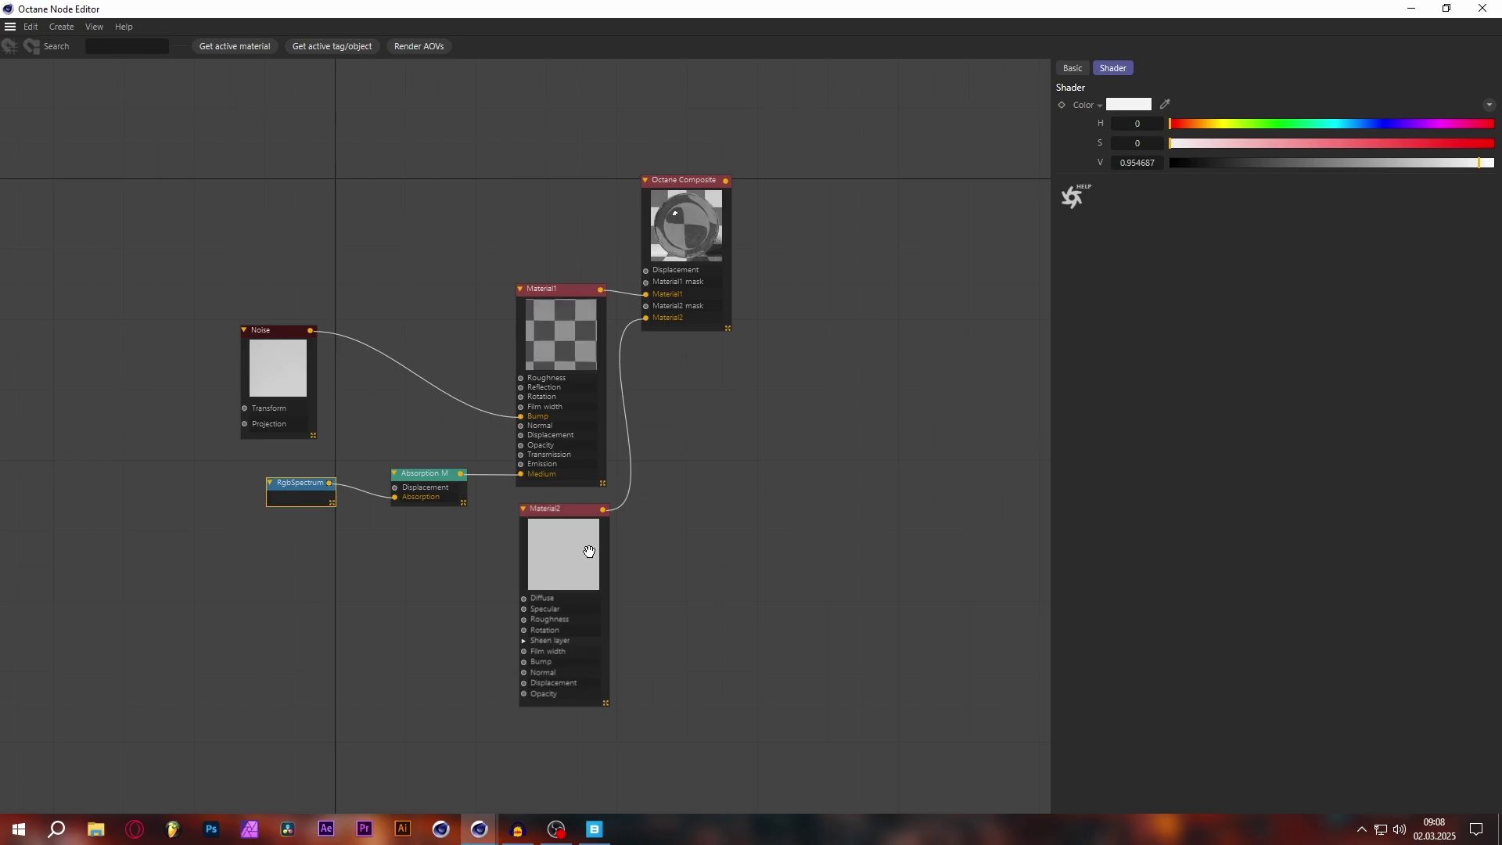
pyautogui.moveTo(574, 548); pyautogui.dragTo(579, 553)
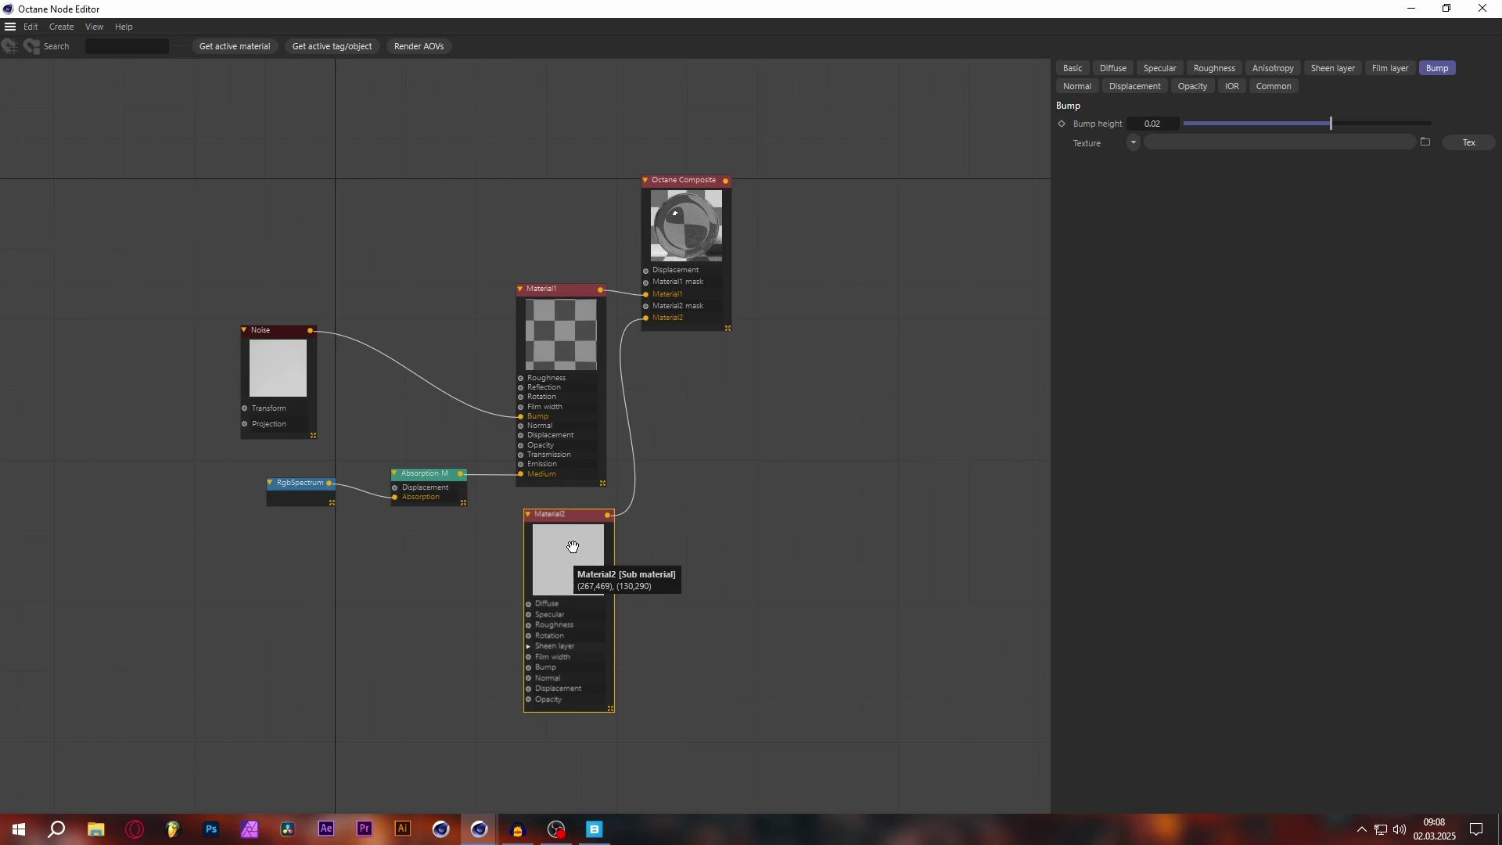
# Set Material1's Reflection float to 0.2 and its IOR index to 1.2
pyautogui.click(560, 337)
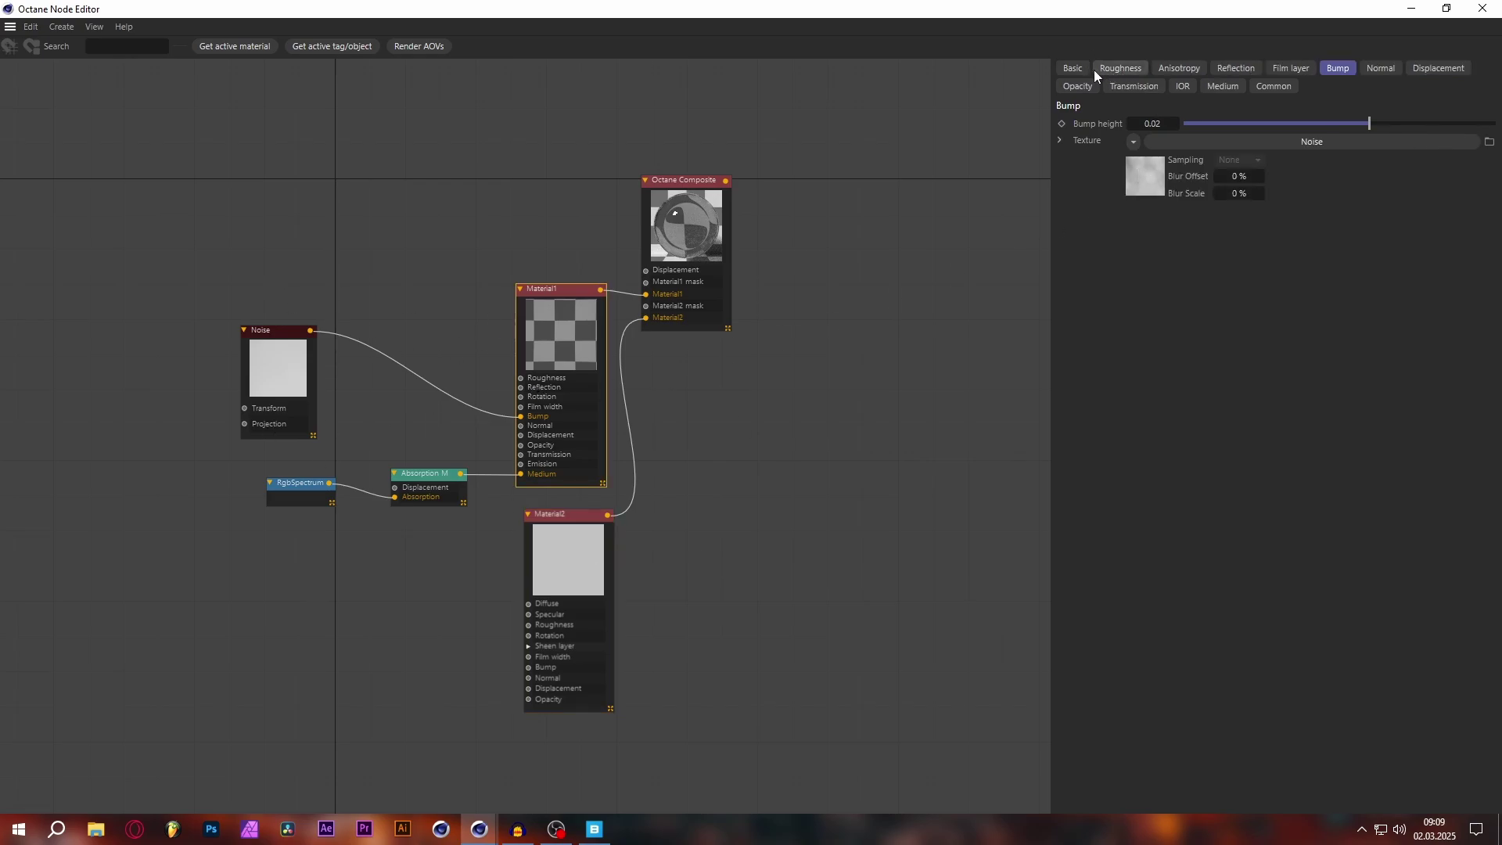
pyautogui.click(1236, 68)
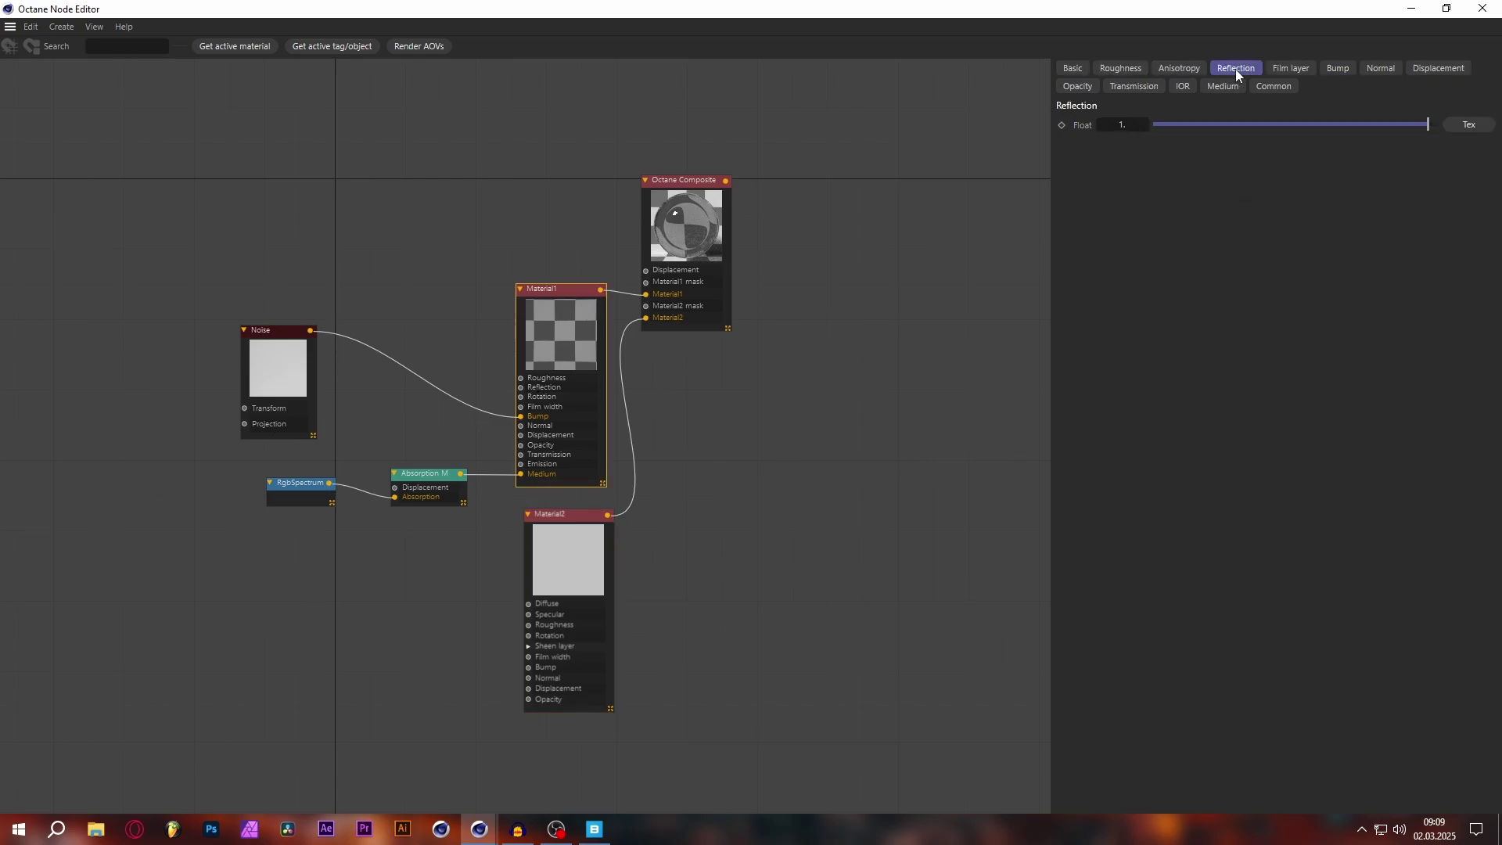
pyautogui.click(1131, 128)
pyautogui.write('0.2')
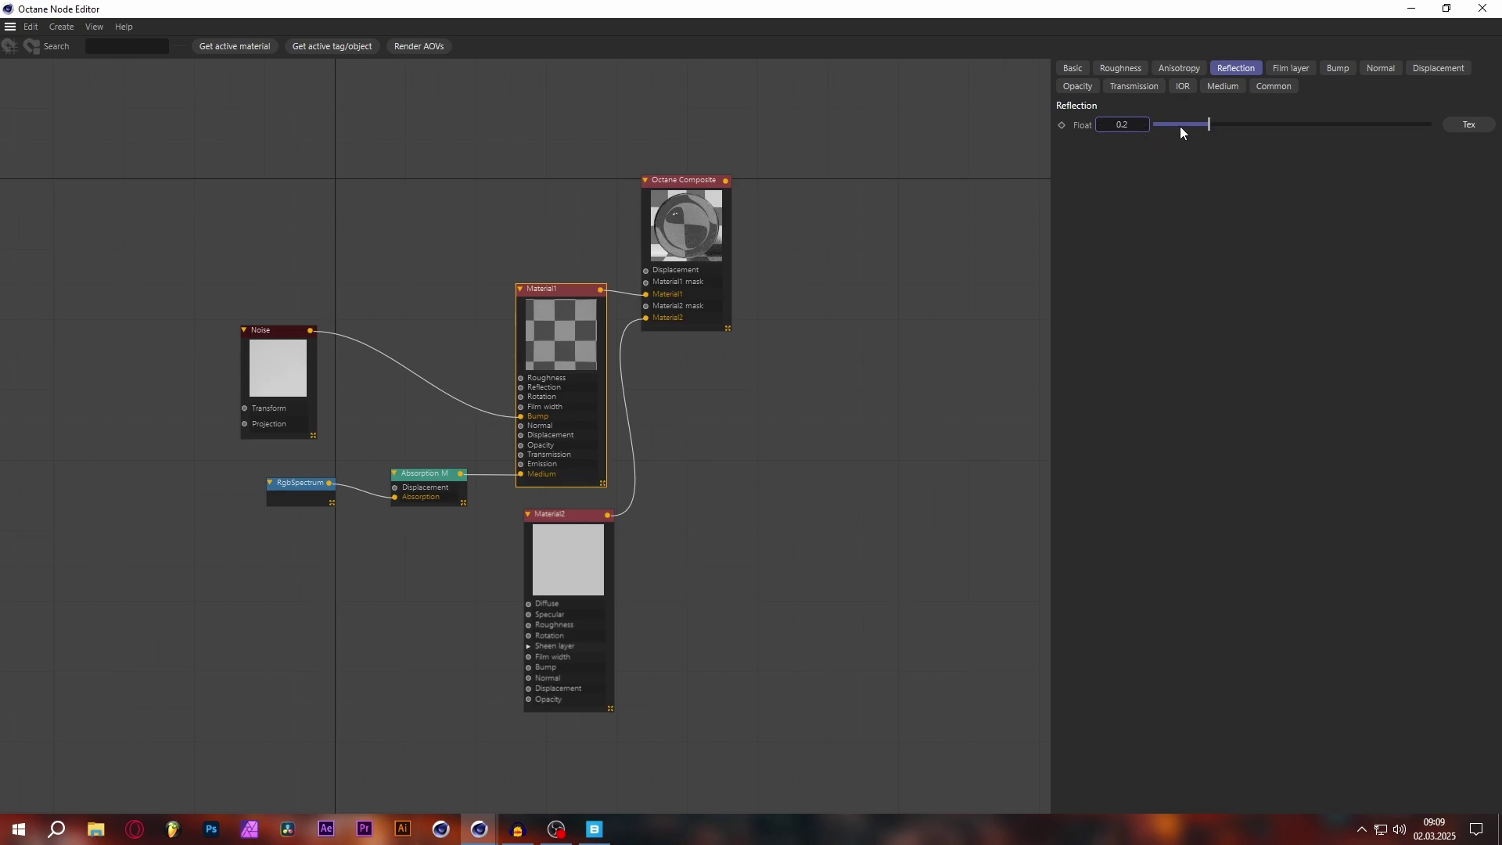
pyautogui.click(1183, 86)
pyautogui.write('1.2')
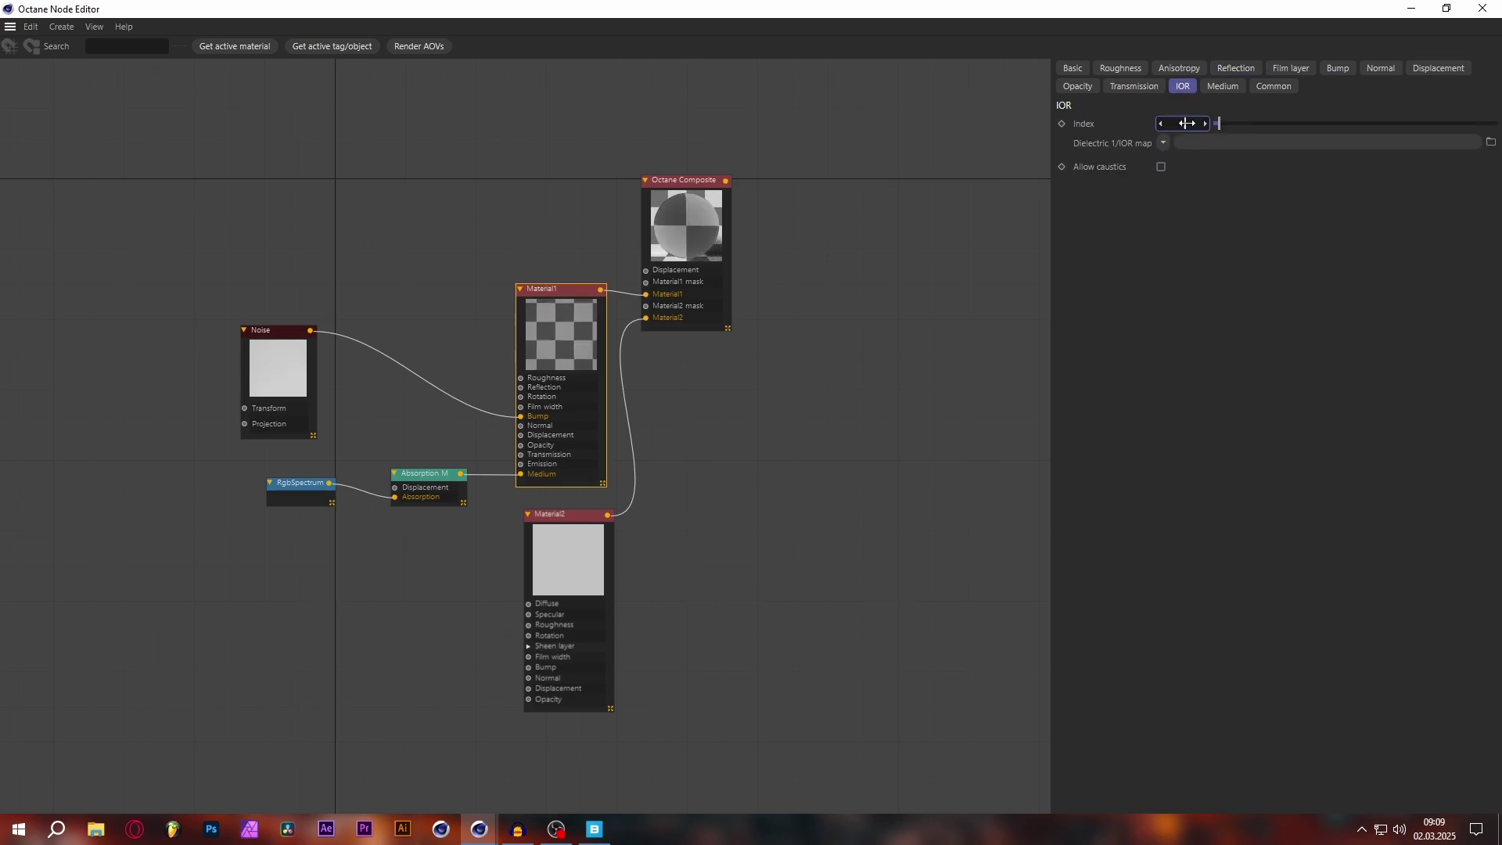
pyautogui.press('Return')
pyautogui.scroll(1, 422, 440)
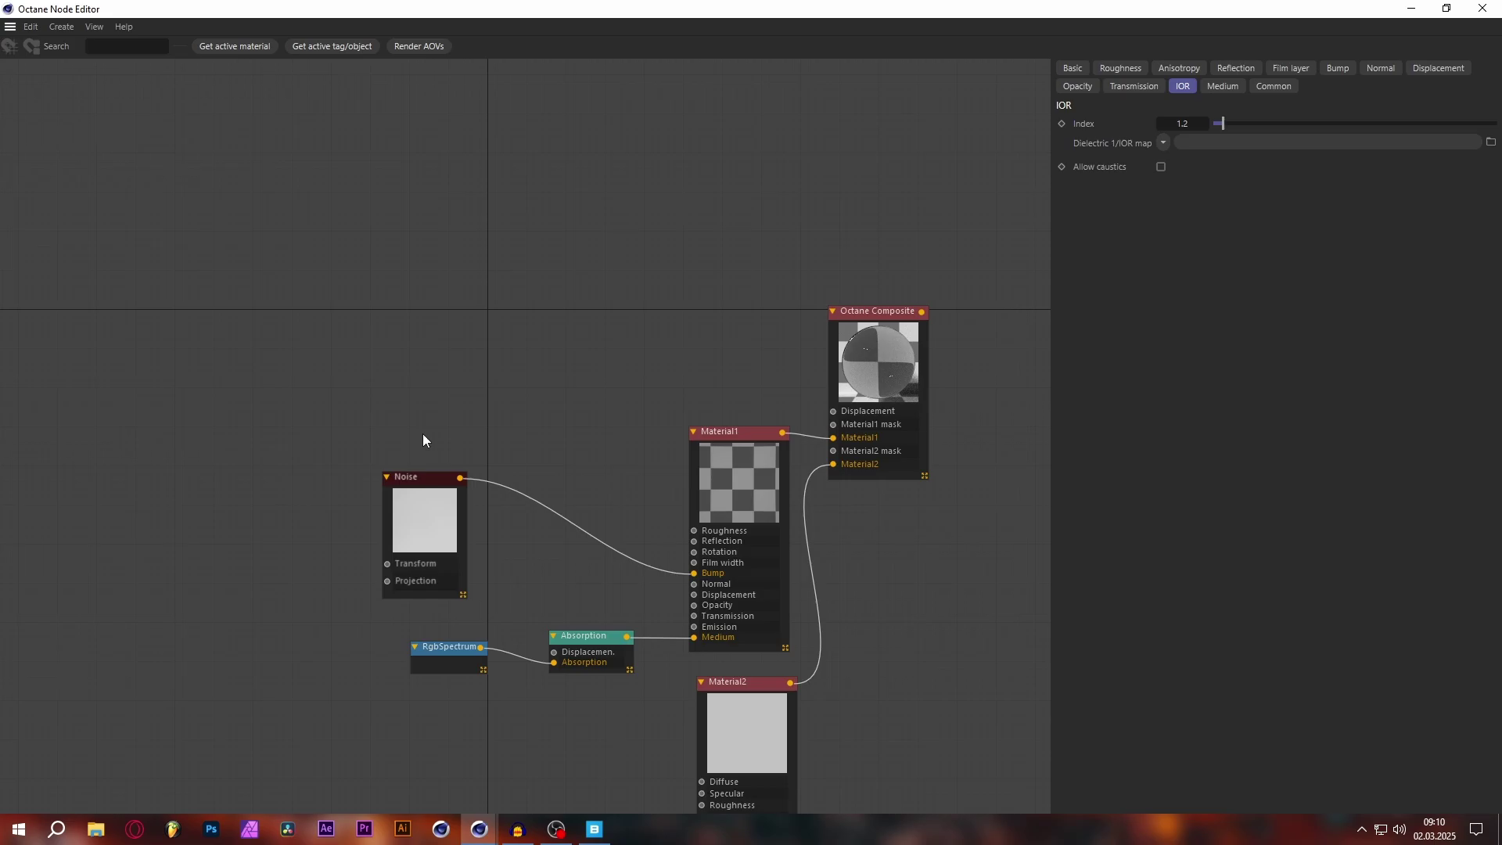
# Add a Dirt node and an Octane Gradient, wiring Dirt into the Gradient's Texture input
pyautogui.moveTo(33, 326)
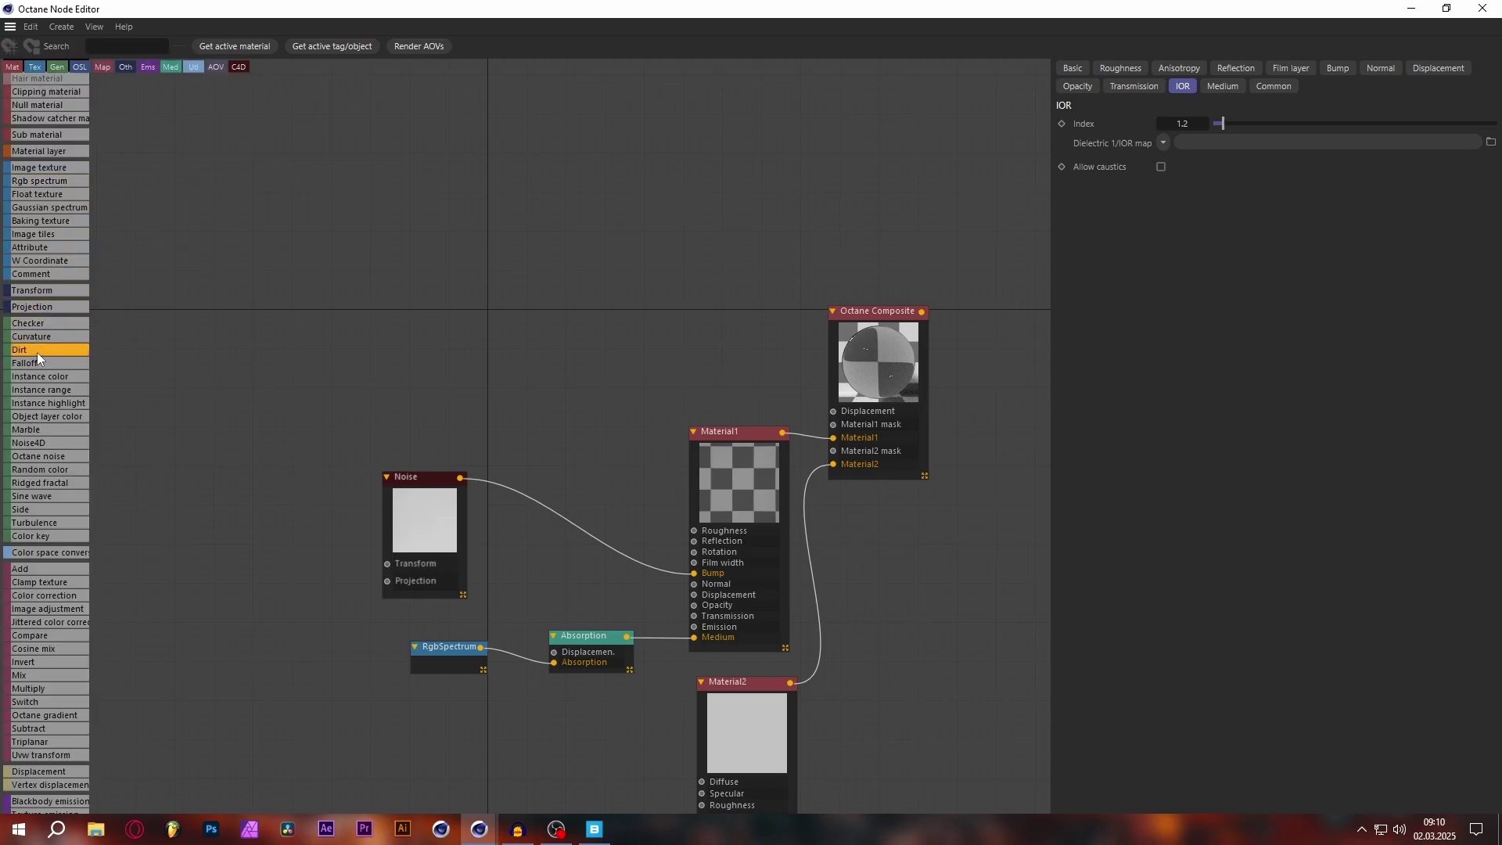
pyautogui.click(454, 332)
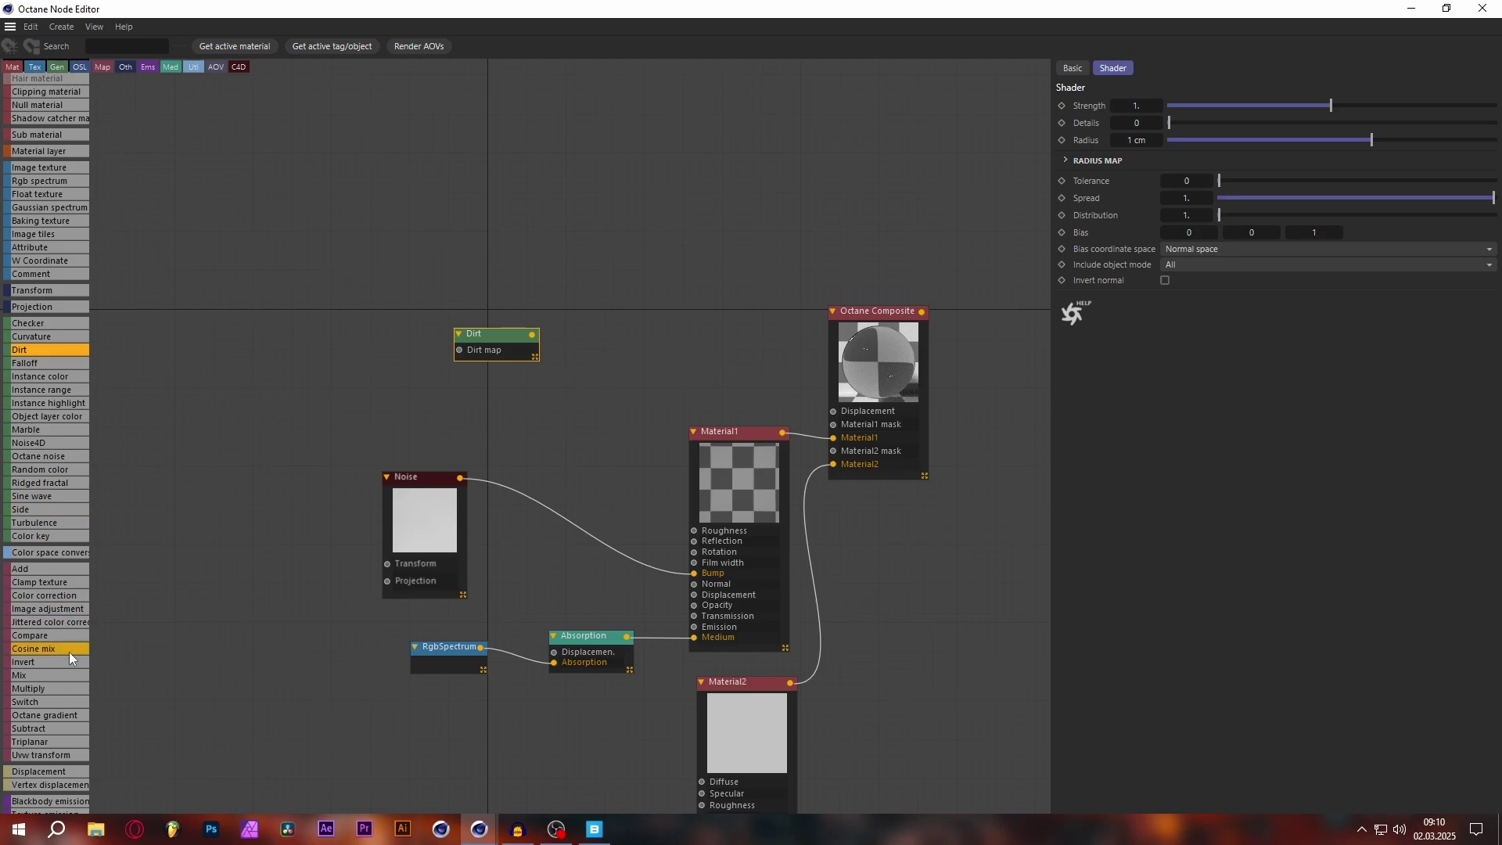
pyautogui.click(40, 717)
pyautogui.click(562, 327)
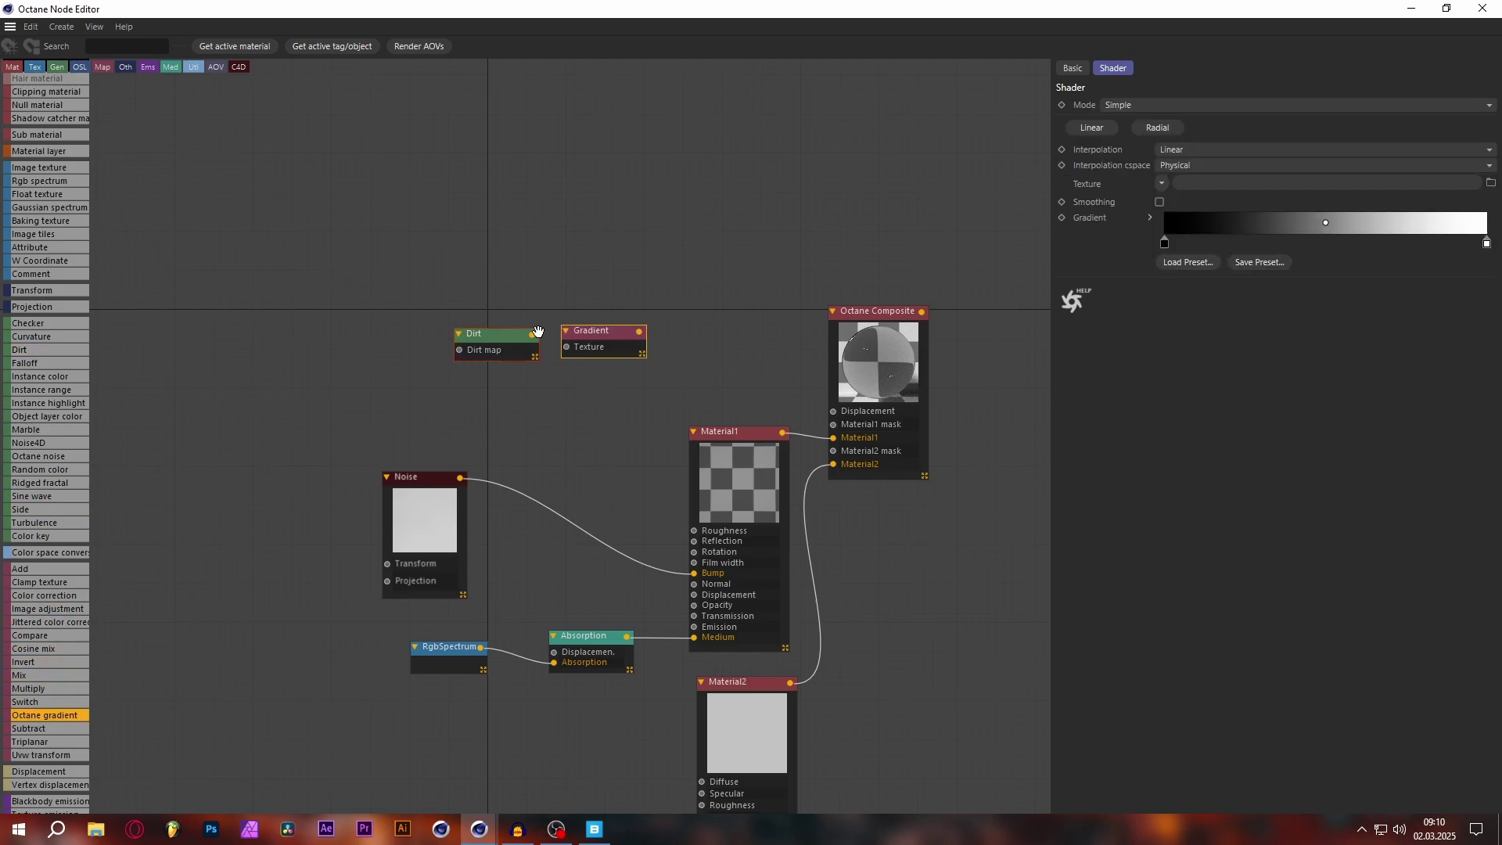
pyautogui.moveTo(527, 334); pyautogui.dragTo(627, 338)
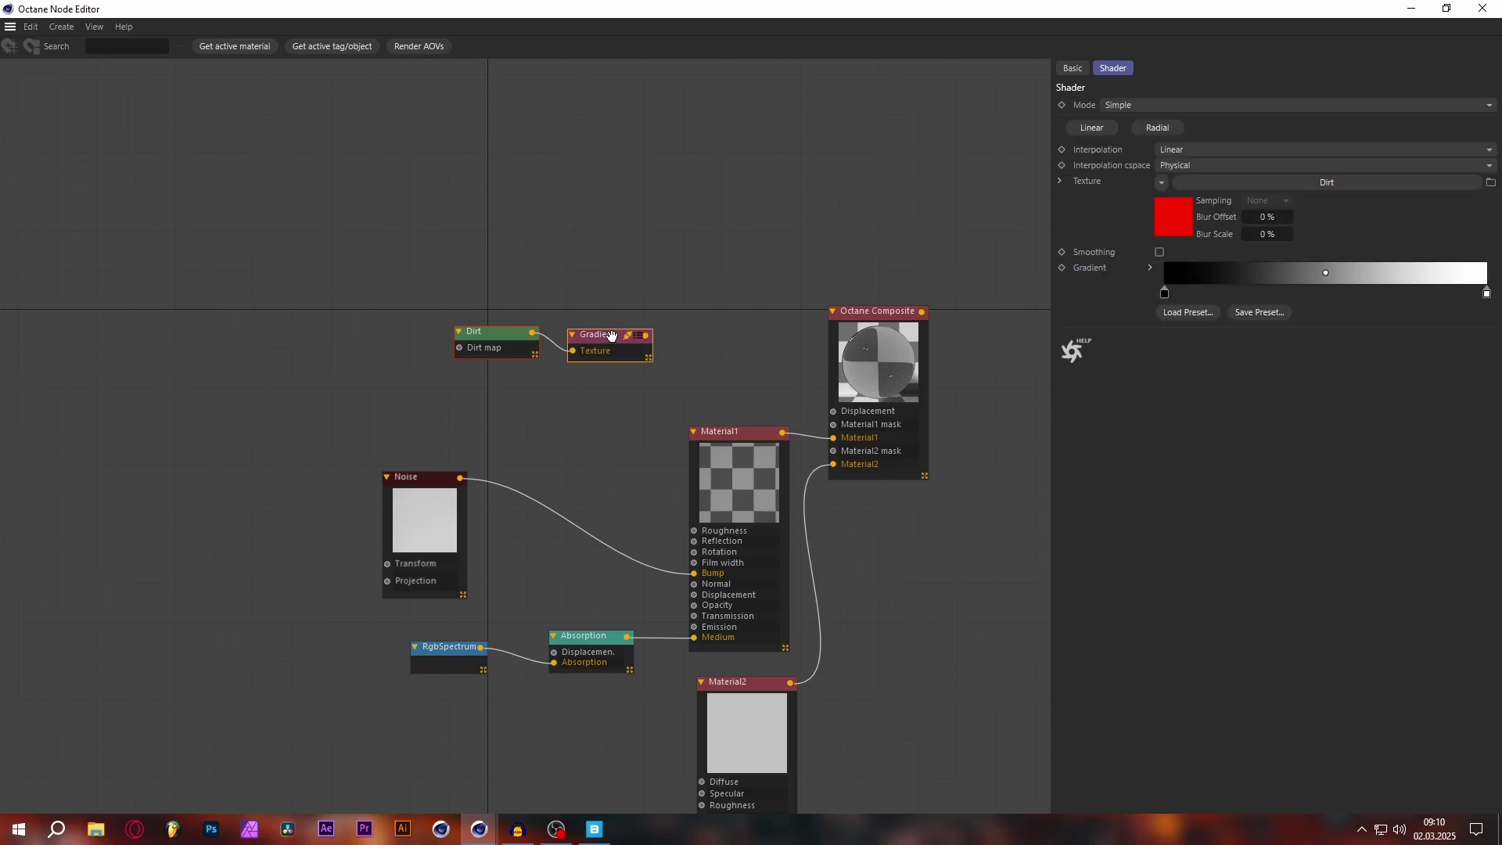
pyautogui.click(494, 338)
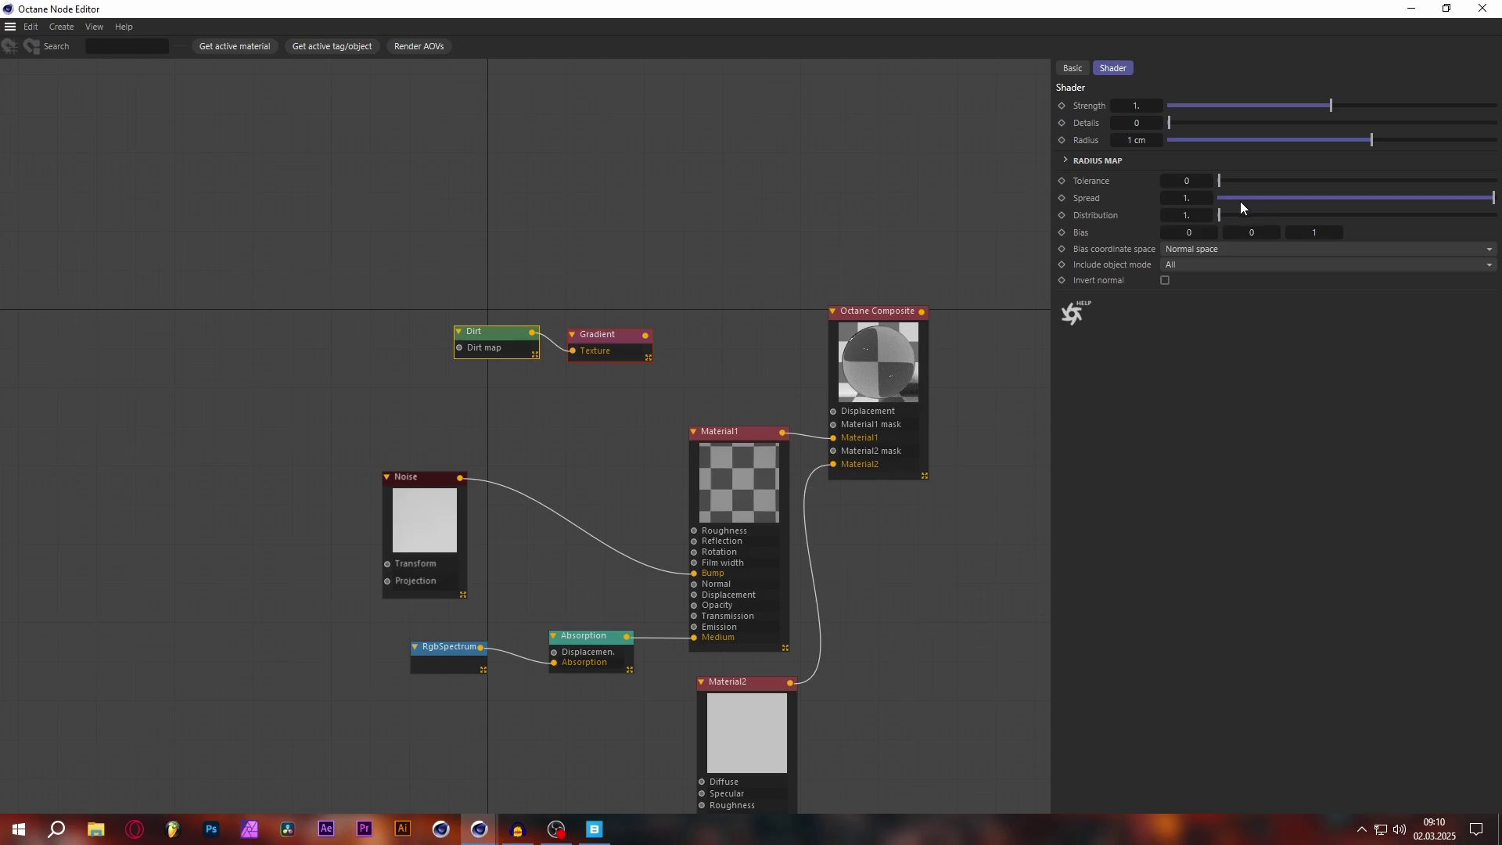
pyautogui.click(579, 333)
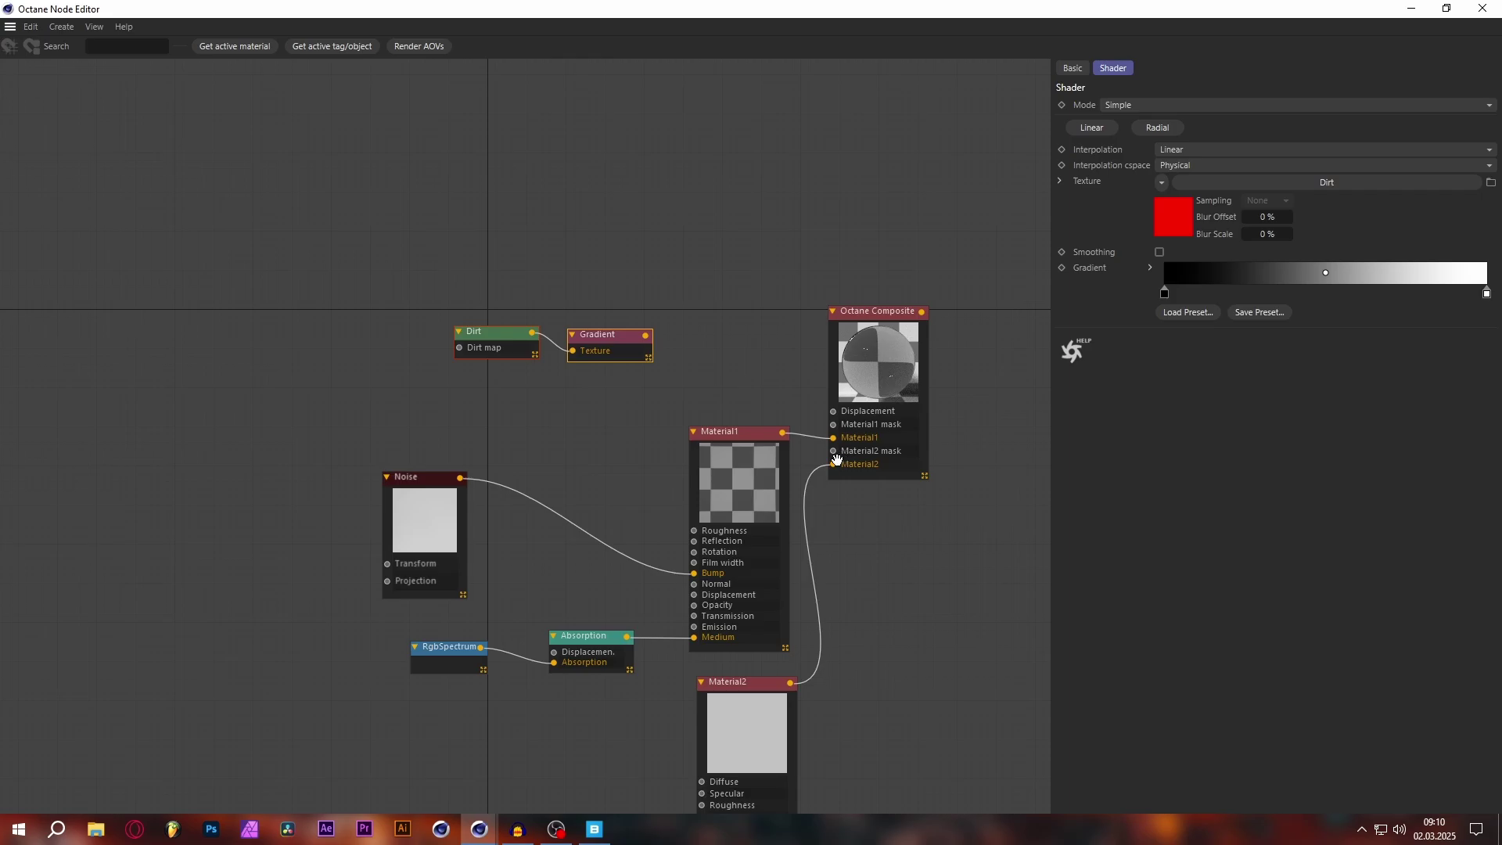
# Add an Add node above Material1 and connect the Gradient into its Texture2
pyautogui.moveTo(23, 270)
pyautogui.moveTo(23, 569); pyautogui.dragTo(727, 258)
pyautogui.moveTo(645, 335); pyautogui.dragTo(695, 363)
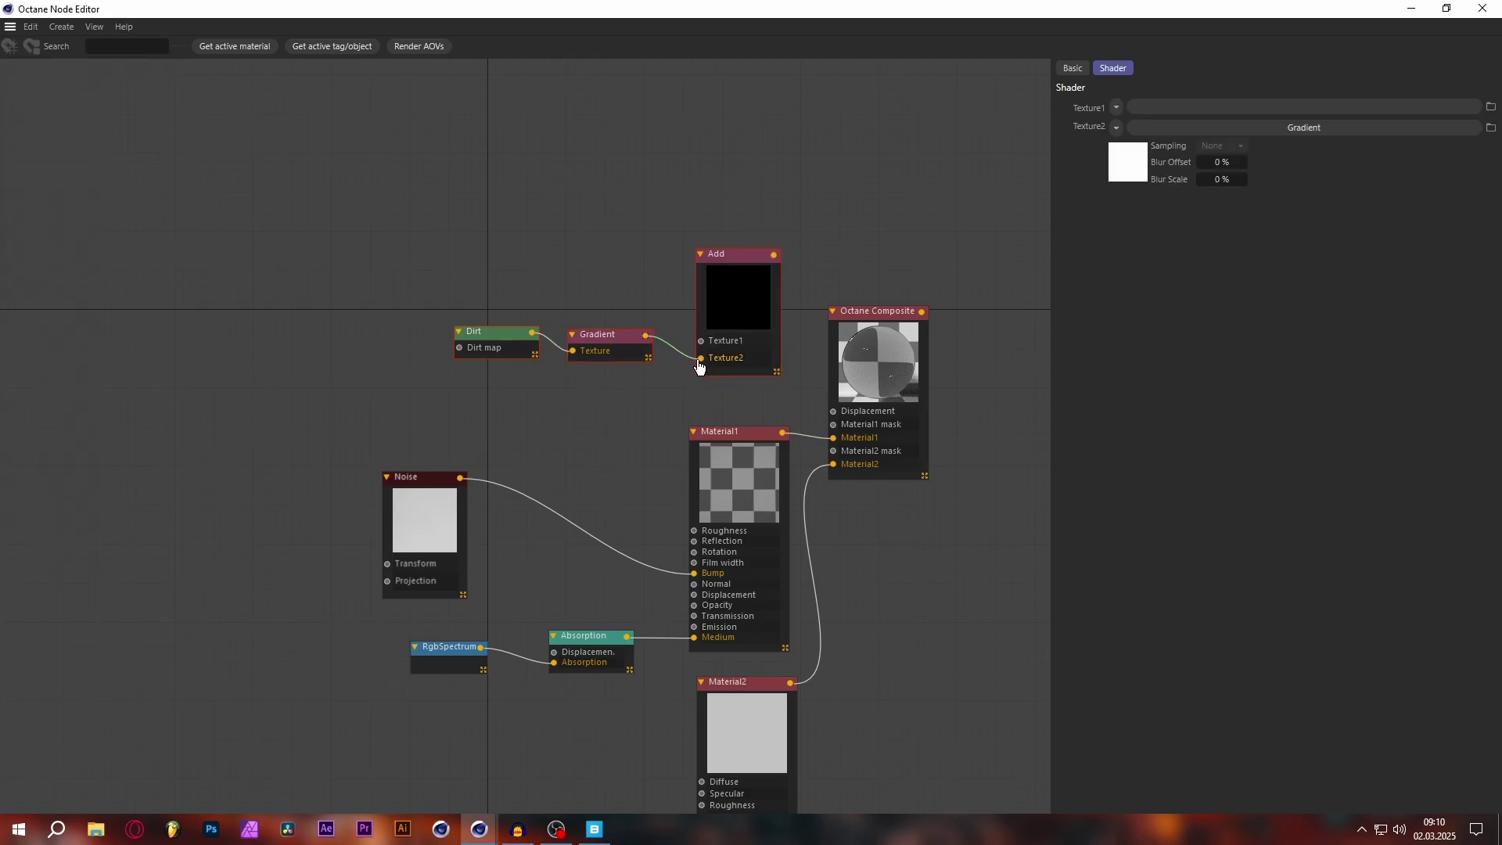
pyautogui.moveTo(438, 335); pyautogui.dragTo(595, 365)
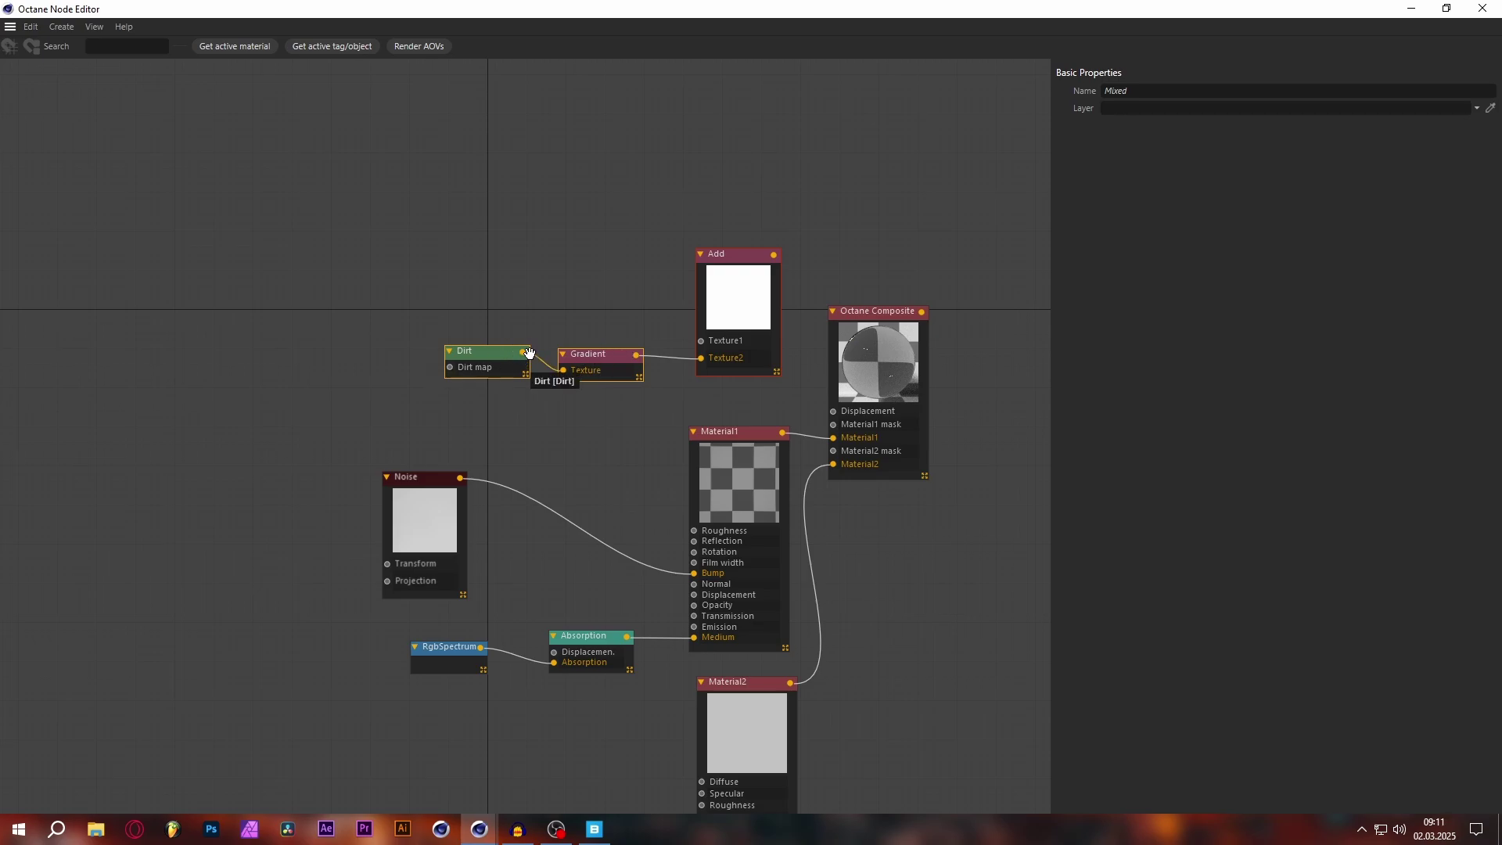
pyautogui.click(485, 302)
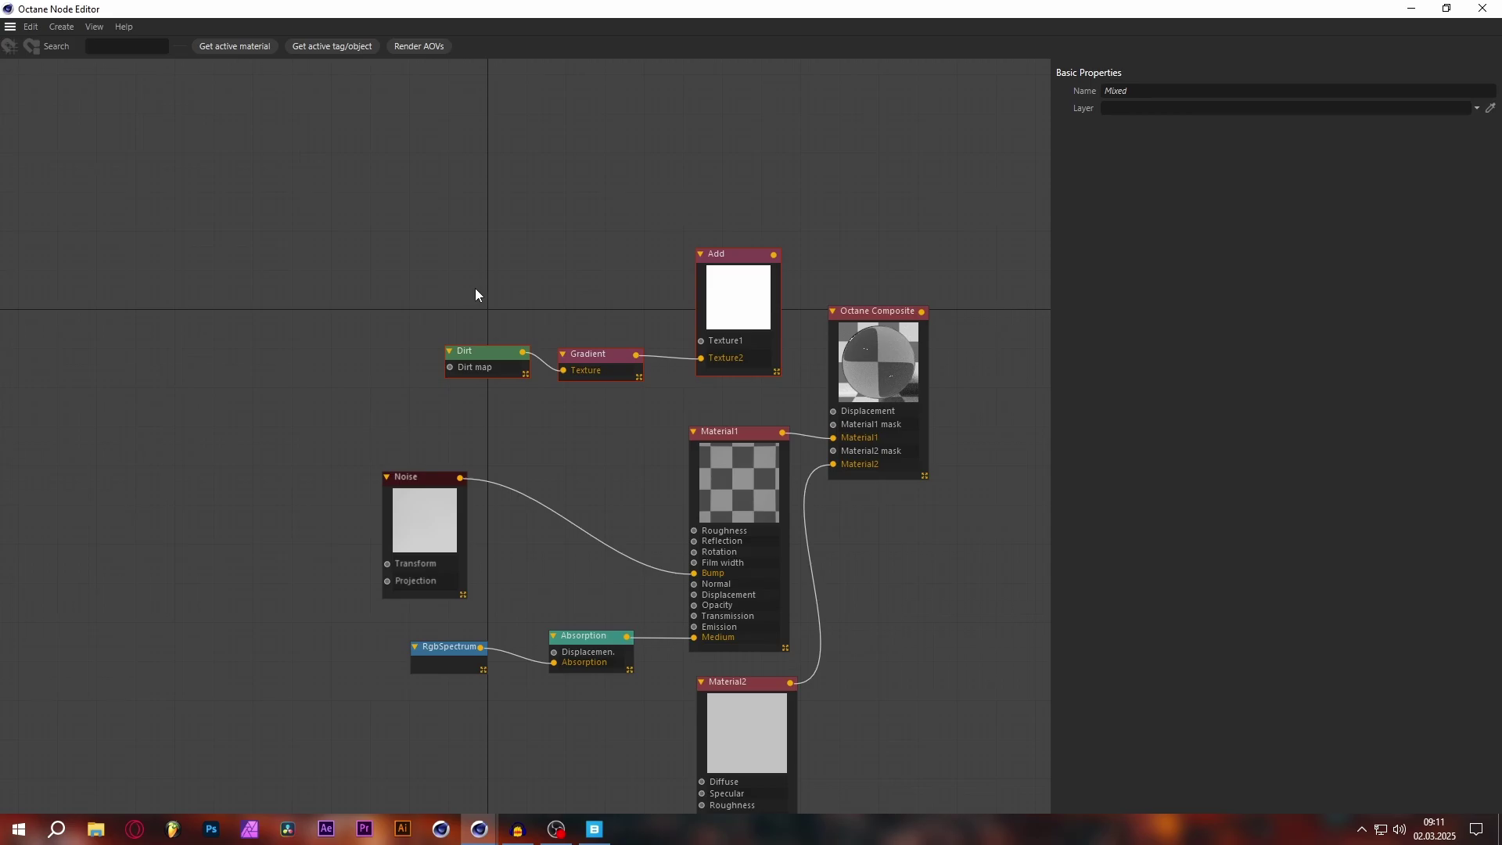
# Add an Image Texture loaded with the sea water foam PNG, driven by a new Transform node
pyautogui.moveTo(15, 305)
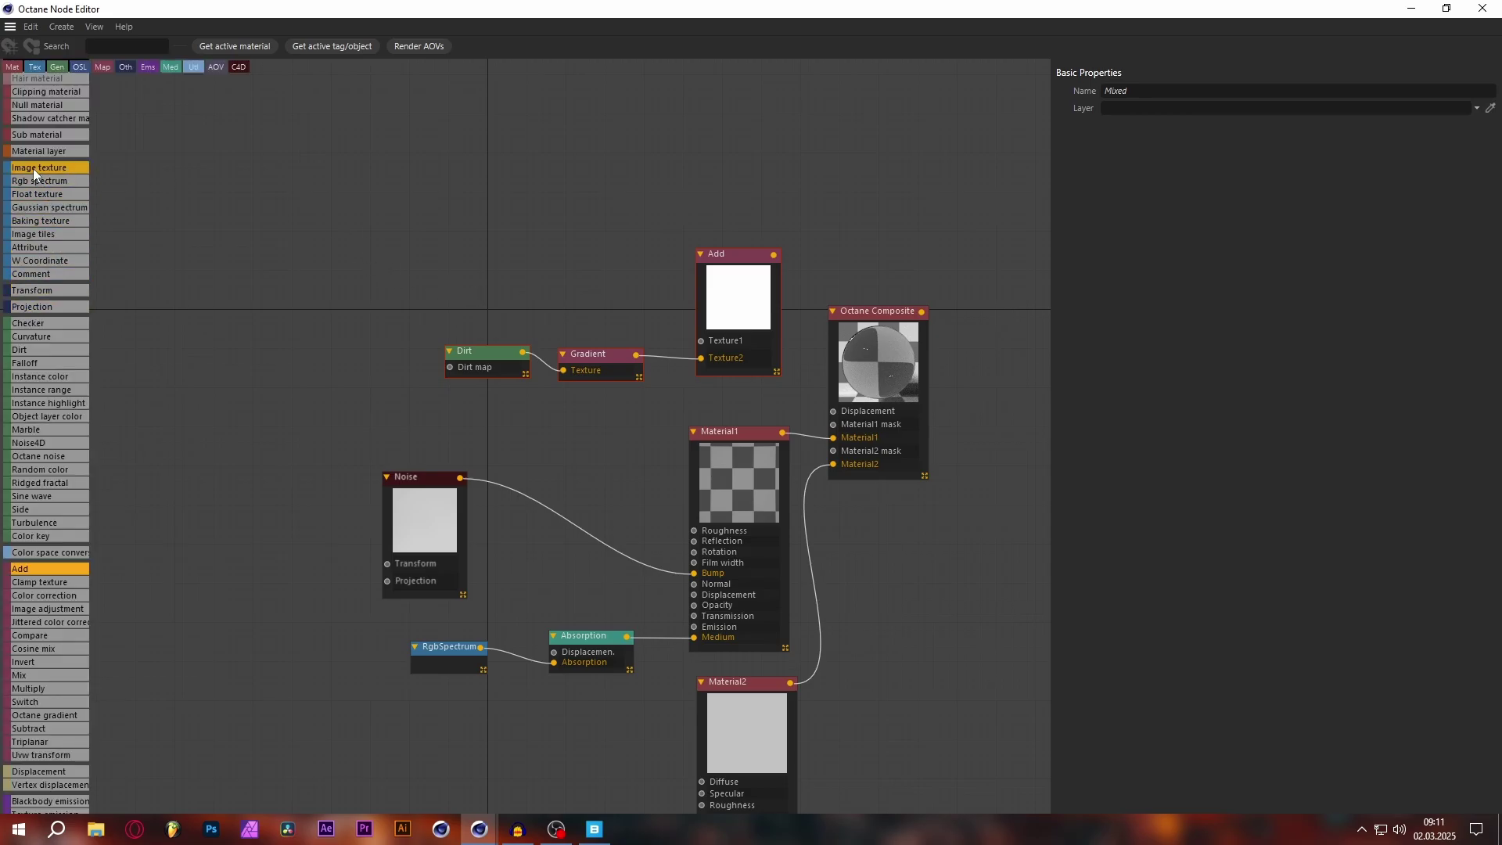
pyautogui.moveTo(33, 167); pyautogui.dragTo(459, 201)
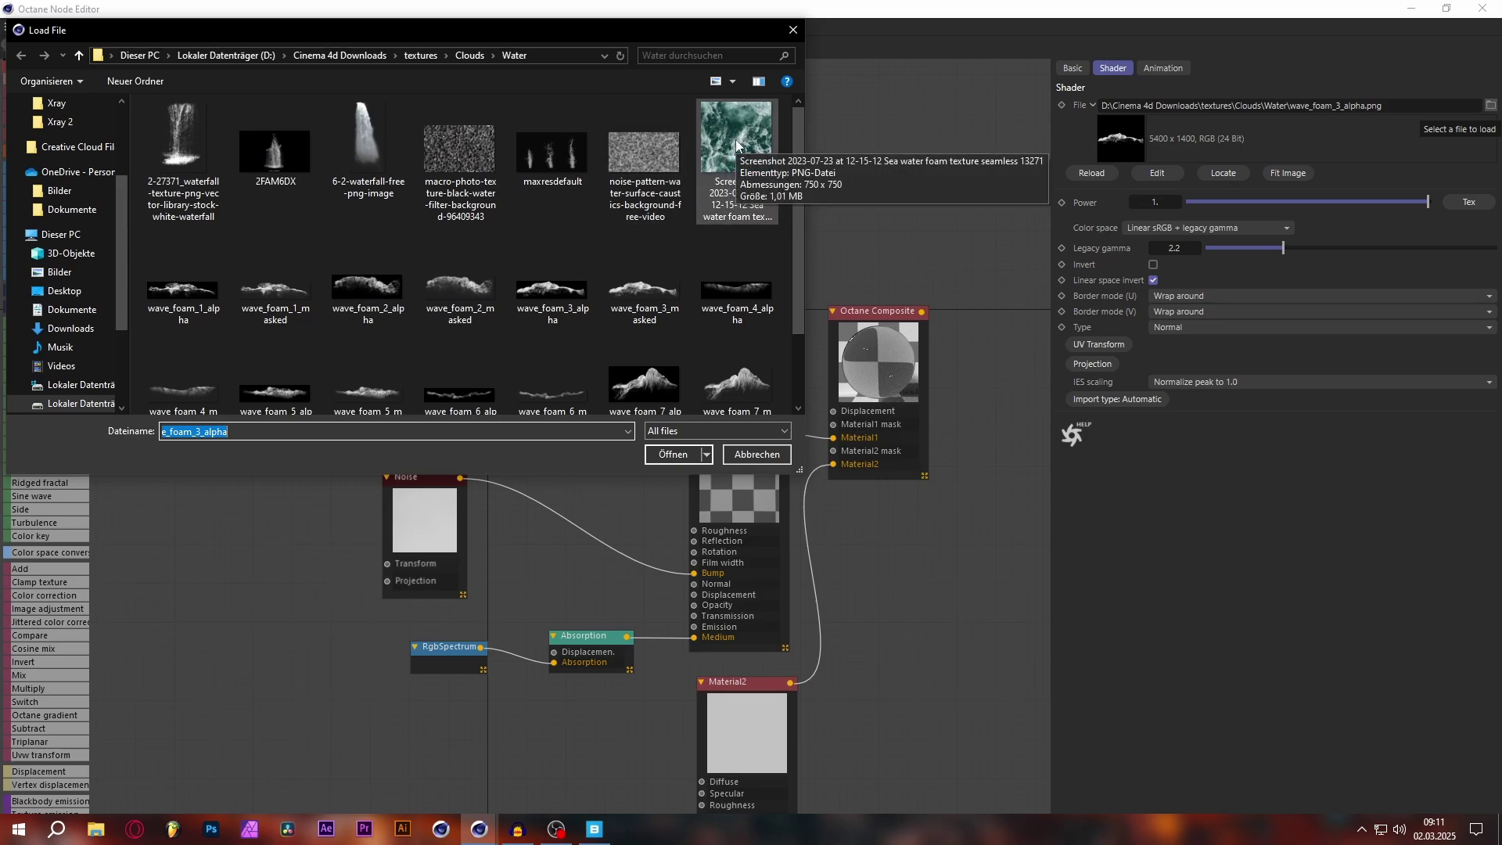
pyautogui.doubleClick(736, 146)
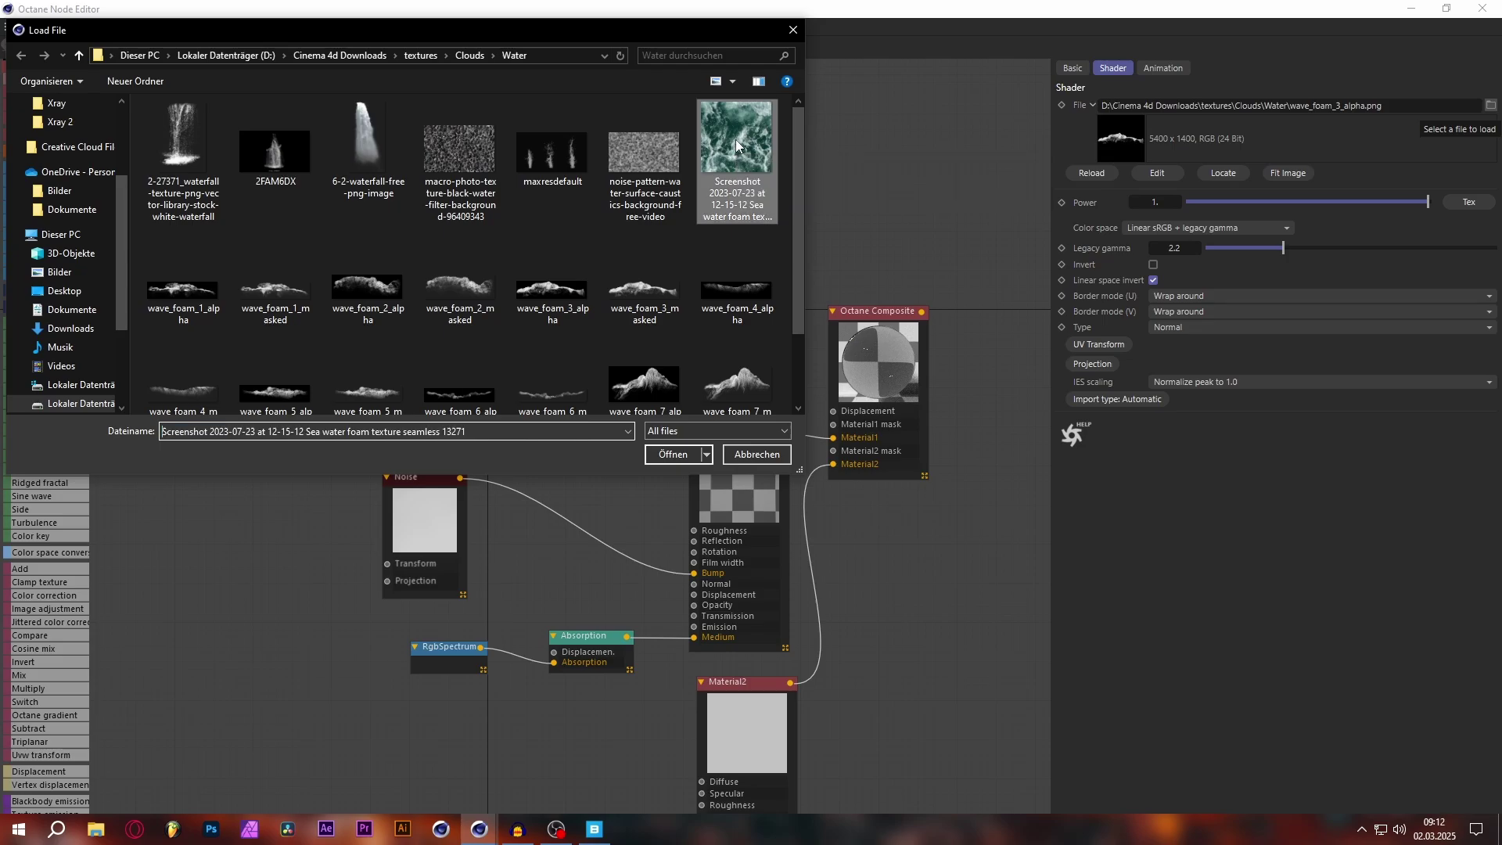
pyautogui.click(861, 491)
pyautogui.moveTo(20, 221); pyautogui.dragTo(417, 295)
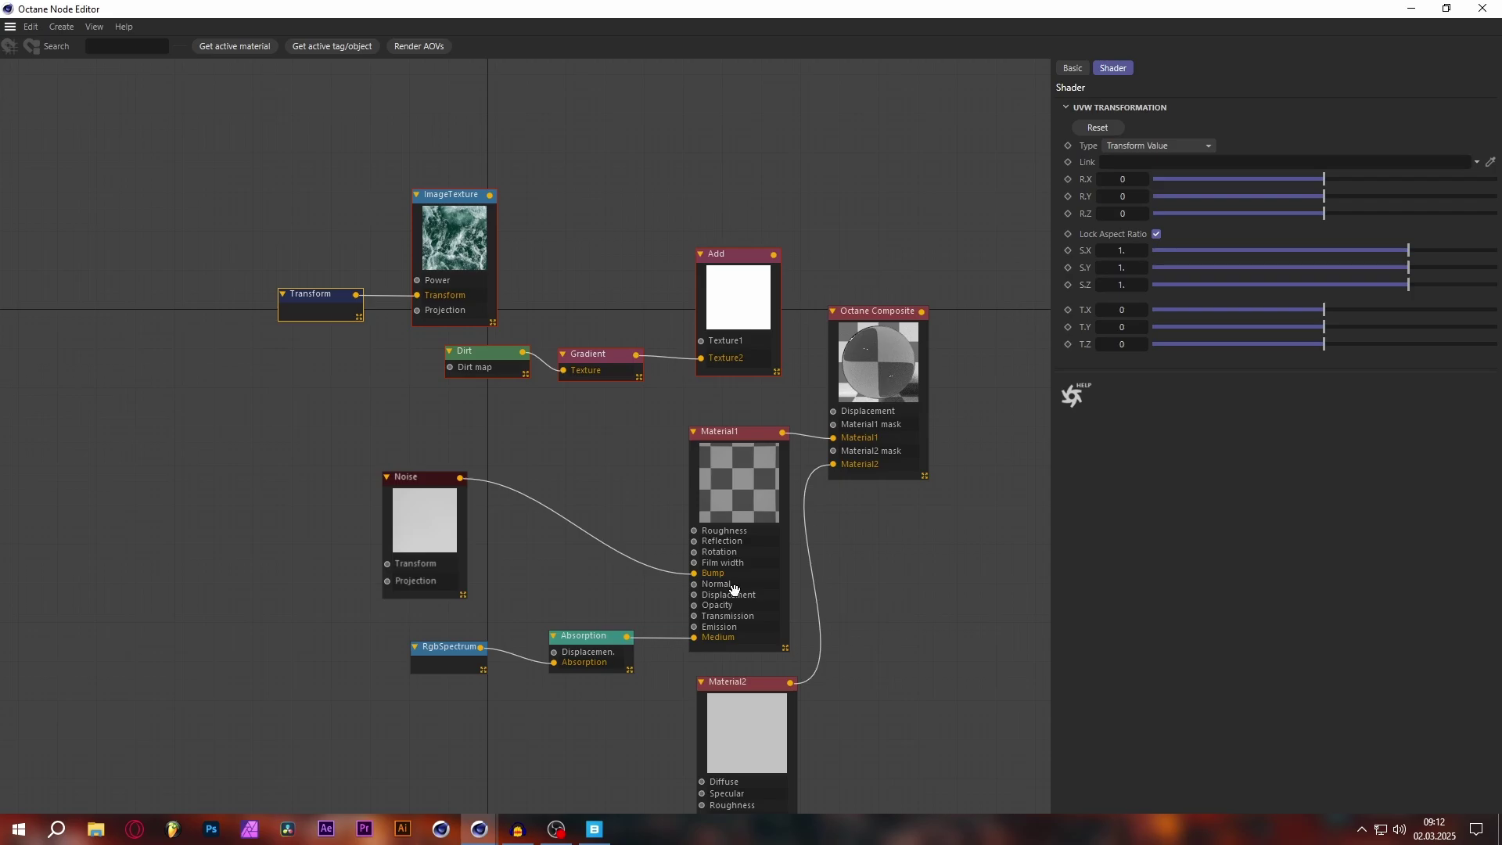
# Route the foam image through a Chaos node with random rotation and a Color Correction into Add's Texture1
pyautogui.moveTo(469, 235); pyautogui.dragTo(439, 230)
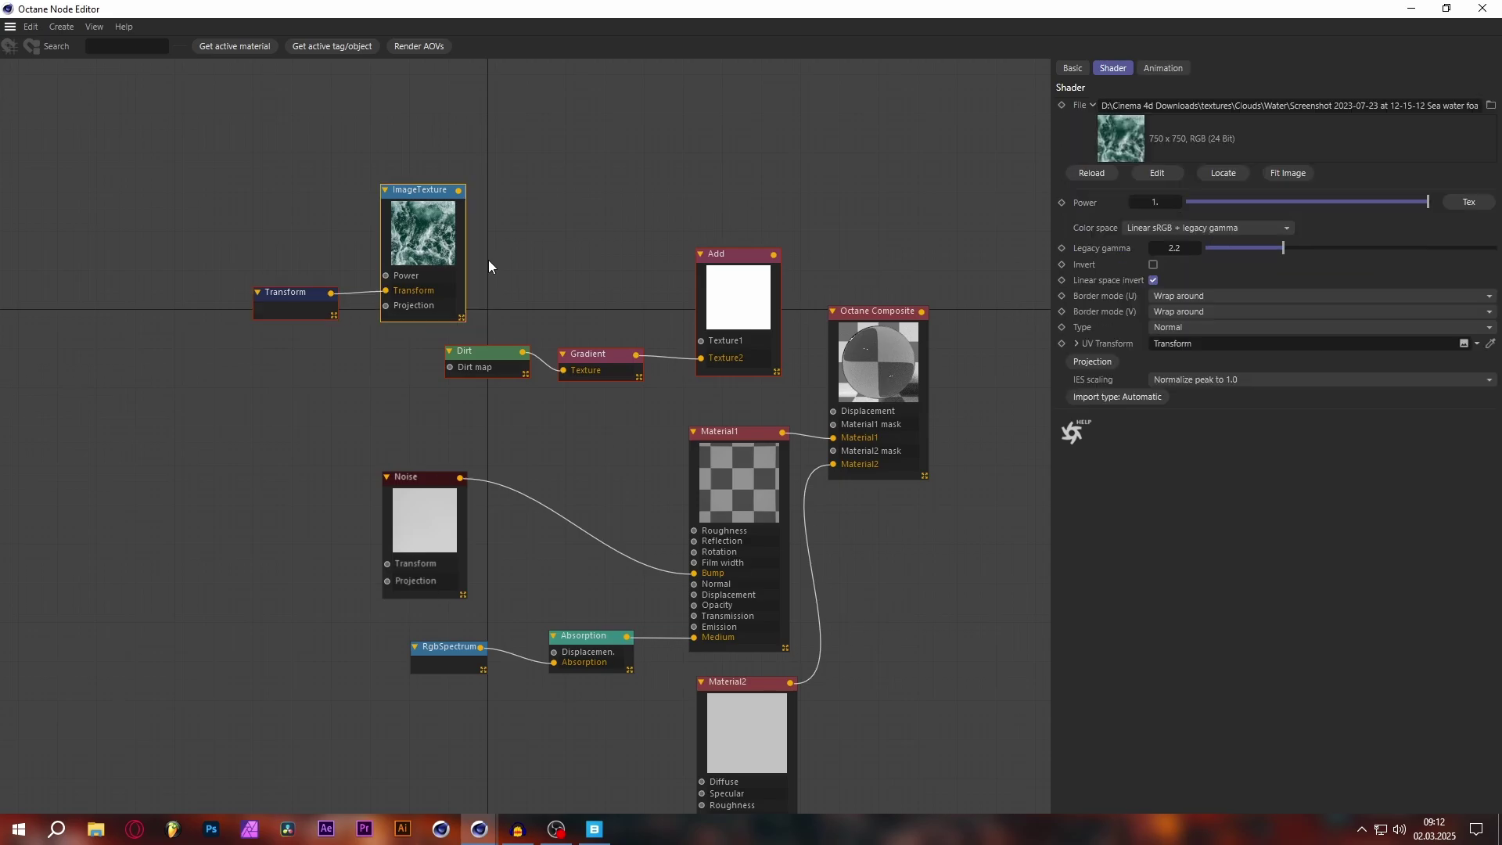
pyautogui.moveTo(4, 297)
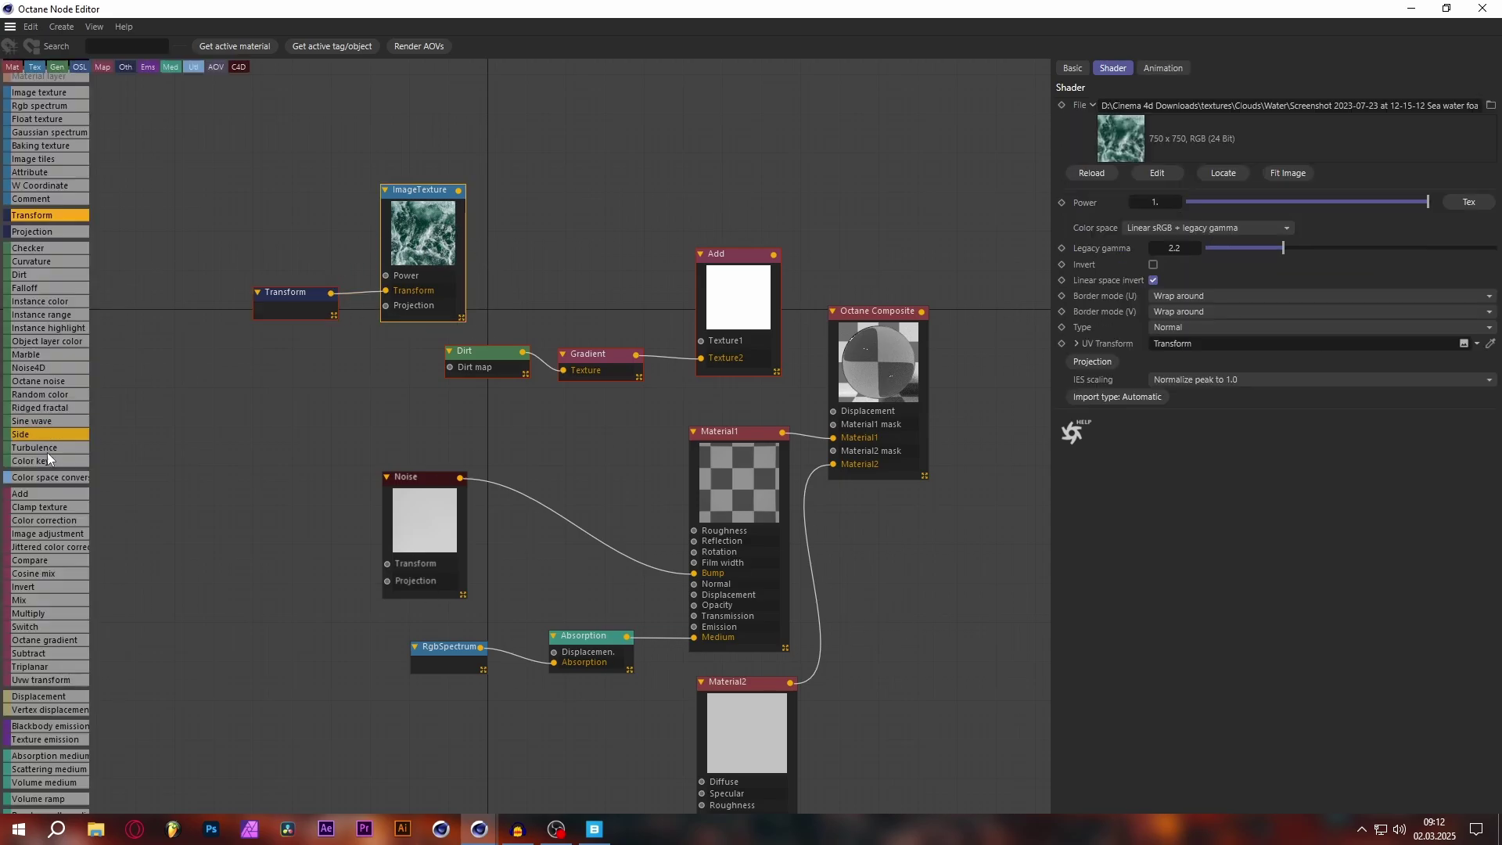
pyautogui.moveTo(27, 692); pyautogui.dragTo(486, 244)
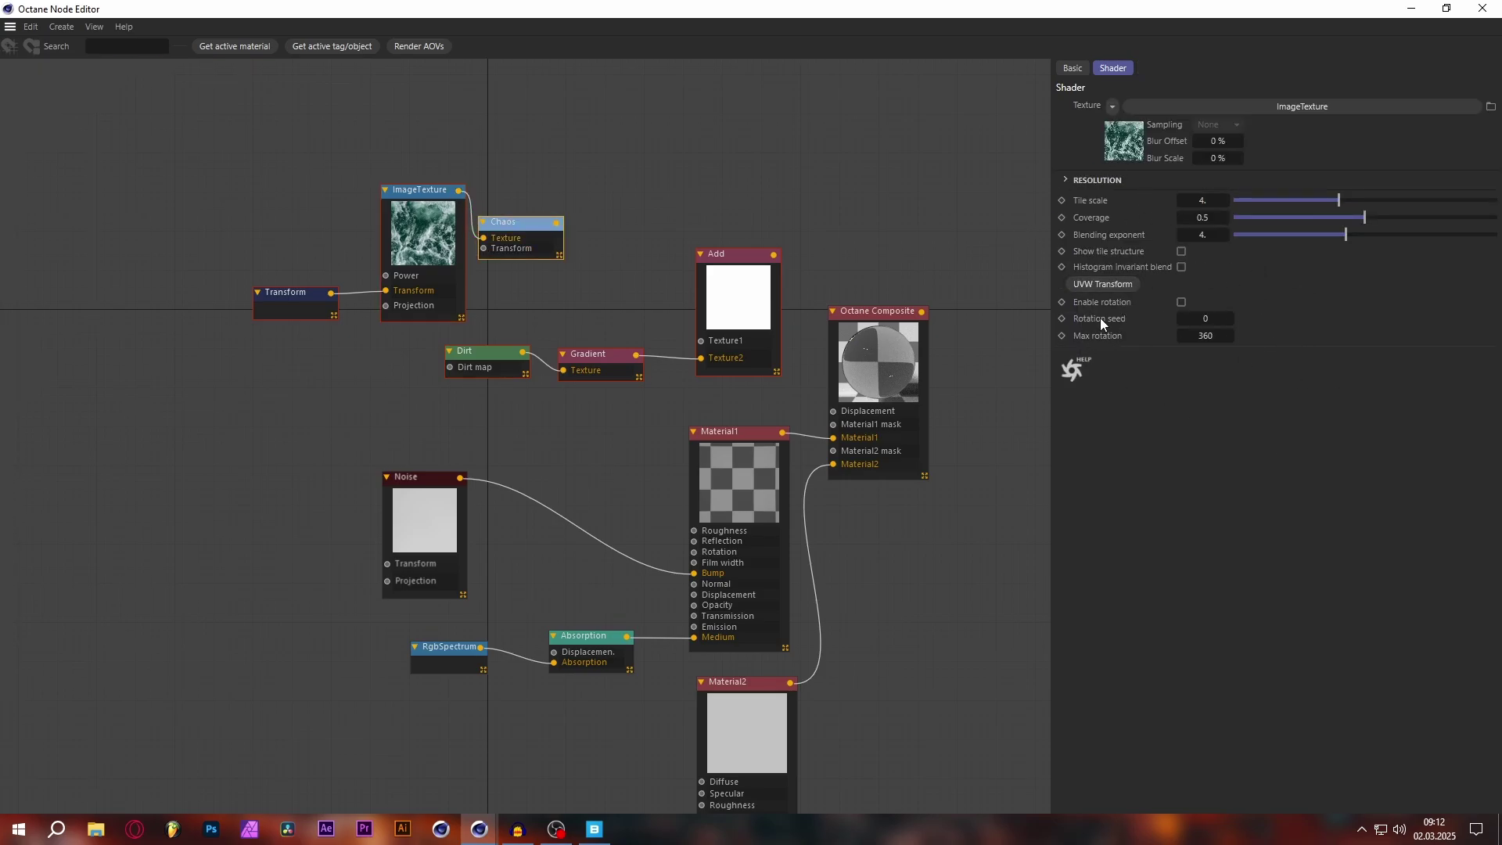
pyautogui.click(1182, 303)
pyautogui.moveTo(47, 196)
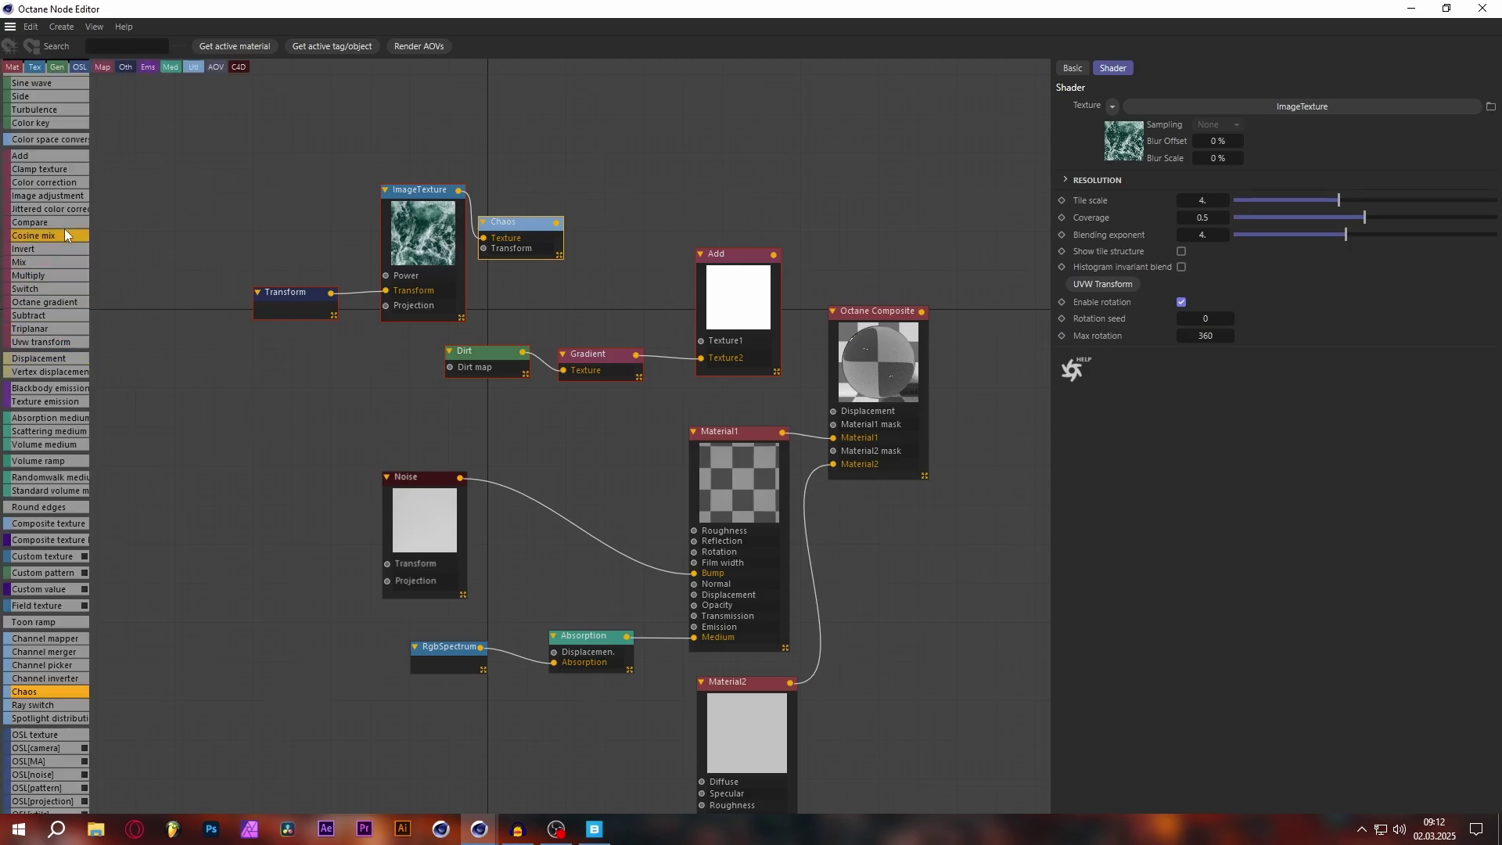
pyautogui.moveTo(61, 199); pyautogui.dragTo(585, 246)
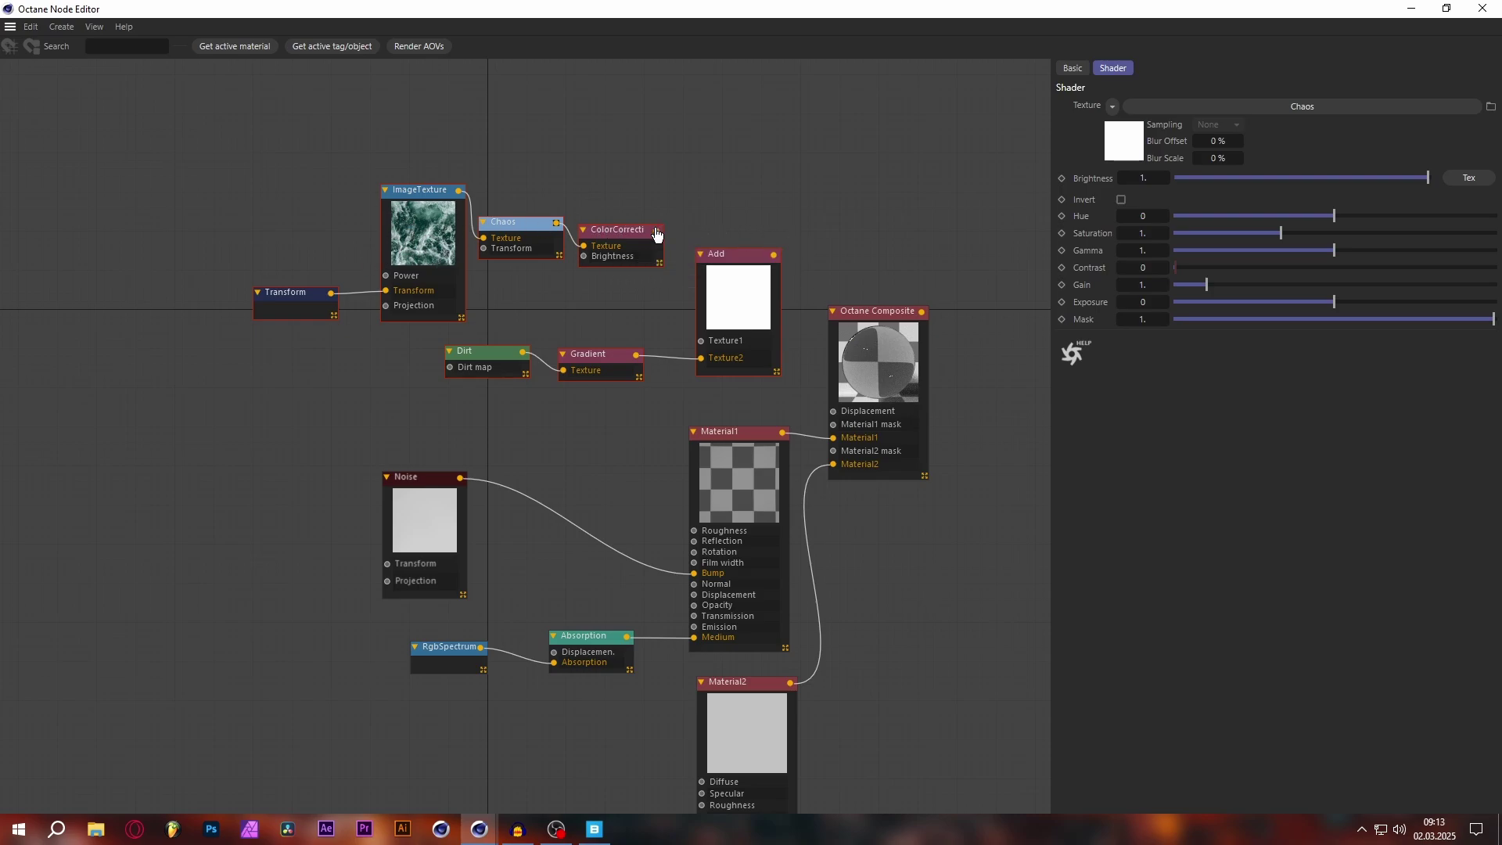
pyautogui.moveTo(657, 231); pyautogui.dragTo(701, 341)
pyautogui.scroll(-1, 604, 388)
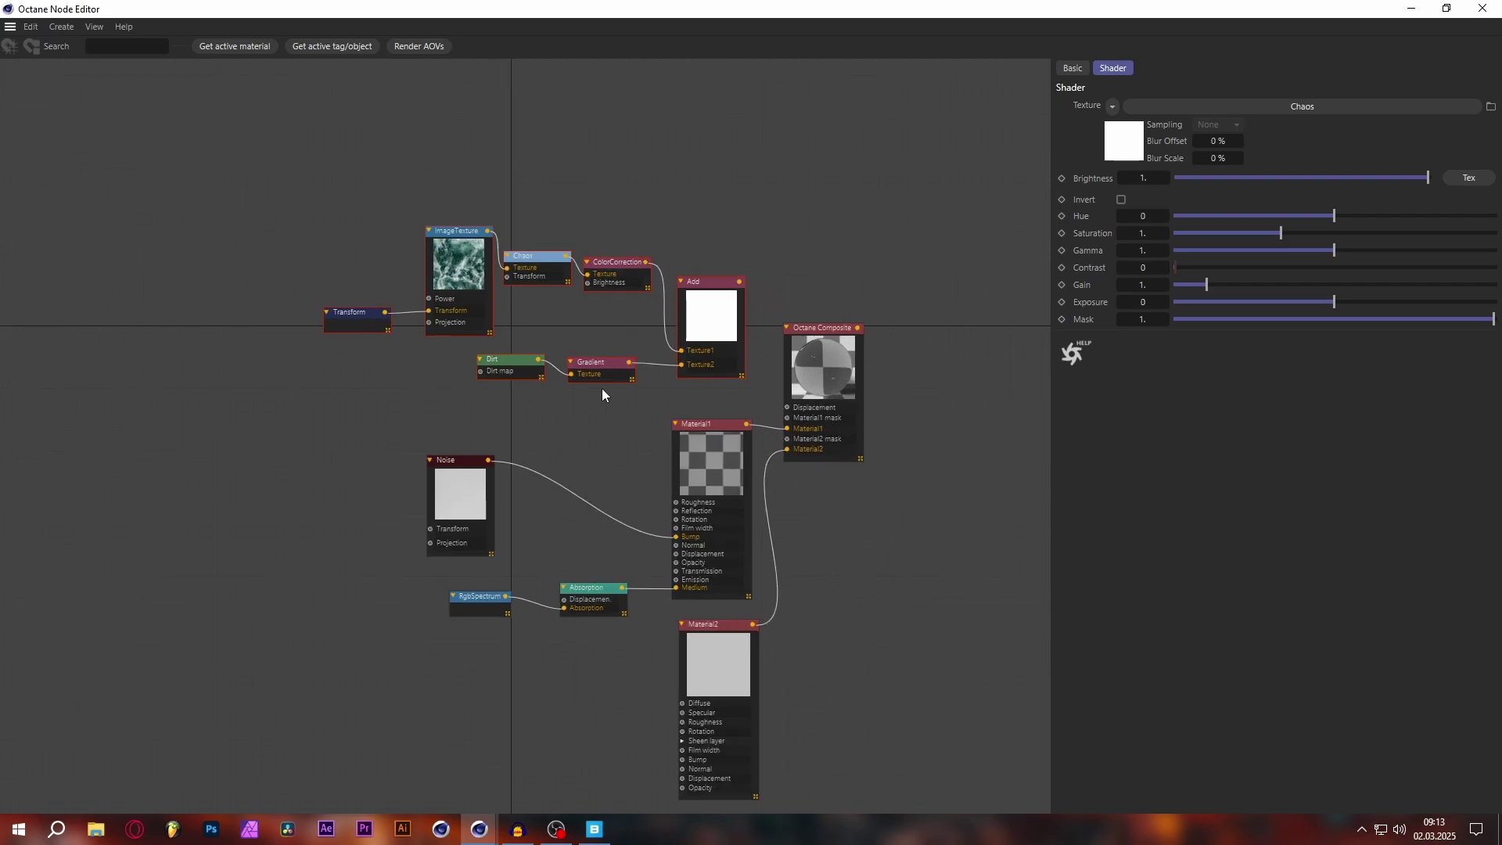
pyautogui.scroll(2, 860, 459)
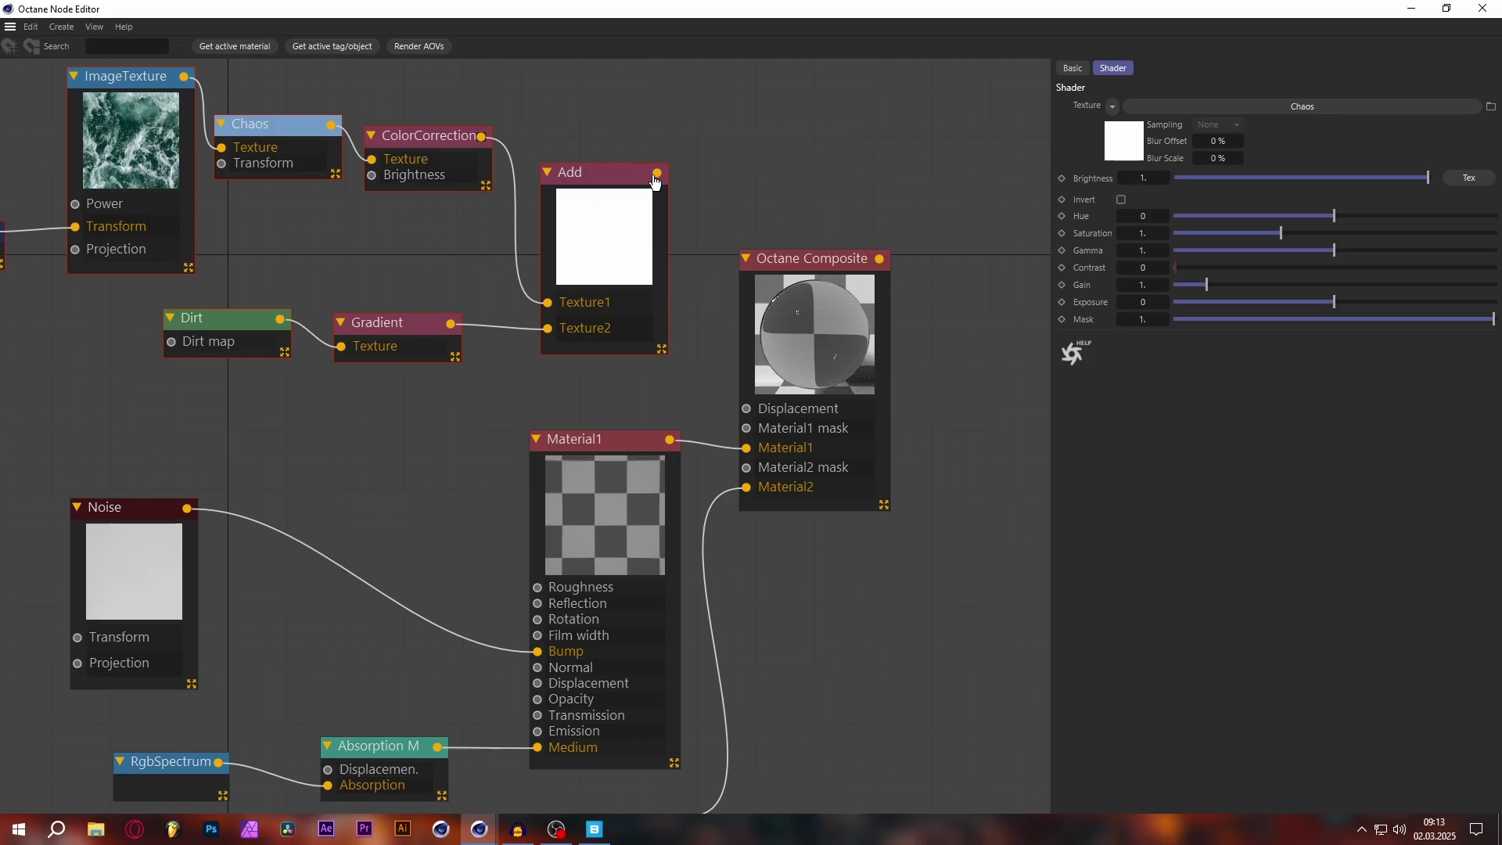
# Plug the Add node's foam mask into the mix material's Material2 mask input
pyautogui.moveTo(657, 172); pyautogui.dragTo(749, 468)
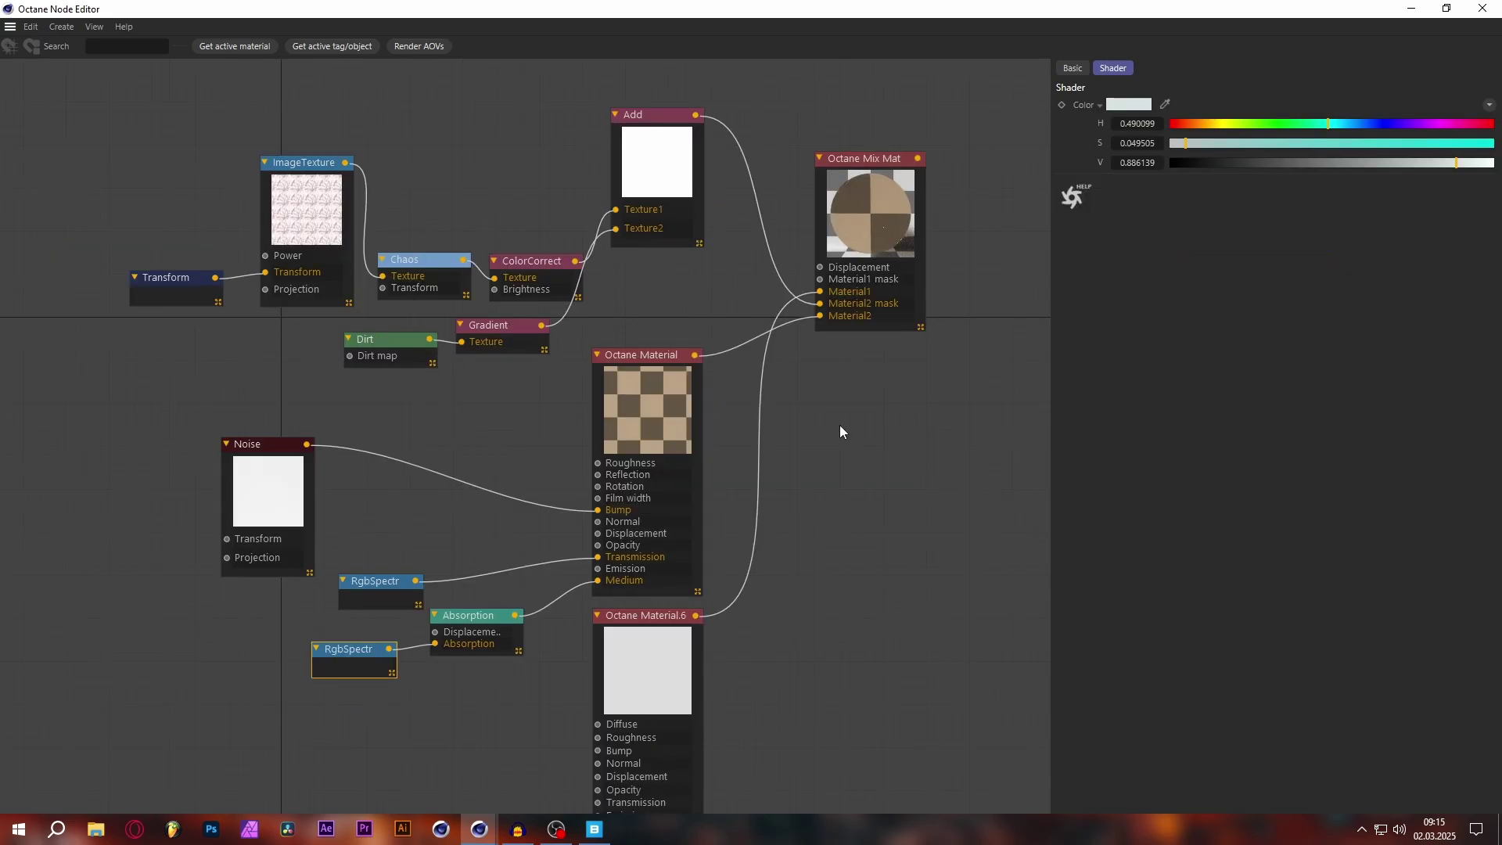
pyautogui.scroll(1, 824, 551)
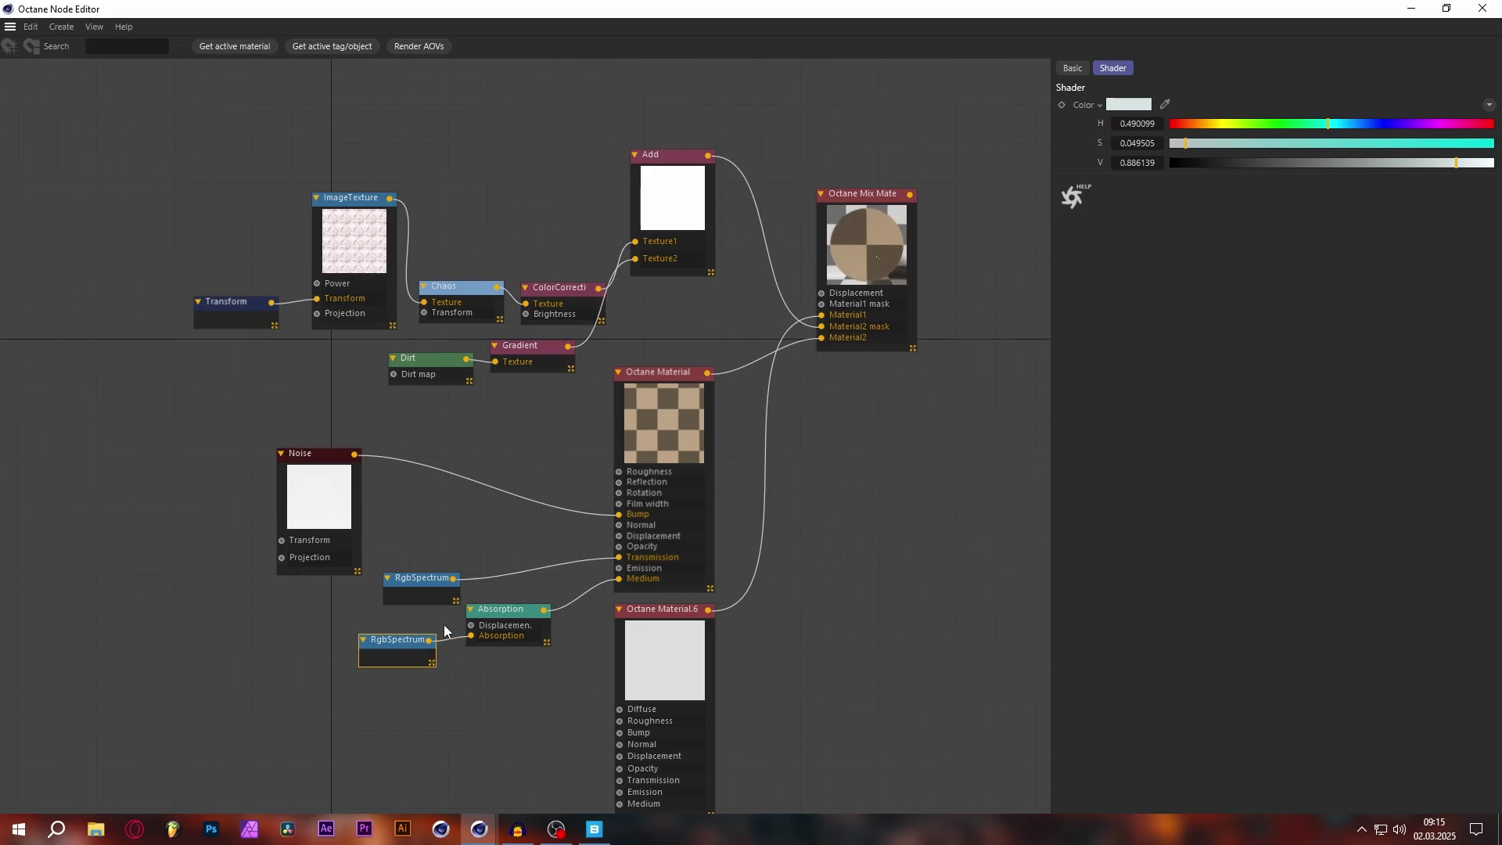
pyautogui.scroll(1, 445, 630)
pyautogui.scroll(1, 445, 630)
# Check the transmission and absorption RGB Spectrum colours and the Absorption medium's settings
pyautogui.click(396, 543)
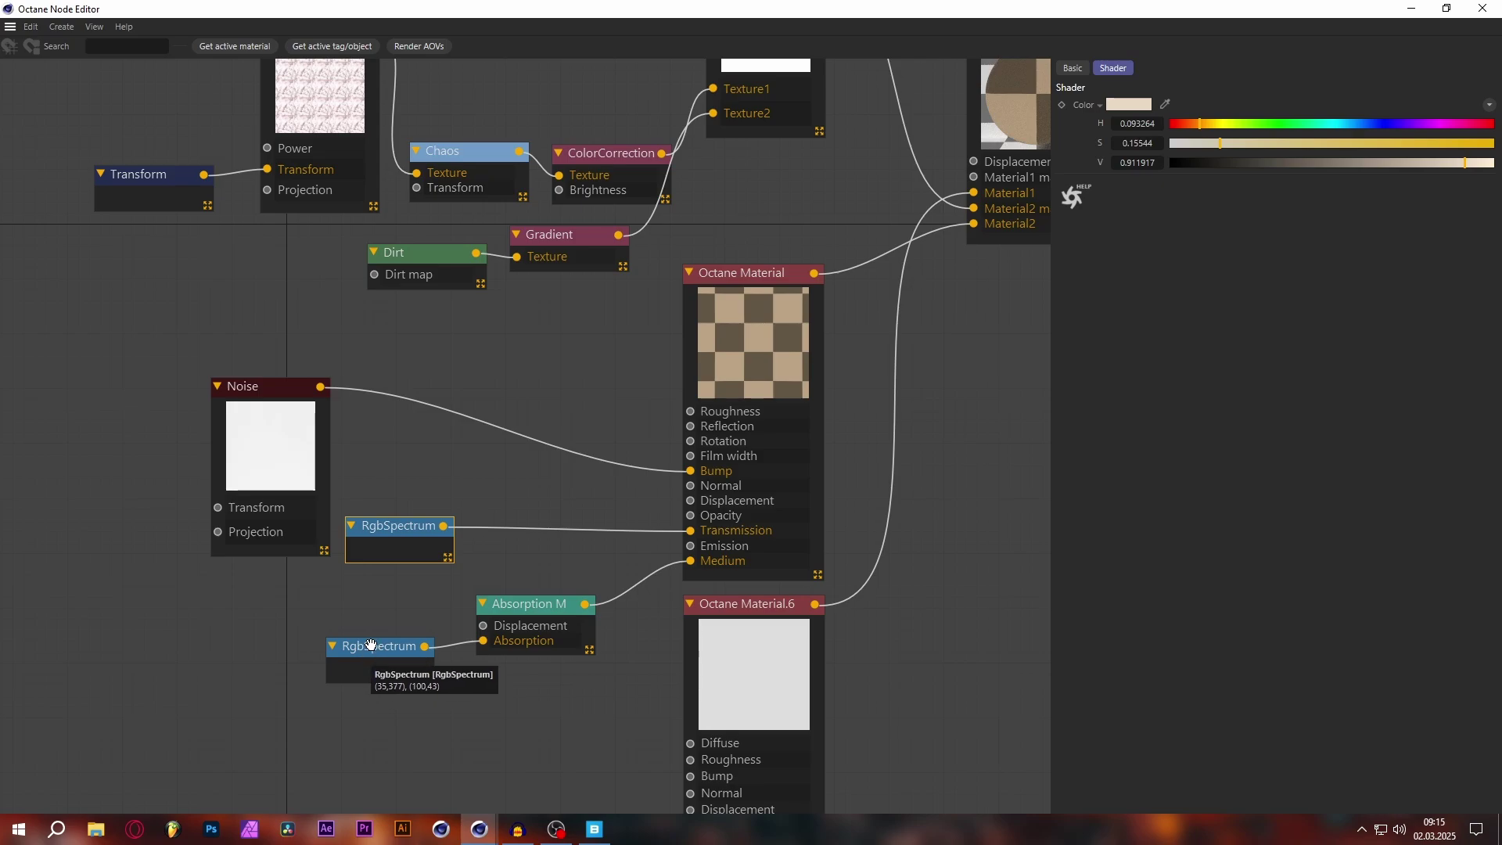
pyautogui.click(352, 665)
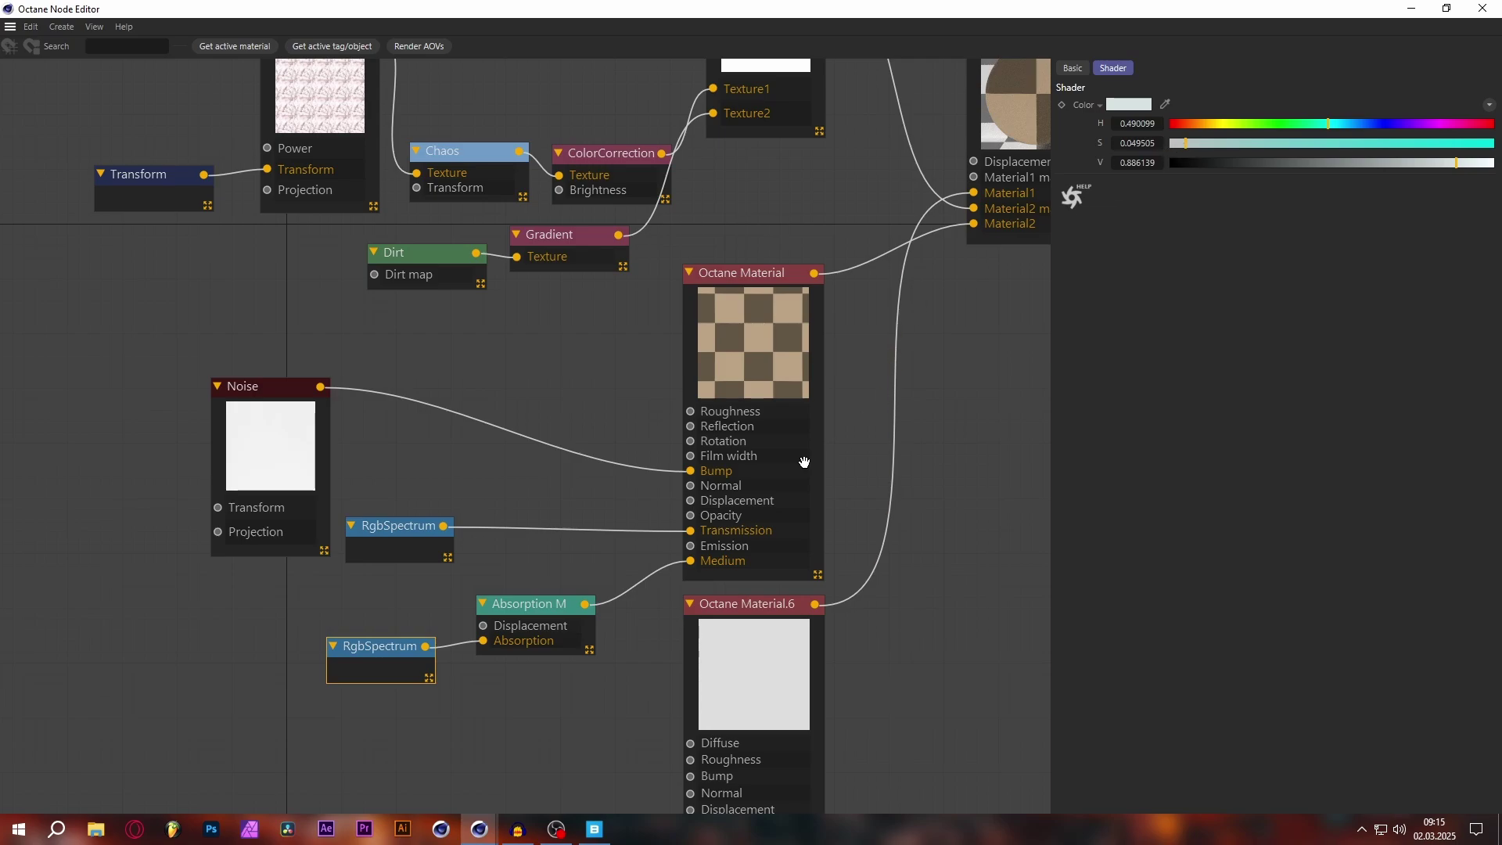
pyautogui.click(543, 623)
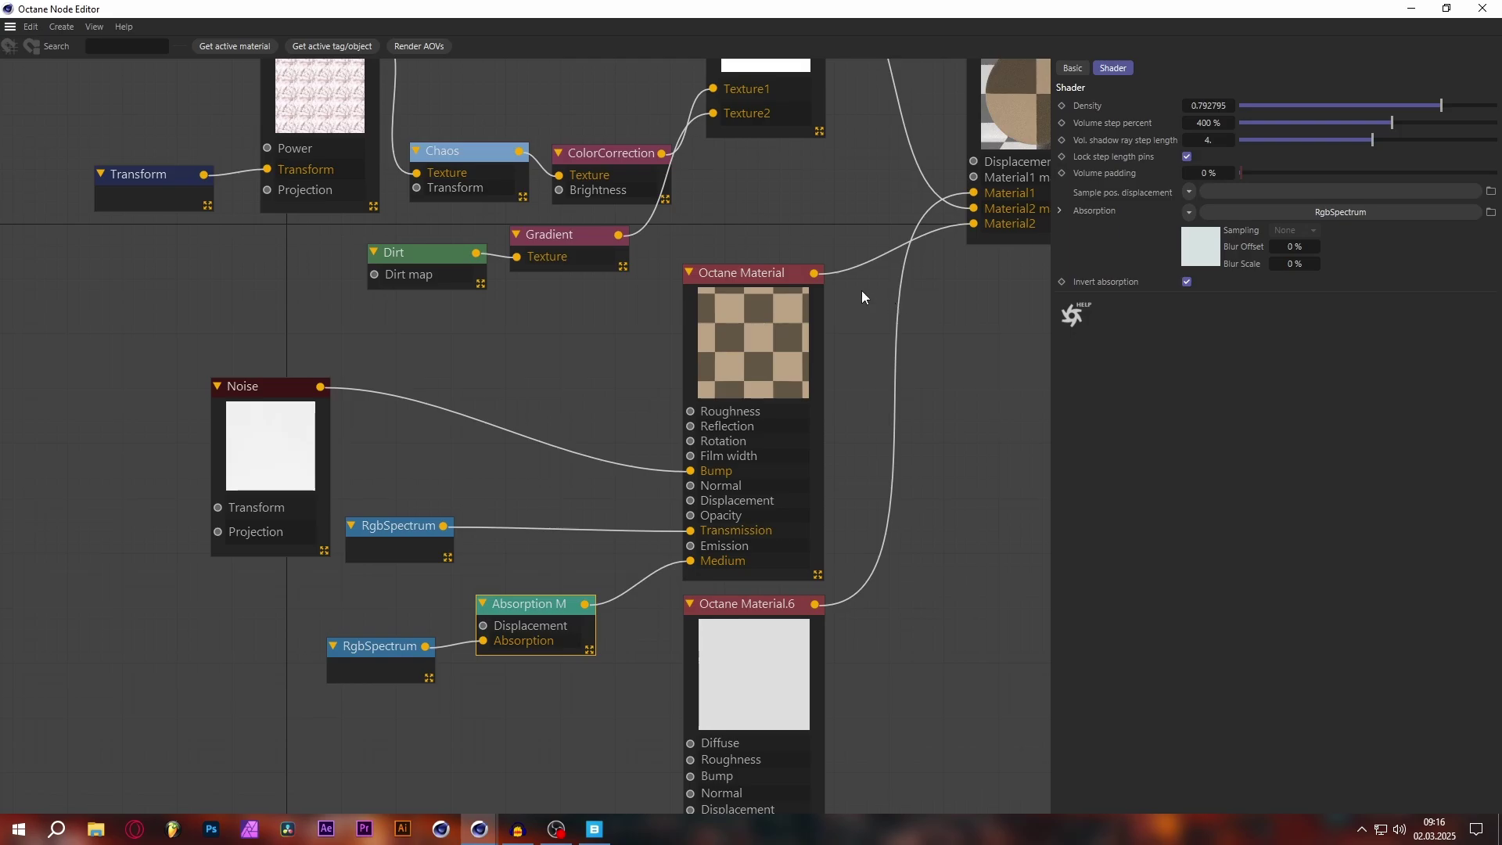
# Inspect the Dirt, foam ImageTexture and Color Correction (gamma 0.473076, contrast 1.05875) settings
pyautogui.scroll(-2, 861, 289)
pyautogui.scroll(2, 360, 333)
pyautogui.click(360, 333)
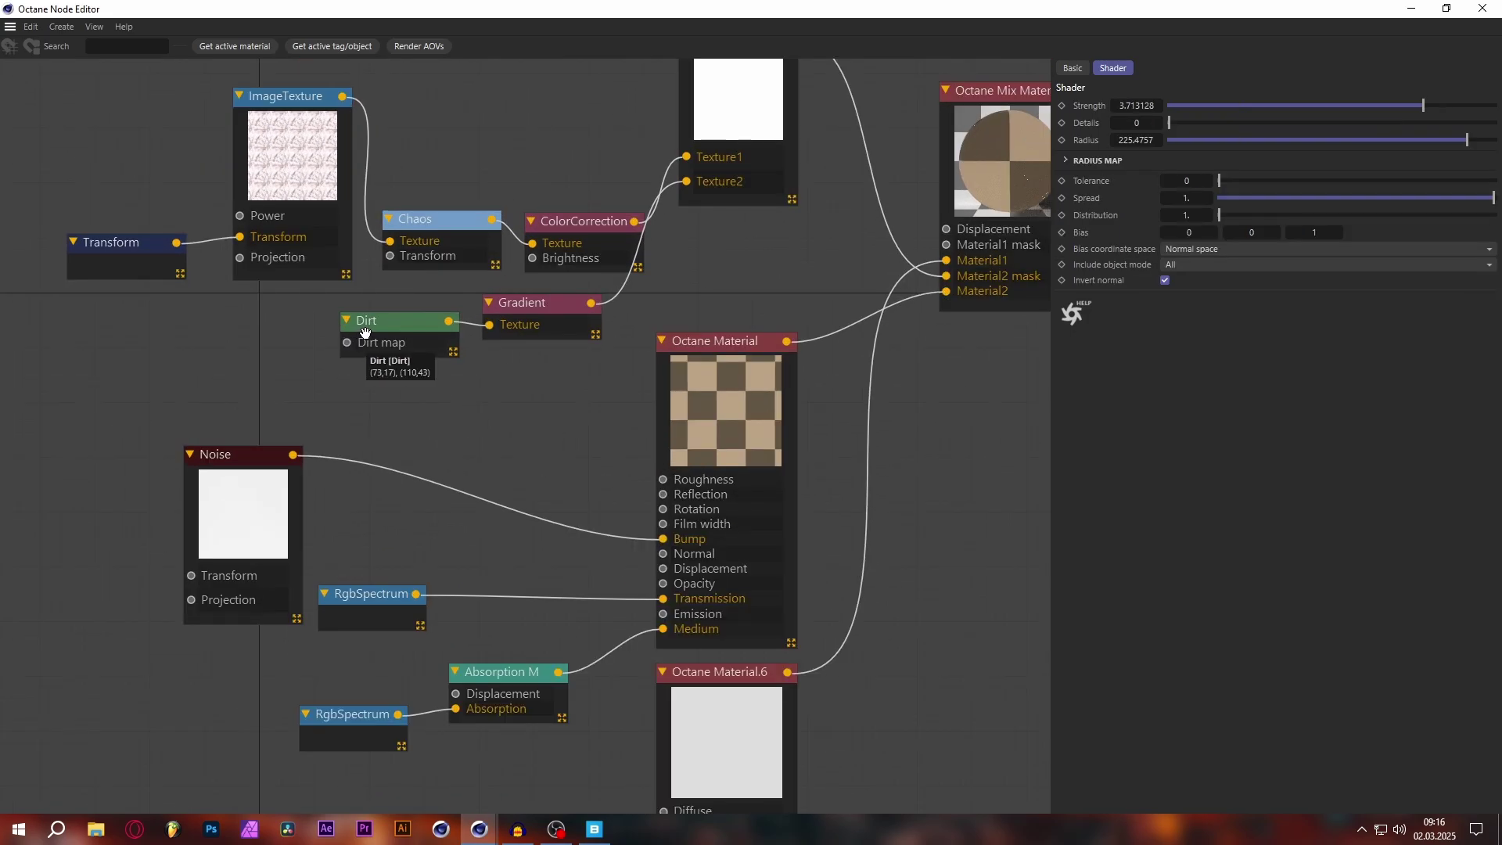
pyautogui.click(296, 159)
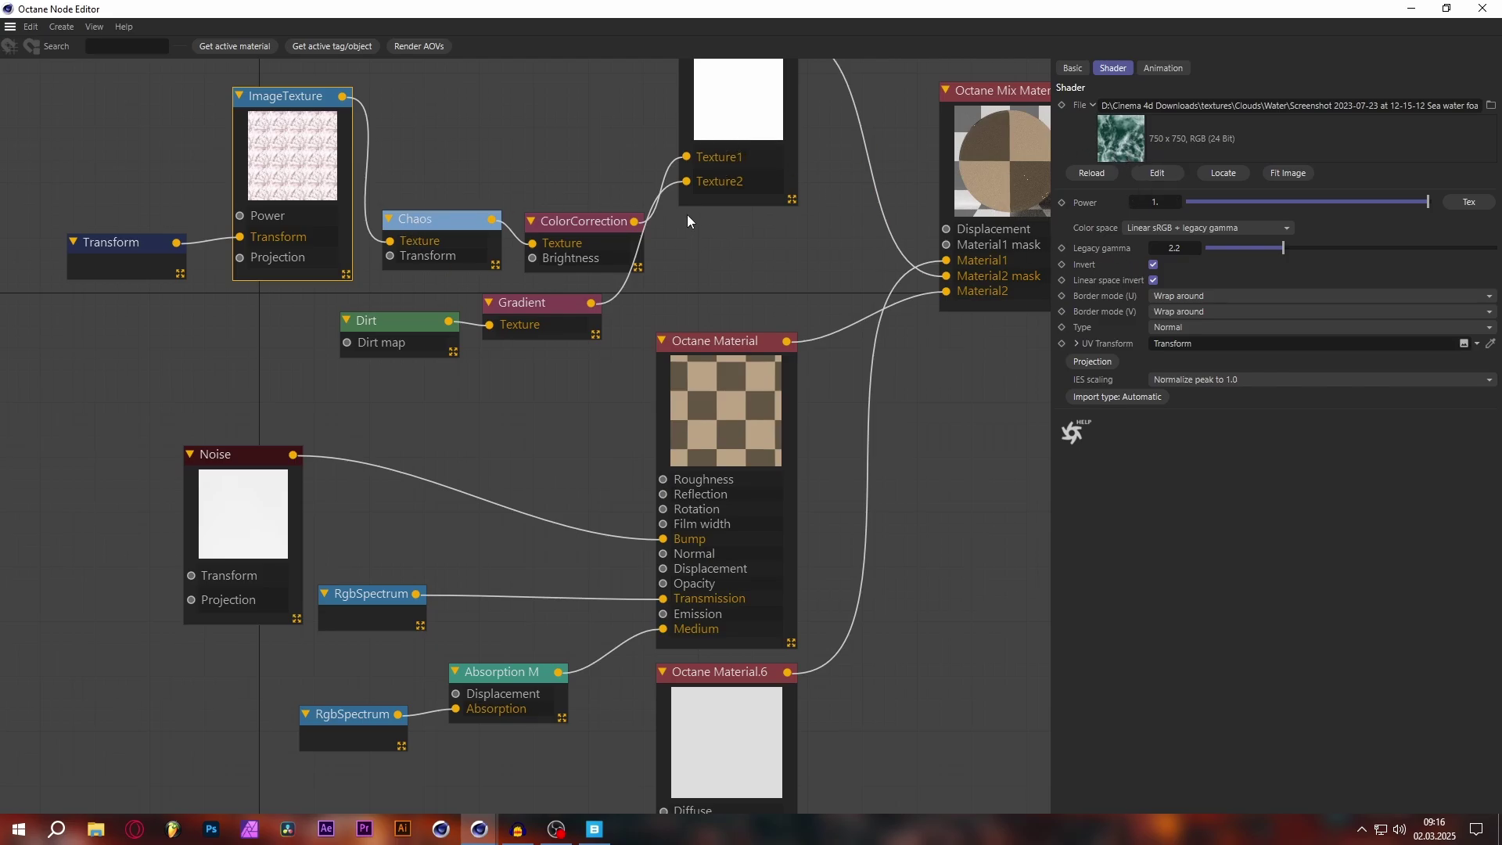
pyautogui.click(606, 217)
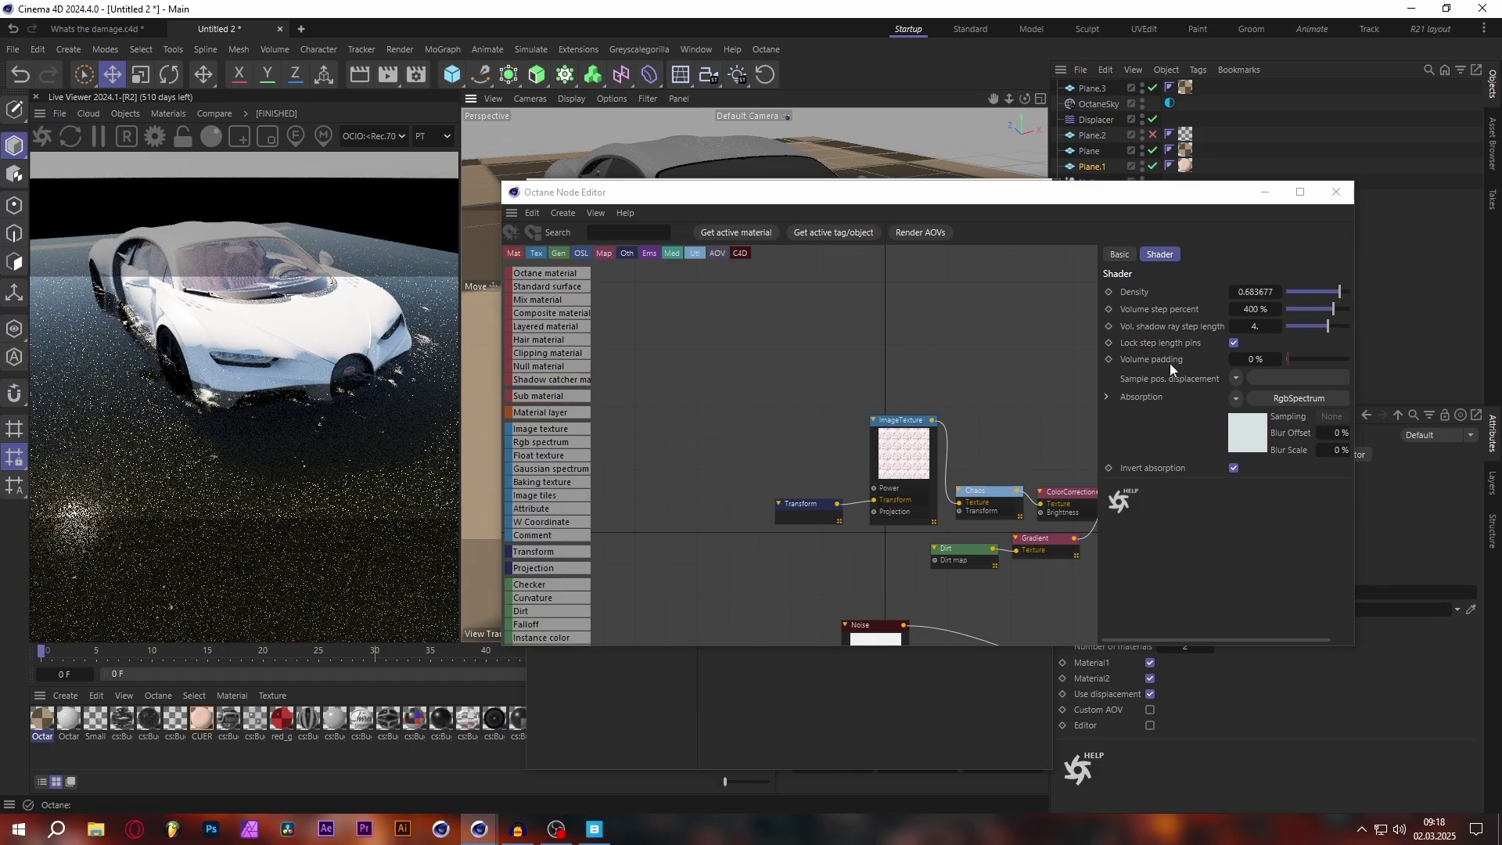
# Drag the Absorption medium's Density down to about 0.53 and let the live render refresh
pyautogui.moveTo(1338, 297)
pyautogui.mouseDown()
pyautogui.moveTo(1288, 298)
pyautogui.moveTo(1328, 296)
pyautogui.mouseUp()
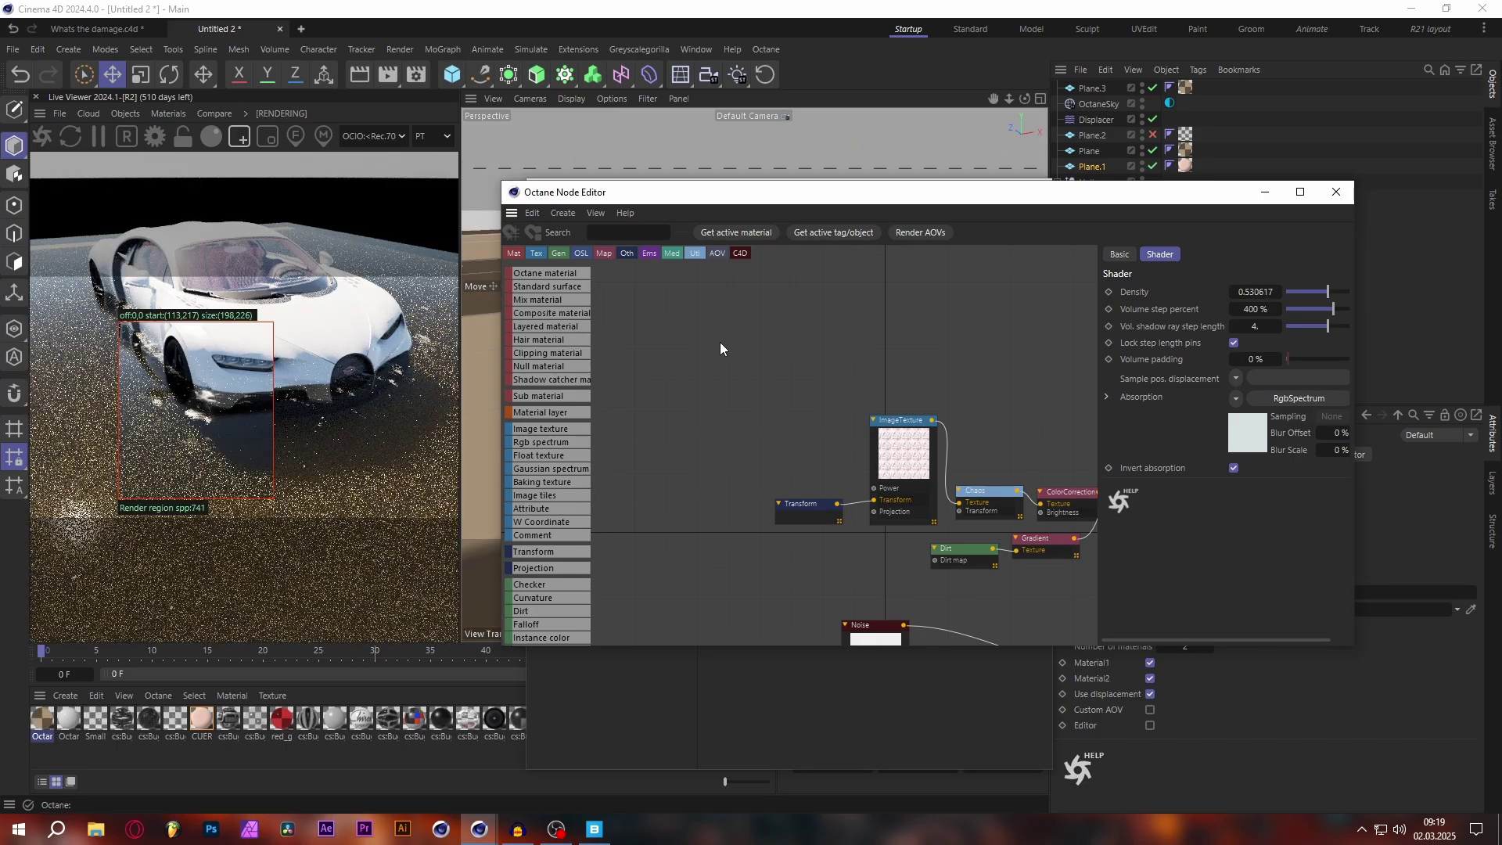
pyautogui.scroll(-3, 821, 469)
pyautogui.scroll(5, 909, 486)
# Set the water material's bump Noise Global Scale to 700% and reopen the mix material's node graph
pyautogui.click(1008, 319)
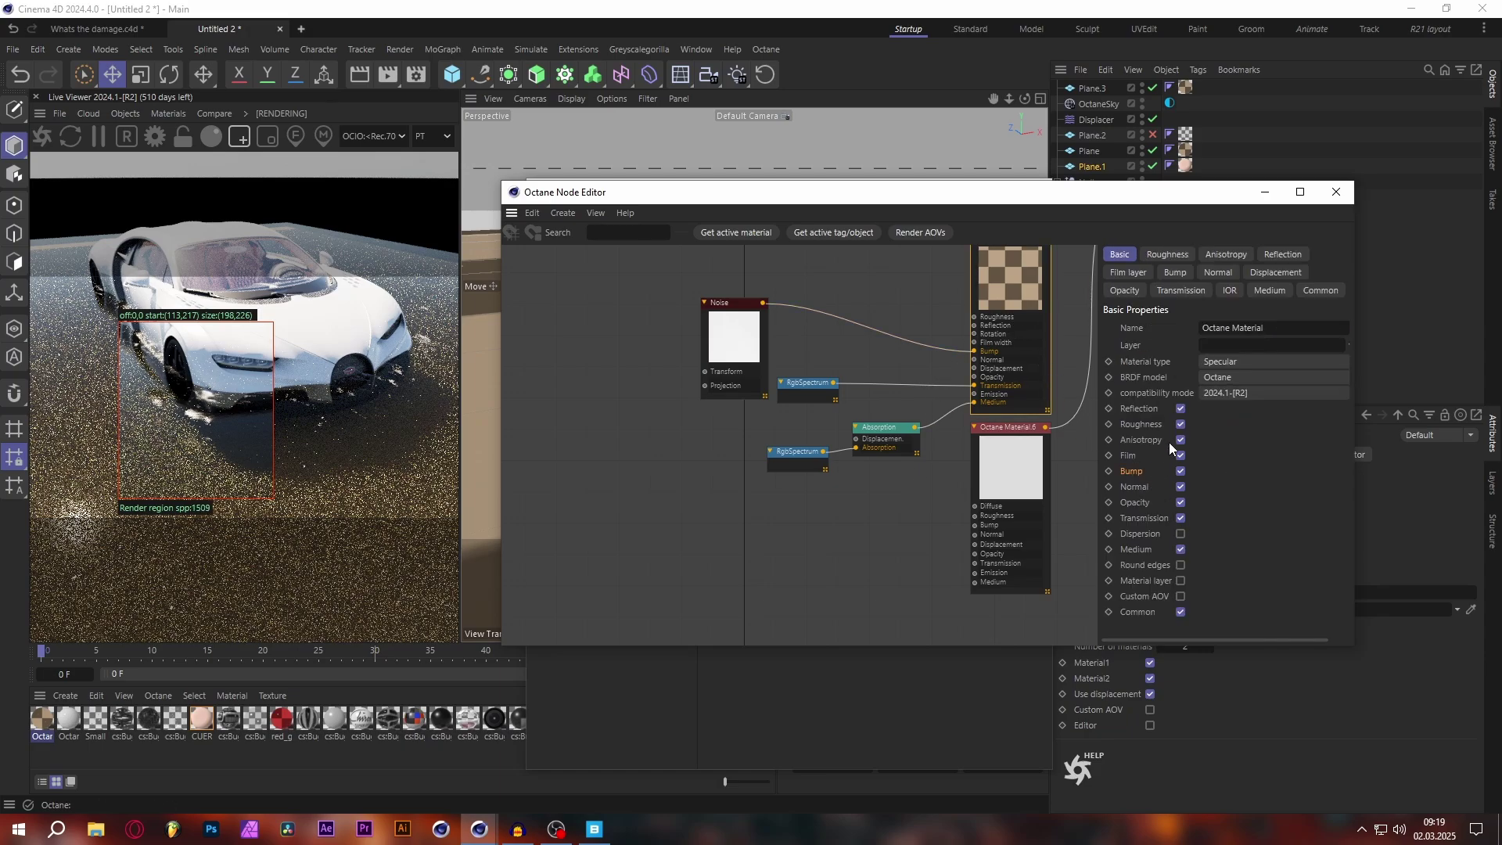
pyautogui.click(1175, 272)
pyautogui.moveTo(860, 191); pyautogui.dragTo(774, 72)
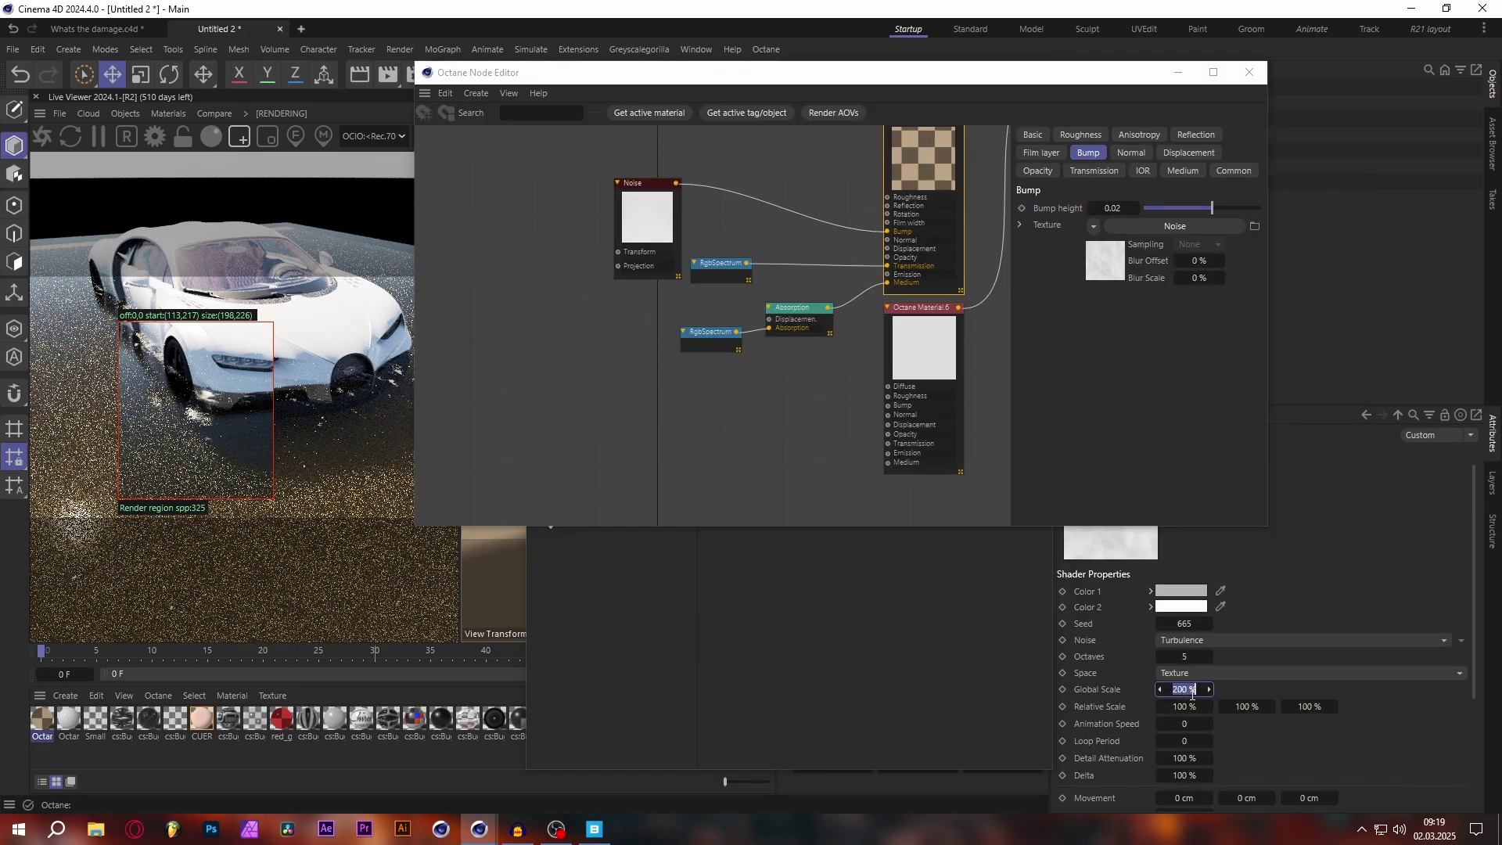
pyautogui.write('700')
pyautogui.press('Return')
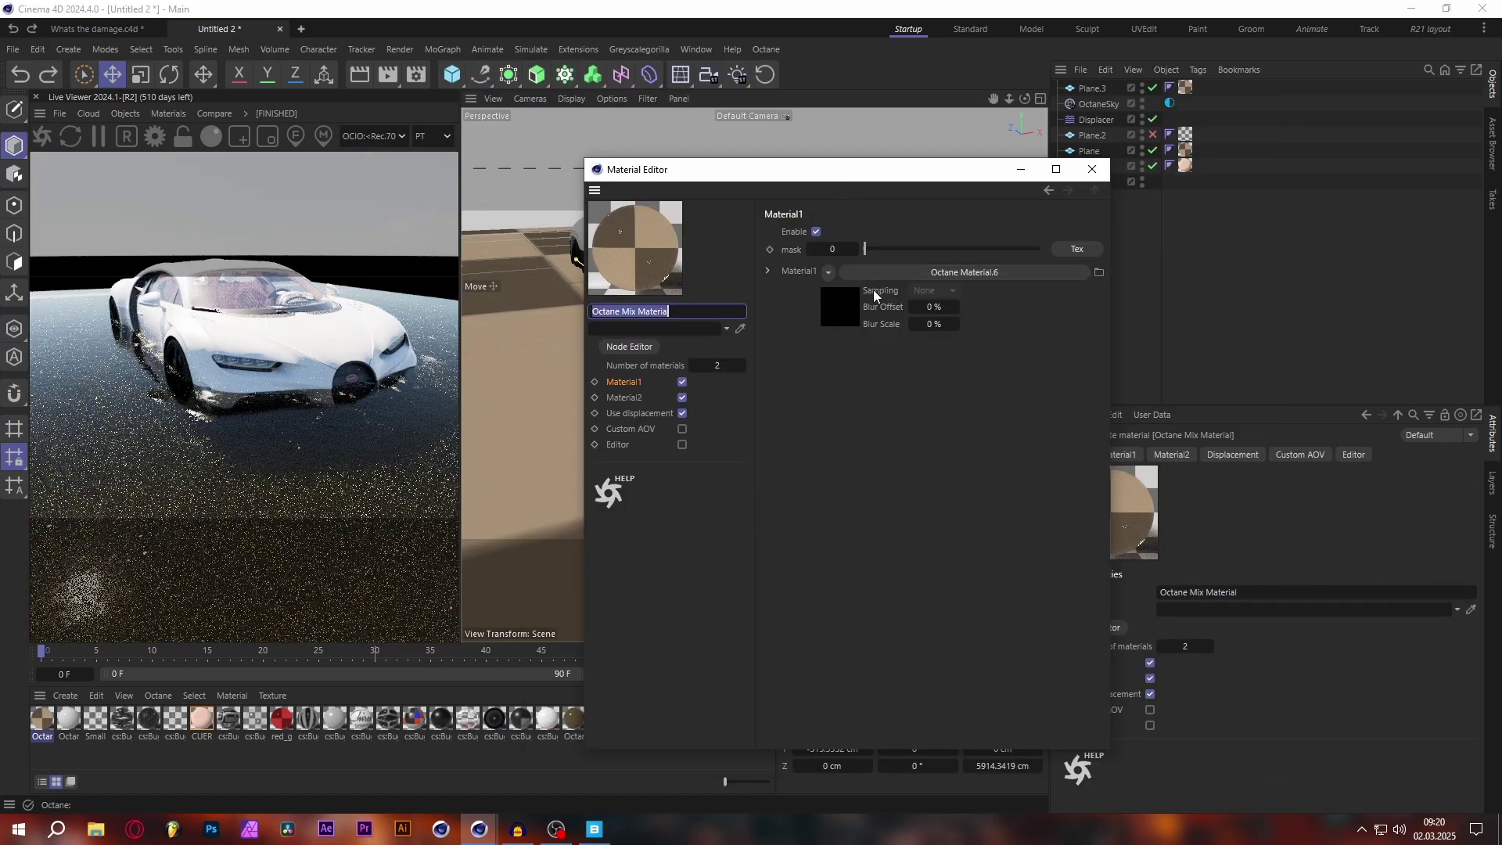
pyautogui.click(834, 313)
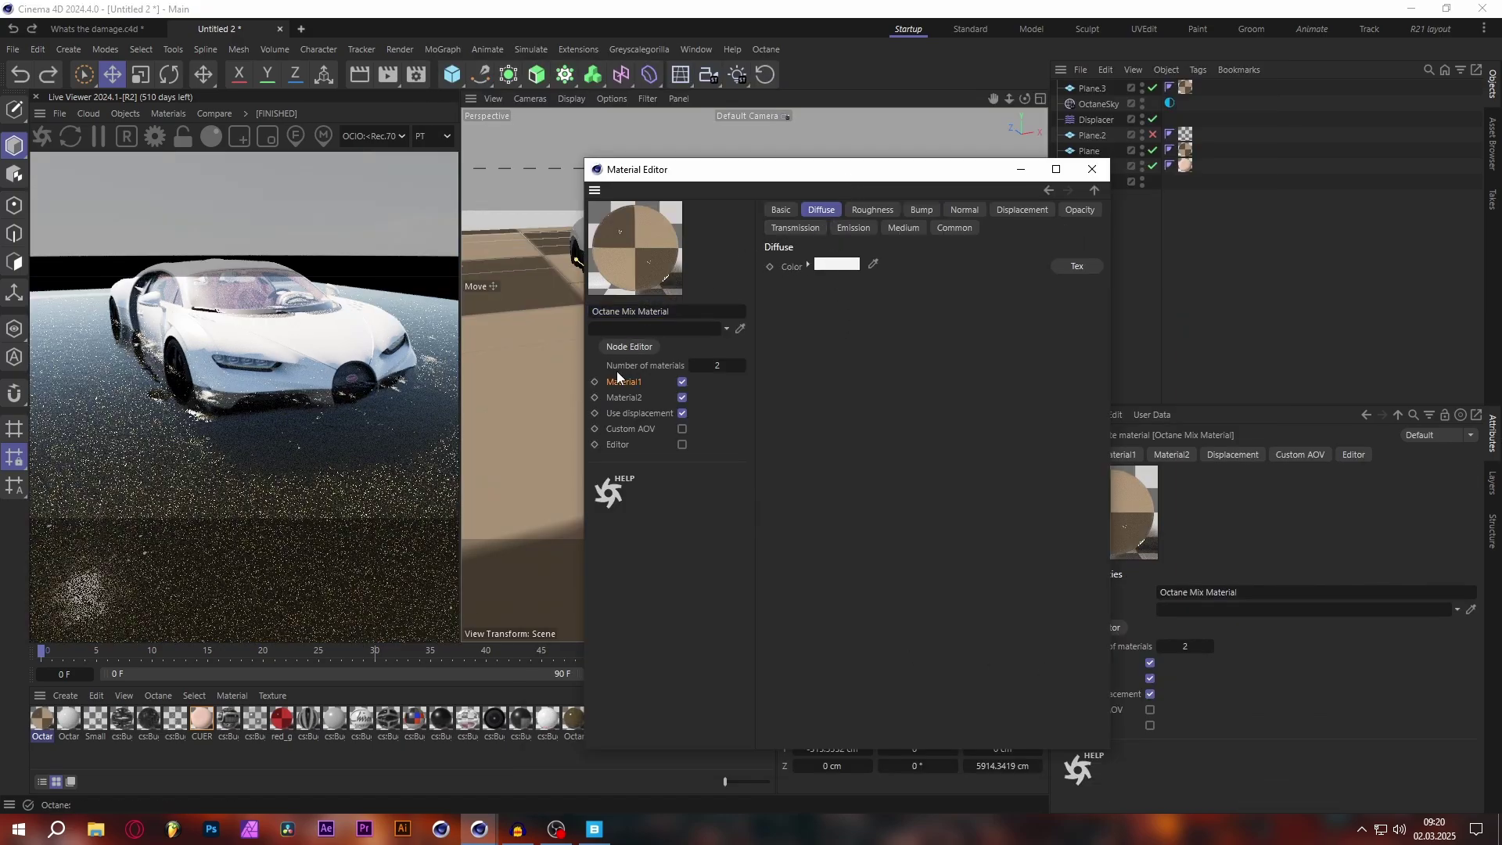
pyautogui.click(635, 349)
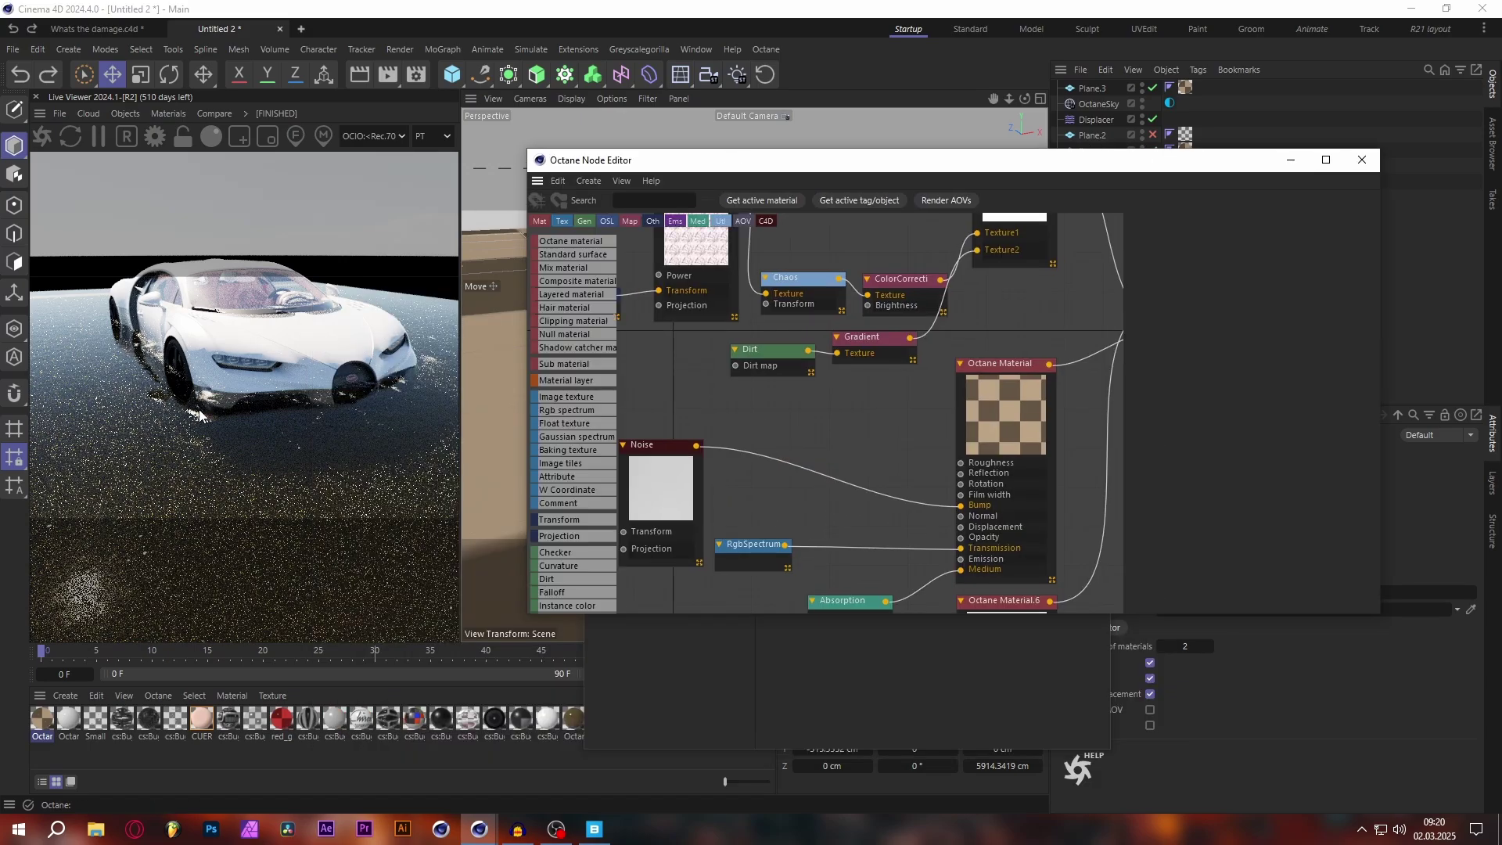
# Scale the foam texture's Transform node down to 0.1
pyautogui.moveTo(704, 407); pyautogui.dragTo(813, 422, button='middle')
pyautogui.click(665, 329)
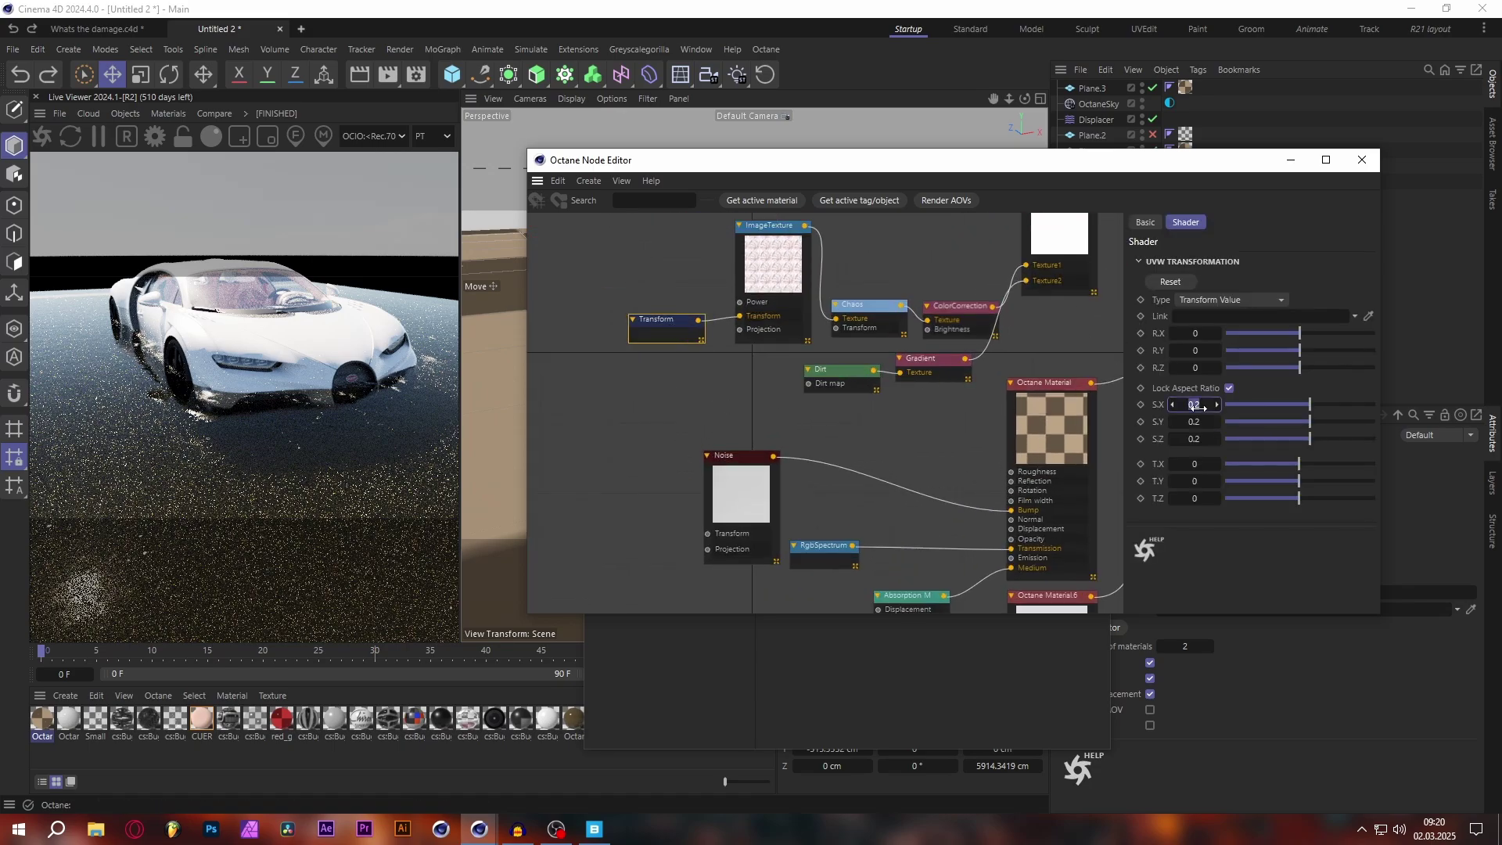
pyautogui.moveTo(1199, 406); pyautogui.dragTo(1188, 406)
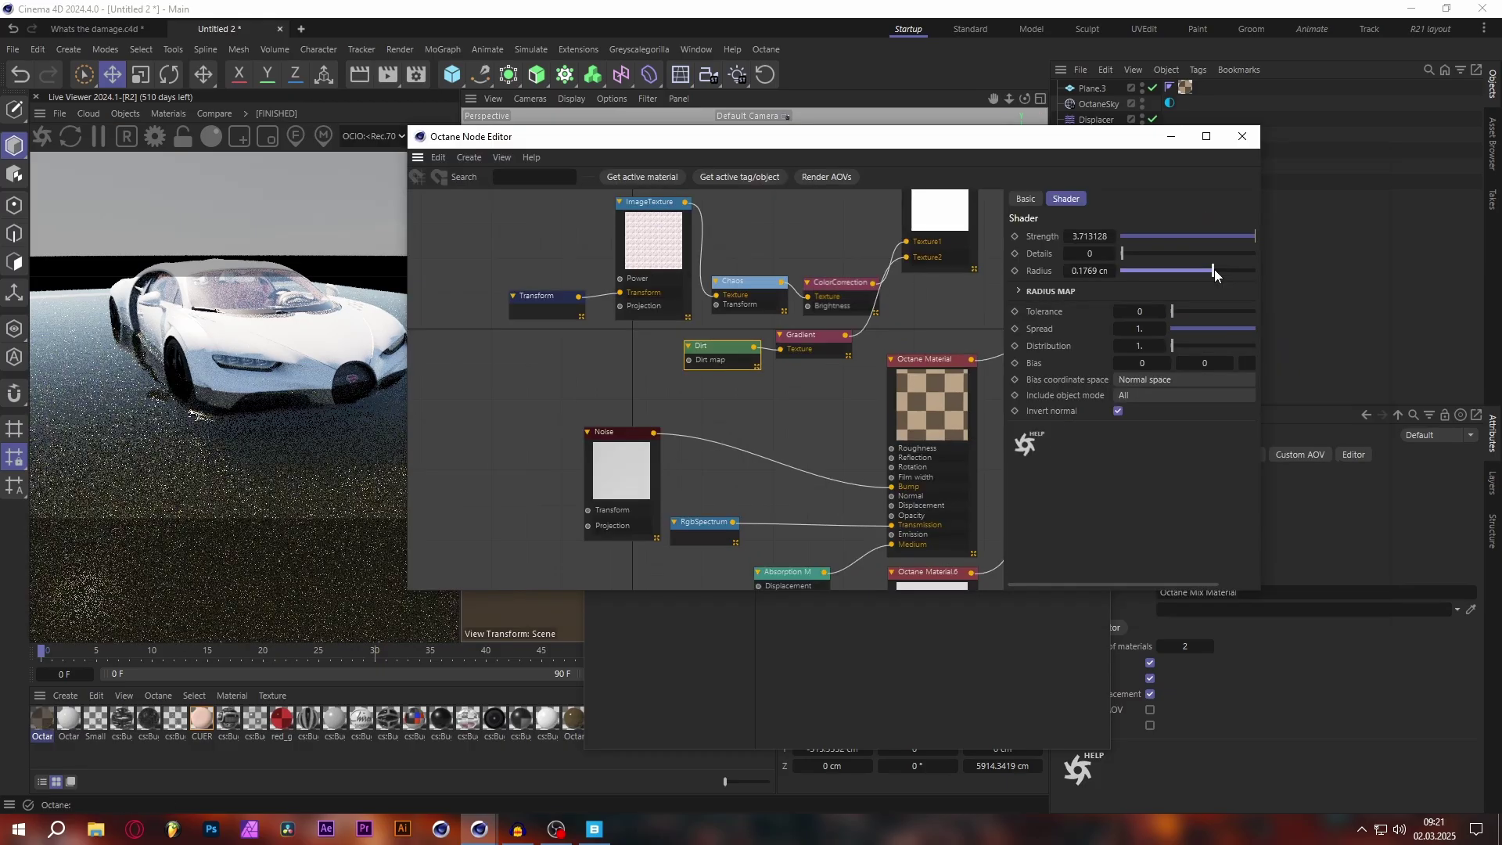
# Adjust the dirt mask's radius and strength, and lower the colour correction's contrast and gamma
pyautogui.moveTo(1214, 269); pyautogui.dragTo(1288, 263)
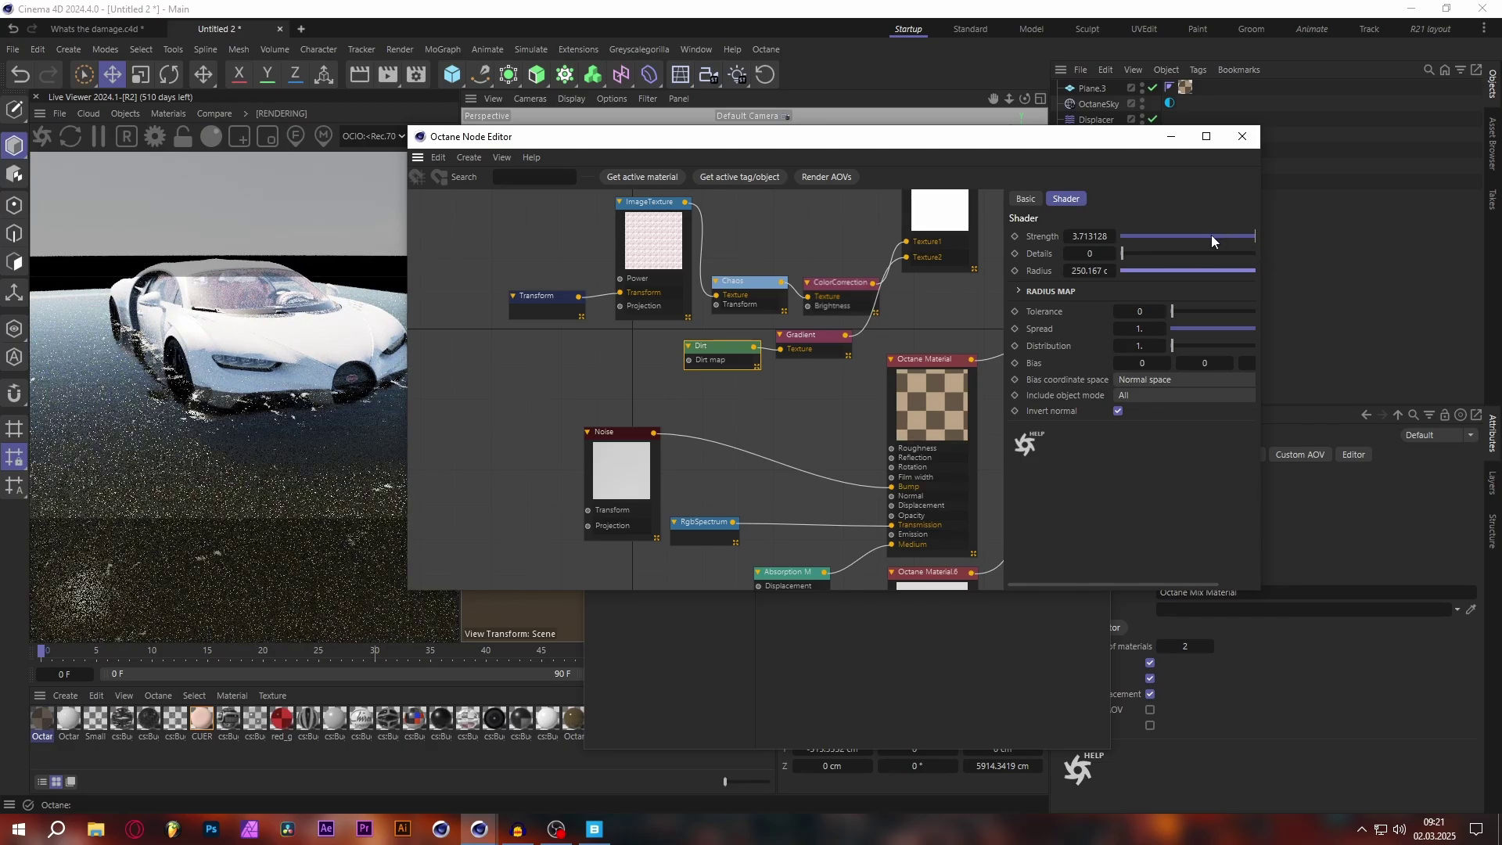
pyautogui.moveTo(1211, 234); pyautogui.dragTo(1264, 240)
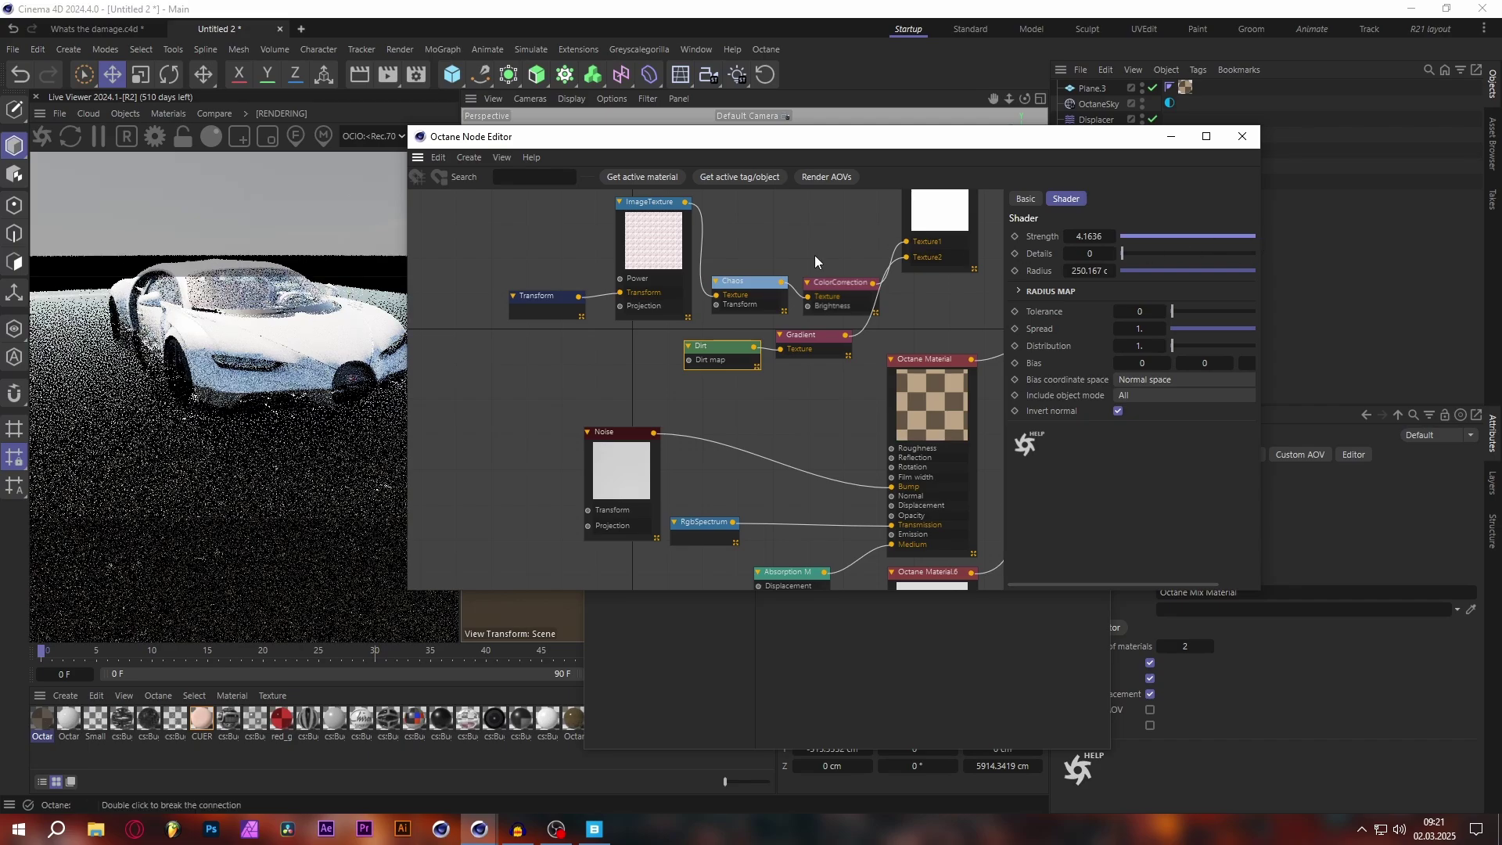
pyautogui.click(839, 290)
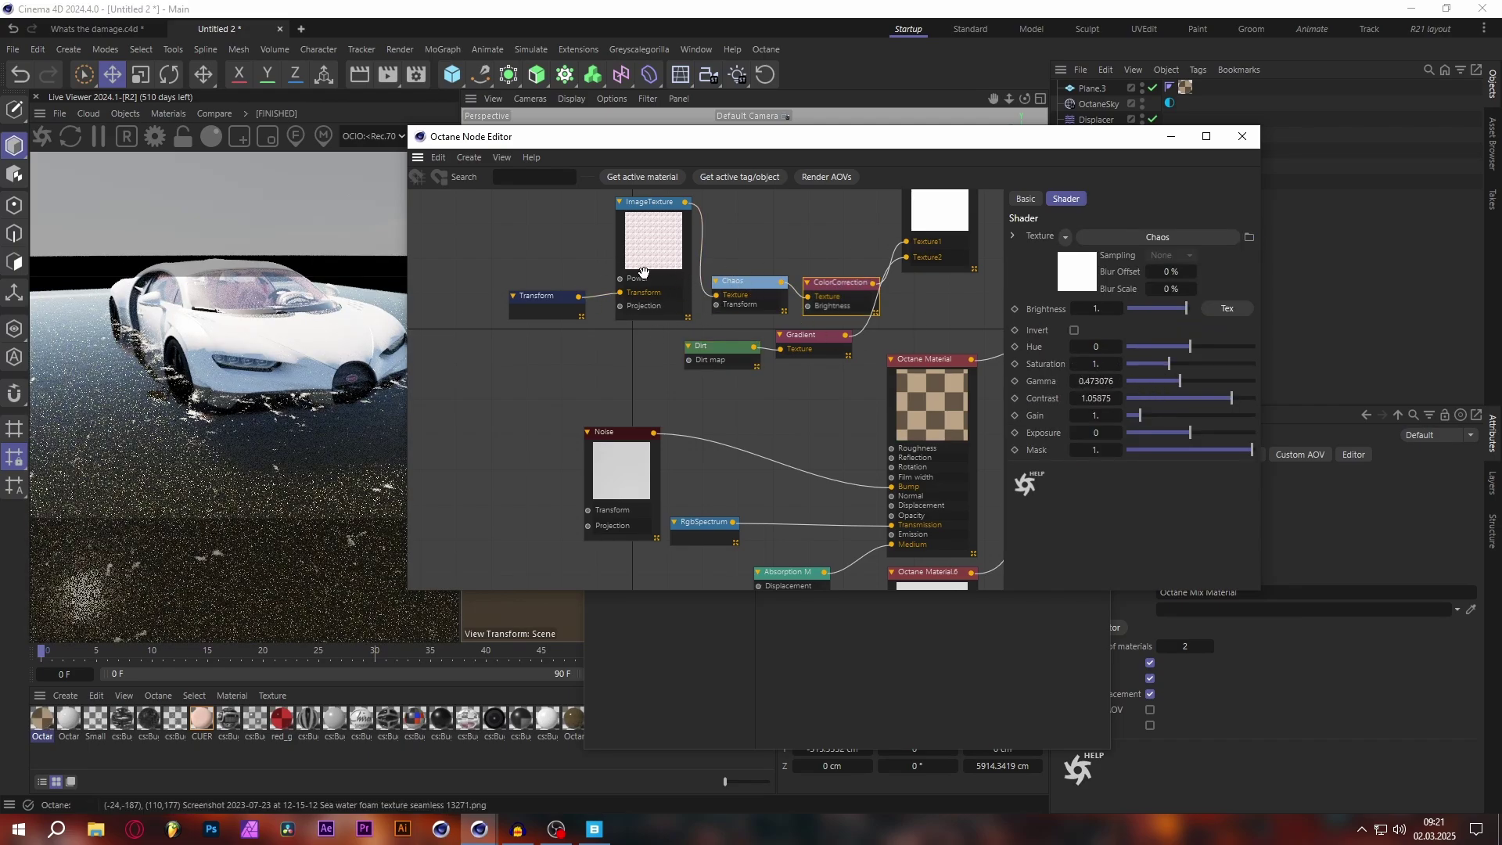
pyautogui.moveTo(1232, 396); pyautogui.dragTo(1175, 382)
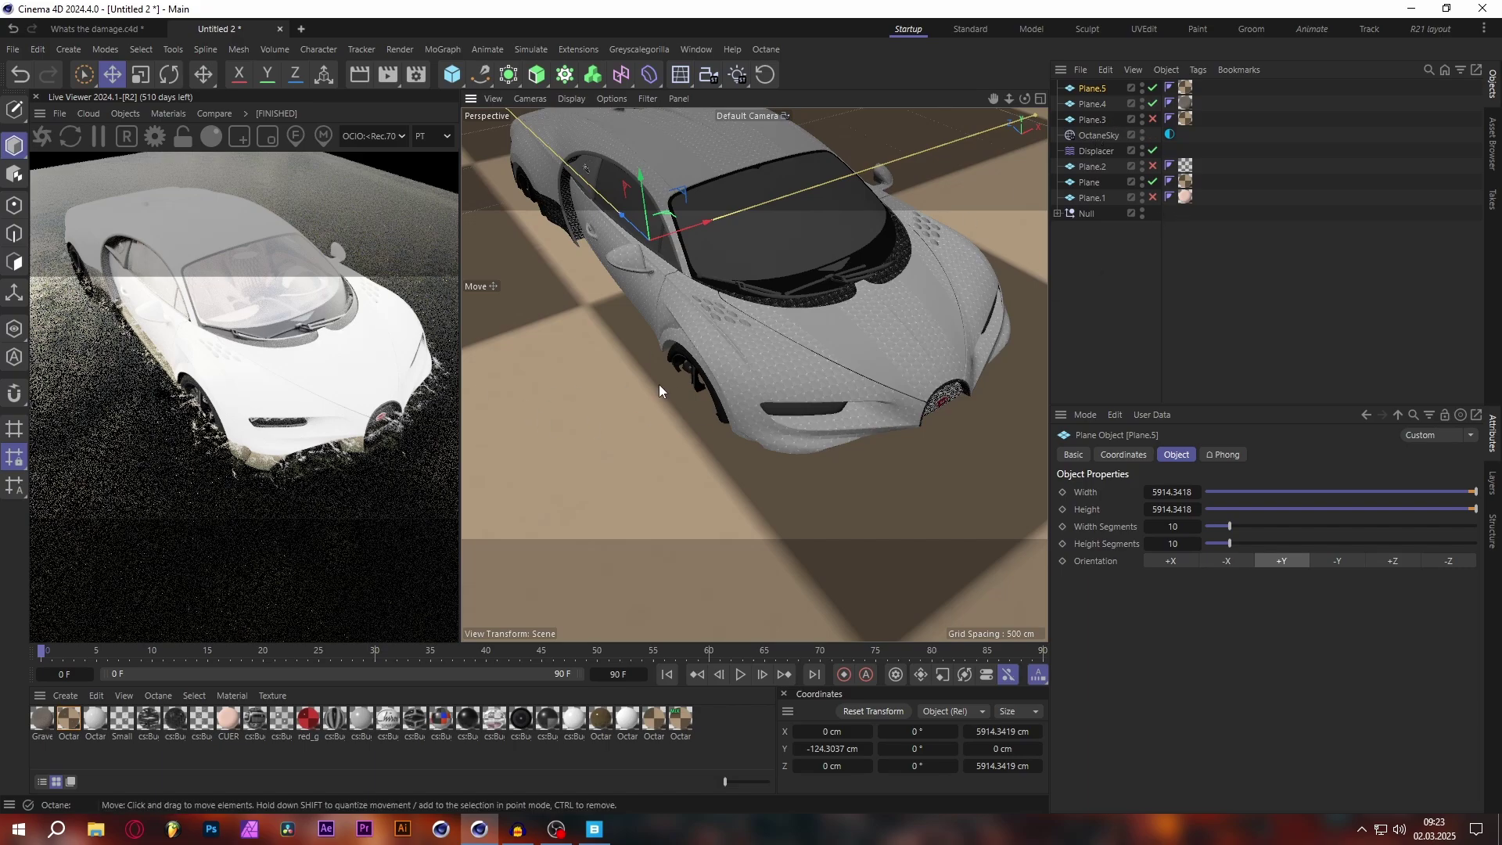
# Give Plane.5, Plane.2 and Plane 500 width and height segments, then move the Displacer among them
pyautogui.scroll(-1, 726, 332)
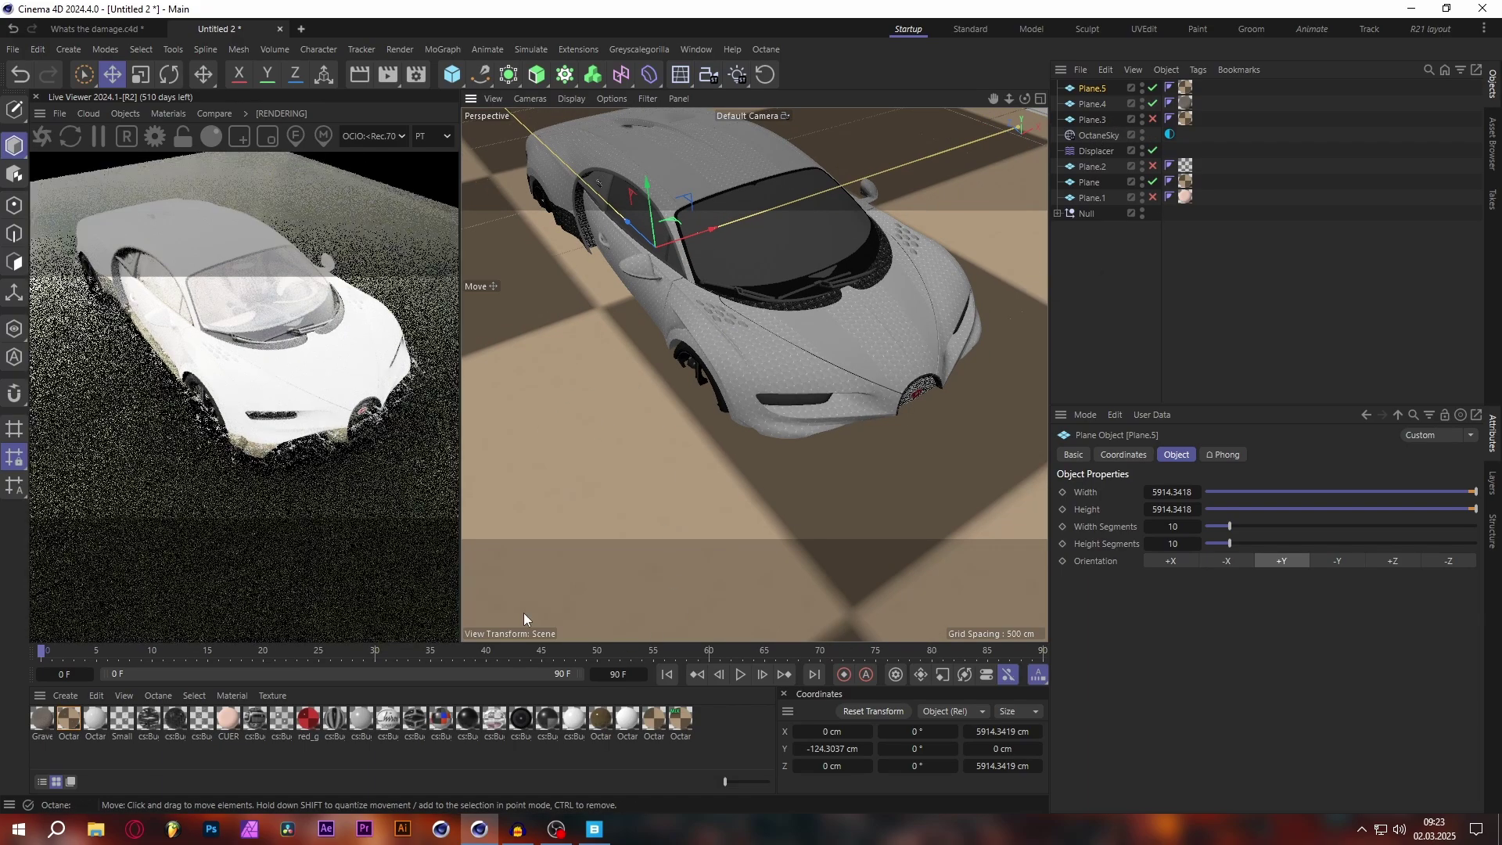
pyautogui.click(1158, 289)
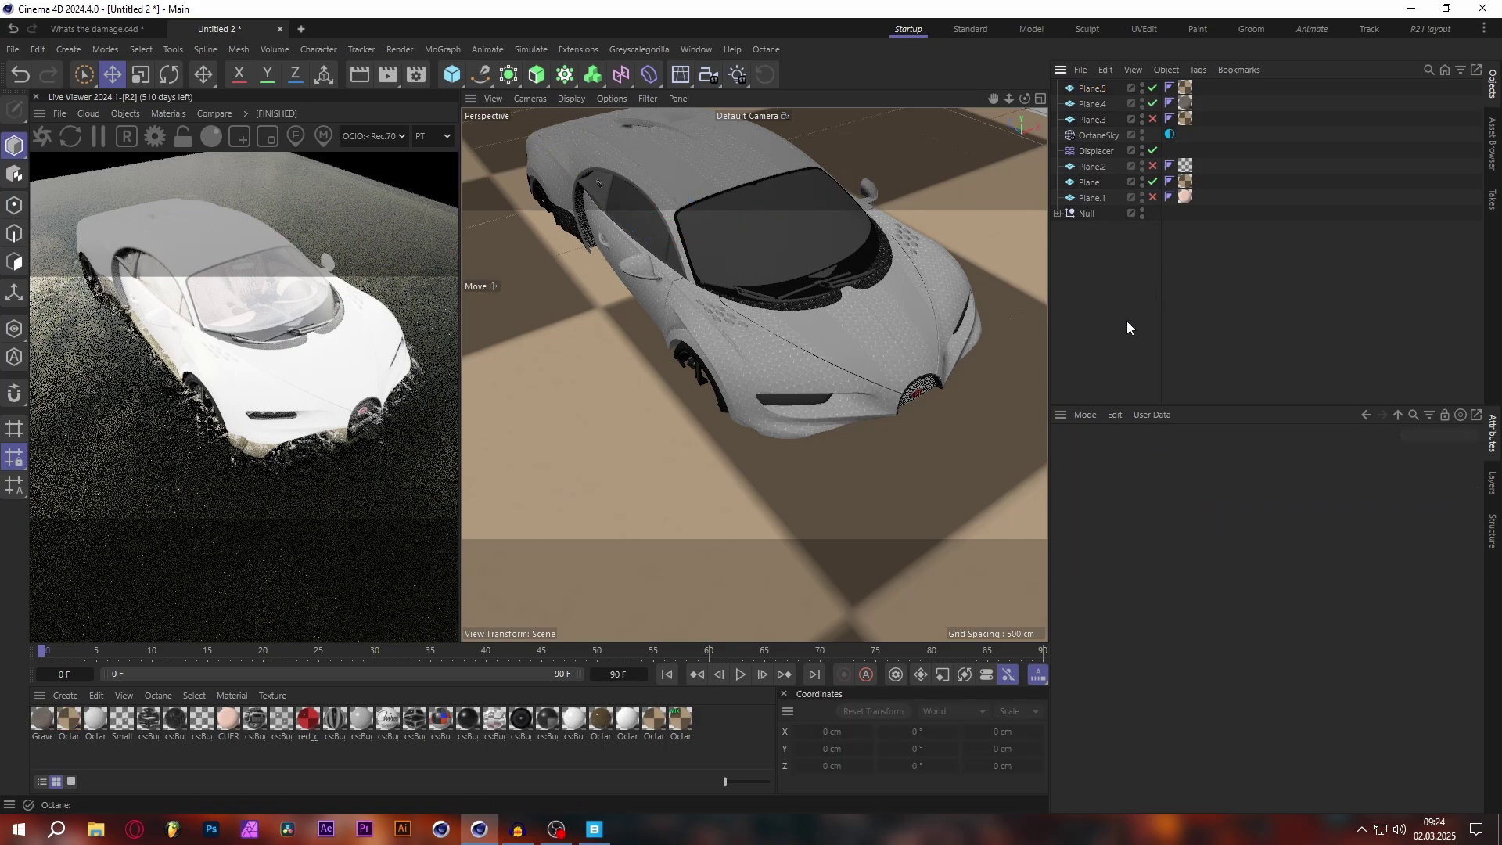
pyautogui.click(1092, 88)
pyautogui.keyDown('ctrl'); pyautogui.click(1093, 166); pyautogui.keyUp('ctrl')
pyautogui.keyDown('ctrl'); pyautogui.click(1089, 181); pyautogui.keyUp('ctrl')
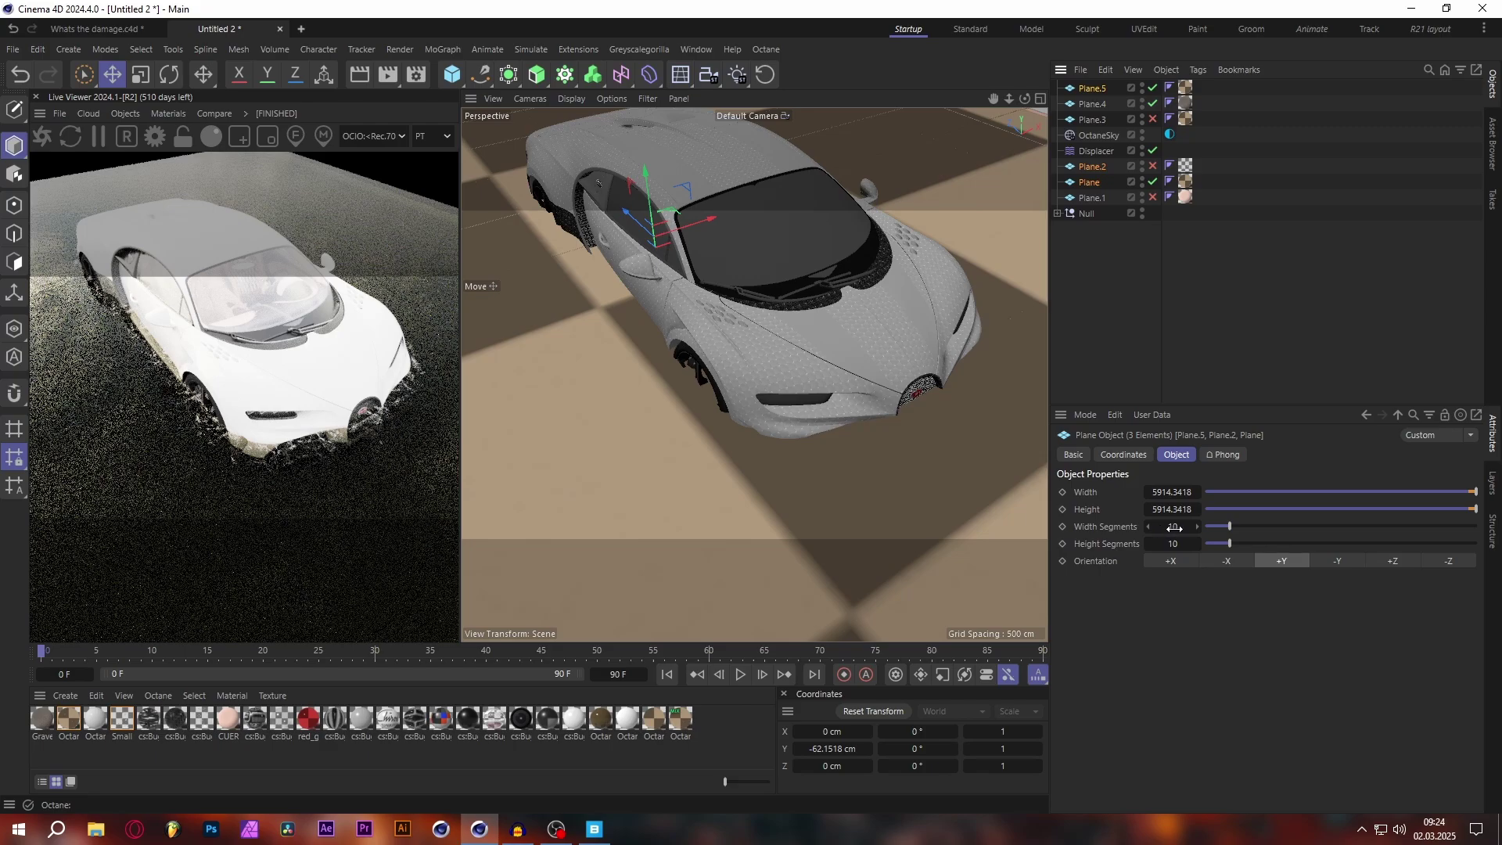
pyautogui.click(1175, 528)
pyautogui.press('Return')
pyautogui.click(1175, 545)
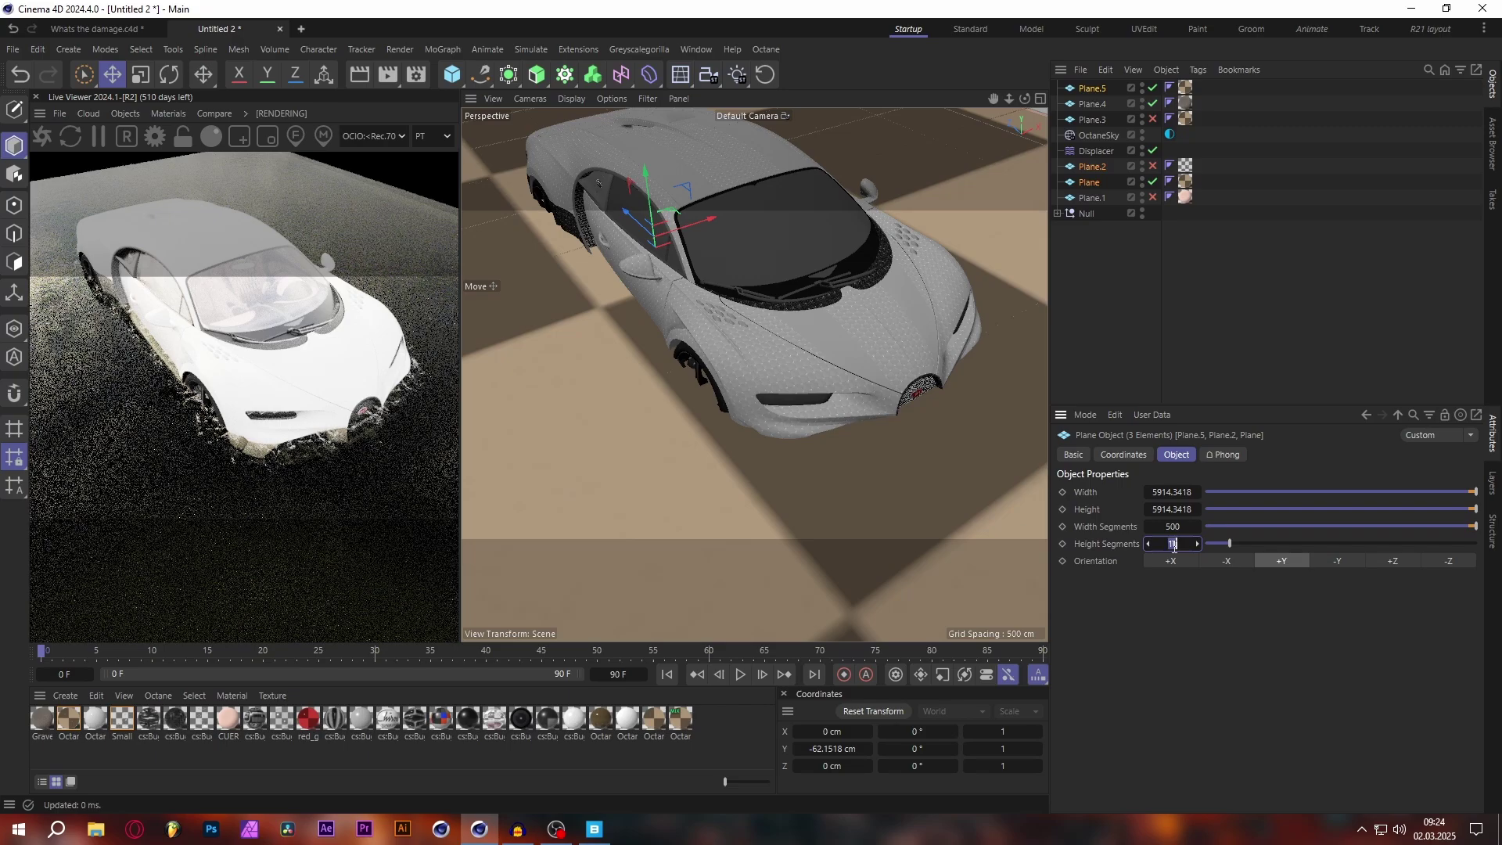
pyautogui.write('500')
pyautogui.press('Return')
pyautogui.click(1217, 260)
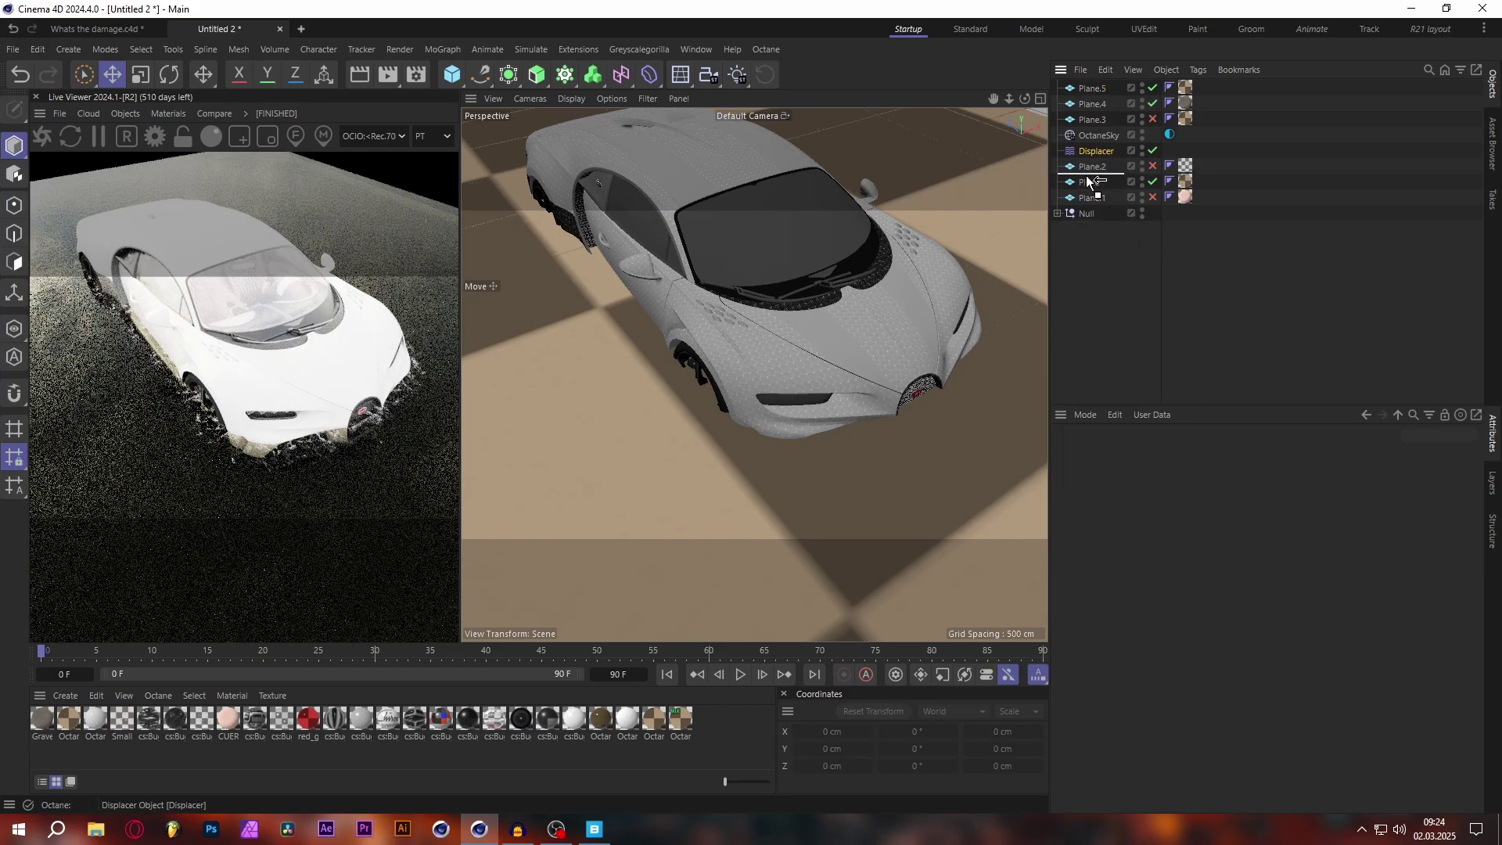
pyautogui.moveTo(1087, 182); pyautogui.dragTo(1084, 181)
# Add a Displacer deformer to the water plane and select it
pyautogui.click(649, 74)
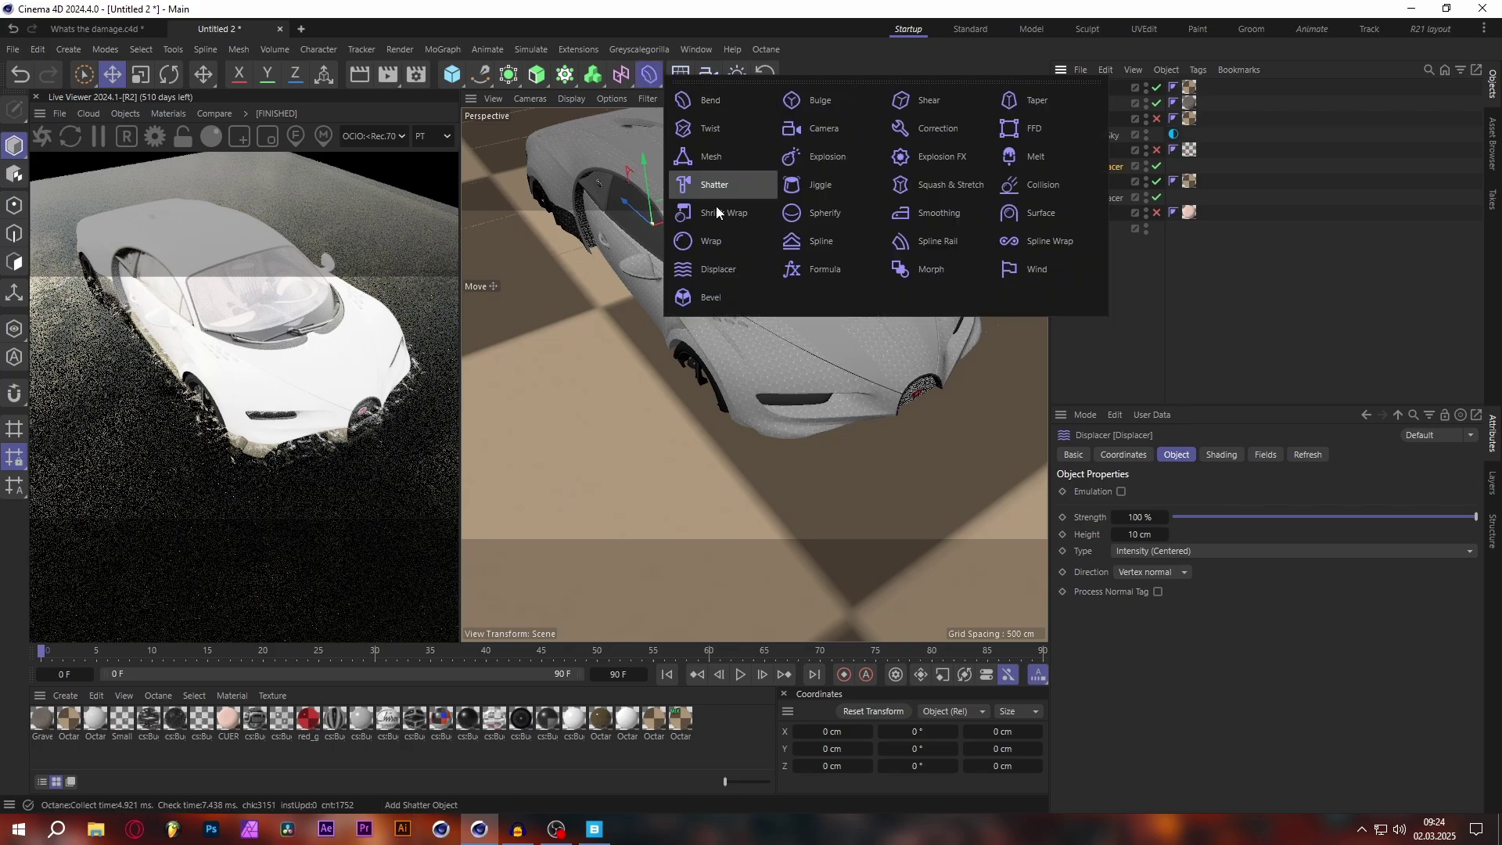
pyautogui.click(719, 269)
pyautogui.click(1089, 198)
pyautogui.moveTo(1025, 98)
pyautogui.mouseDown()
pyautogui.moveTo(989, 101)
pyautogui.moveTo(1023, 102)
pyautogui.mouseUp()
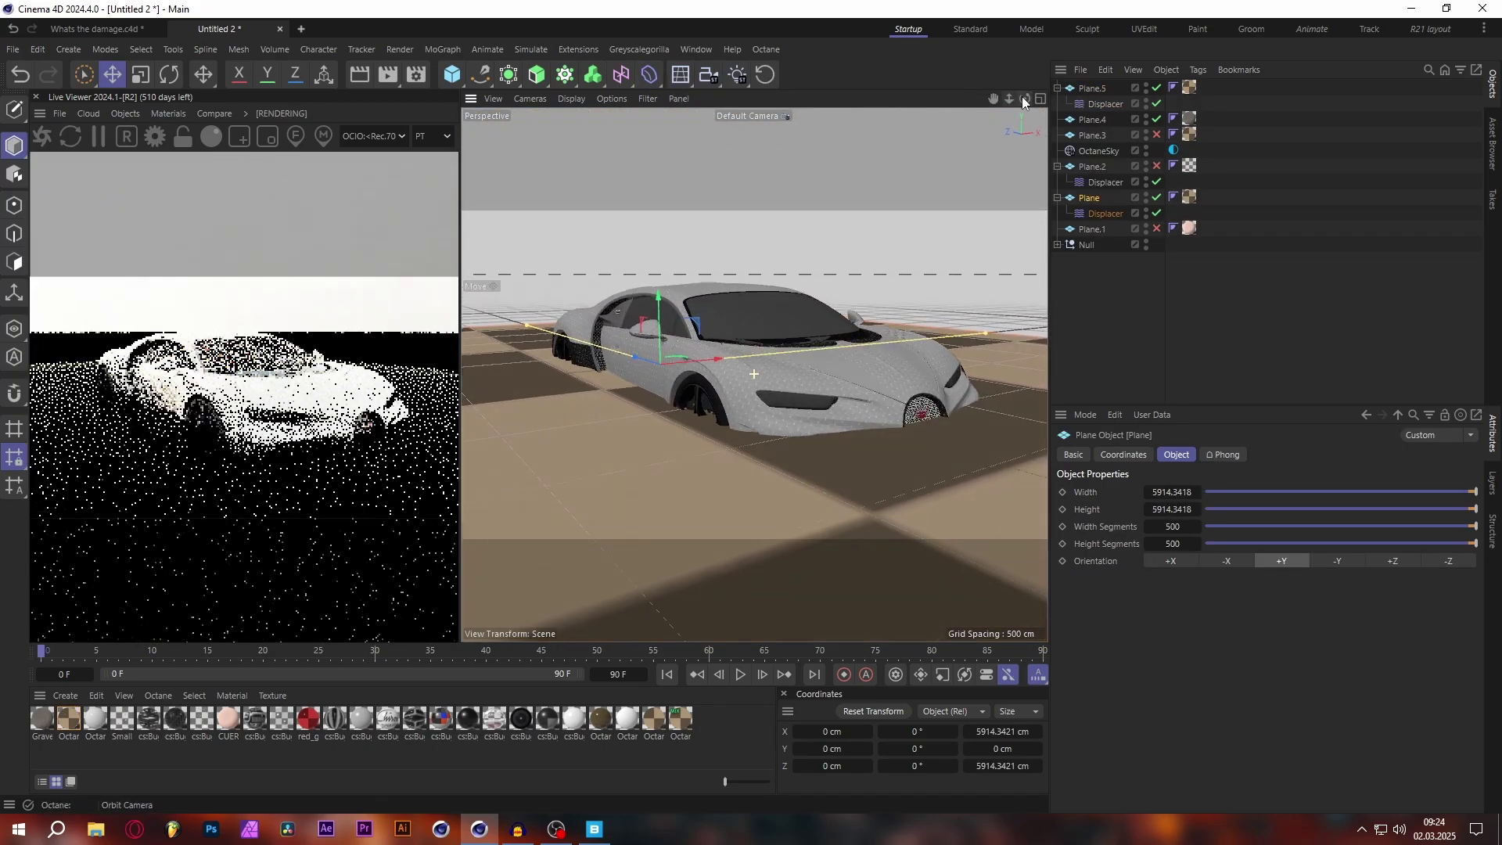
pyautogui.click(1106, 213)
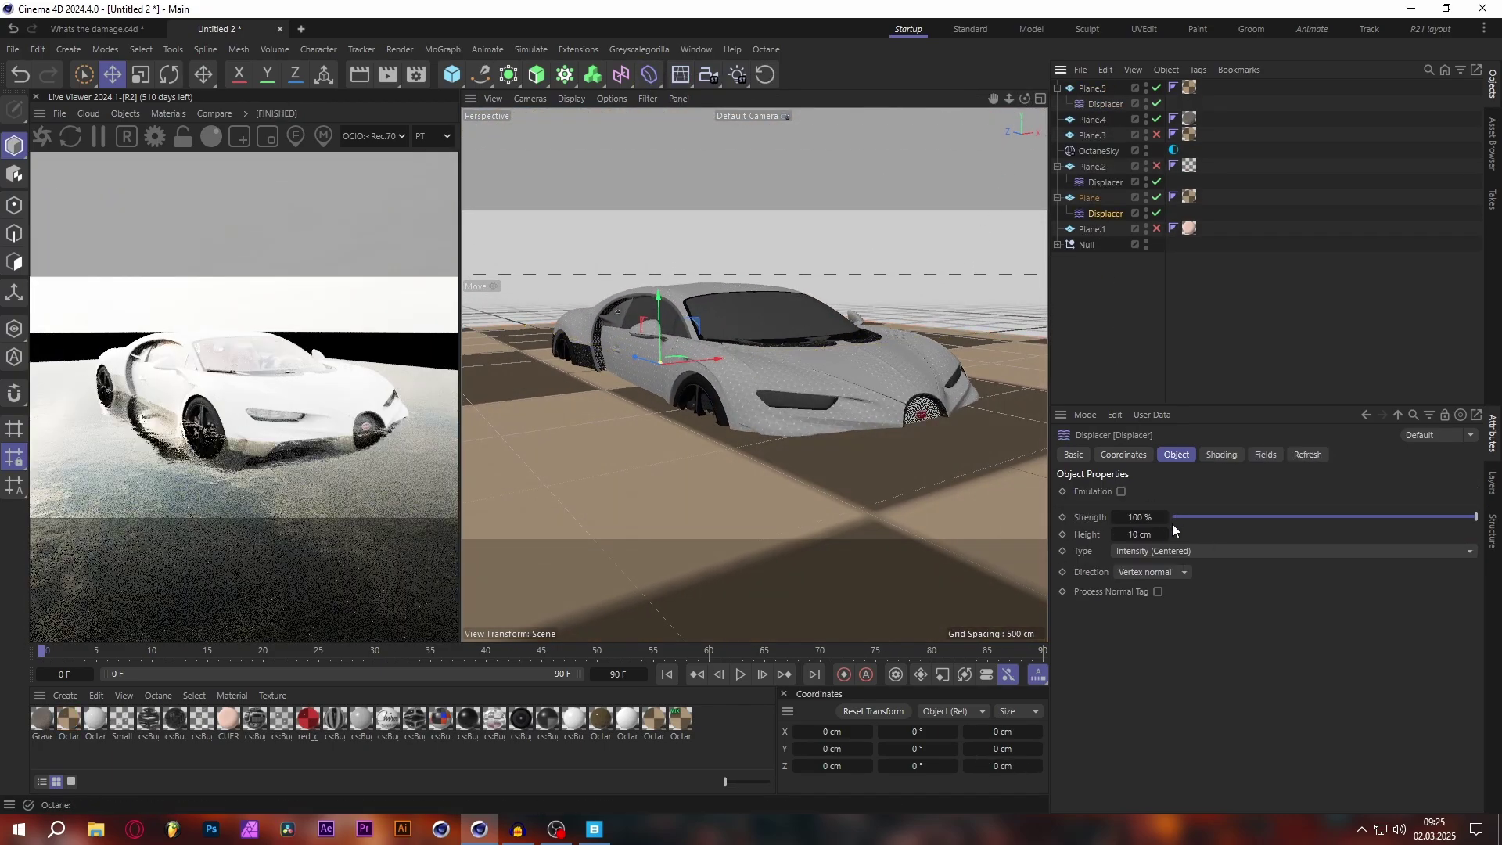
# Use a Noise shader as the Displacer's source with 700% Global Scale
pyautogui.click(1219, 455)
pyautogui.click(1116, 510)
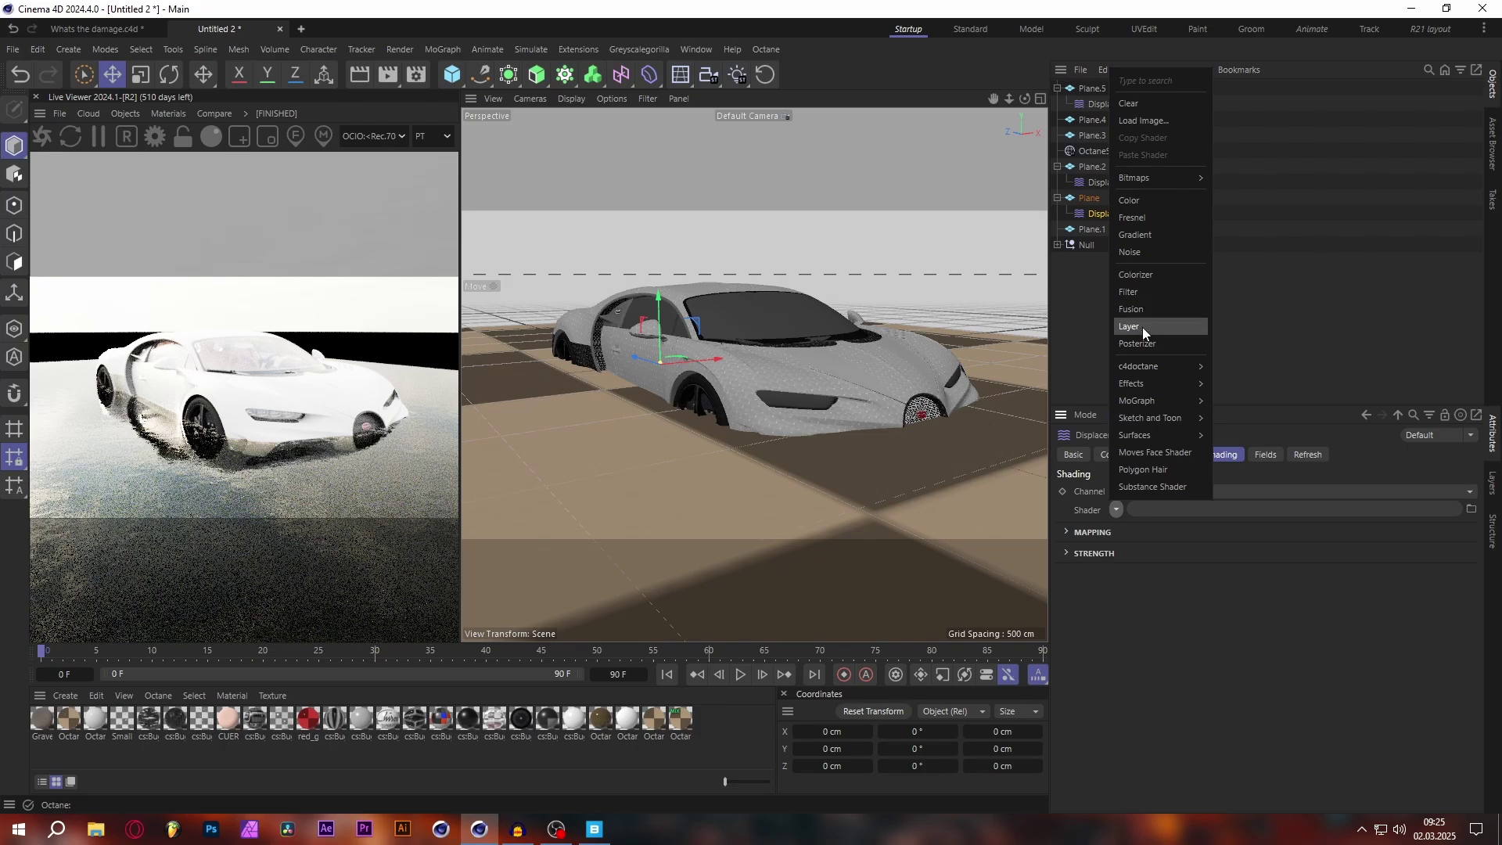
pyautogui.click(1143, 251)
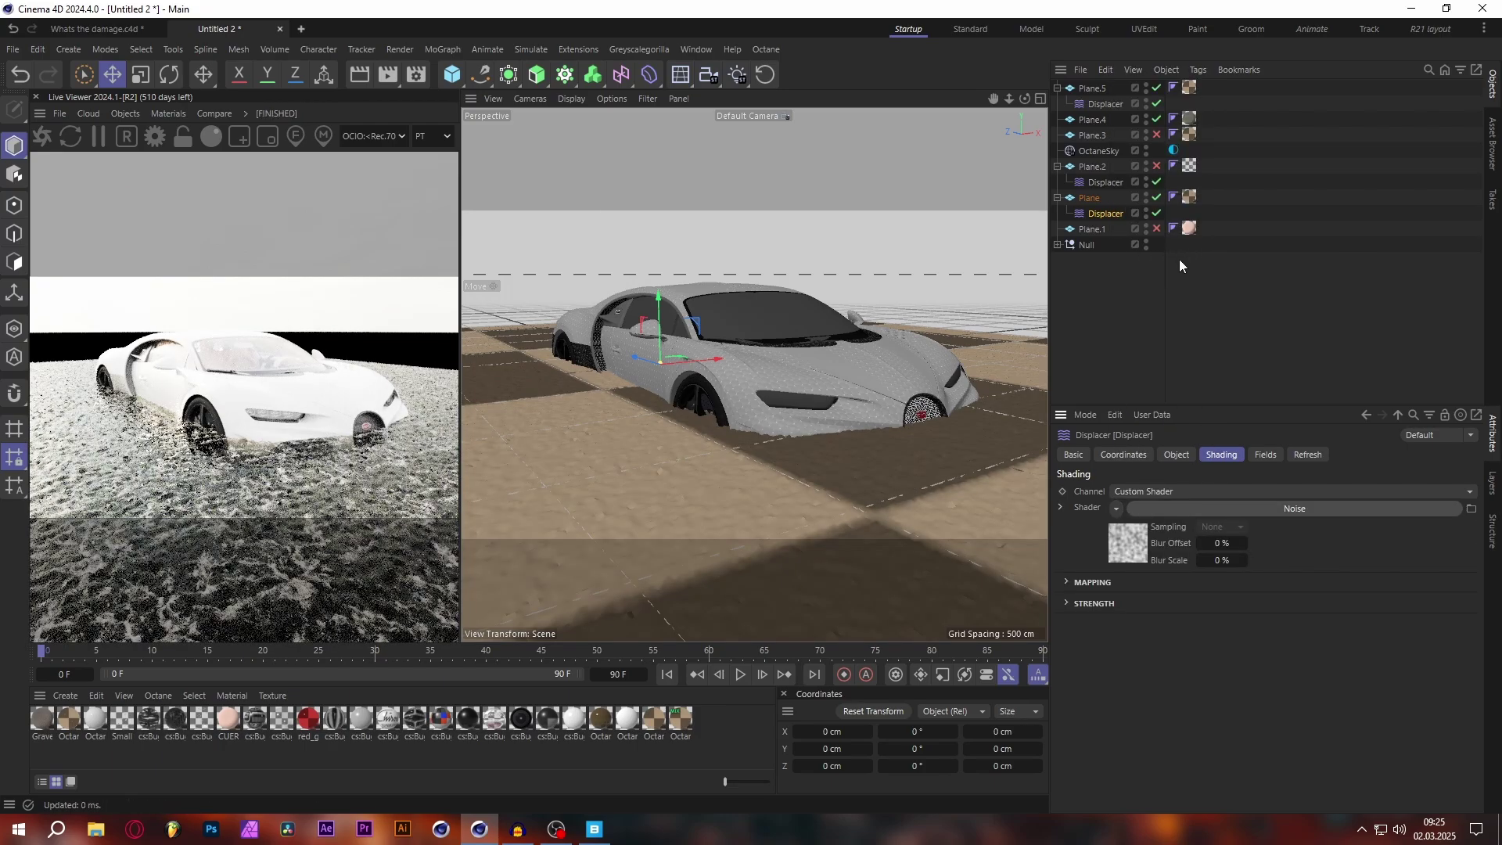
pyautogui.click(1127, 543)
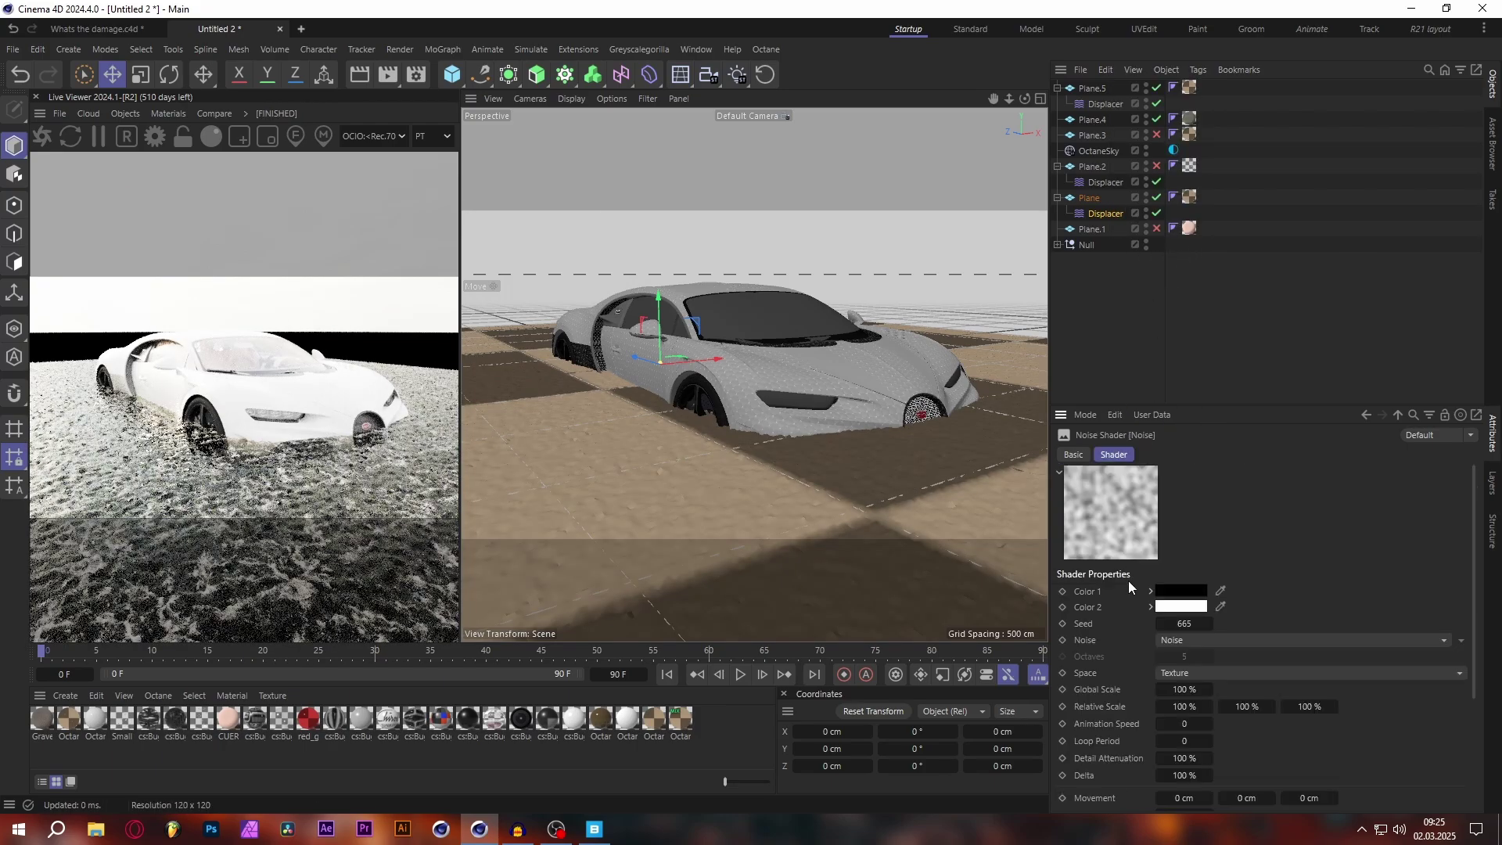
pyautogui.click(1186, 689)
pyautogui.write('700')
pyautogui.press('Return')
# Switch the noise type to Turbulence and raise its Global Scale to 2000%
pyautogui.click(1198, 637)
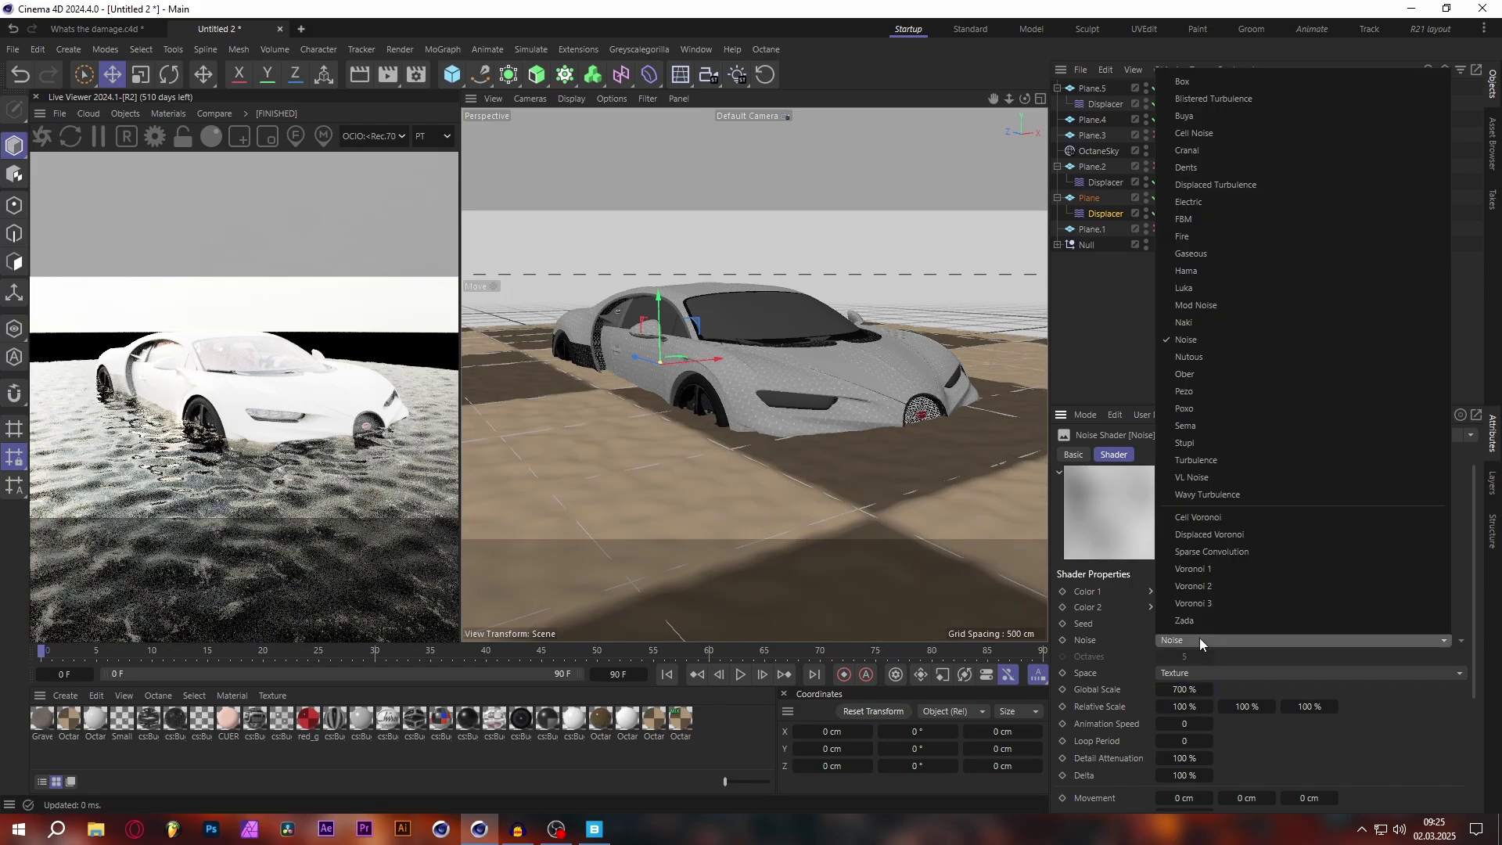
pyautogui.click(1233, 463)
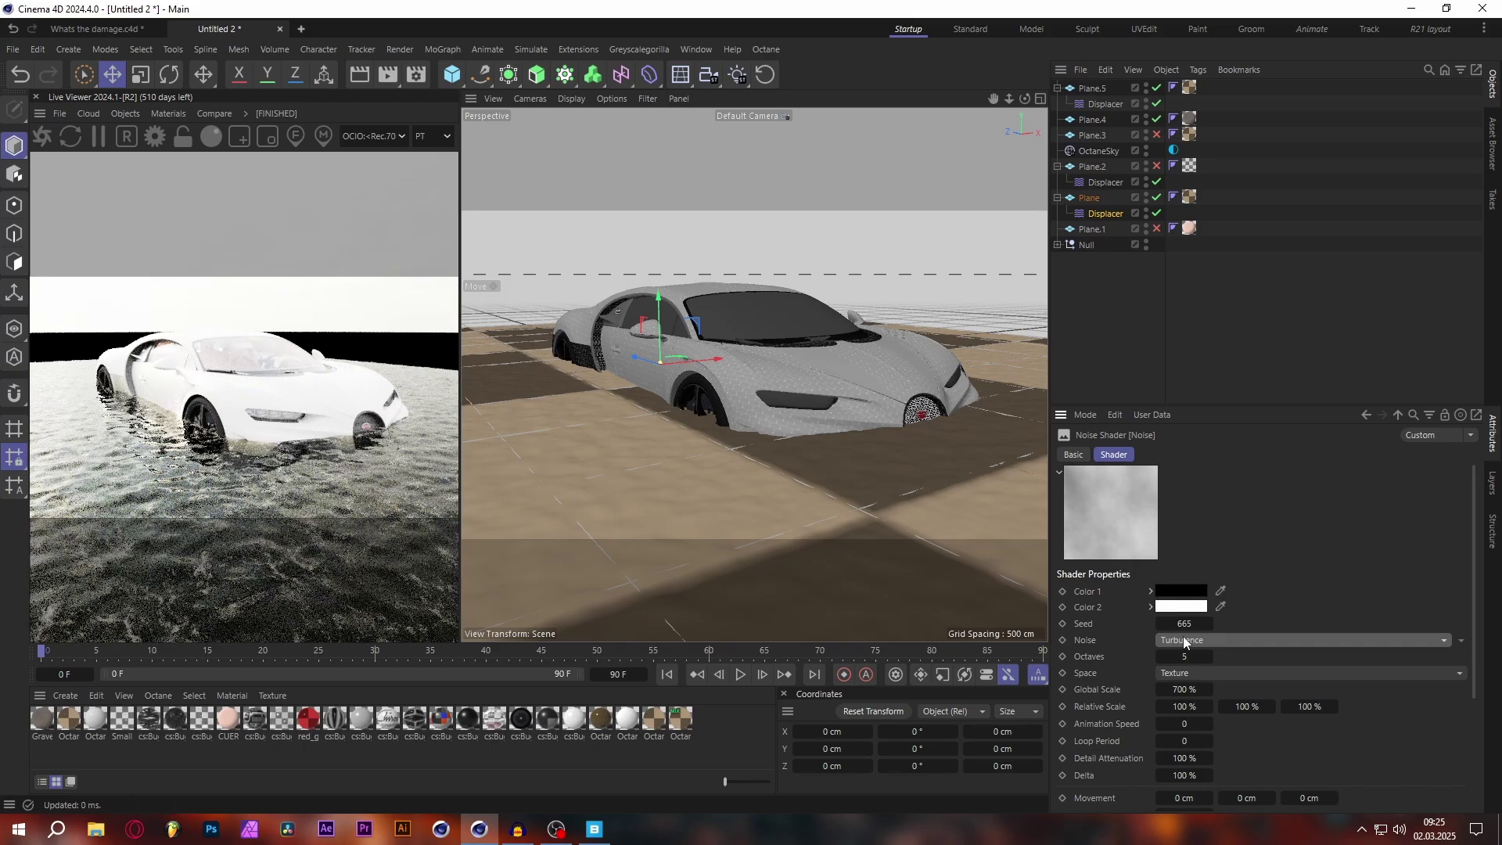
pyautogui.click(1199, 688)
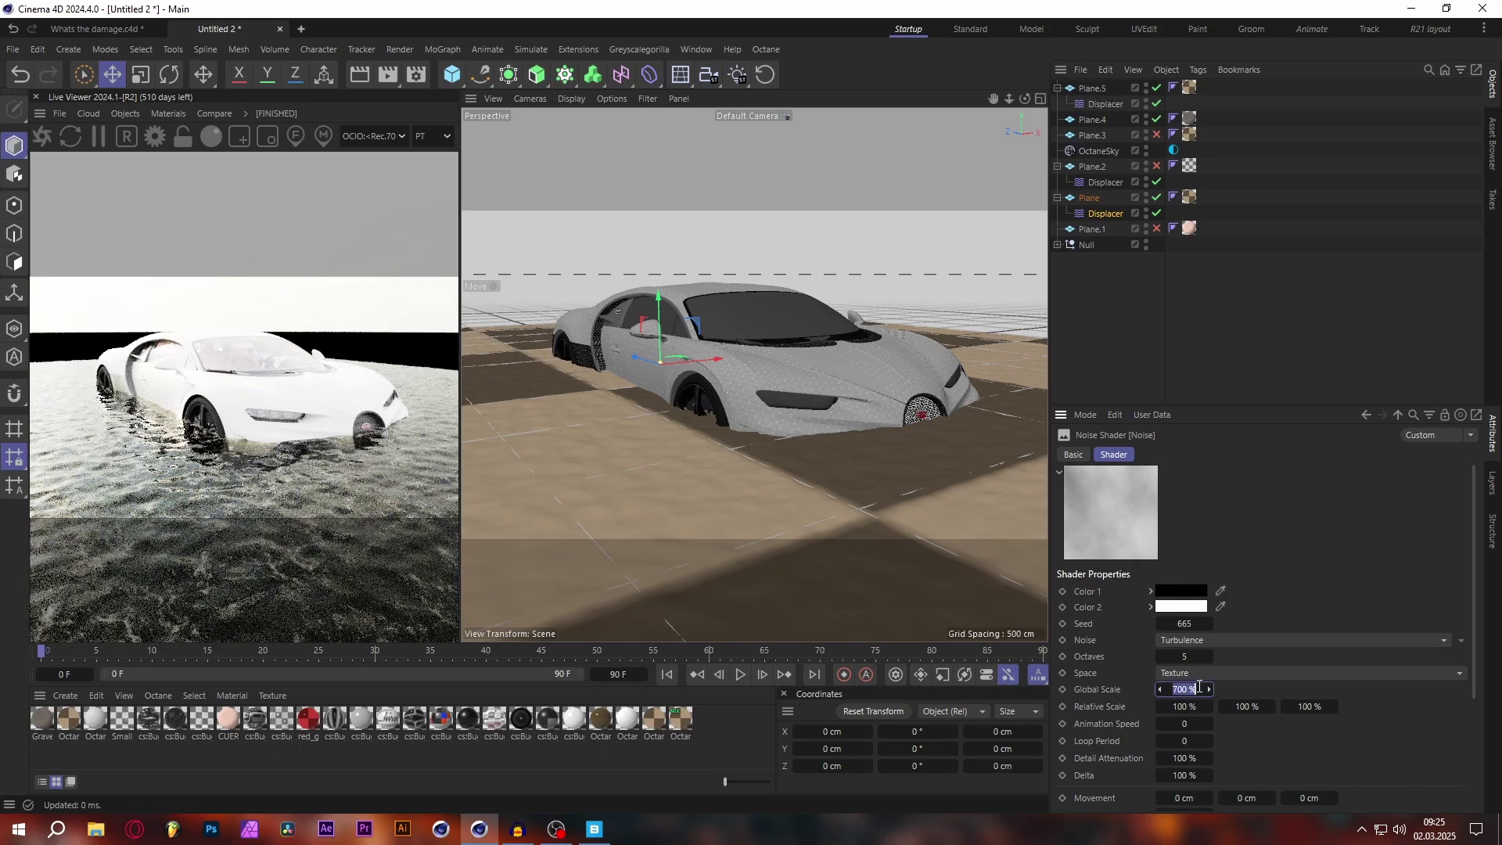
pyautogui.write('2000')
pyautogui.press('Return')
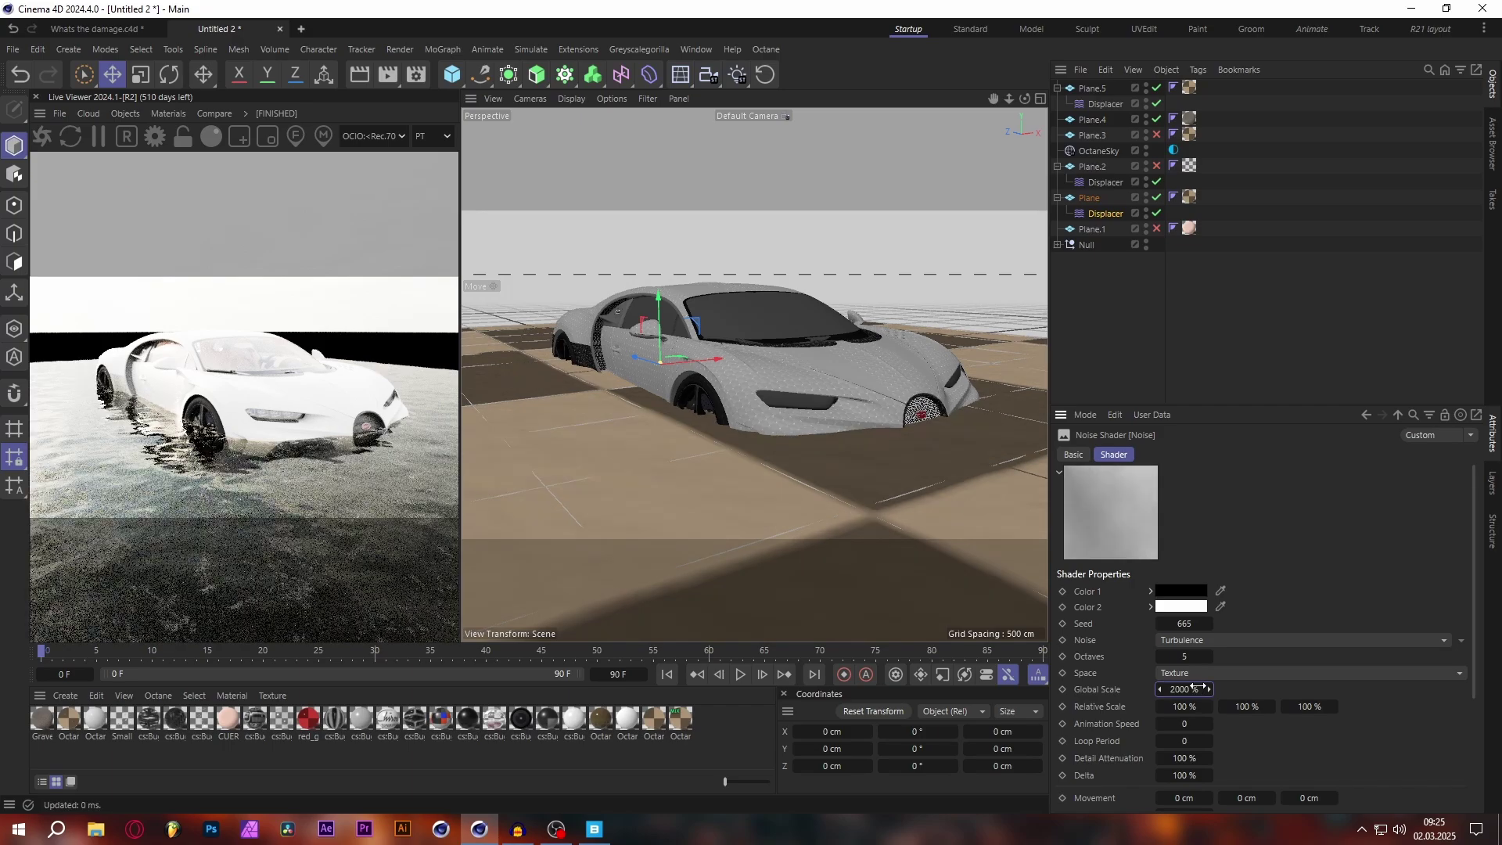
pyautogui.click(1105, 214)
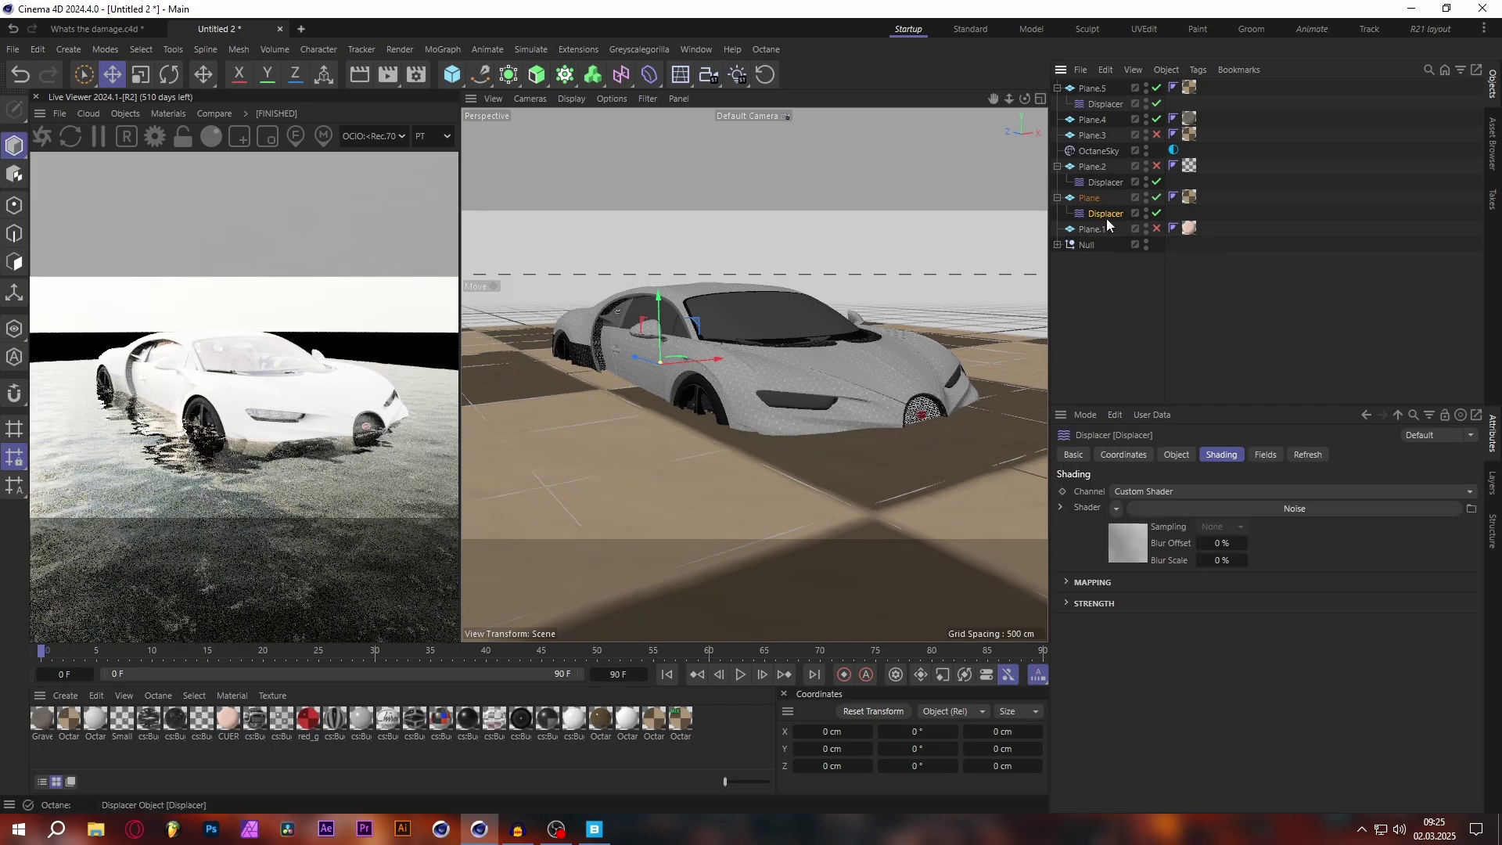
# Lower the Displacer's Height to 5 cm, then to 2 cm
pyautogui.click(1176, 457)
pyautogui.doubleClick(1139, 535)
pyautogui.write('5')
pyautogui.press('Return')
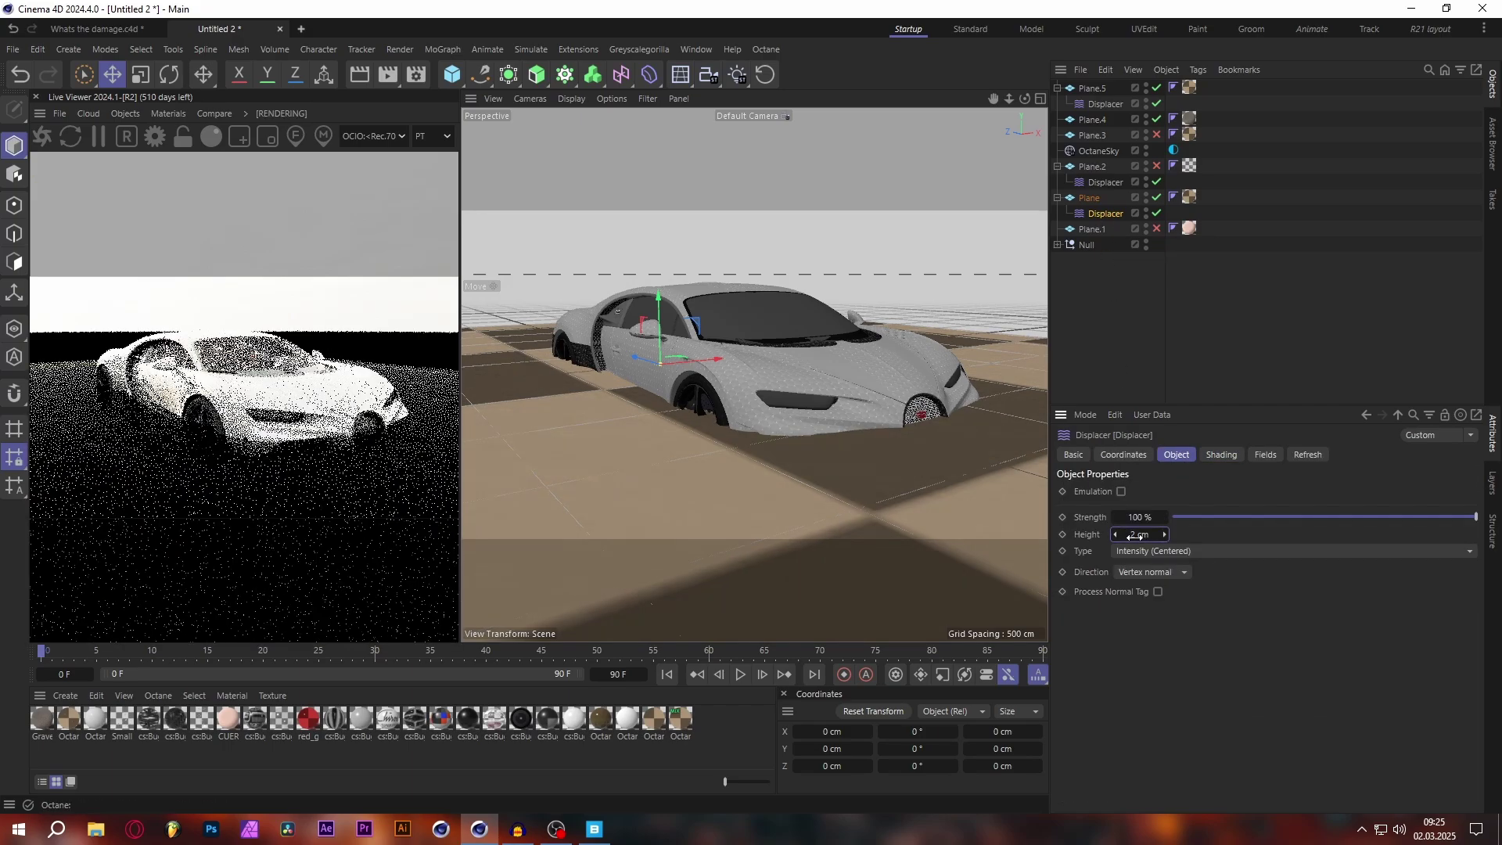
pyautogui.doubleClick(1138, 535)
pyautogui.write('2')
pyautogui.press('Return')
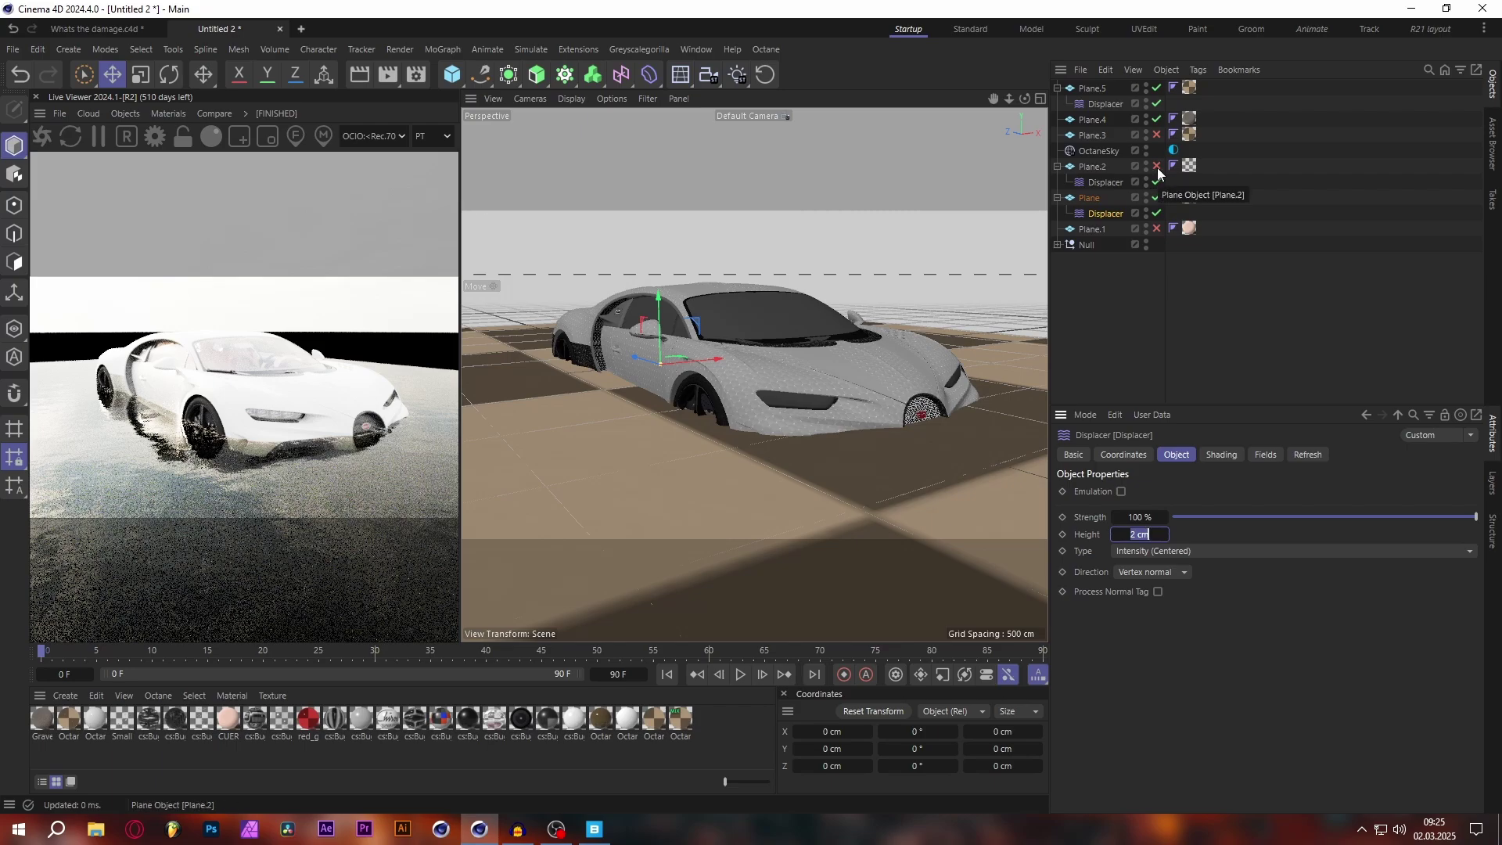
# Enable Plane.2 so the debris layer renders, and re-enter the displacement Height
pyautogui.click(1157, 166)
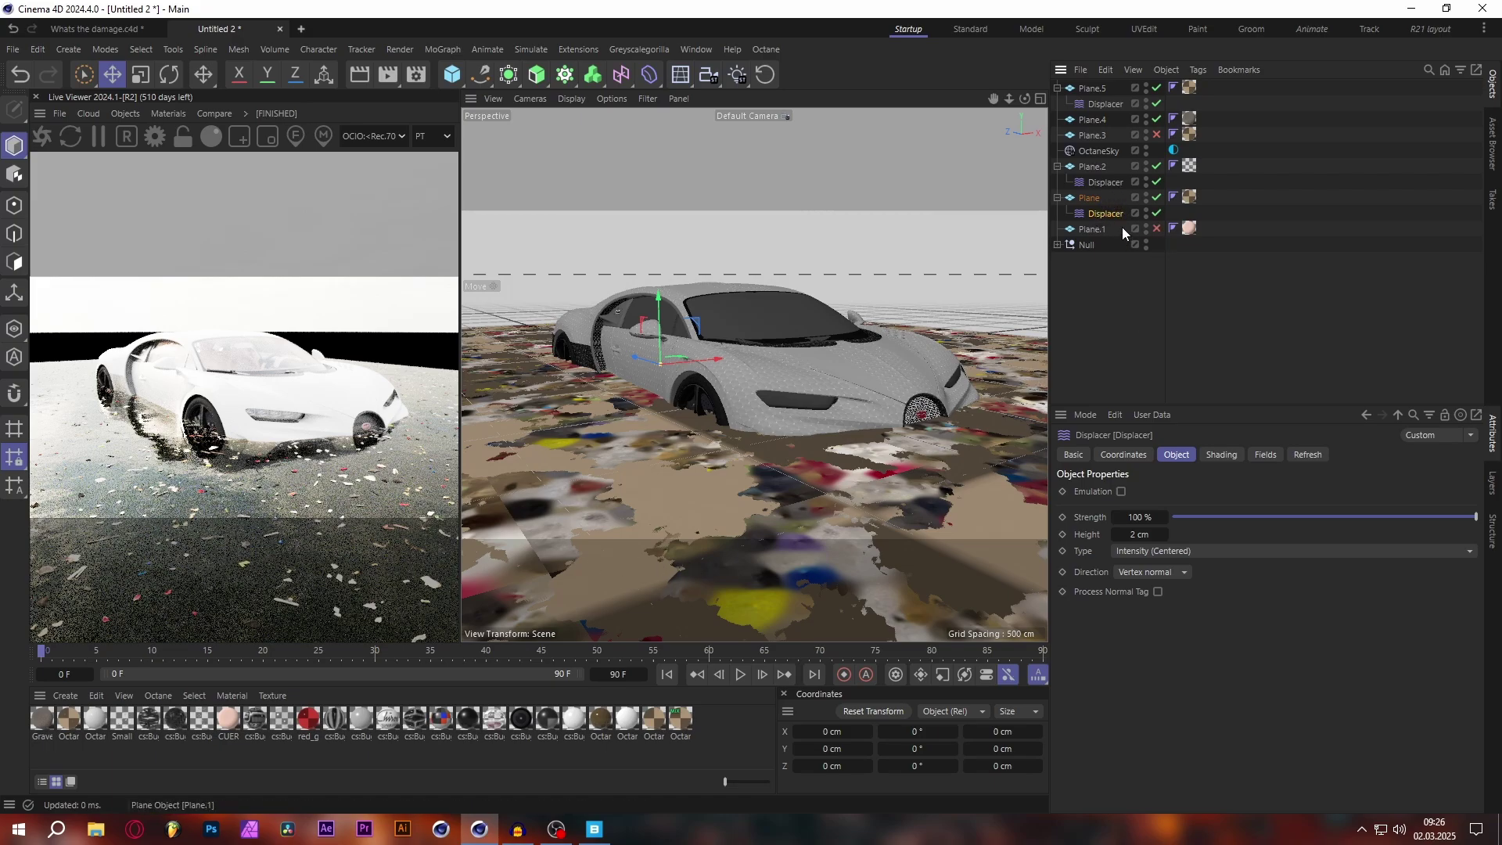
pyautogui.click(1134, 534)
pyautogui.write('4')
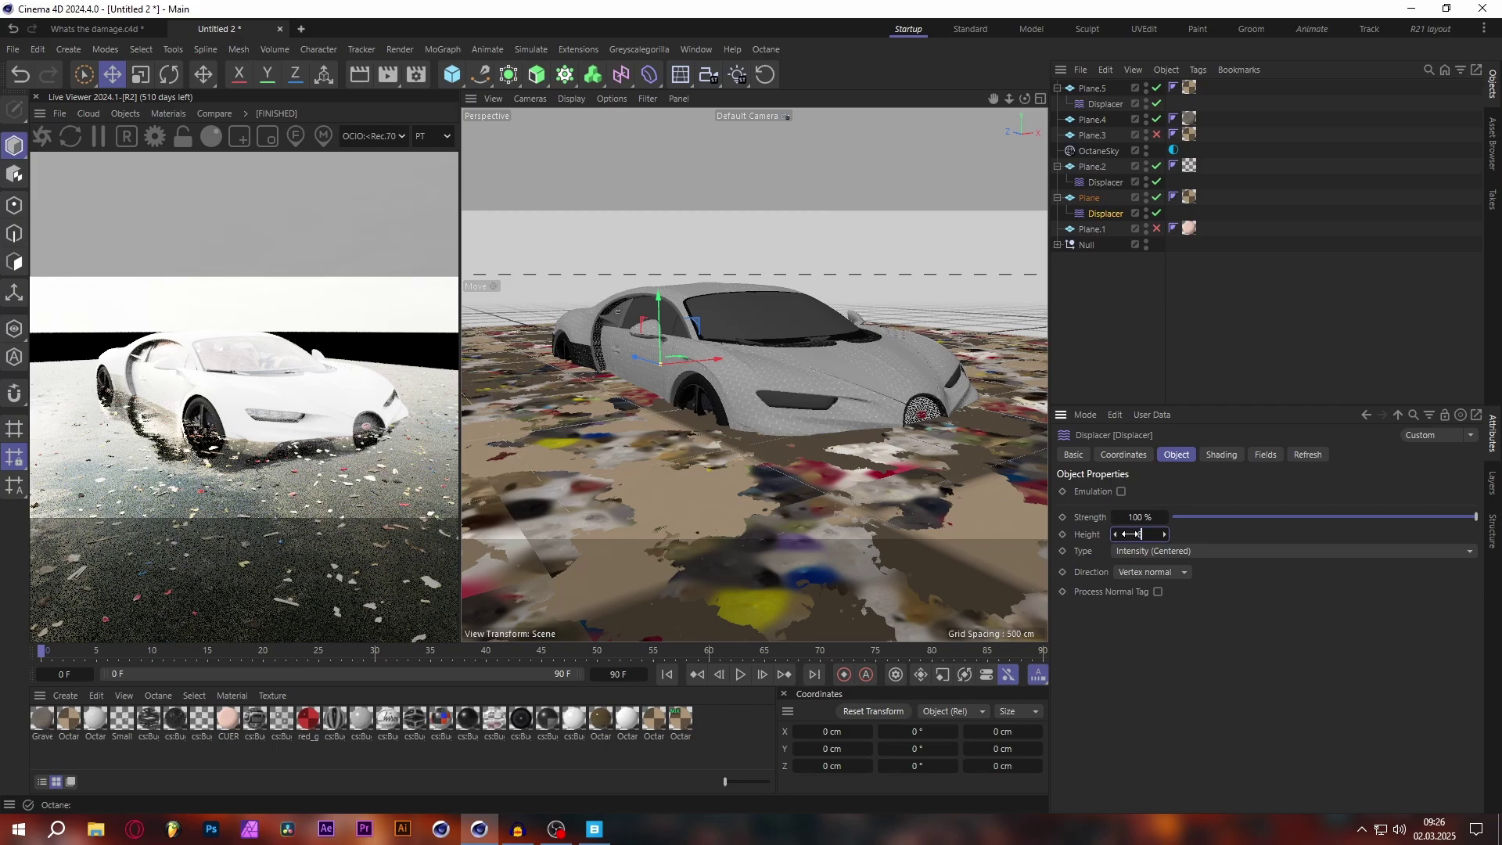
pyautogui.press('Return')
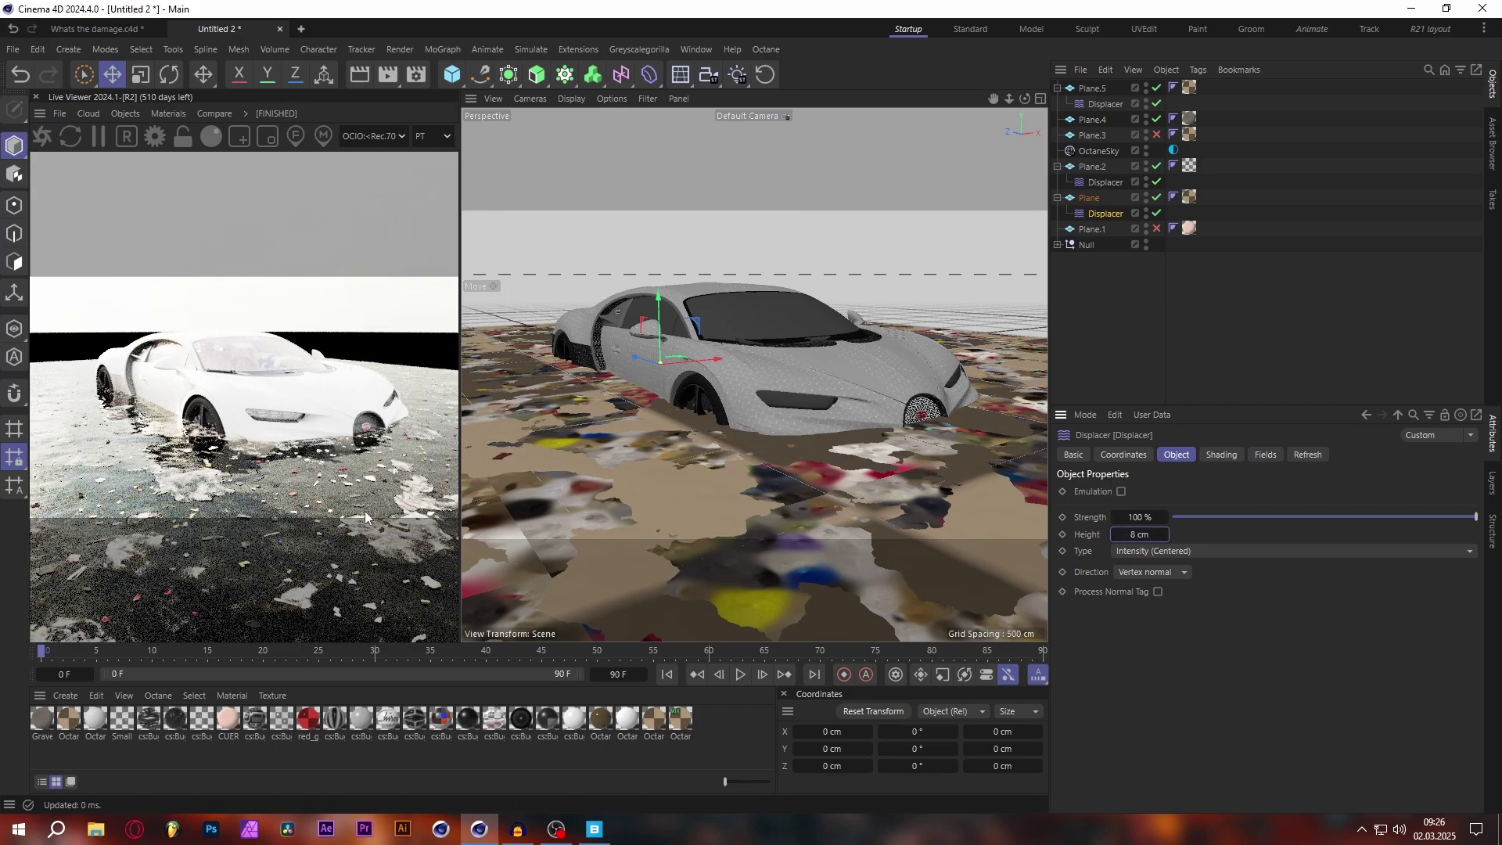
# Copy the water plane's Noise displacement shader and paste it onto Plane.2's Displacer
pyautogui.click(1221, 455)
pyautogui.click(1117, 510)
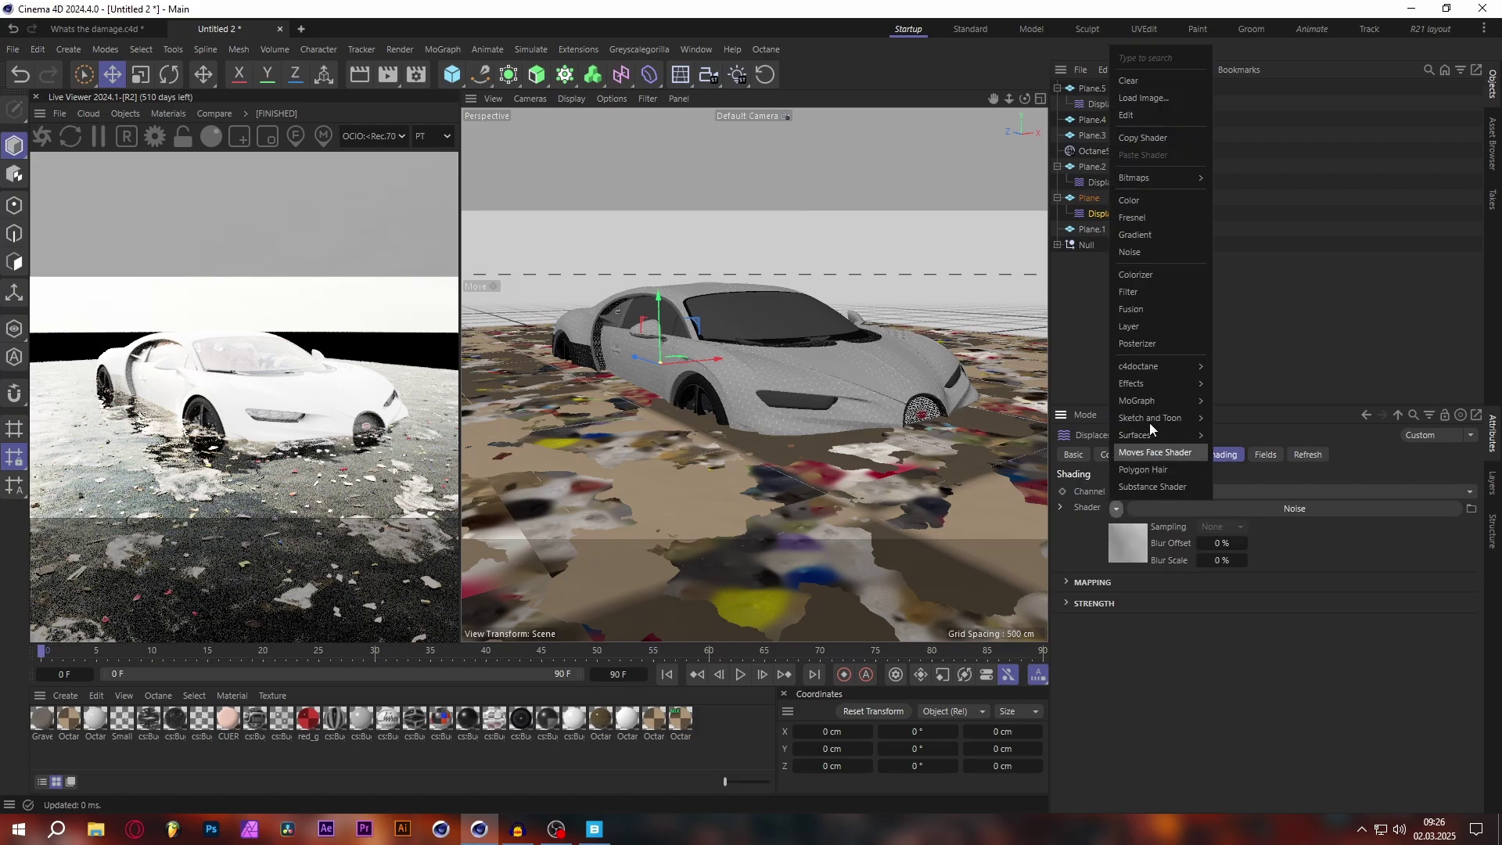
pyautogui.click(1139, 137)
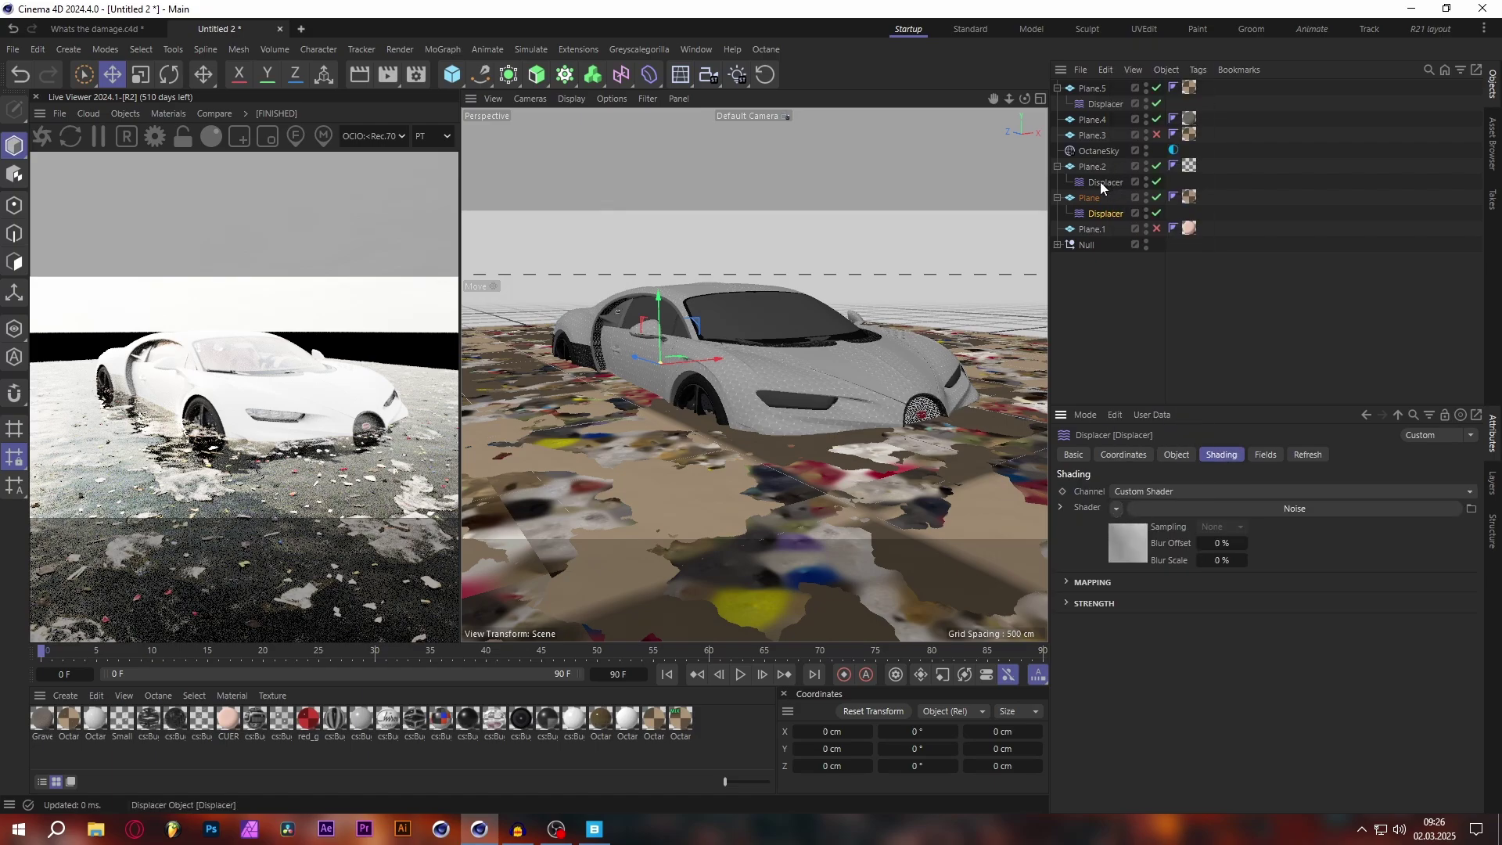
pyautogui.click(1100, 182)
pyautogui.click(1116, 510)
pyautogui.click(1143, 155)
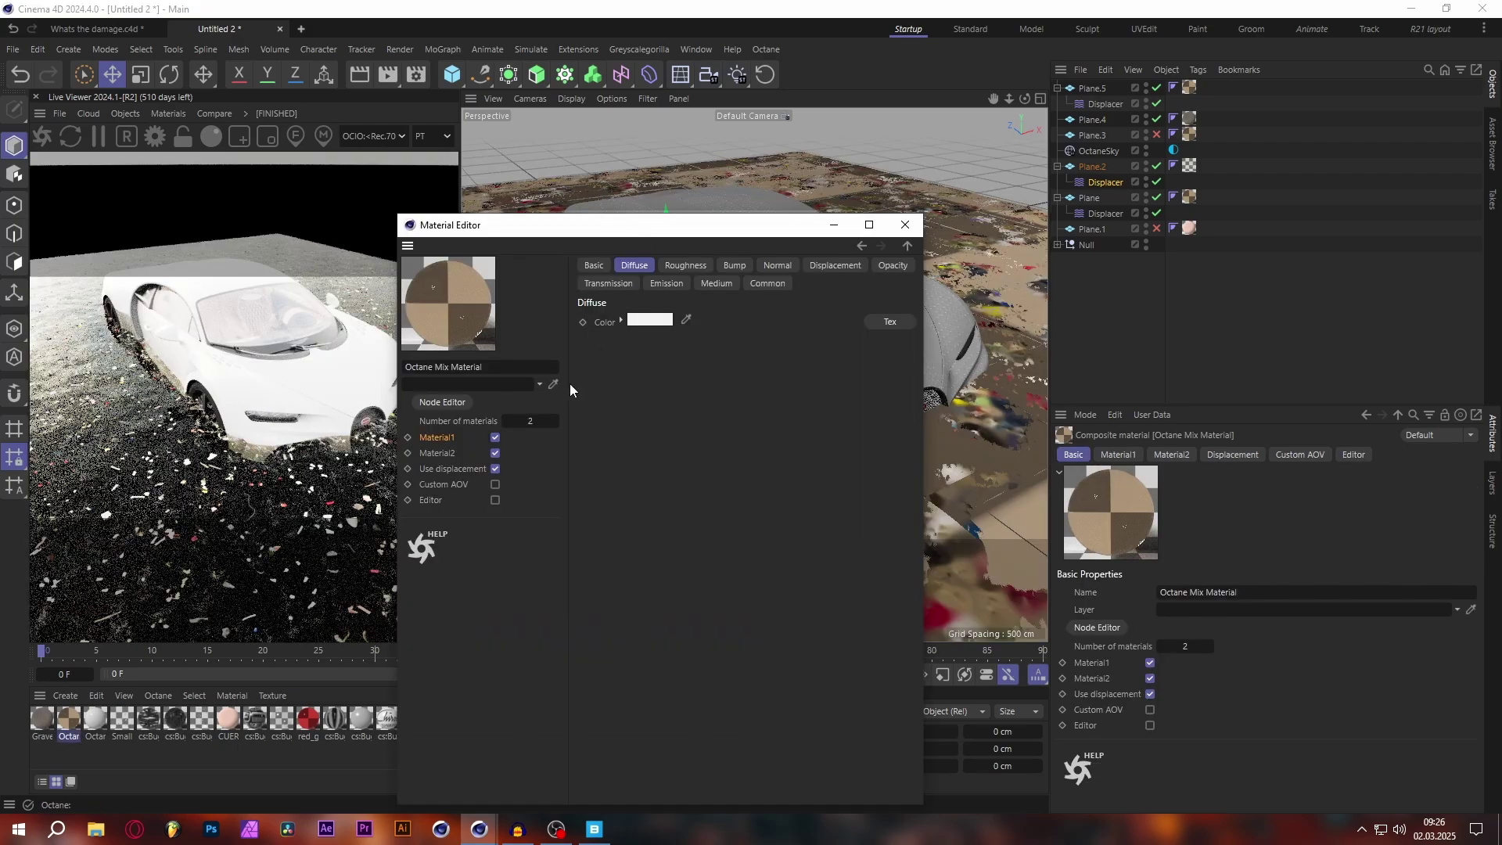
# In the node graph, weaken the Dirt node and raise ColorCorrection gamma to about 0.78
pyautogui.click(448, 401)
pyautogui.moveTo(1149, 400); pyautogui.dragTo(1114, 401)
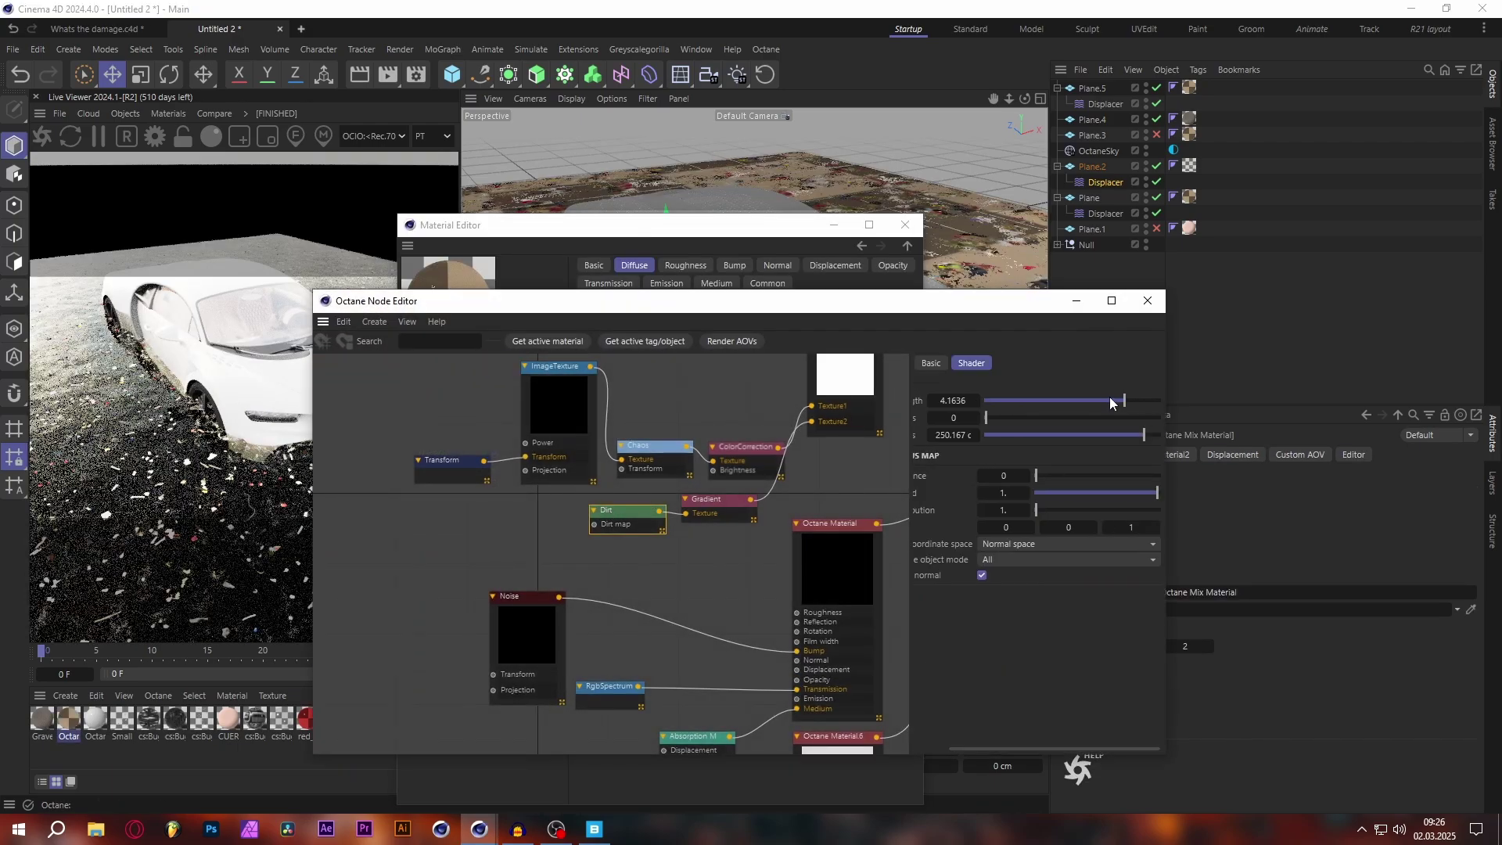
pyautogui.click(748, 462)
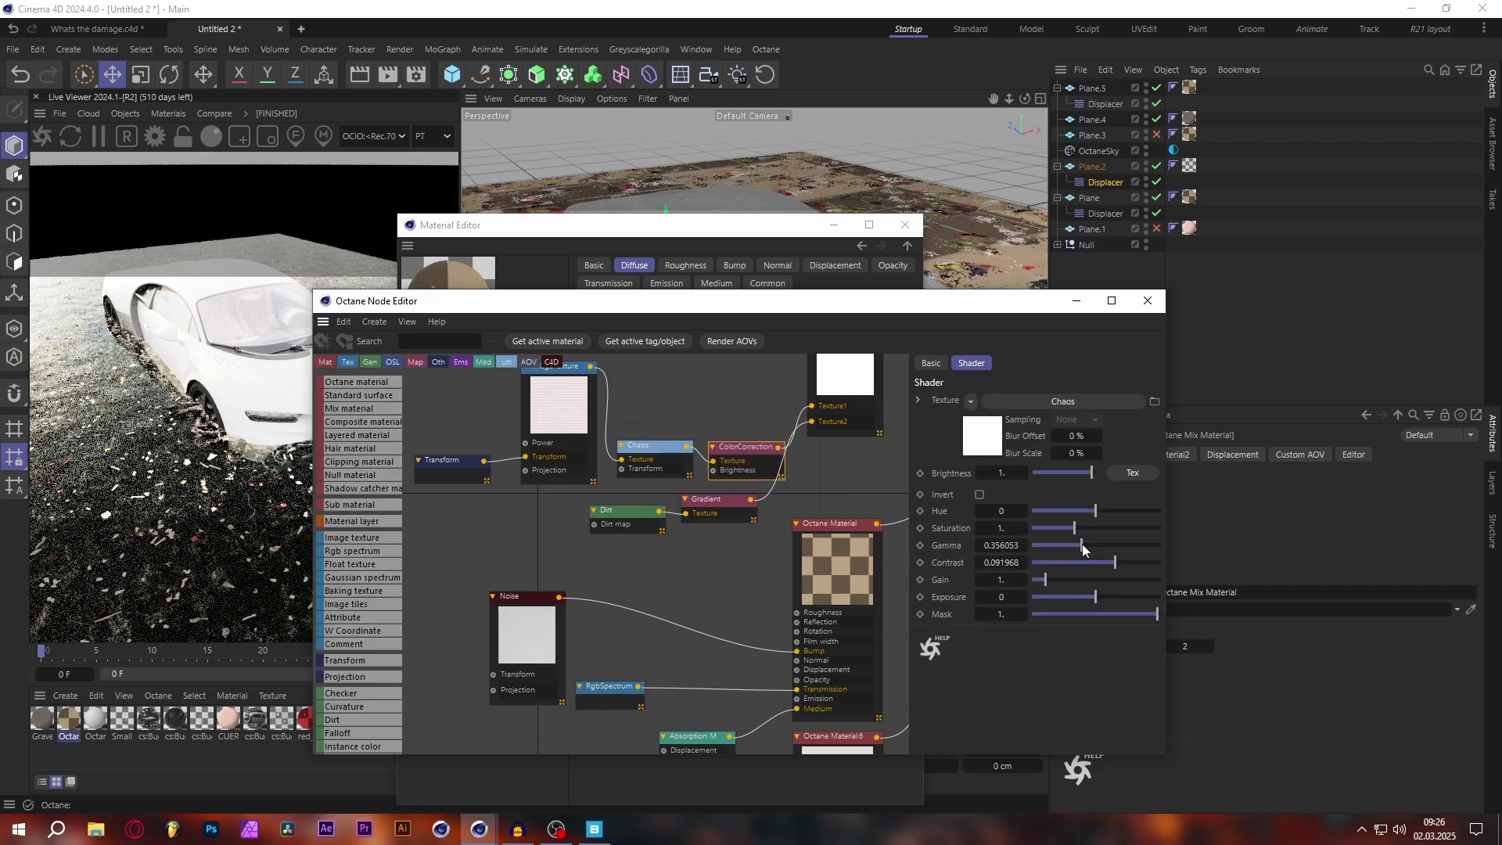
pyautogui.moveTo(1082, 543); pyautogui.dragTo(1092, 546)
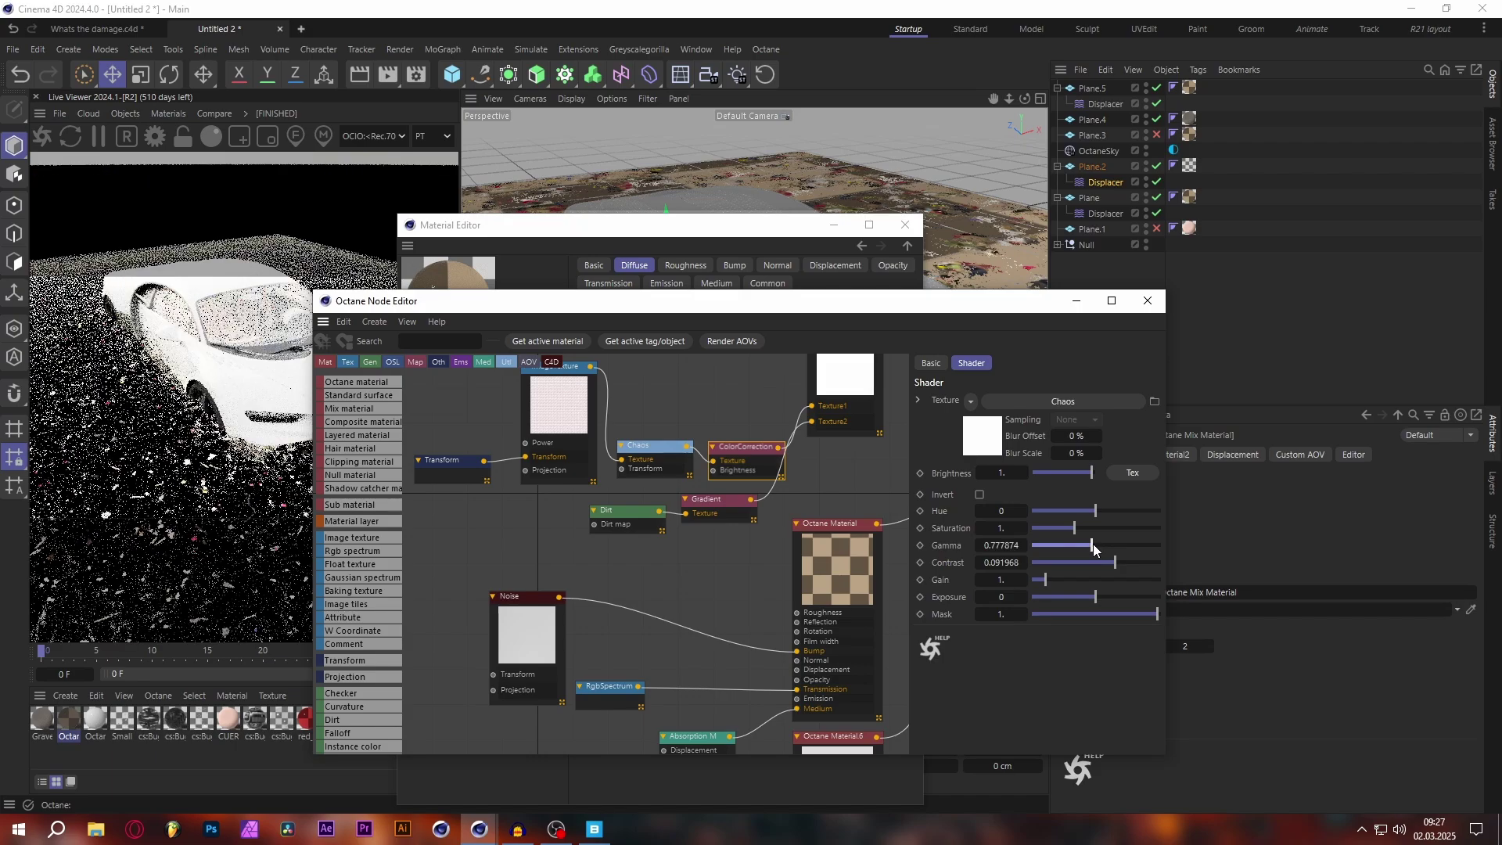
# Drag the debris Gradient's white knot further left
pyautogui.click(703, 503)
pyautogui.moveTo(1150, 588); pyautogui.dragTo(1100, 589)
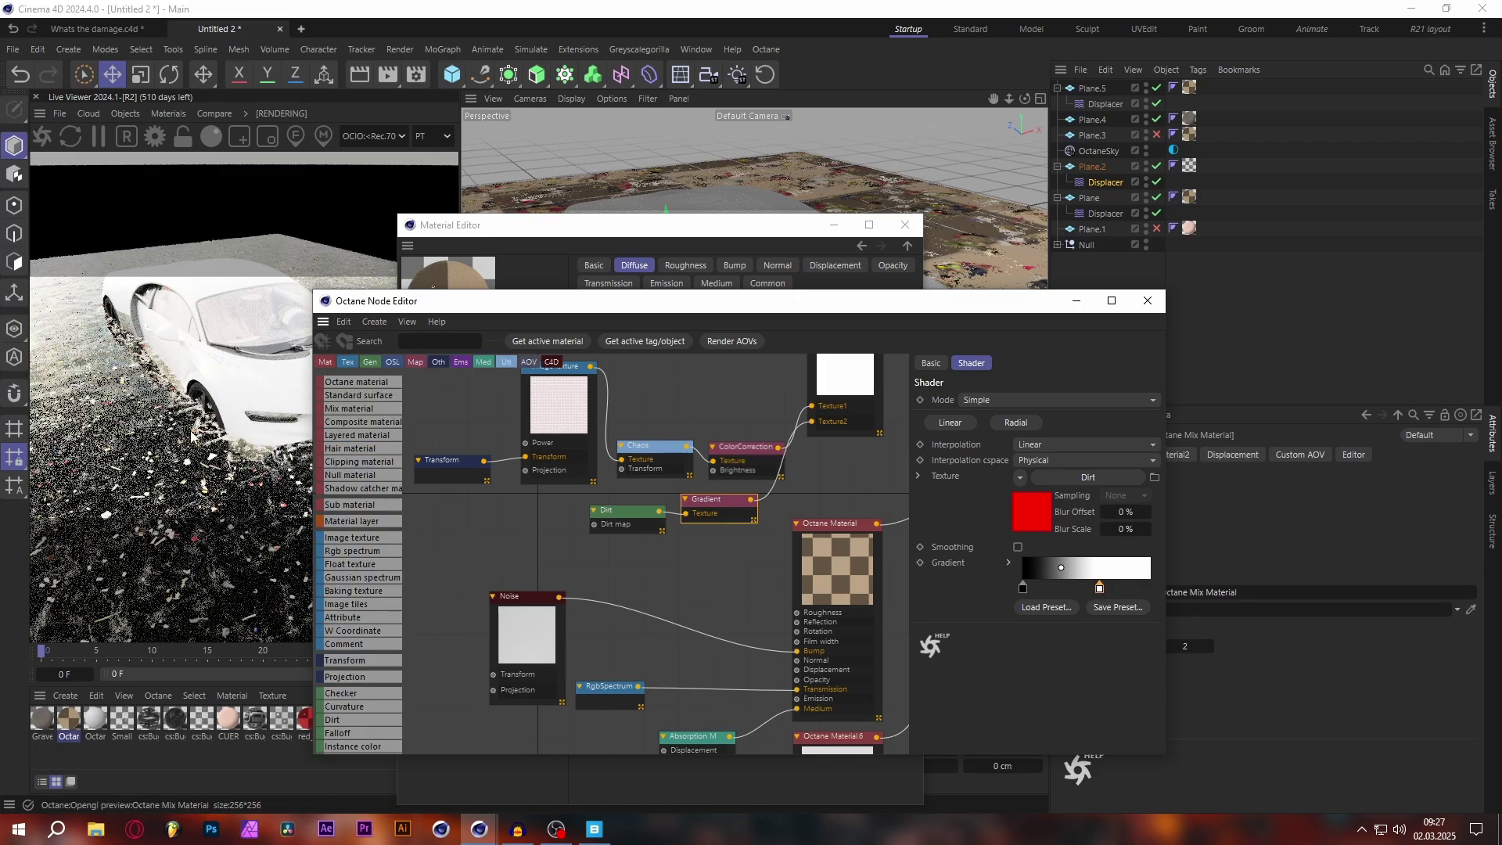
pyautogui.moveTo(1093, 596); pyautogui.dragTo(1058, 589)
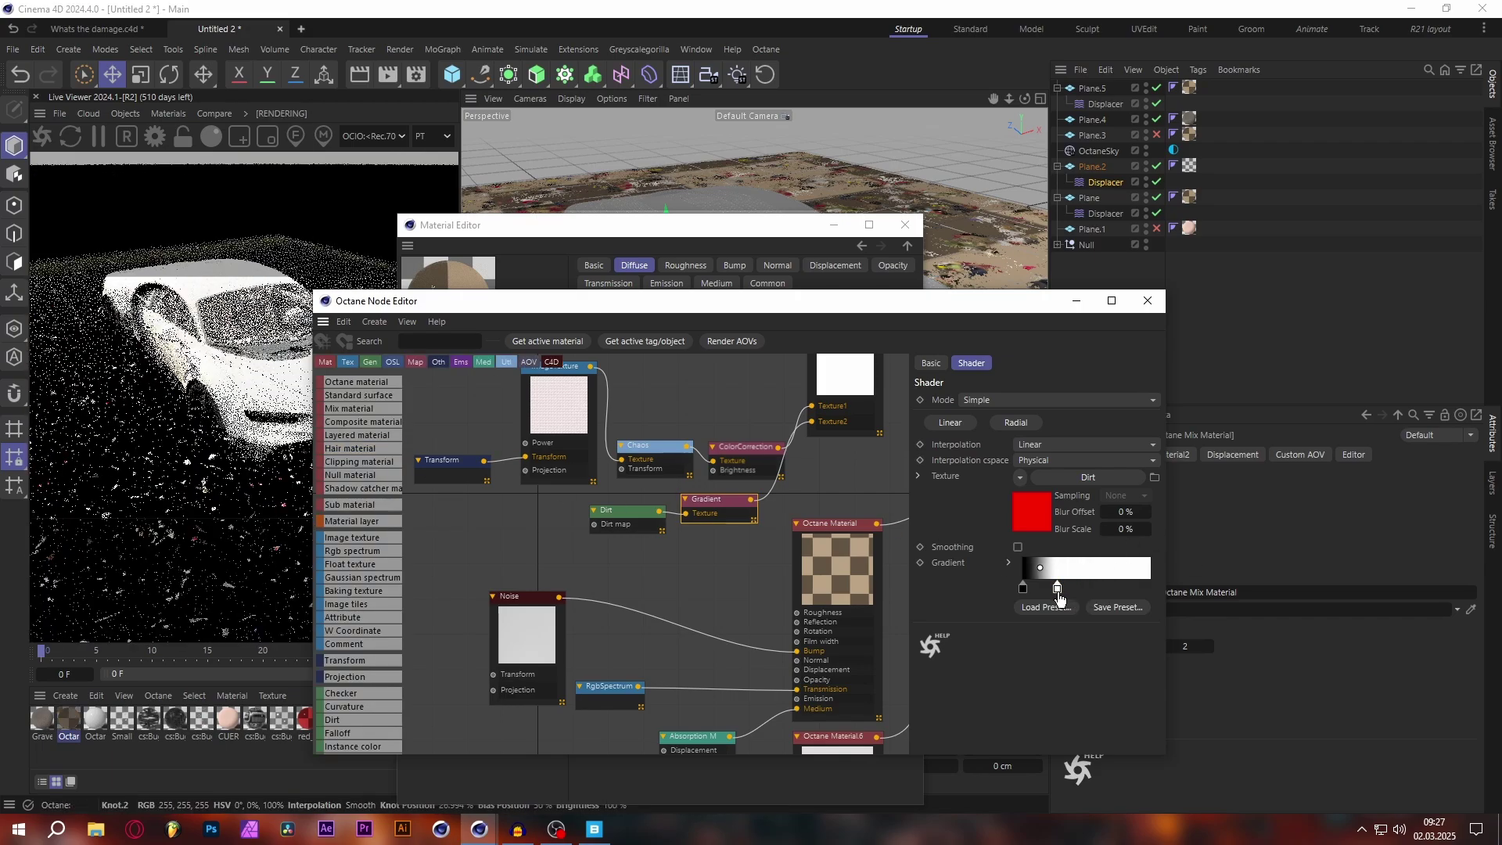